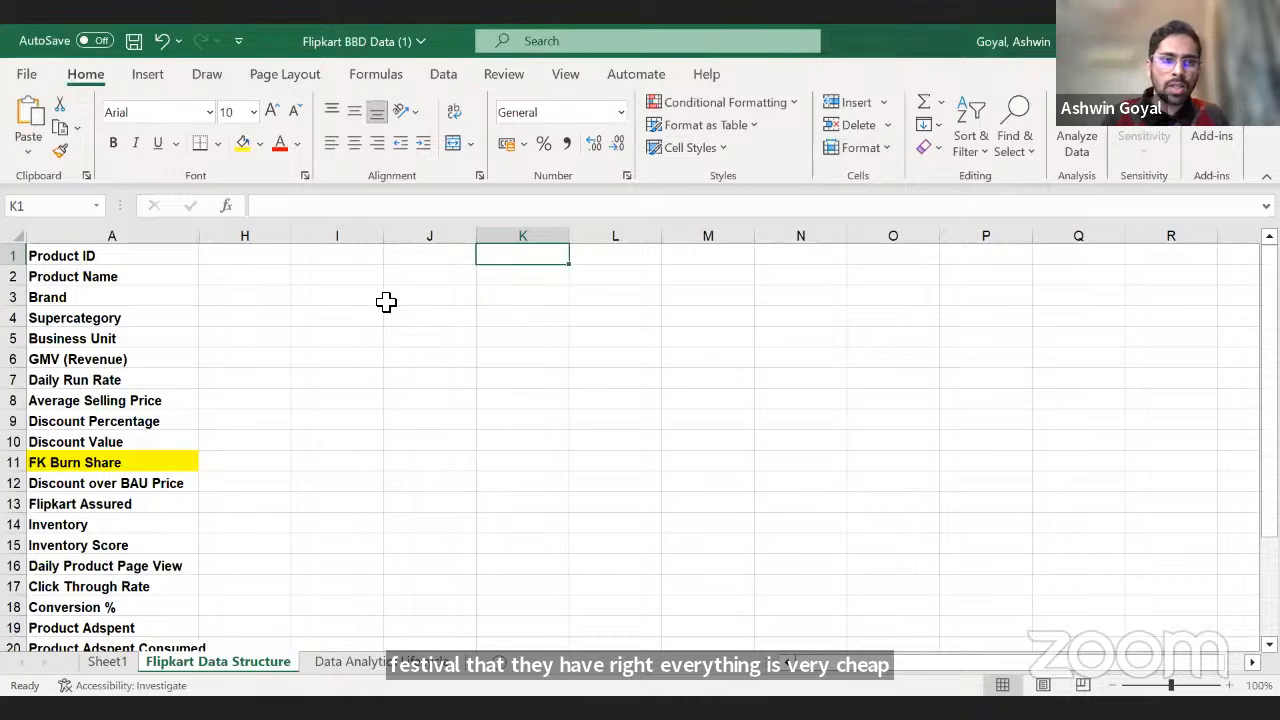
{"action": "left_click", "coordinate": [402, 277]}
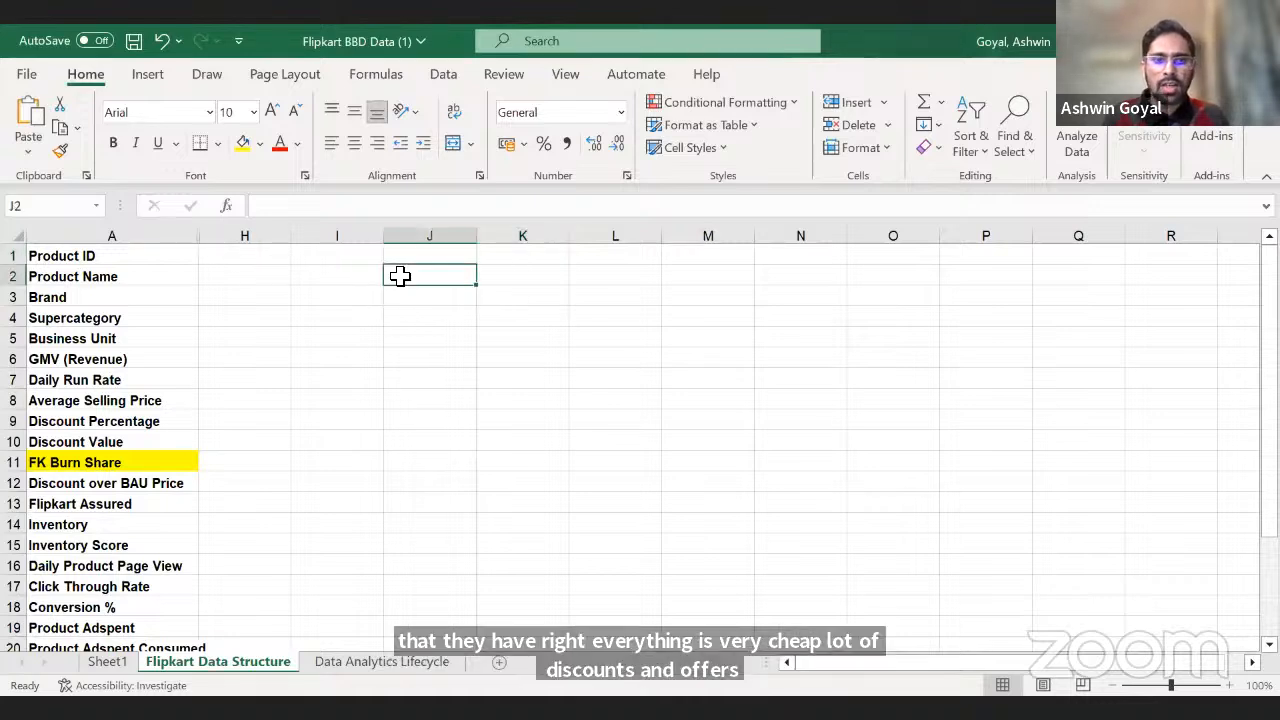
{"action": "type", "text": "iPhone"}
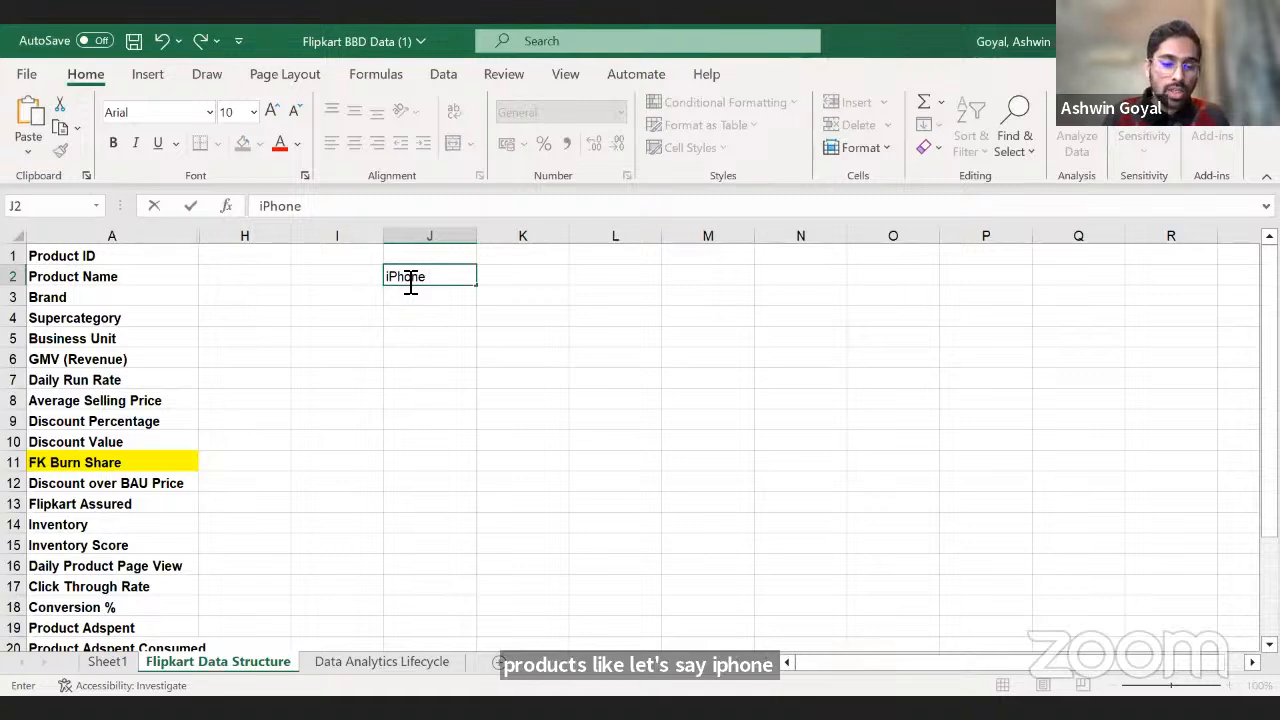
{"action": "key", "text": "Return"}
{"action": "left_click", "coordinate": [405, 280]}
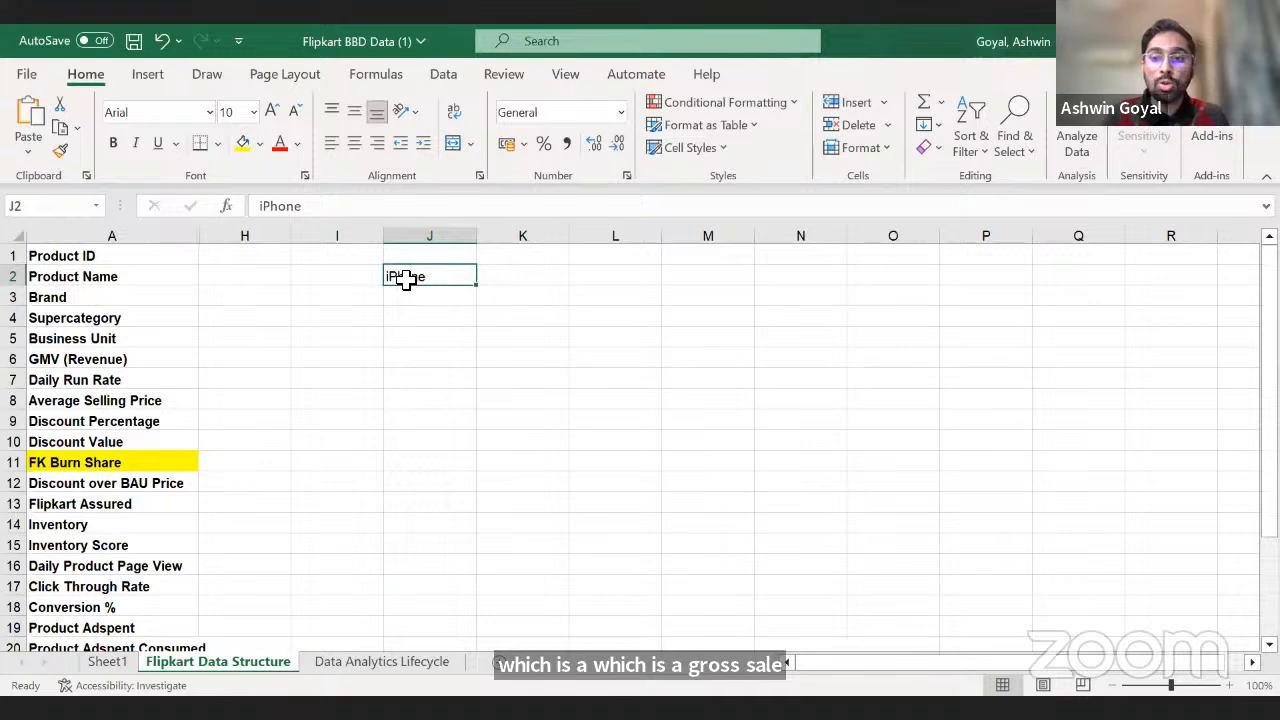
{"action": "key", "text": "Delete"}
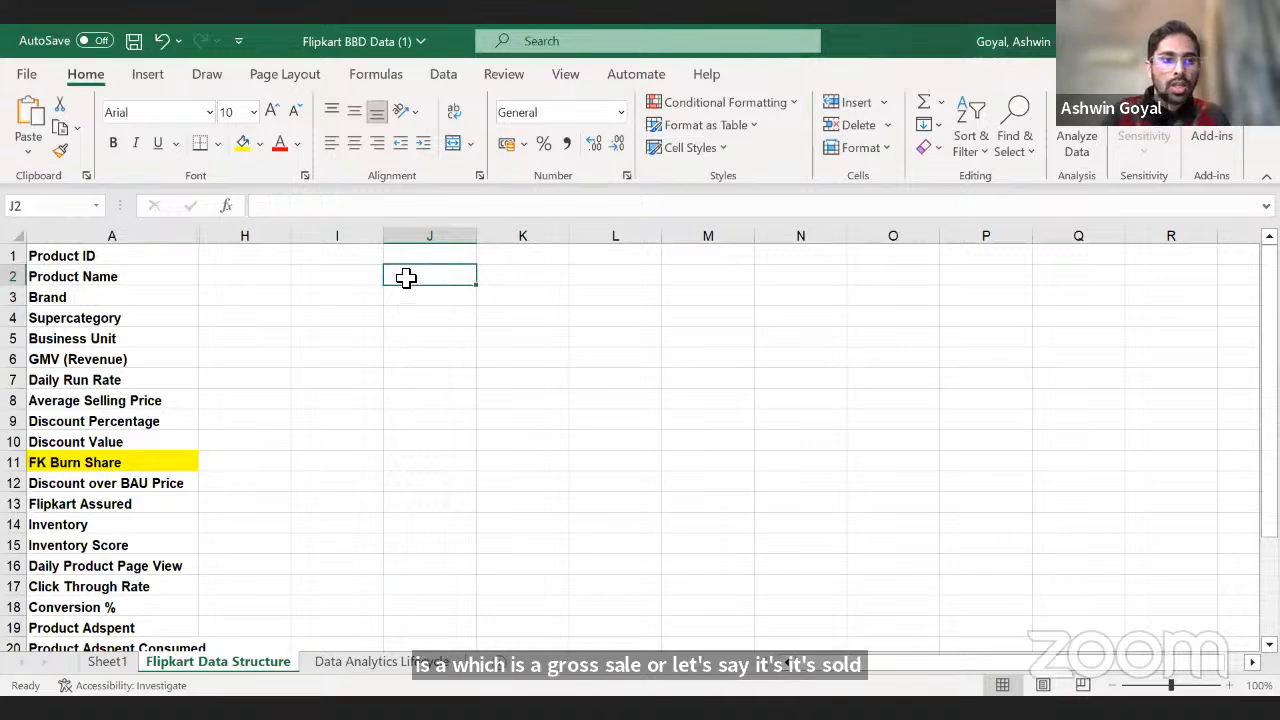
{"action": "key", "text": "Left"}
{"action": "key", "text": "Left"}
{"action": "key", "text": "Up"}
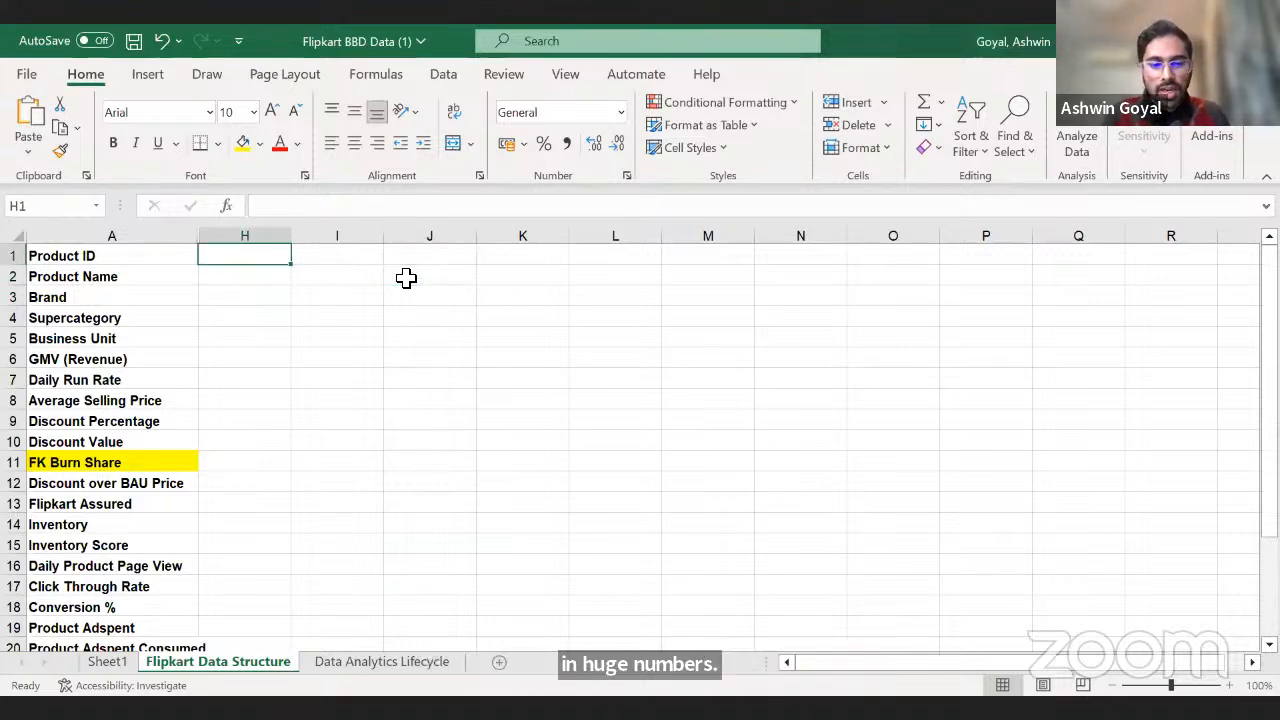
{"action": "type", "text": "1234"}
{"action": "key", "text": "Return"}
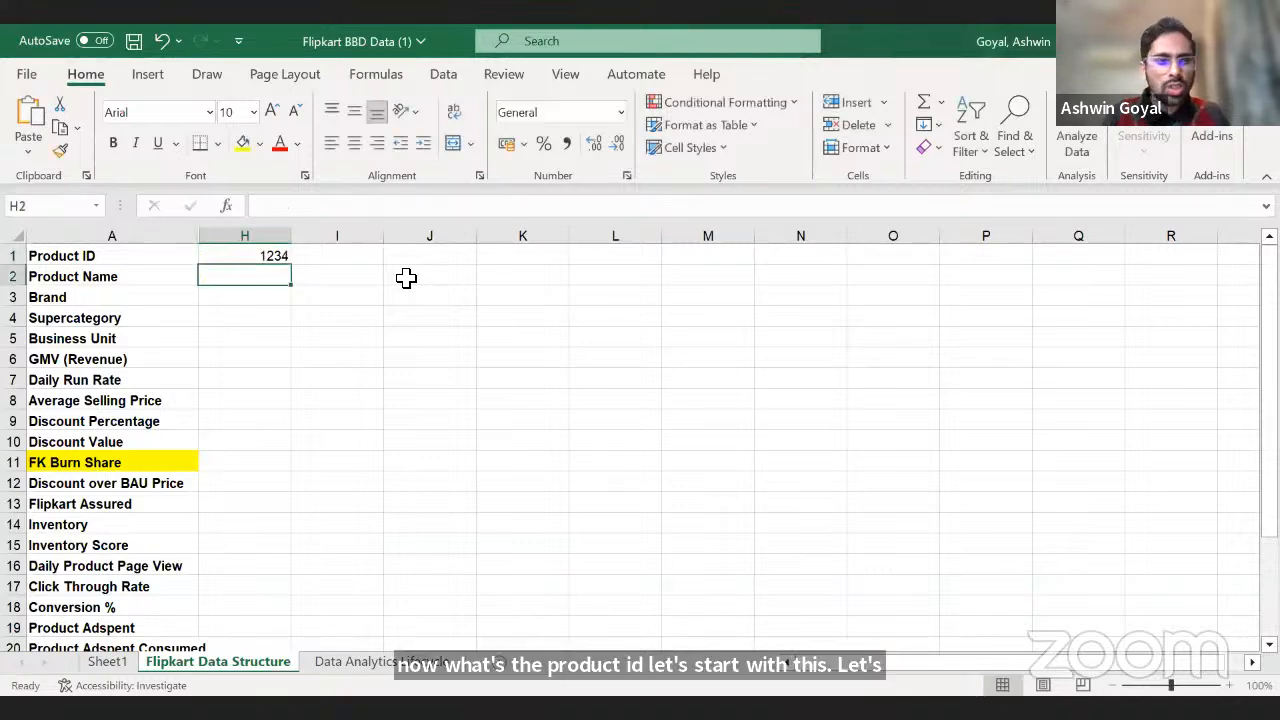
{"action": "key", "text": "Up"}
{"action": "key", "text": "Delete"}
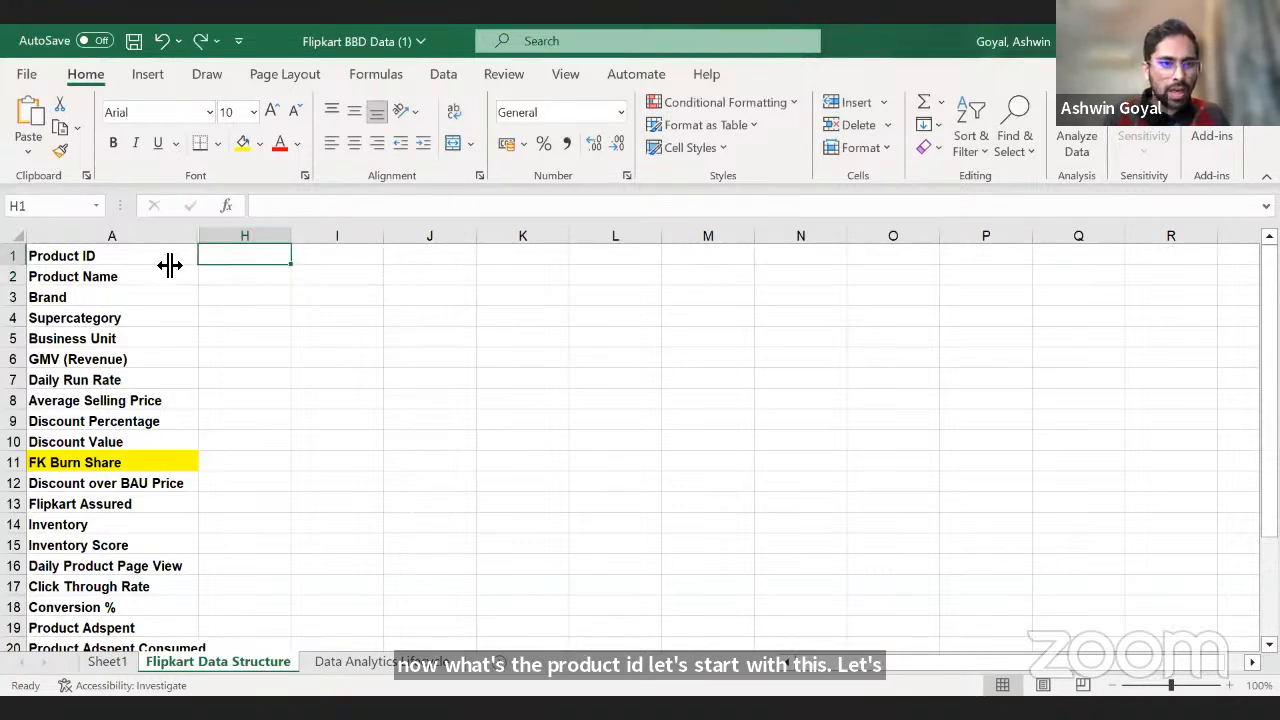
Reveal the hidden columns E, F and G beside column A and widen column A slightly.
{"action": "left_click_drag", "start_coordinate": [203, 243], "coordinate": [208, 240]}
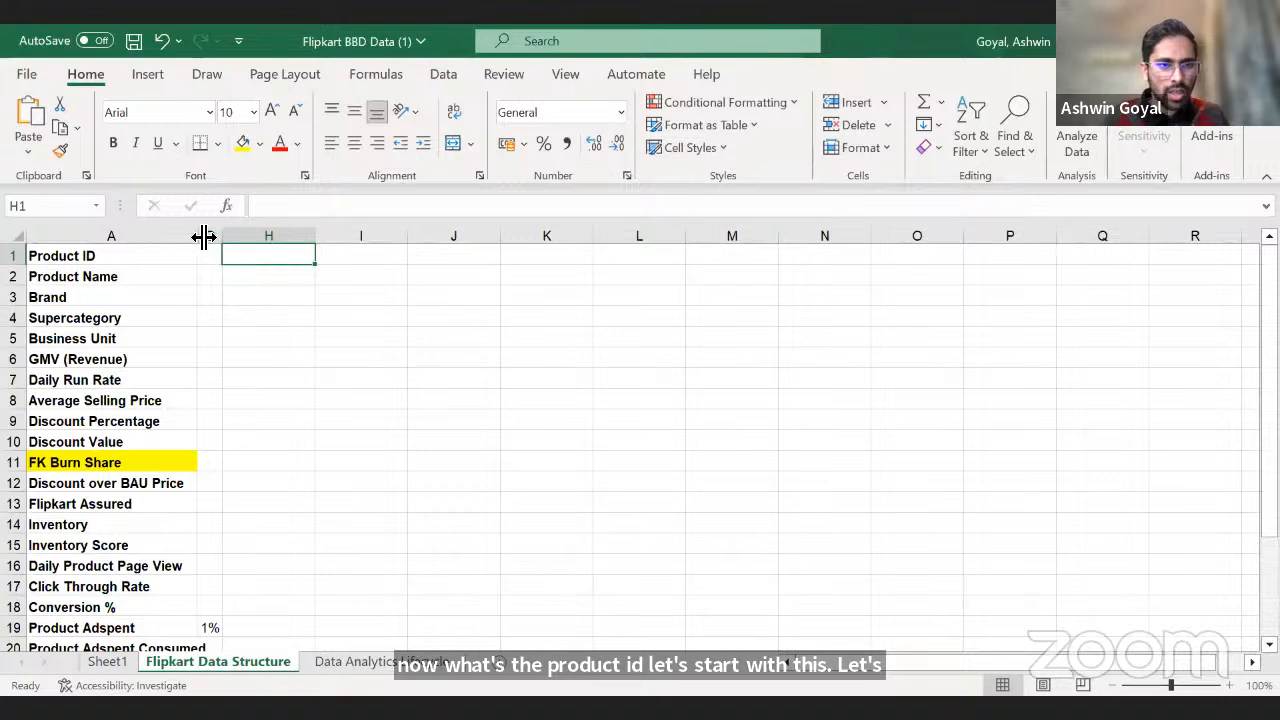
{"action": "double_click", "coordinate": [205, 237]}
{"action": "double_click", "coordinate": [205, 237]}
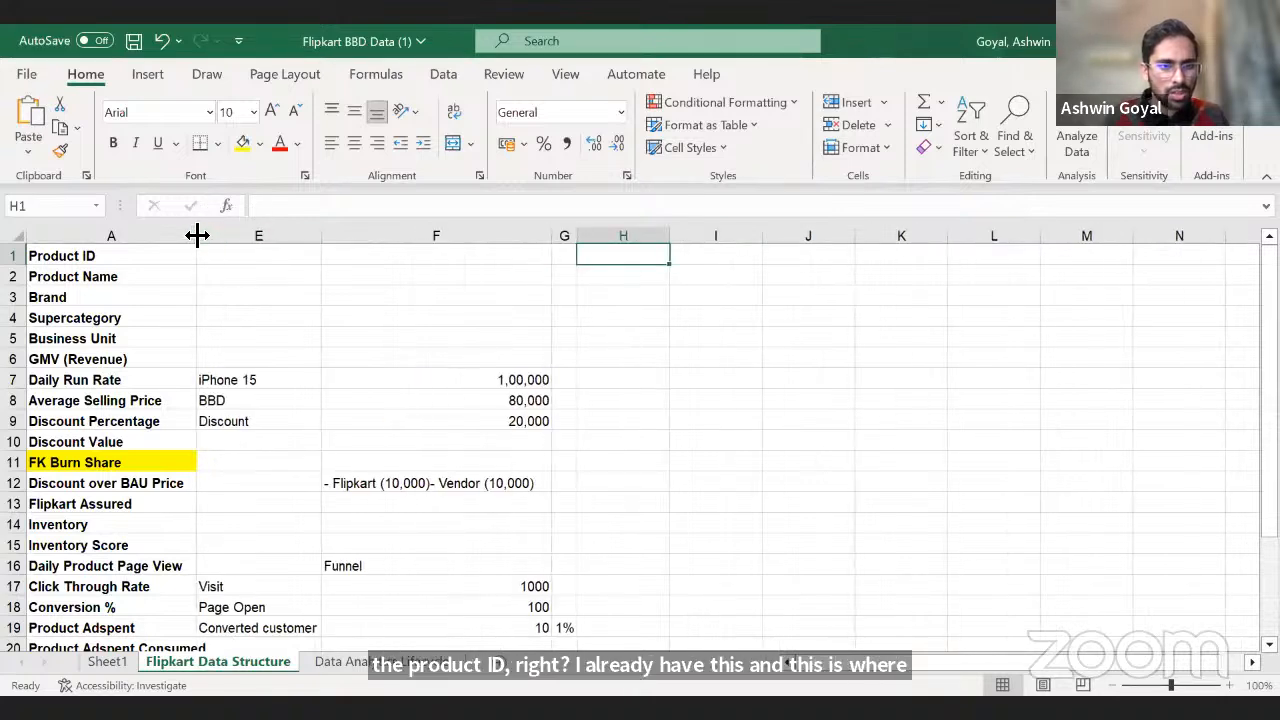
{"action": "double_click", "coordinate": [198, 237]}
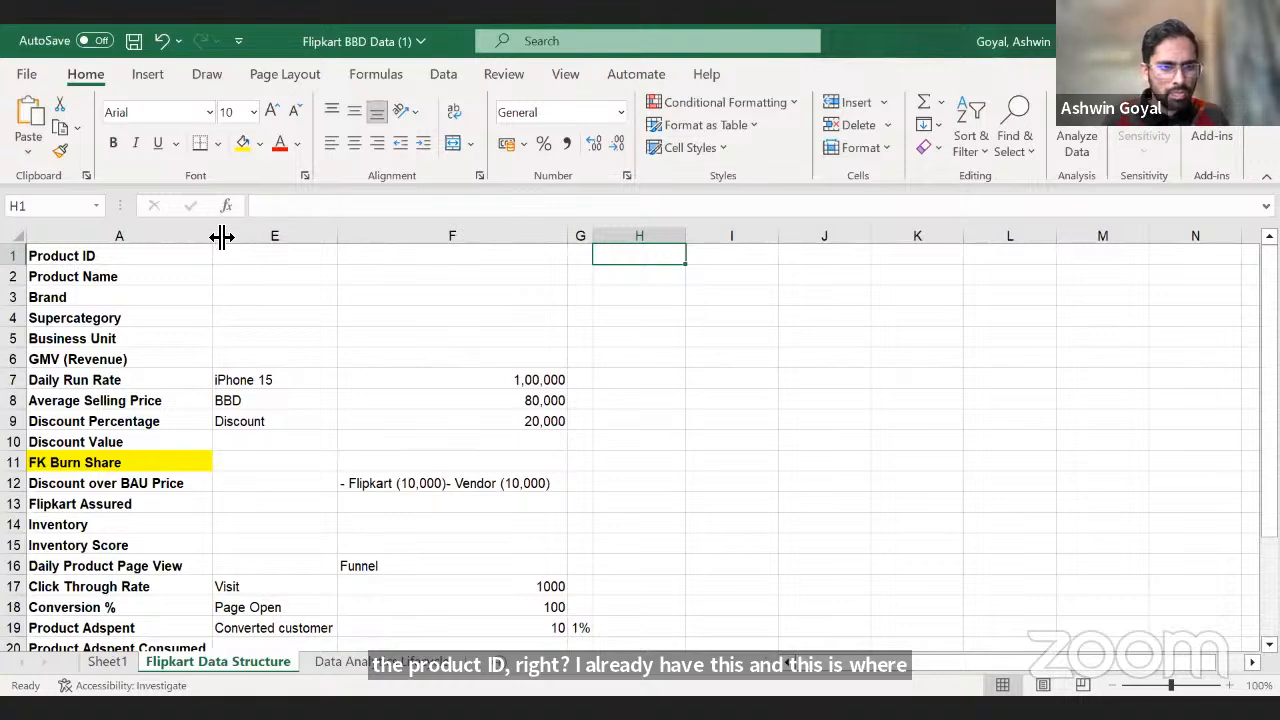
{"action": "left_click", "coordinate": [291, 331]}
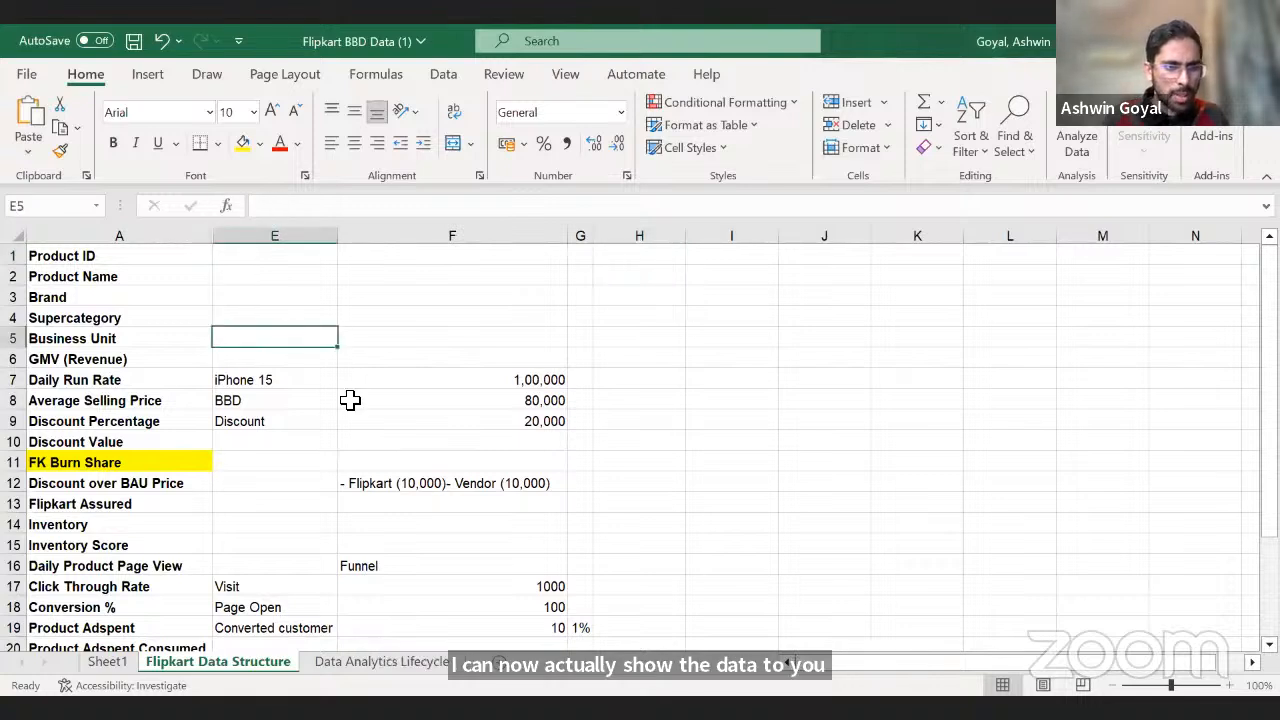
{"action": "left_click", "coordinate": [280, 258]}
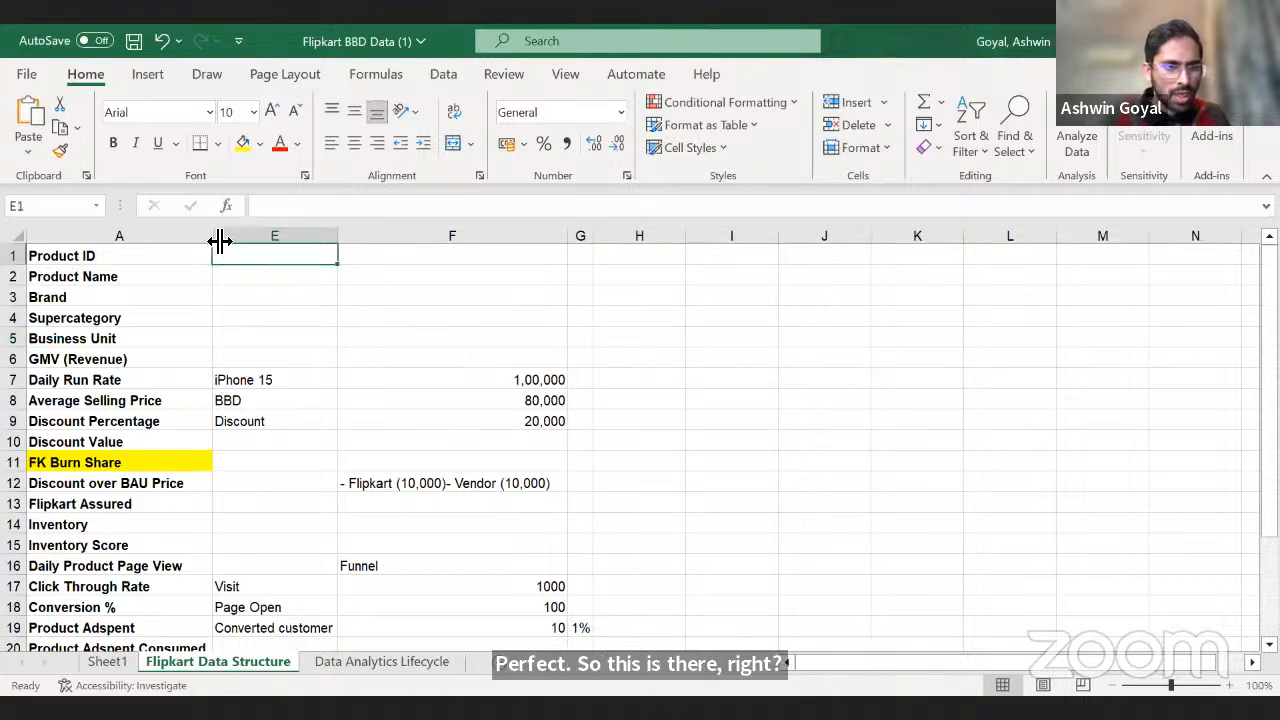
Unhide the remaining hidden columns D, C and B between the field names and column E.
{"action": "left_click", "coordinate": [220, 241]}
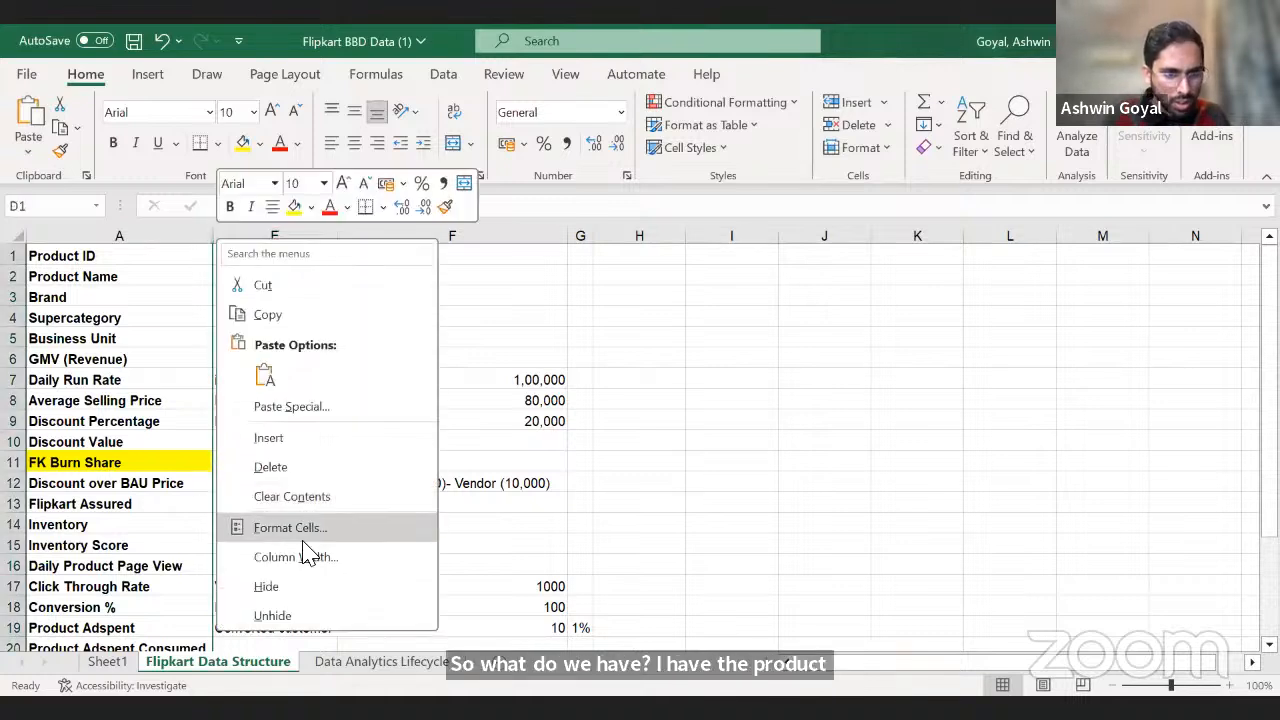
{"action": "right_click", "coordinate": [220, 245]}
{"action": "left_click", "coordinate": [272, 616]}
{"action": "left_click", "coordinate": [258, 316]}
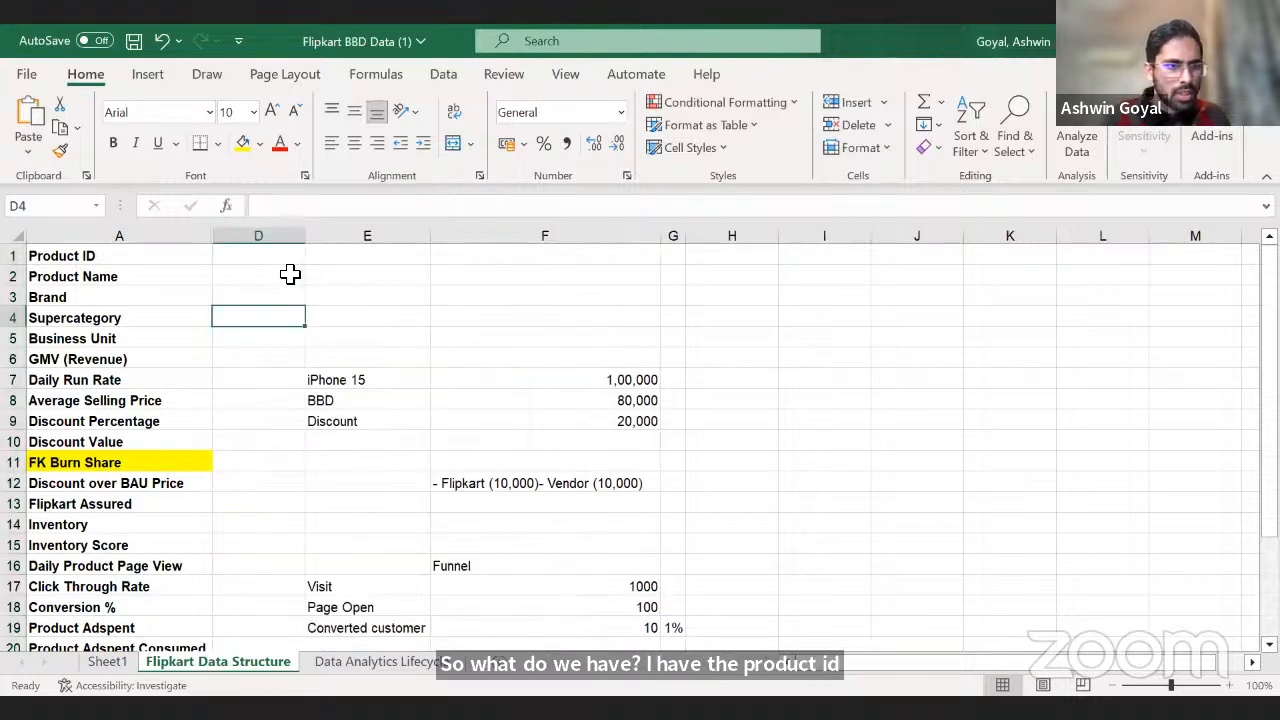
{"action": "left_click", "coordinate": [272, 240]}
{"action": "left_click", "coordinate": [268, 257]}
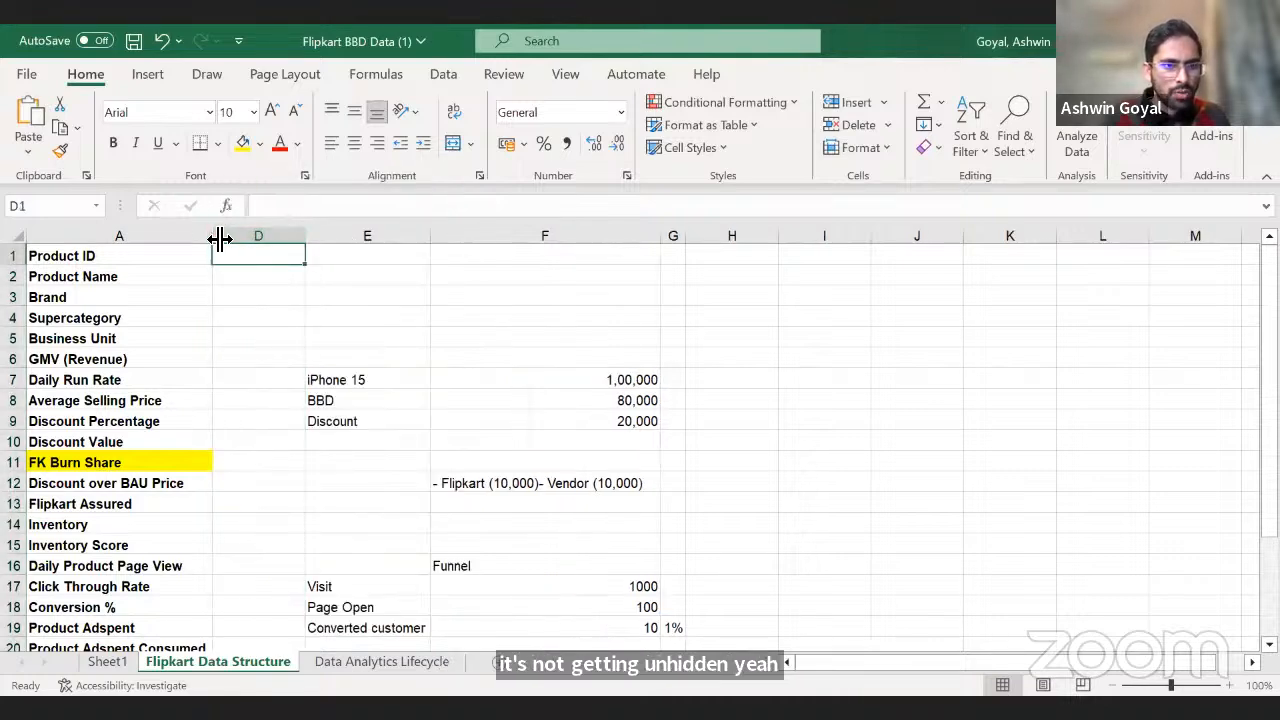
{"action": "left_click", "coordinate": [220, 239]}
{"action": "right_click", "coordinate": [220, 239]}
{"action": "left_click", "coordinate": [286, 614]}
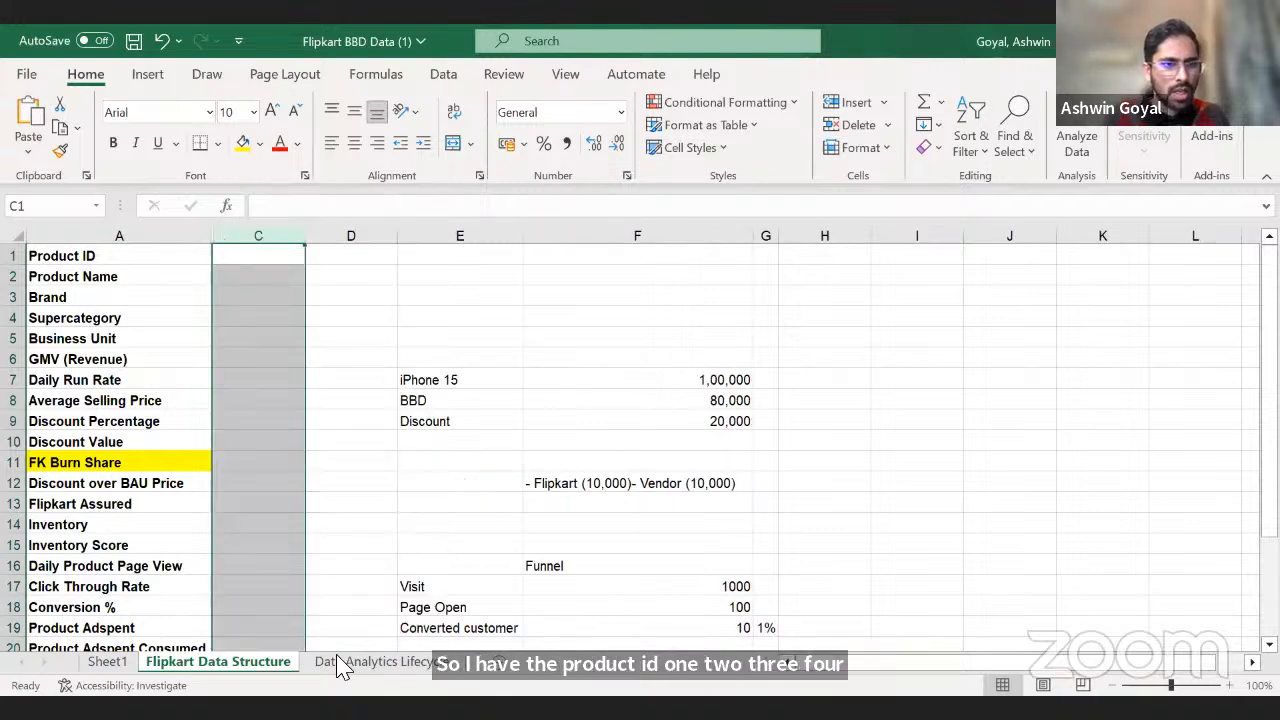
{"action": "key", "text": "ctrl+z"}
{"action": "left_click", "coordinate": [246, 281]}
Enter 1234 as the Product ID in cell B1.
{"action": "left_click", "coordinate": [278, 257]}
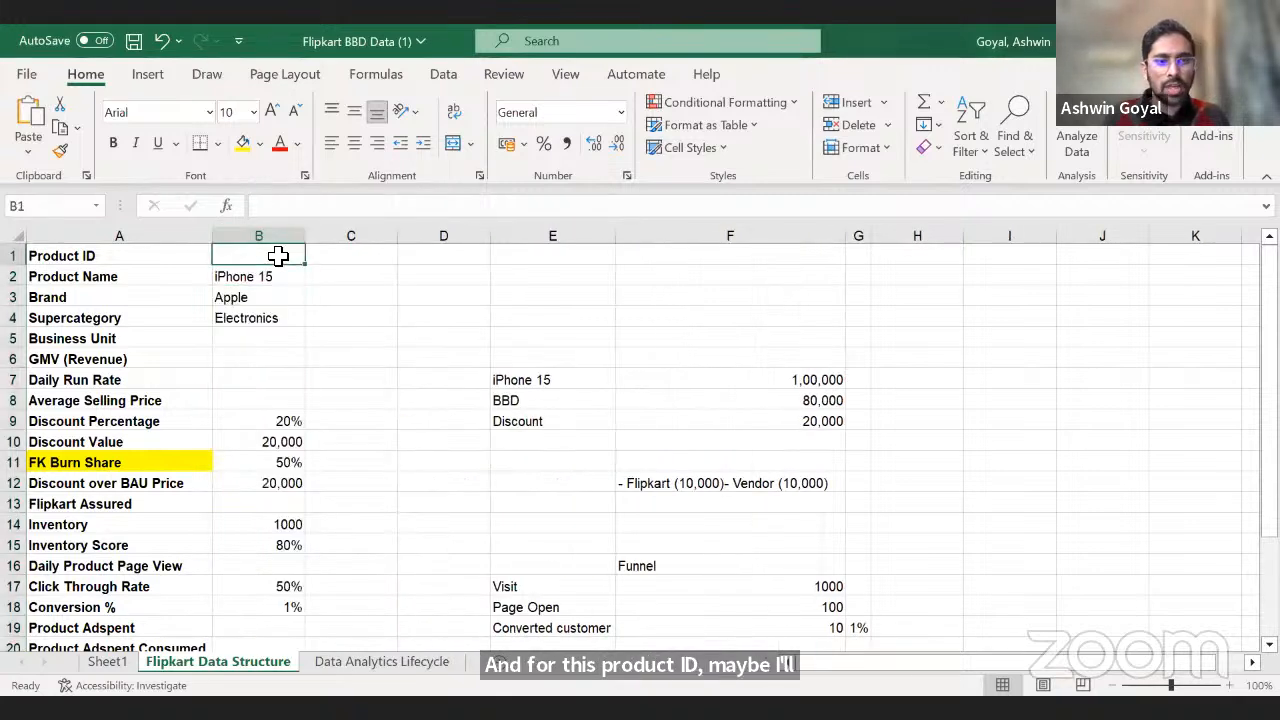
{"action": "type", "text": "1234"}
{"action": "key", "text": "Return"}
{"action": "key", "text": "Return"}
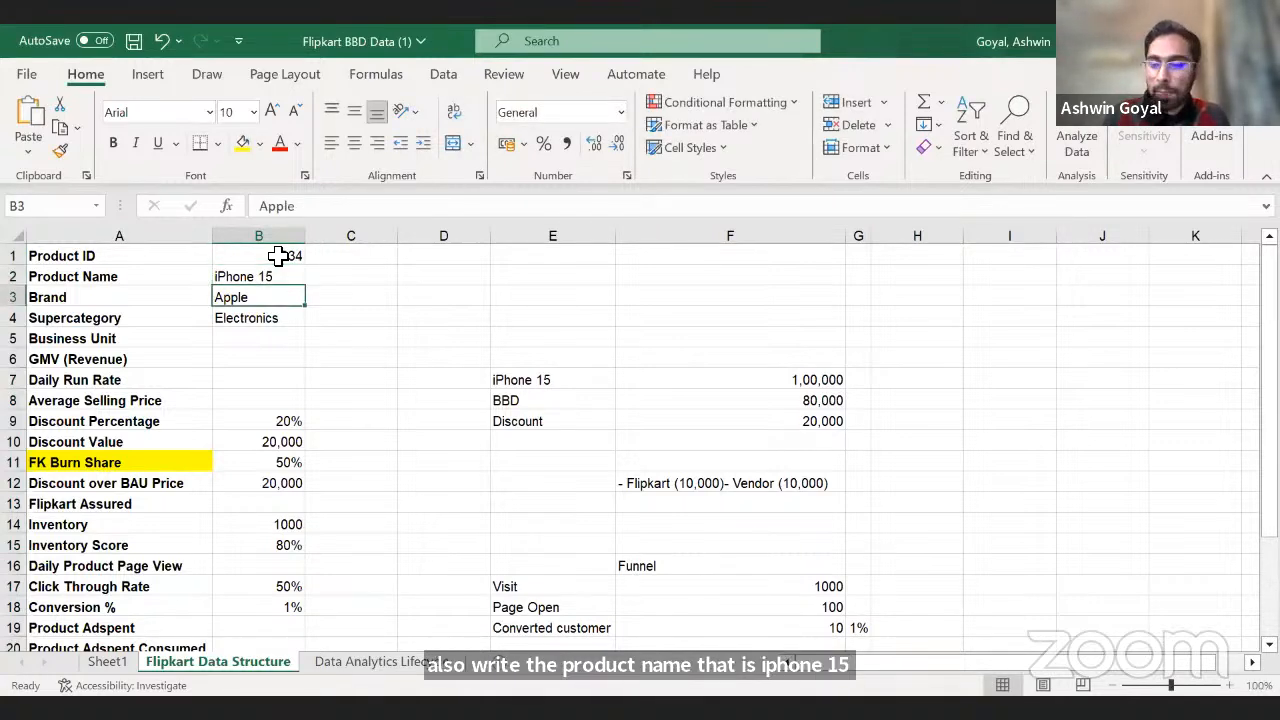
Replace the Supercategory value in B4 with "Mobiles & Accessories".
{"action": "key", "text": "Return"}
{"action": "key", "text": "Left"}
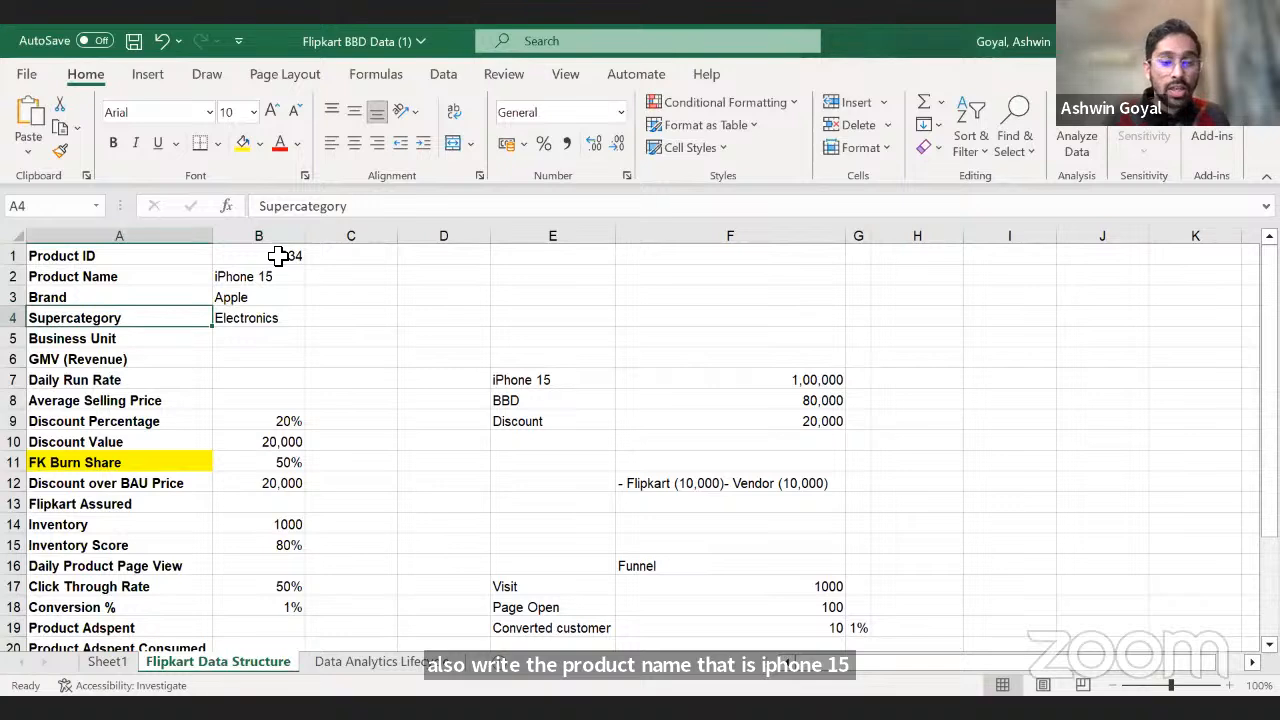
{"action": "key", "text": "Right"}
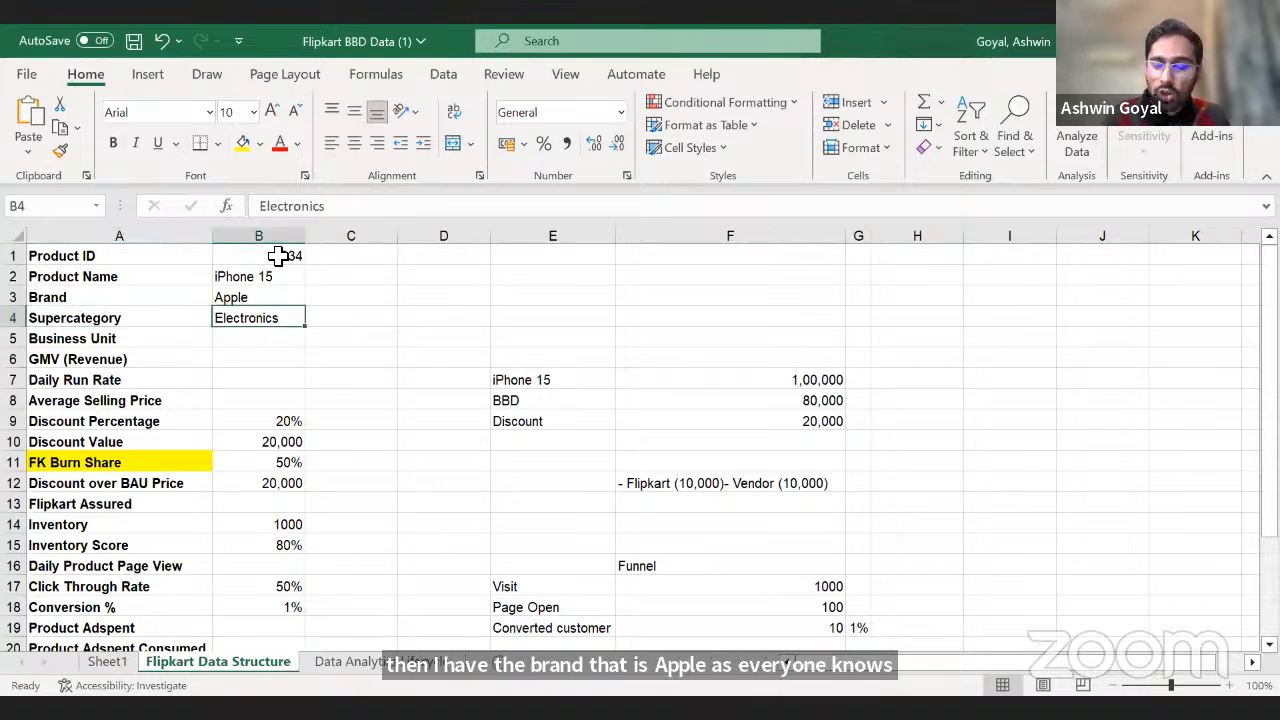
{"action": "type", "text": "M"}
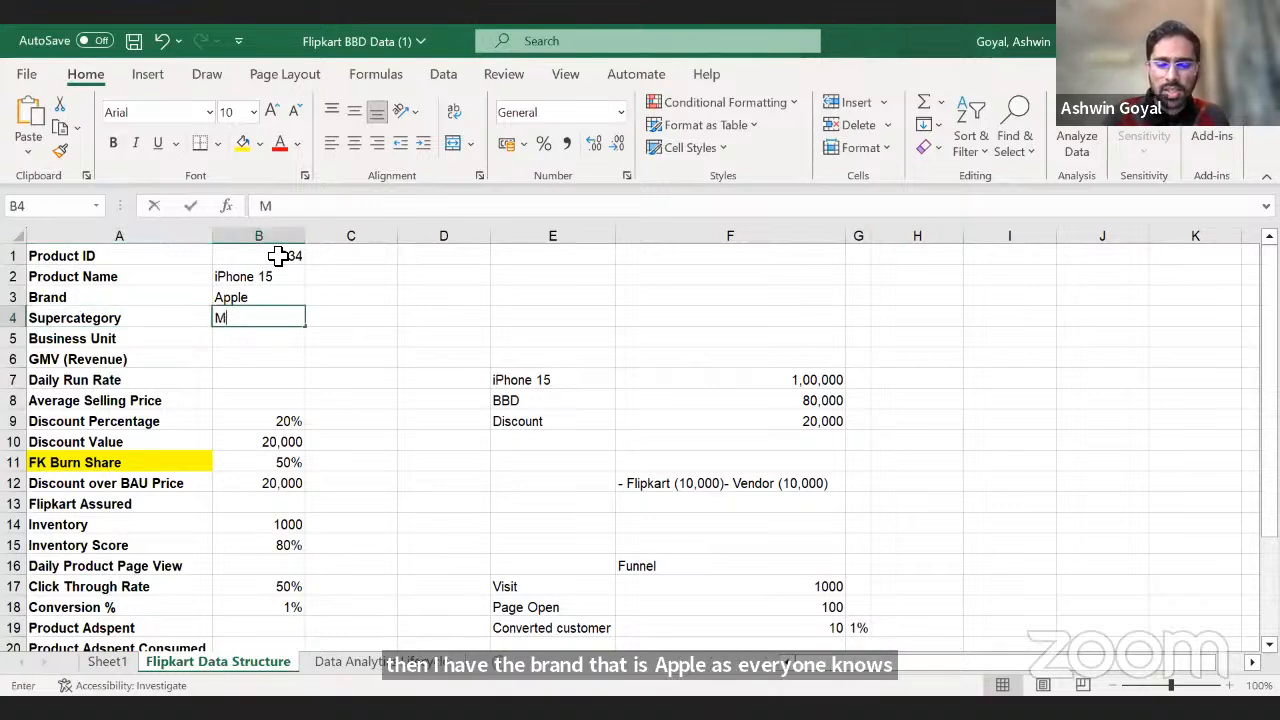
{"action": "type", "text": "obiles & "}
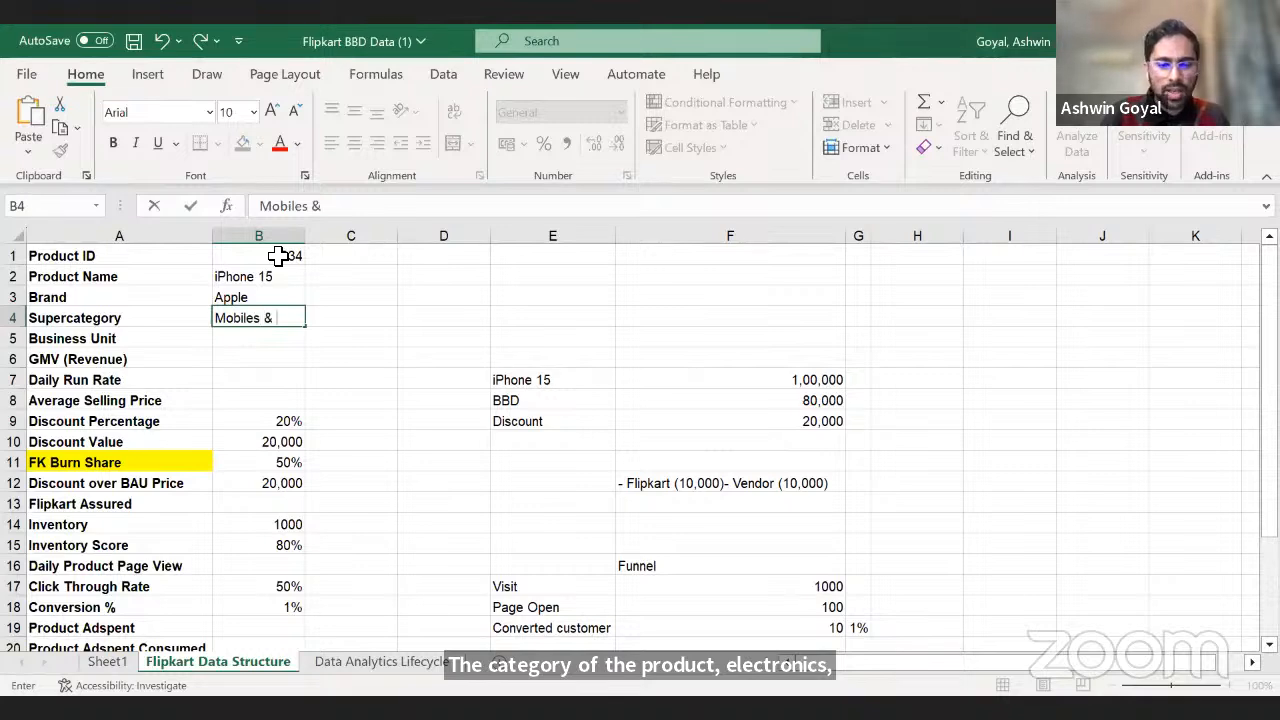
{"action": "type", "text": "Accessories"}
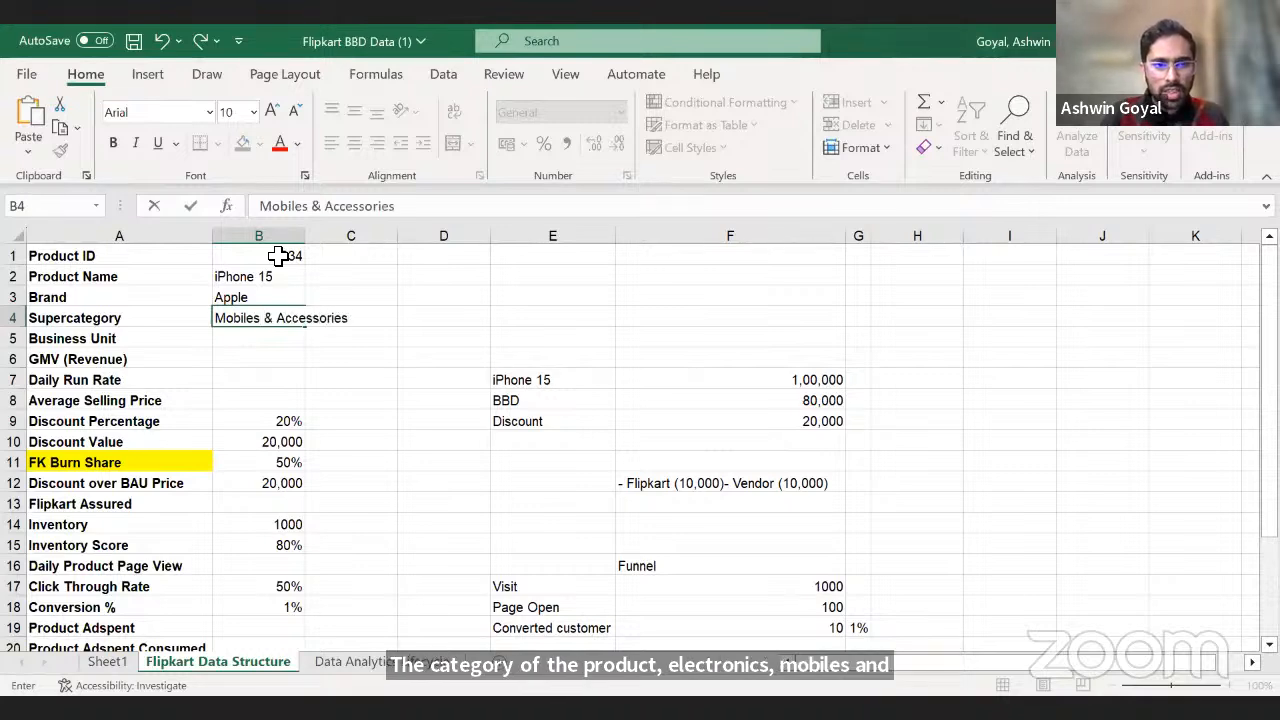
Add Babycare, Lifestyle and Home Appliances as further example supercategories in cells D4 to F4.
{"action": "key", "text": "Right"}
{"action": "key", "text": "Right"}
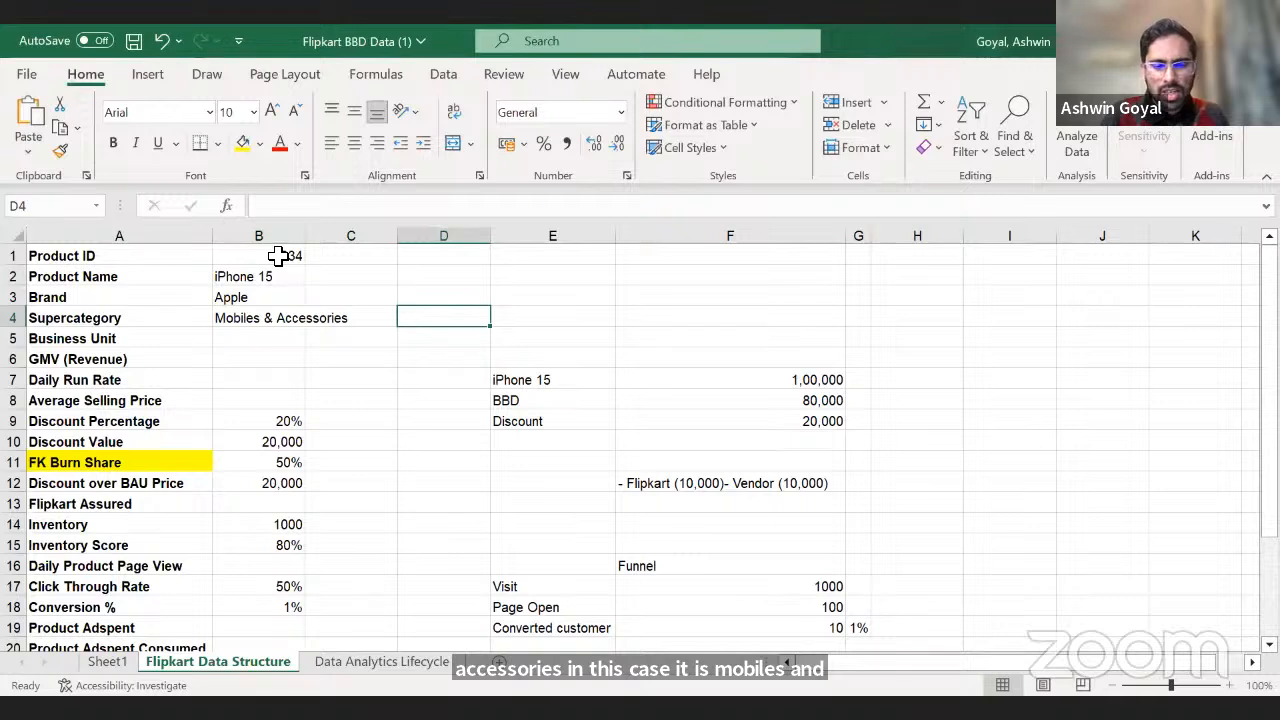
{"action": "type", "text": "Babyca"}
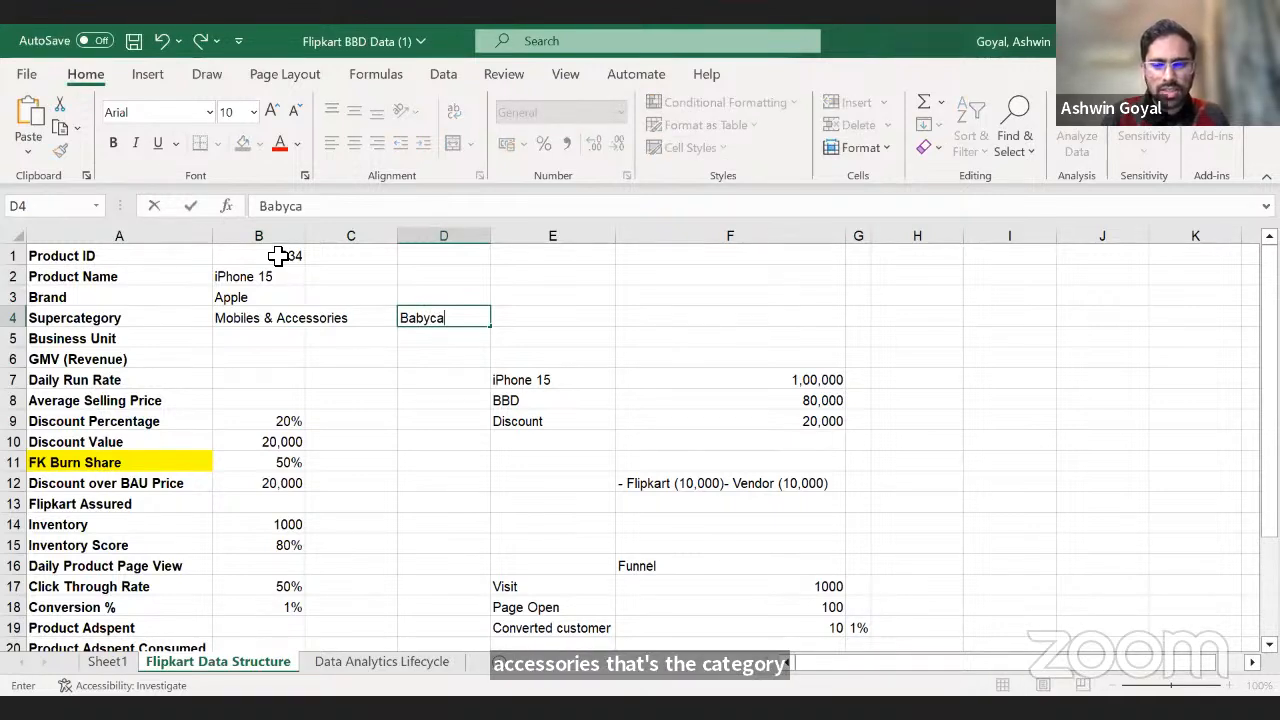
{"action": "type", "text": "re"}
{"action": "key", "text": "Right"}
{"action": "type", "text": "Lifestyle"}
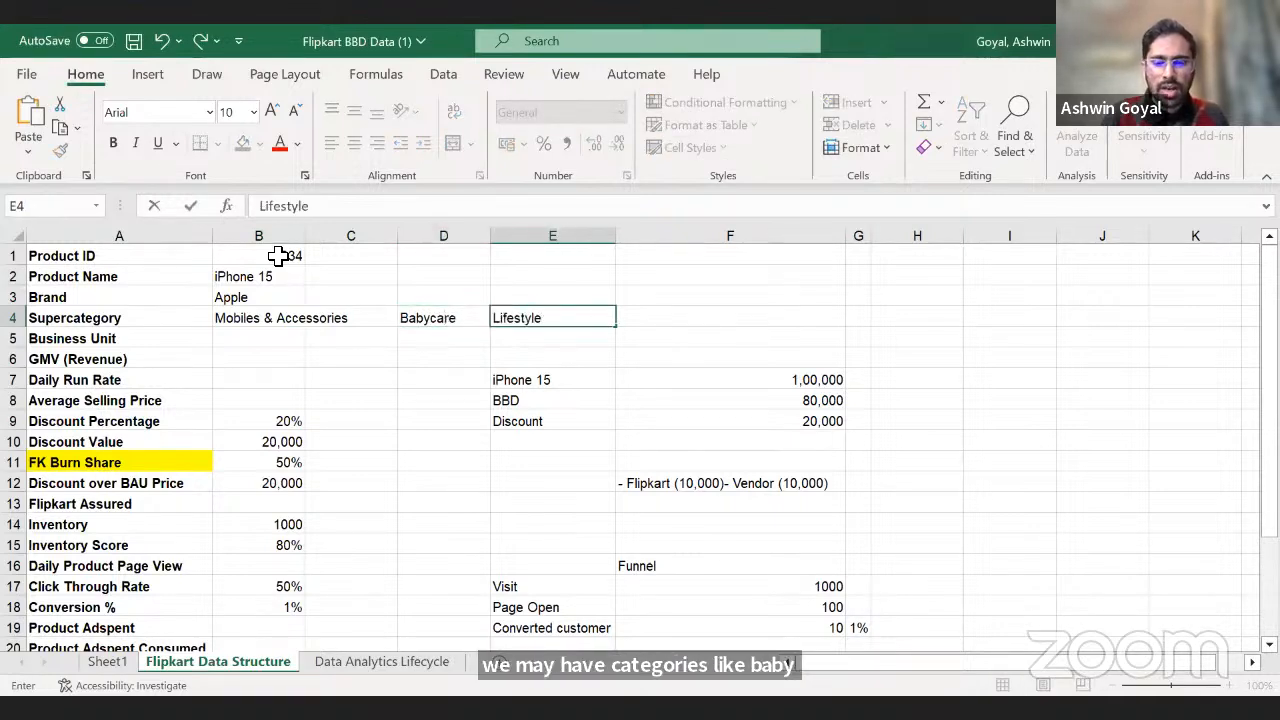
{"action": "key", "text": "Right"}
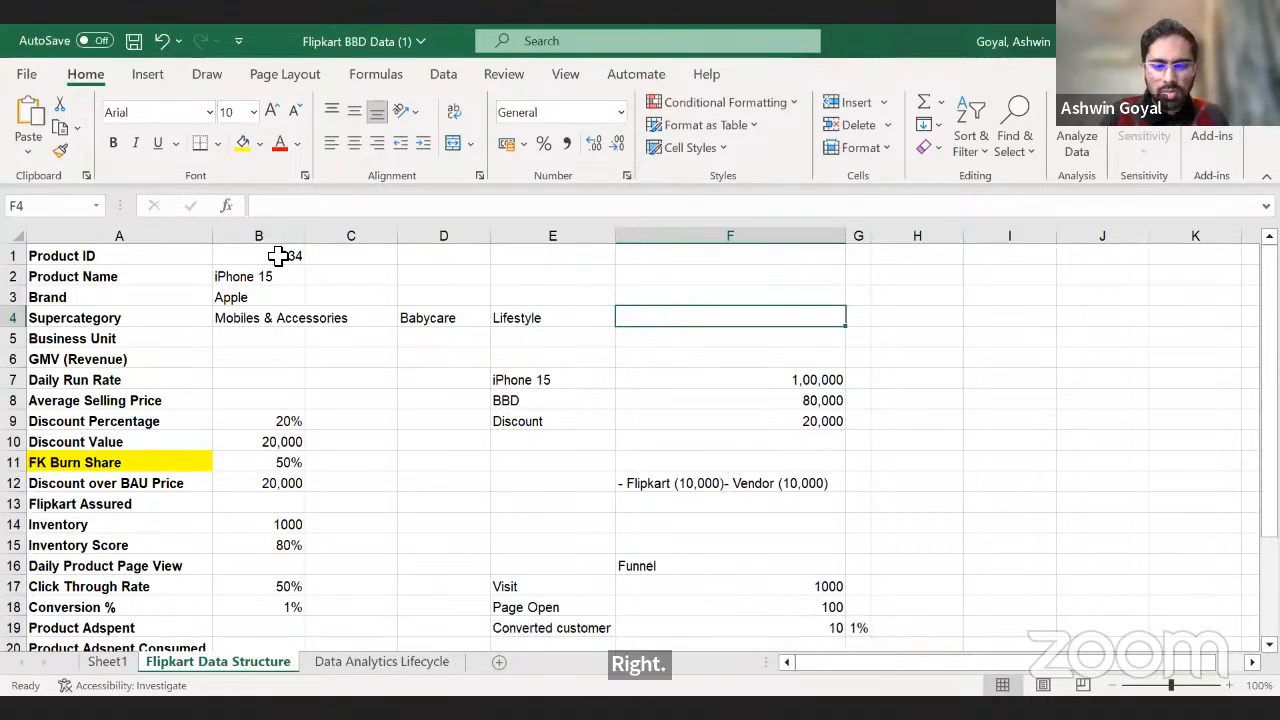
{"action": "type", "text": "Home Appliances"}
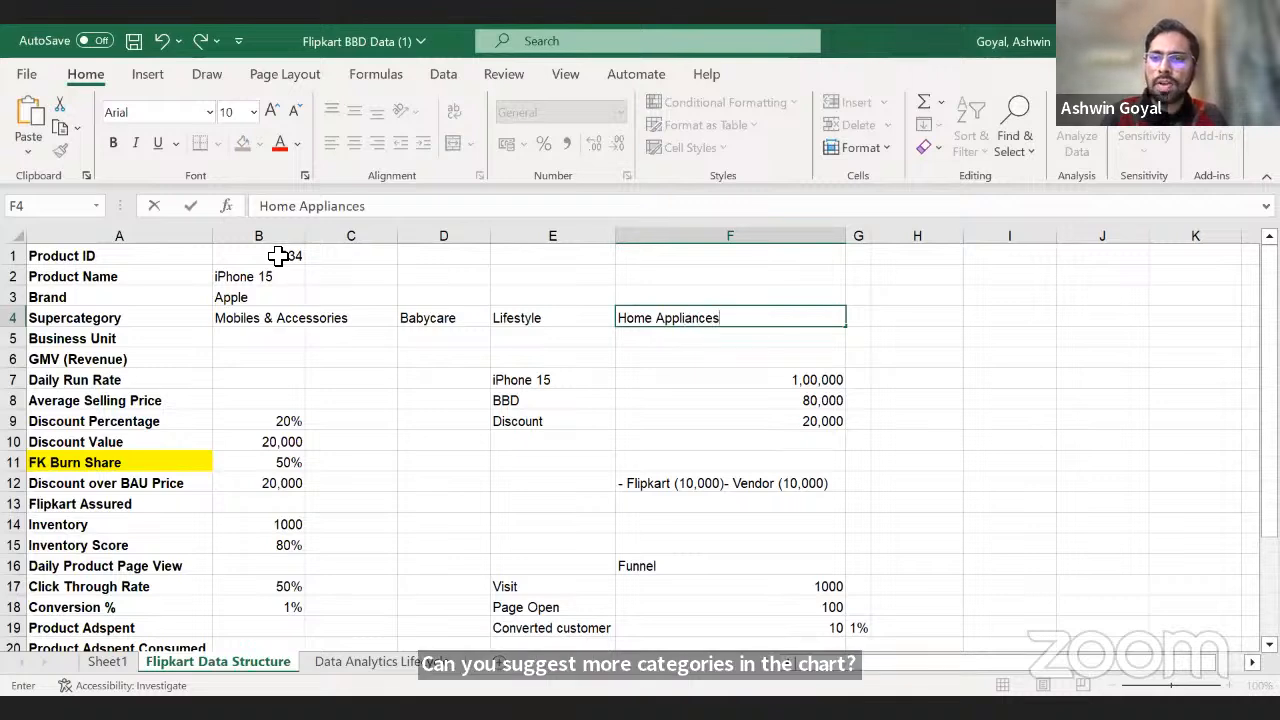
{"action": "key", "text": "Return"}
{"action": "key", "text": "Up"}
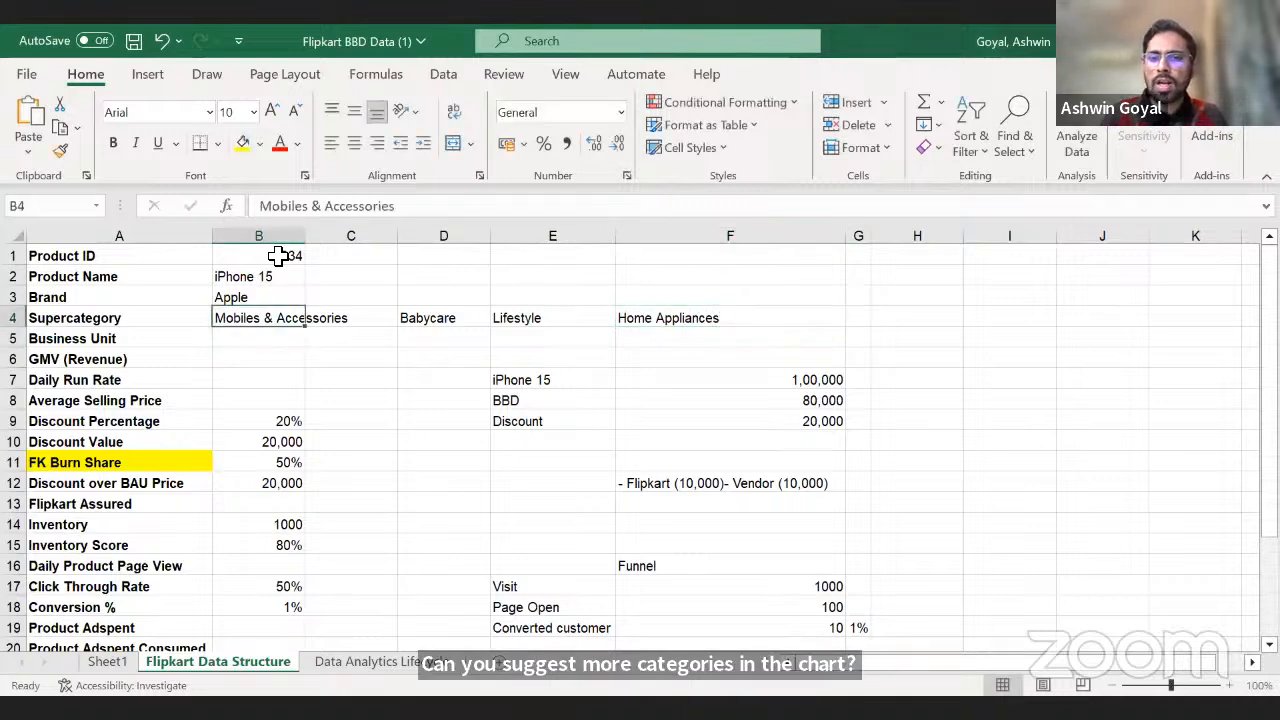
{"action": "key", "text": "Right"}
{"action": "key", "text": "Right"}
{"action": "key", "text": "Right"}
{"action": "key", "text": "Right"}
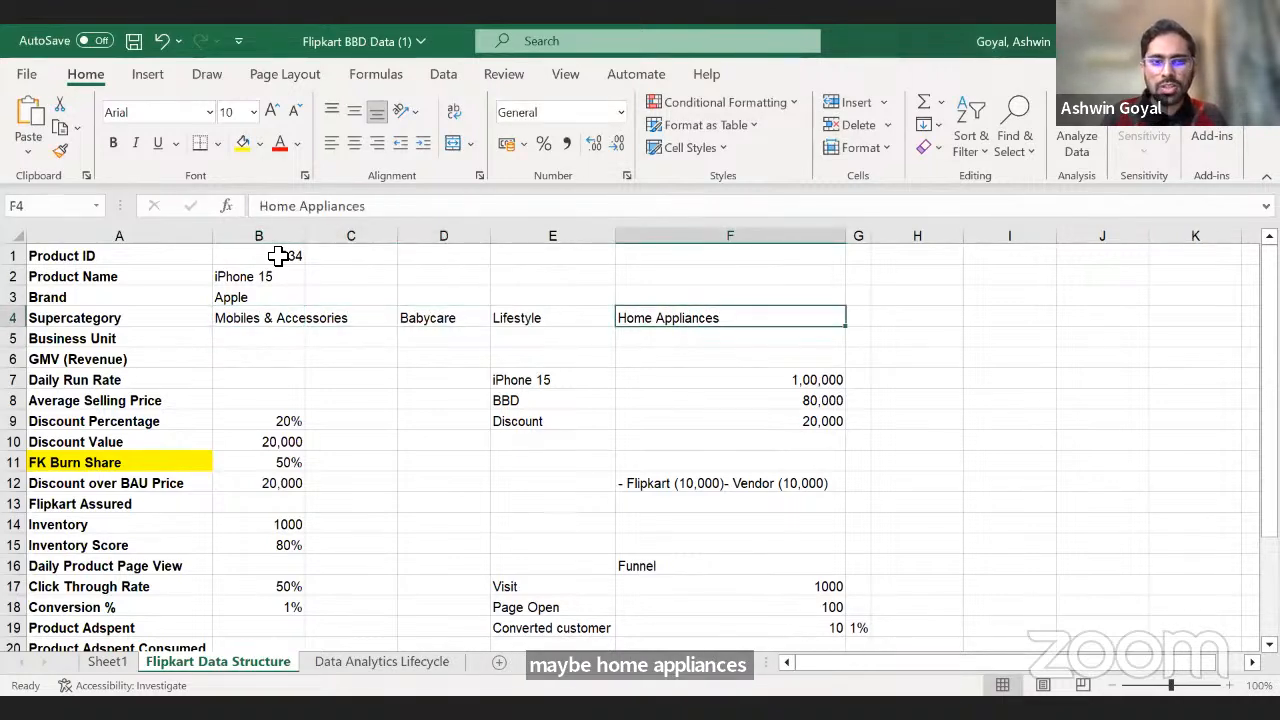
Clear the three example supercategories from cells D4 to F4.
{"action": "key", "text": "shift+Left"}
{"action": "key", "text": "shift+Left"}
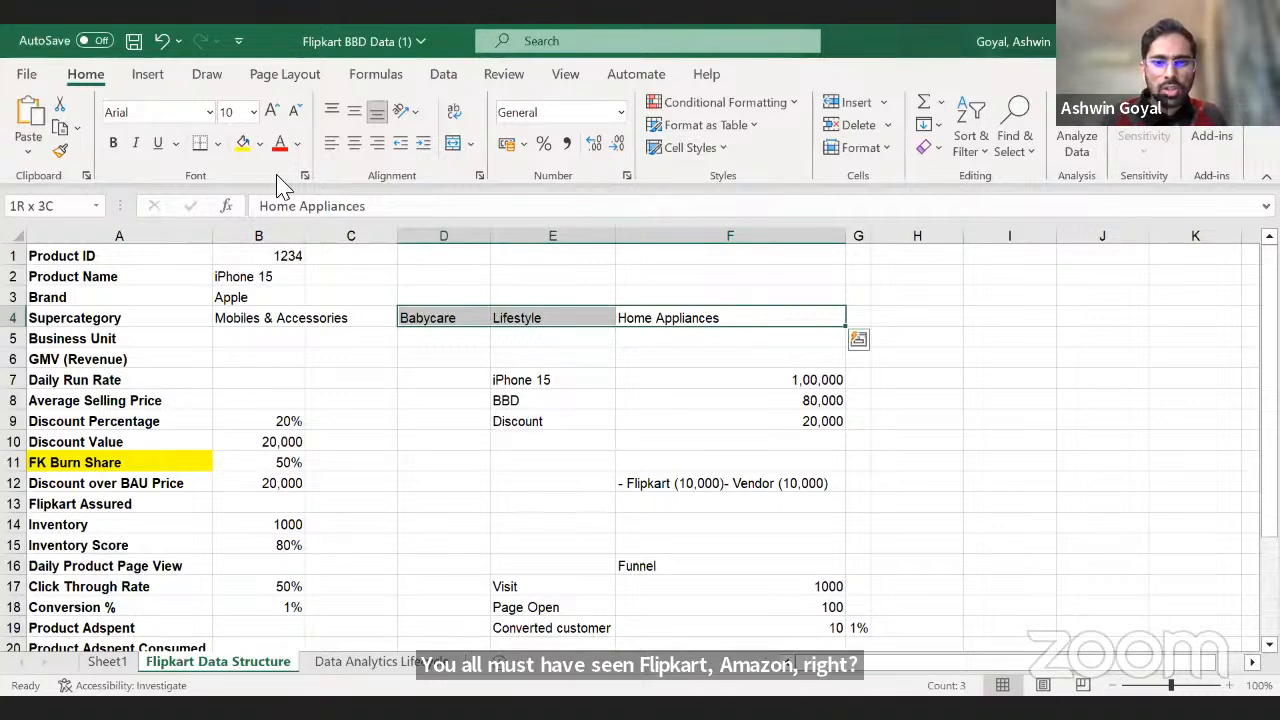
{"action": "left_click", "coordinate": [500, 400]}
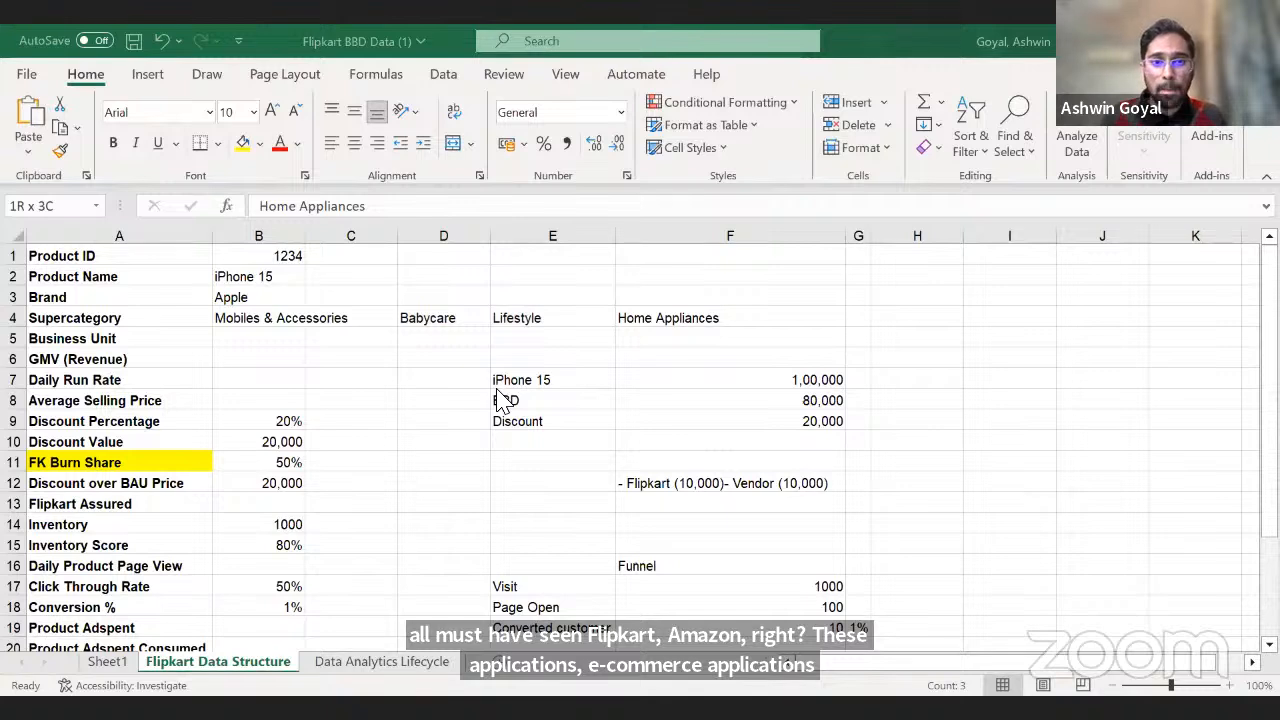
{"action": "left_click", "coordinate": [434, 322]}
{"action": "key", "text": "Delete"}
{"action": "key", "text": "Left"}
{"action": "key", "text": "Left"}
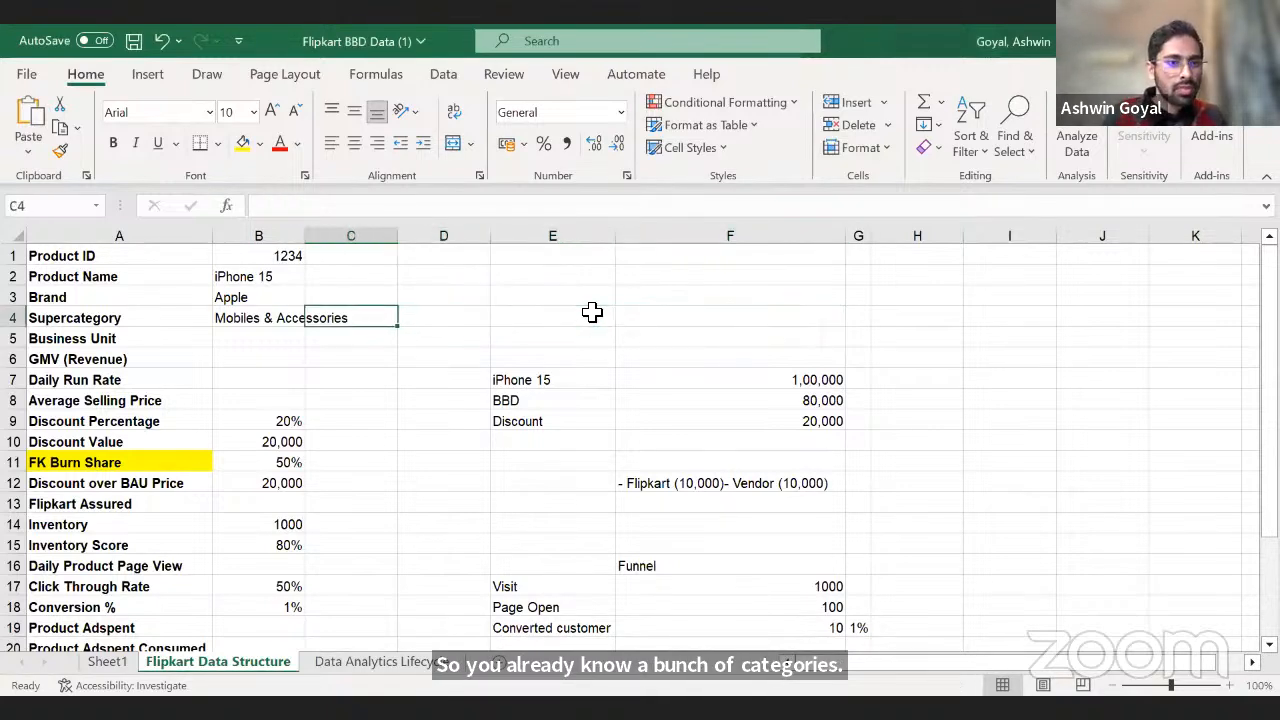
{"action": "key", "text": "Down"}
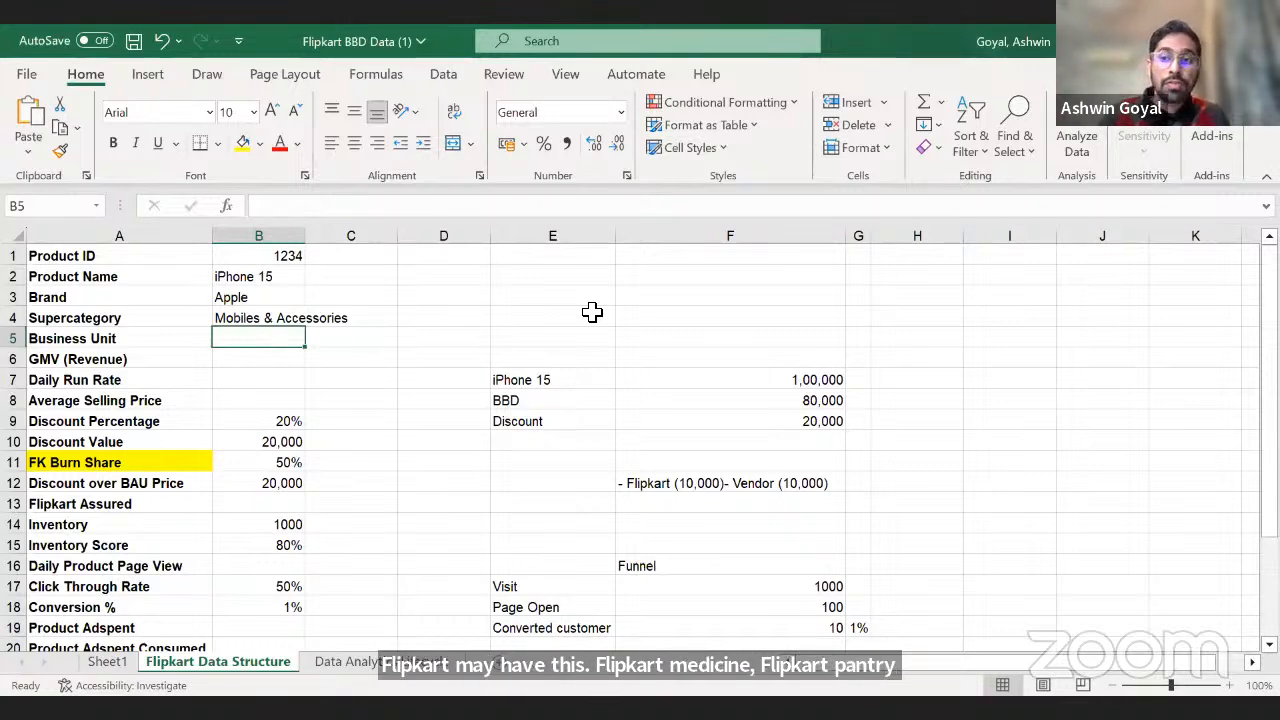
{"action": "key", "text": "Down"}
{"action": "key", "text": "Left"}
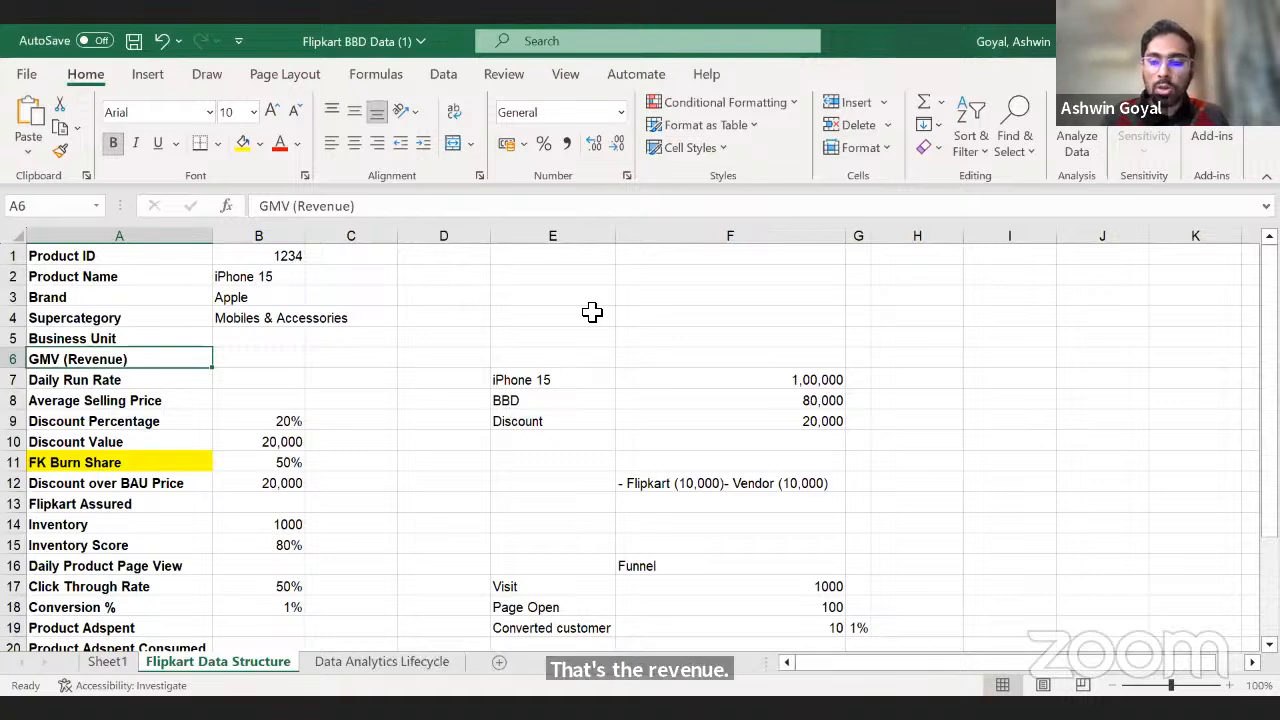
Enter the formula =10*100000 as the GMV (Revenue) value in cell B6.
{"action": "key", "text": "Right"}
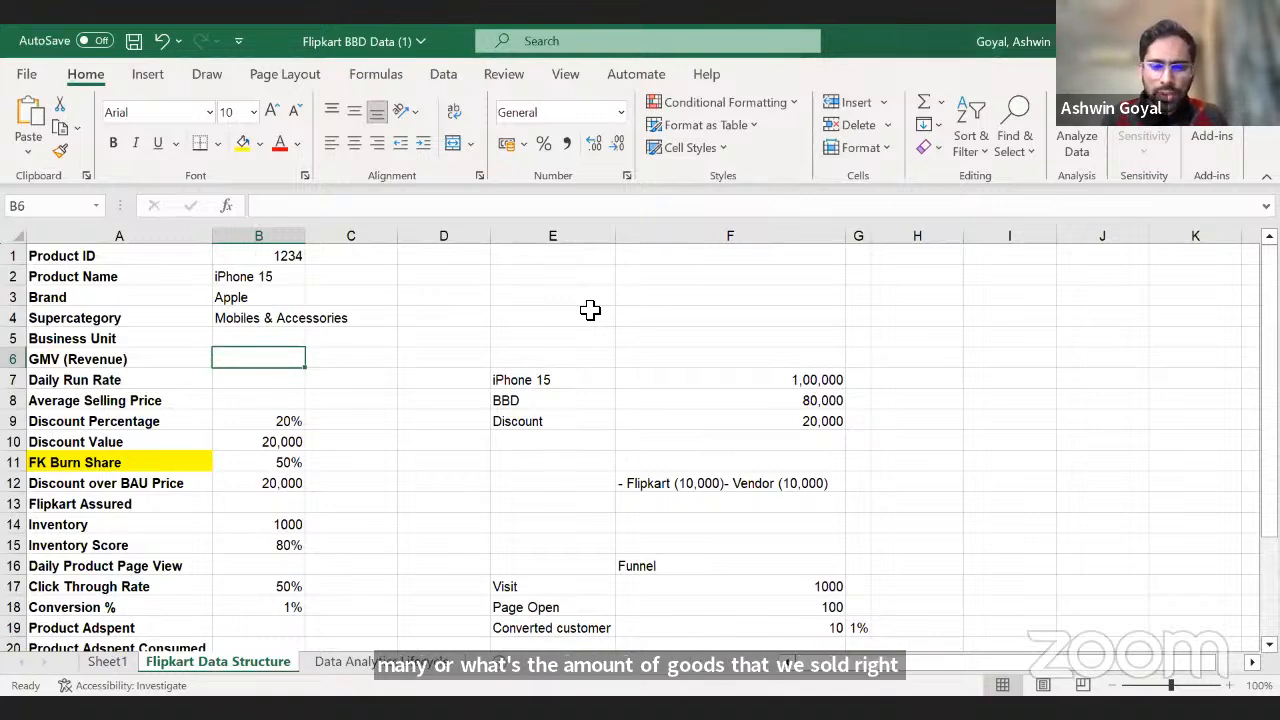
{"action": "type", "text": "10"}
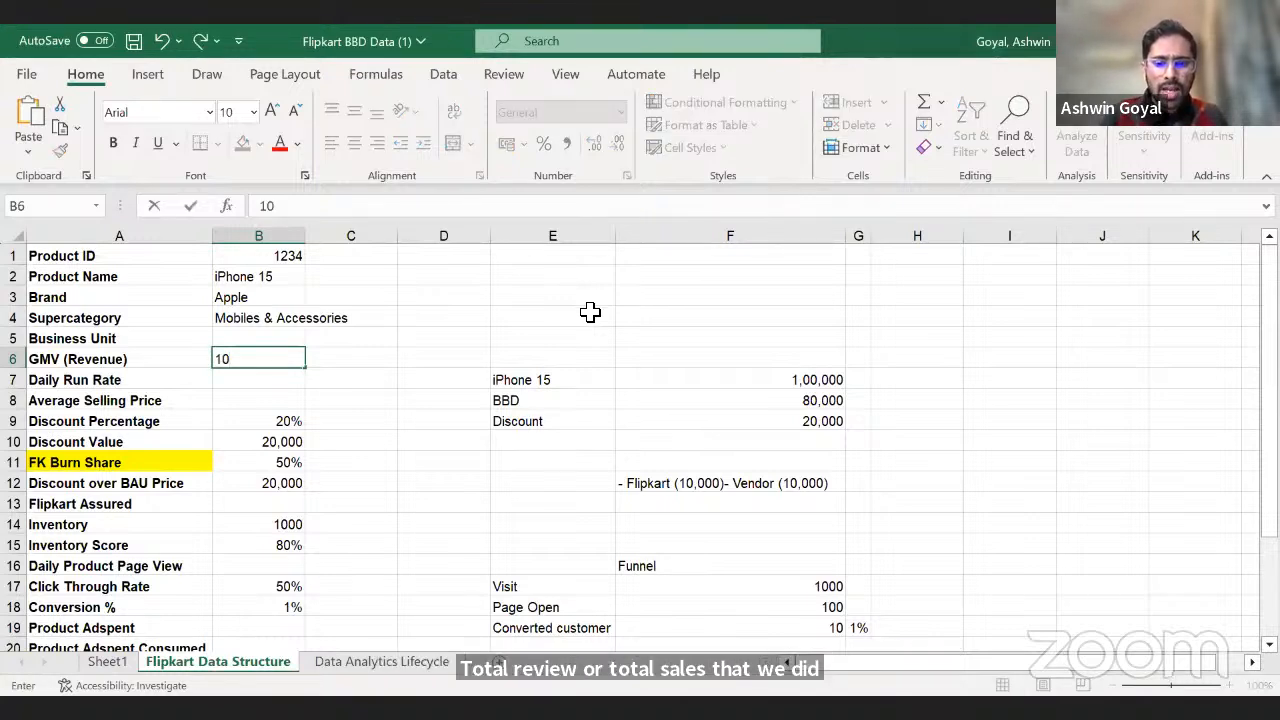
{"action": "key", "text": "BackSpace"}
{"action": "key", "text": "BackSpace"}
{"action": "type", "text": "=10*"}
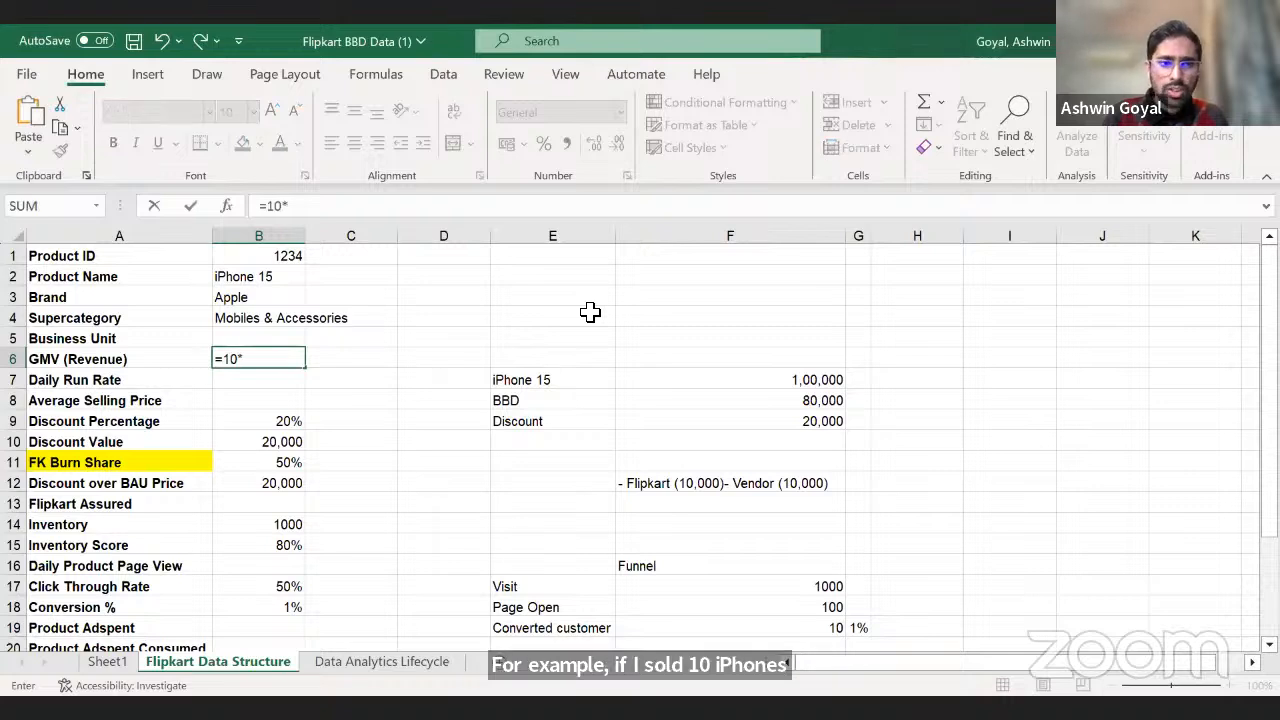
{"action": "type", "text": "100"}
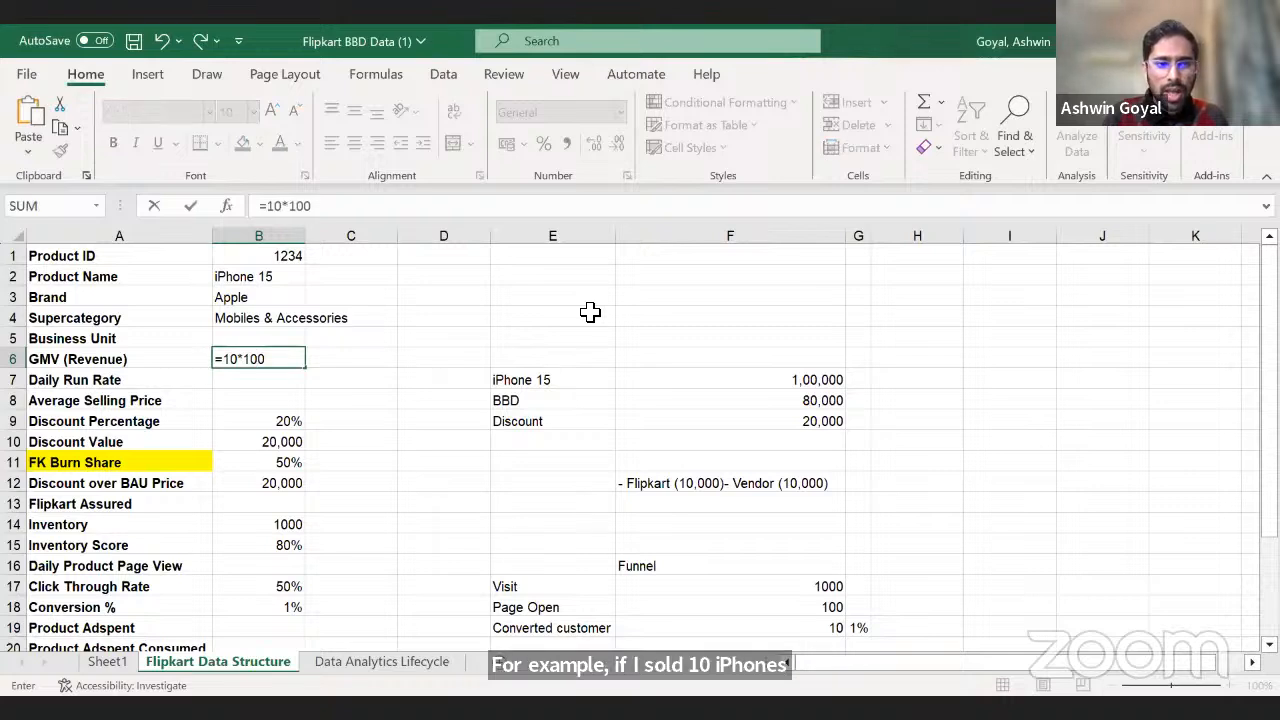
{"action": "type", "text": "000"}
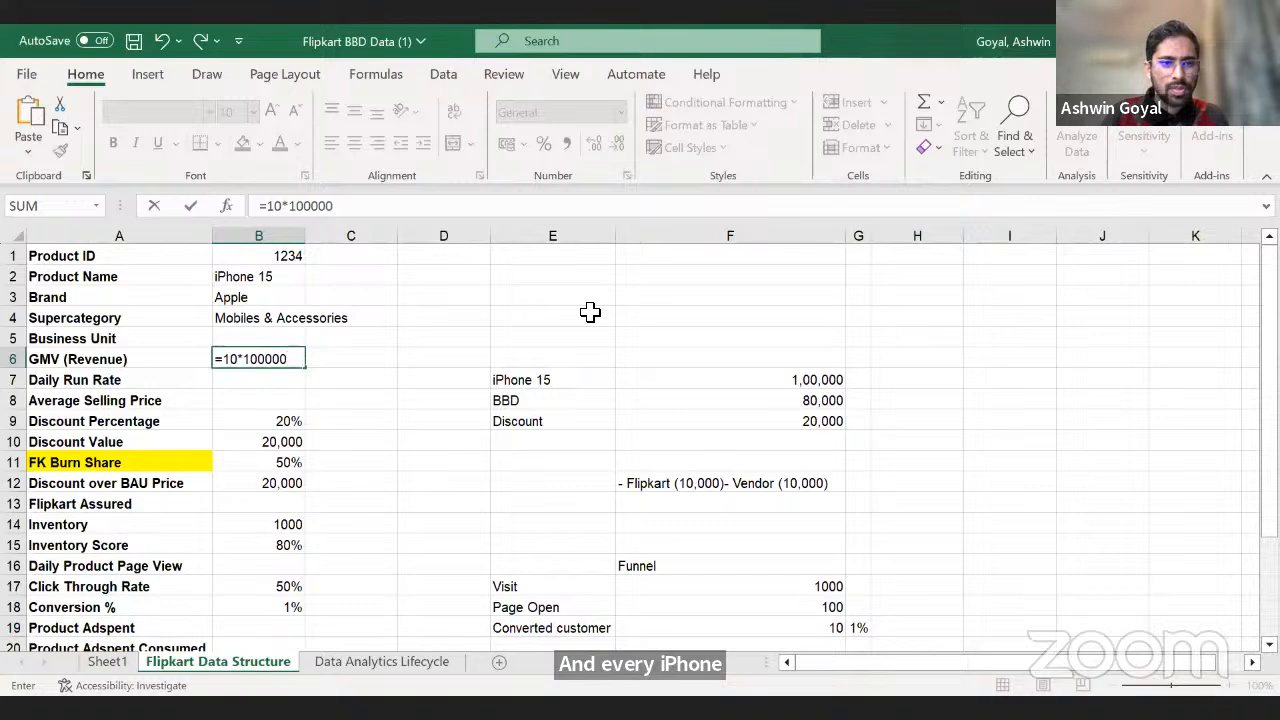
{"action": "key", "text": "Return"}
{"action": "key", "text": "Up"}
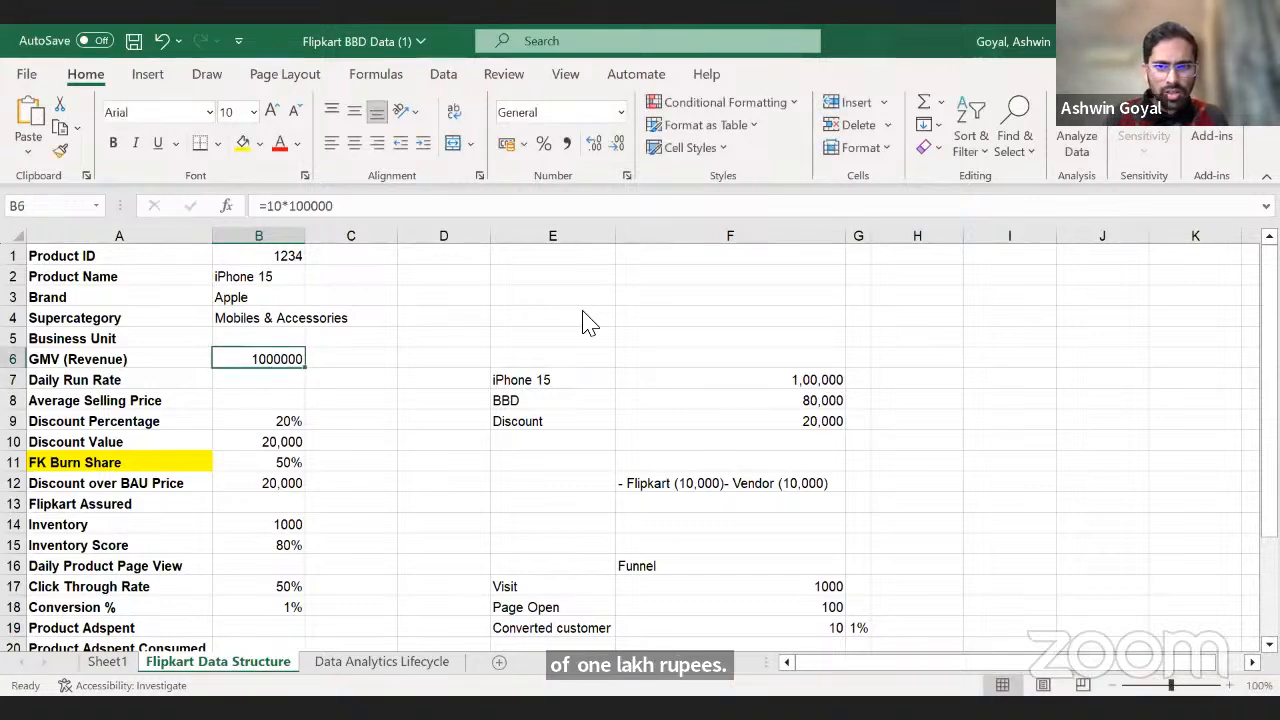
Format the GMV cell B6 with comma separators and no decimal places.
{"action": "left_click", "coordinate": [567, 143]}
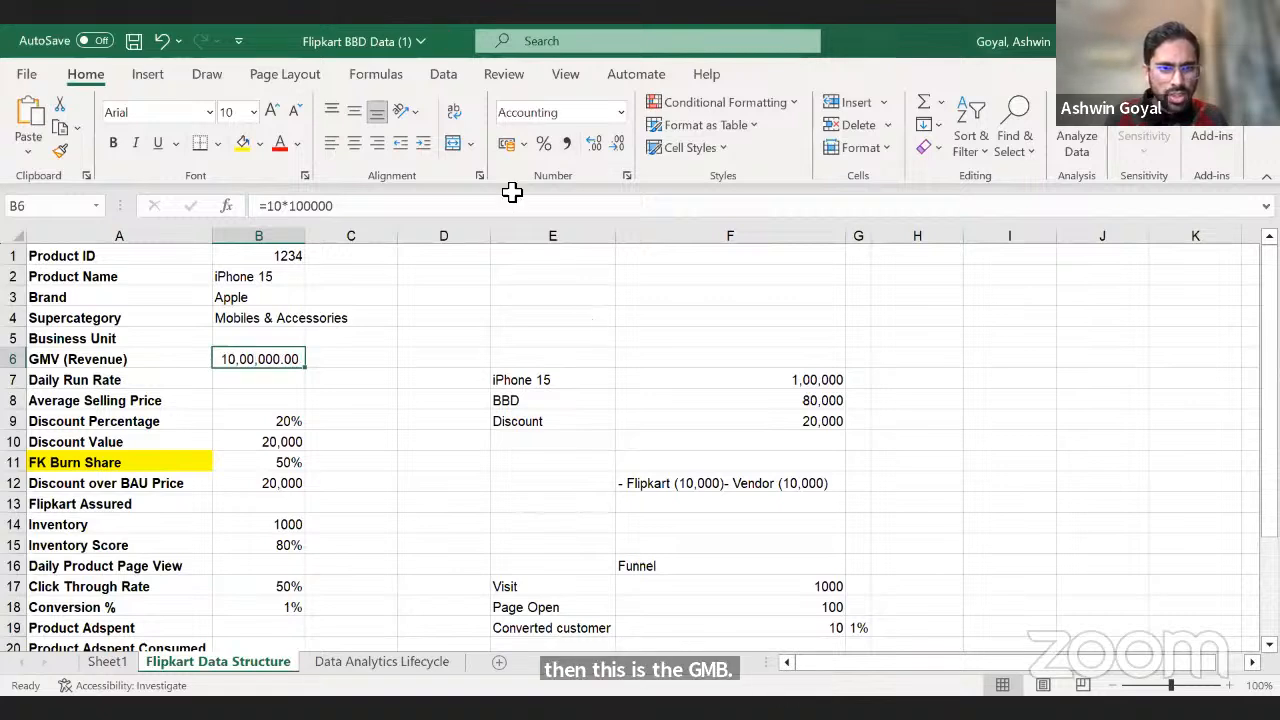
{"action": "left_click", "coordinate": [610, 143]}
{"action": "left_click", "coordinate": [610, 143]}
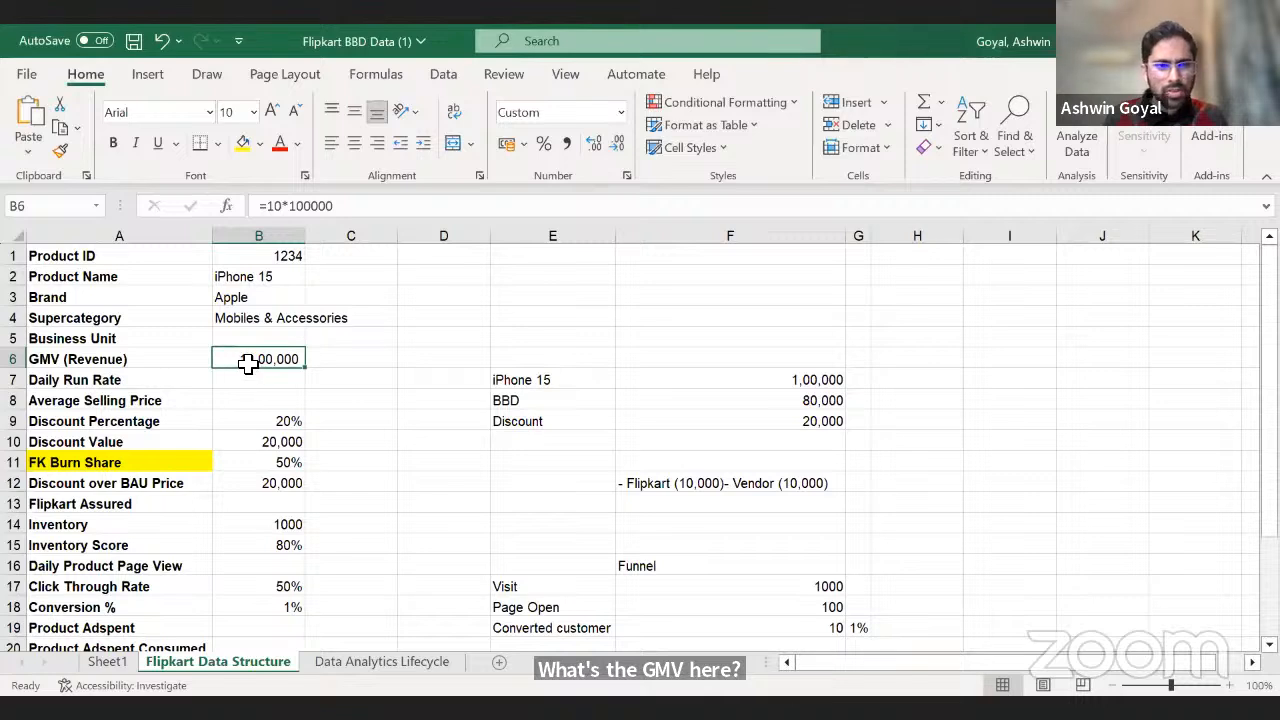
Change the GMV formula in B6 to =100000*100000 and widen column B to fit its contents.
{"action": "left_click", "coordinate": [285, 205]}
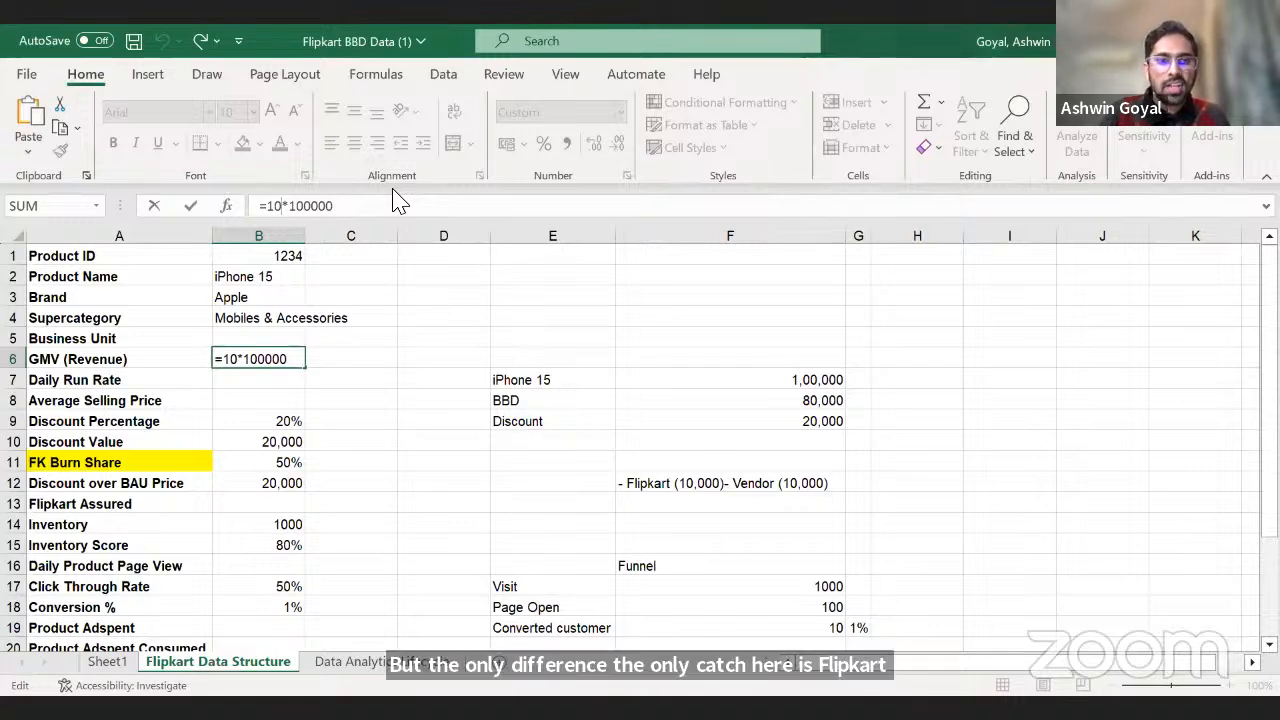
{"action": "type", "text": "00000"}
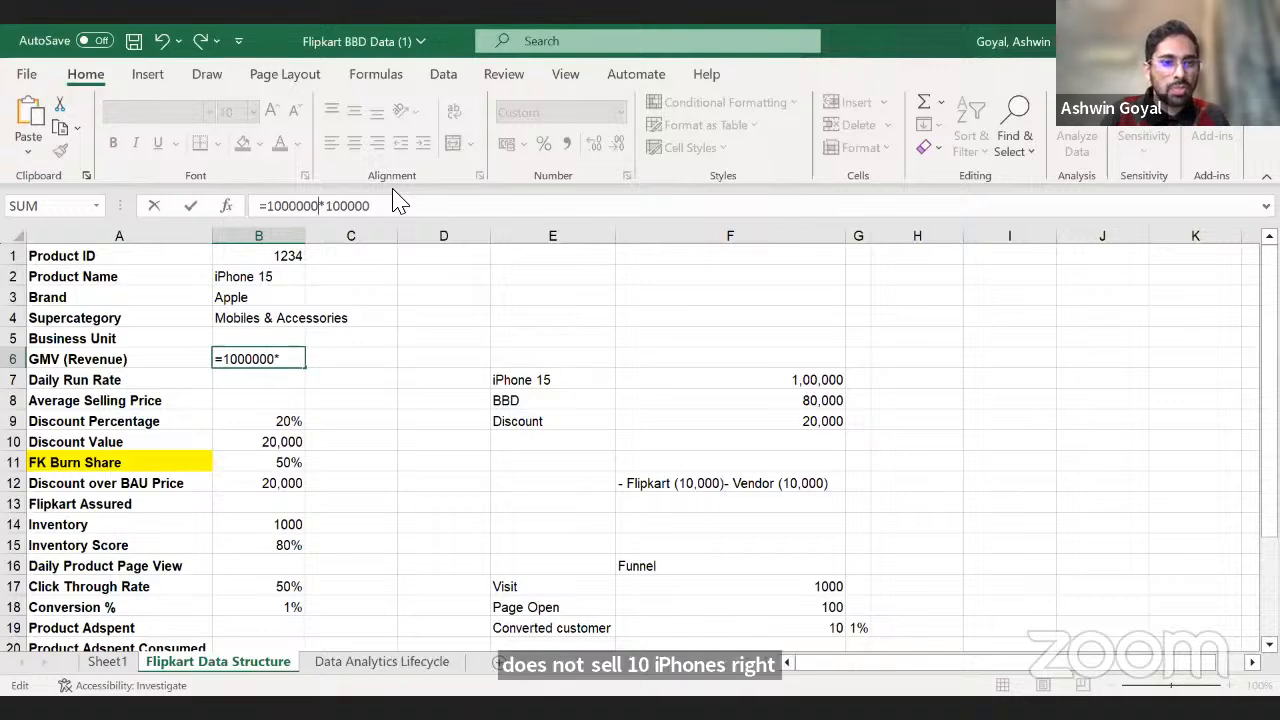
{"action": "key", "text": "BackSpace"}
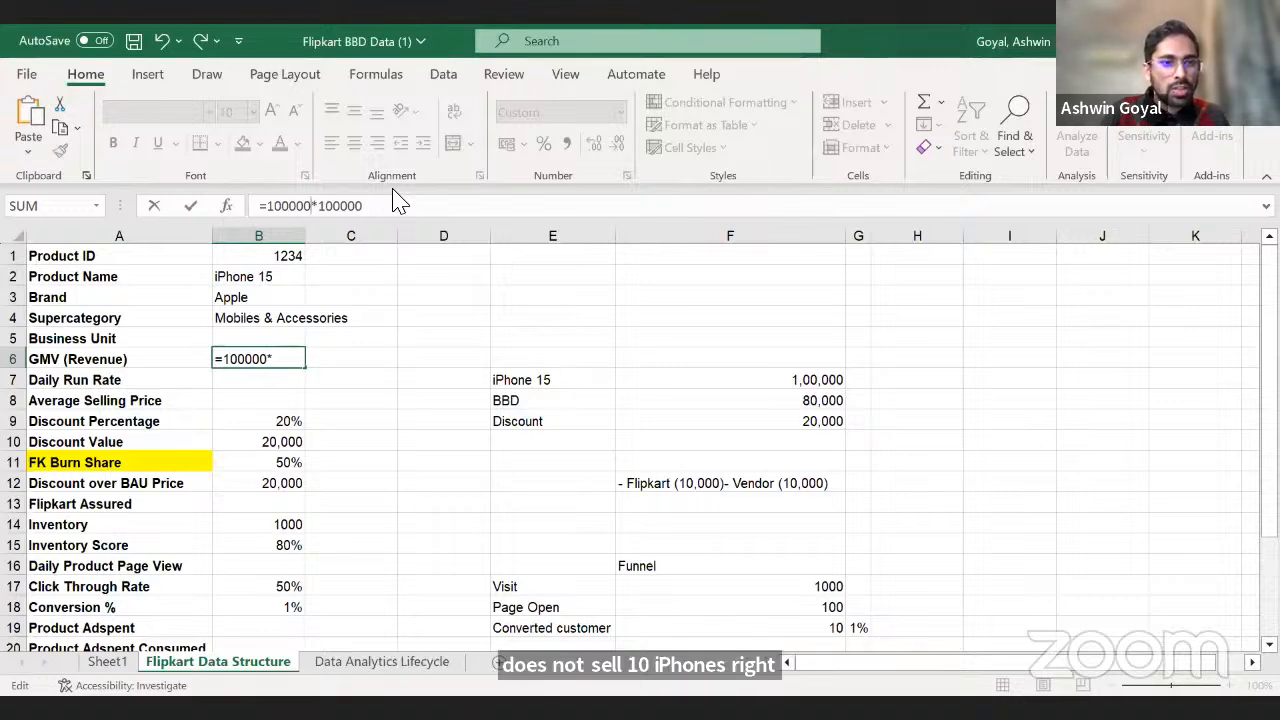
{"action": "key", "text": "Return"}
{"action": "key", "text": "Up"}
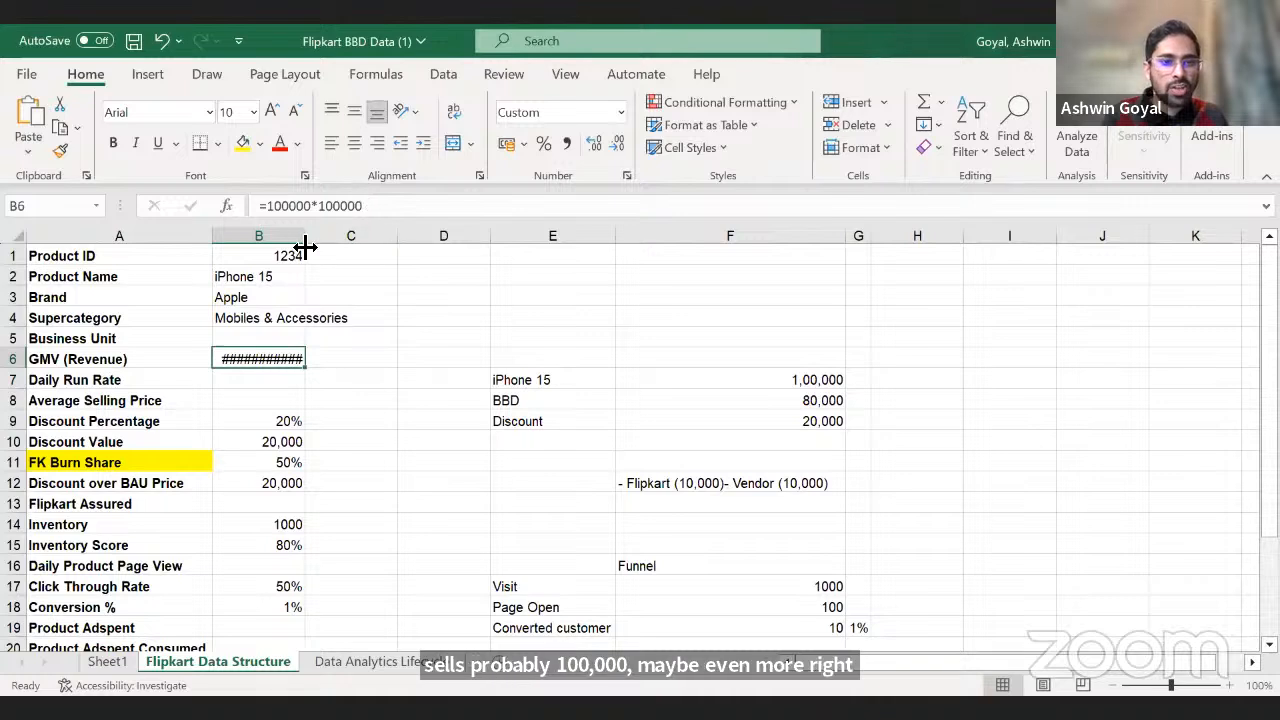
{"action": "double_click", "coordinate": [305, 247]}
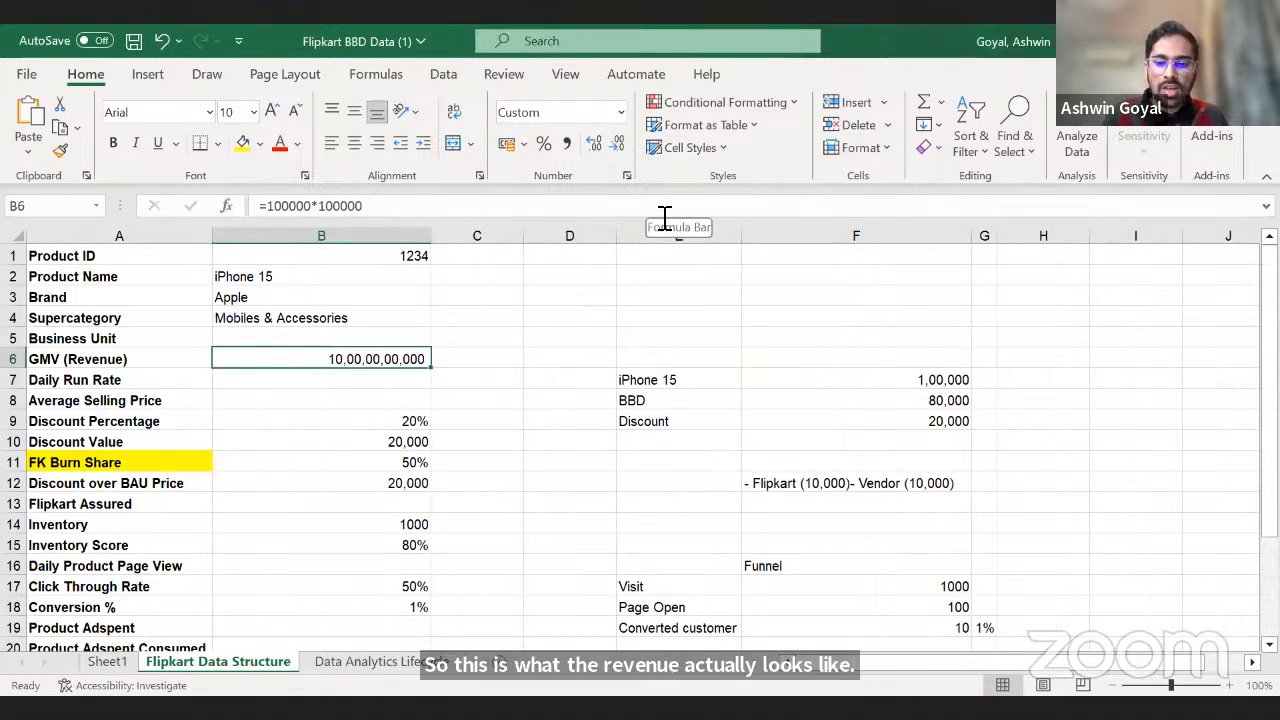
Undo the widening of column B and remove the GMV formula from cell B6.
{"action": "key", "text": "ctrl+z"}
{"action": "key", "text": "ctrl+z"}
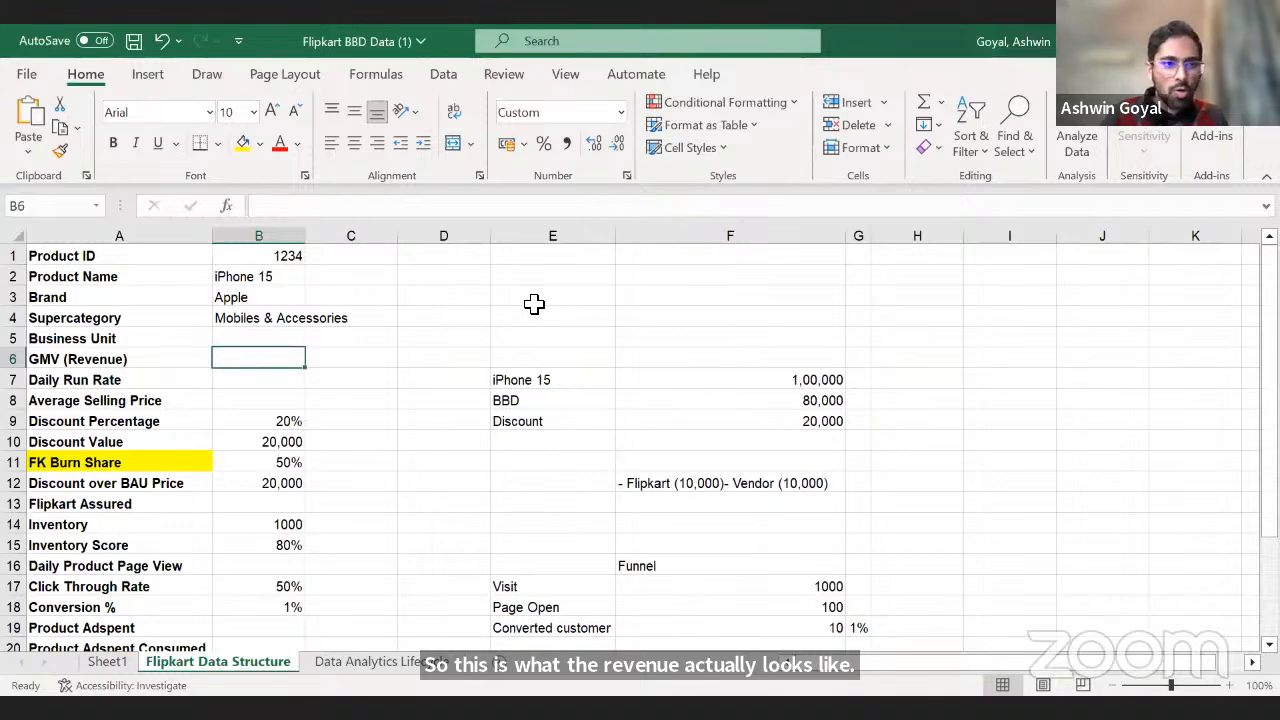
Enter 100 as an example daily sales quantity in cell E2.
{"action": "key", "text": "Down"}
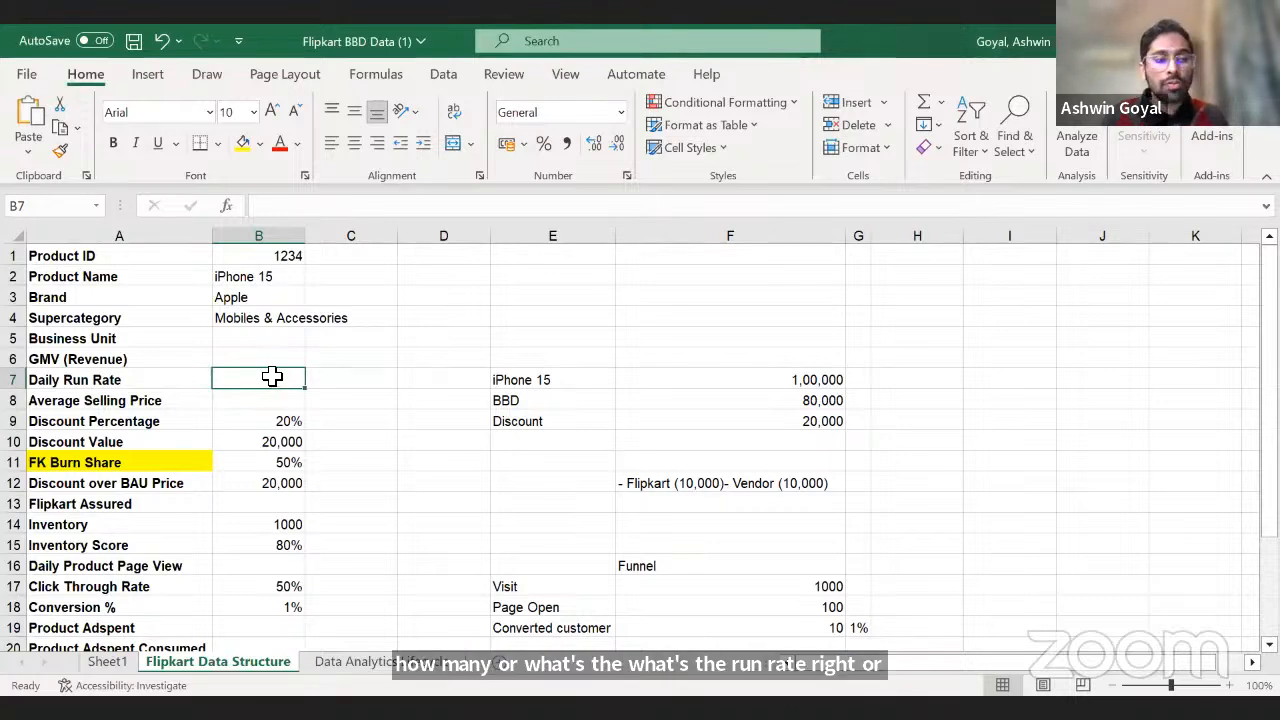
{"action": "left_click", "coordinate": [580, 315]}
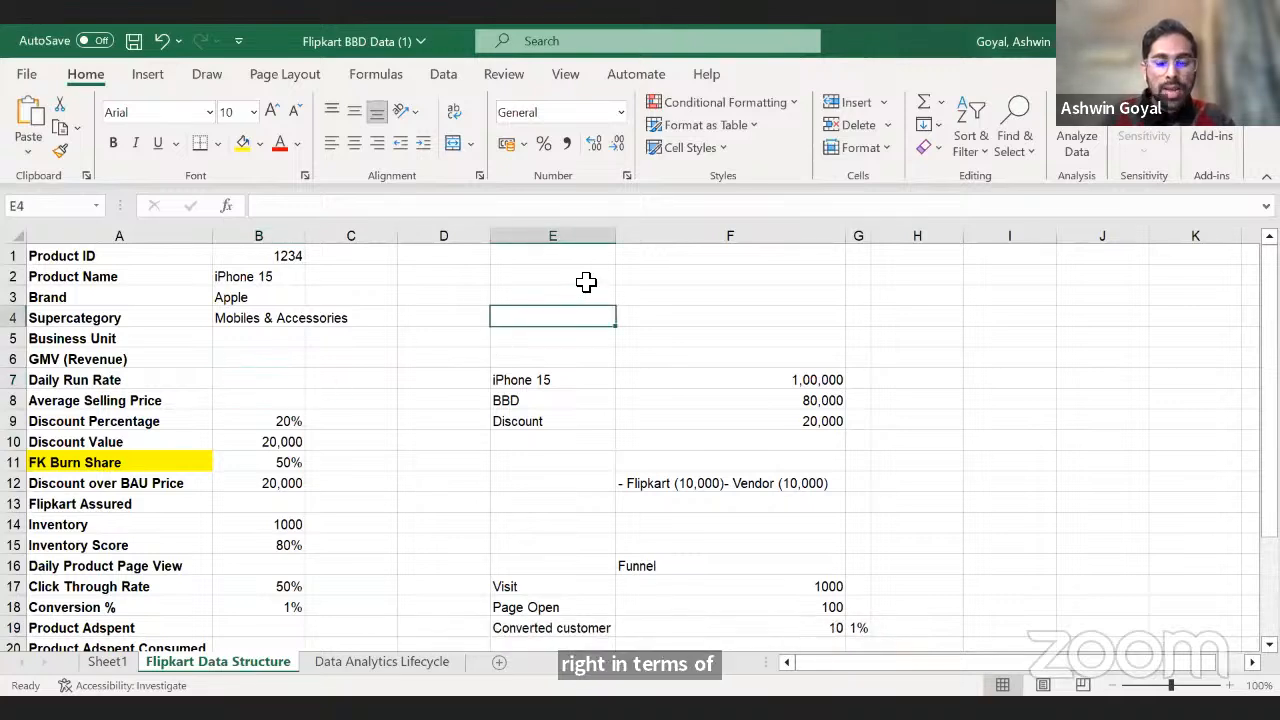
{"action": "left_click", "coordinate": [586, 282]}
{"action": "type", "text": "1000"}
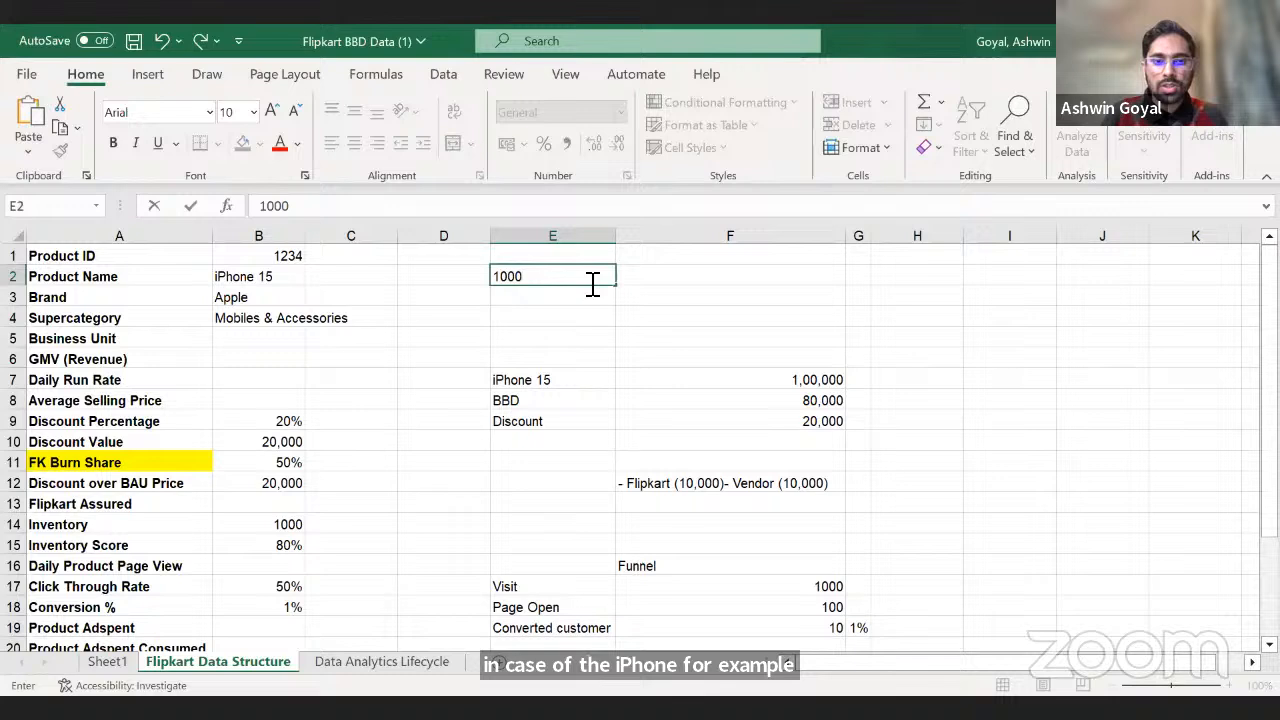
{"action": "key", "text": "BackSpace"}
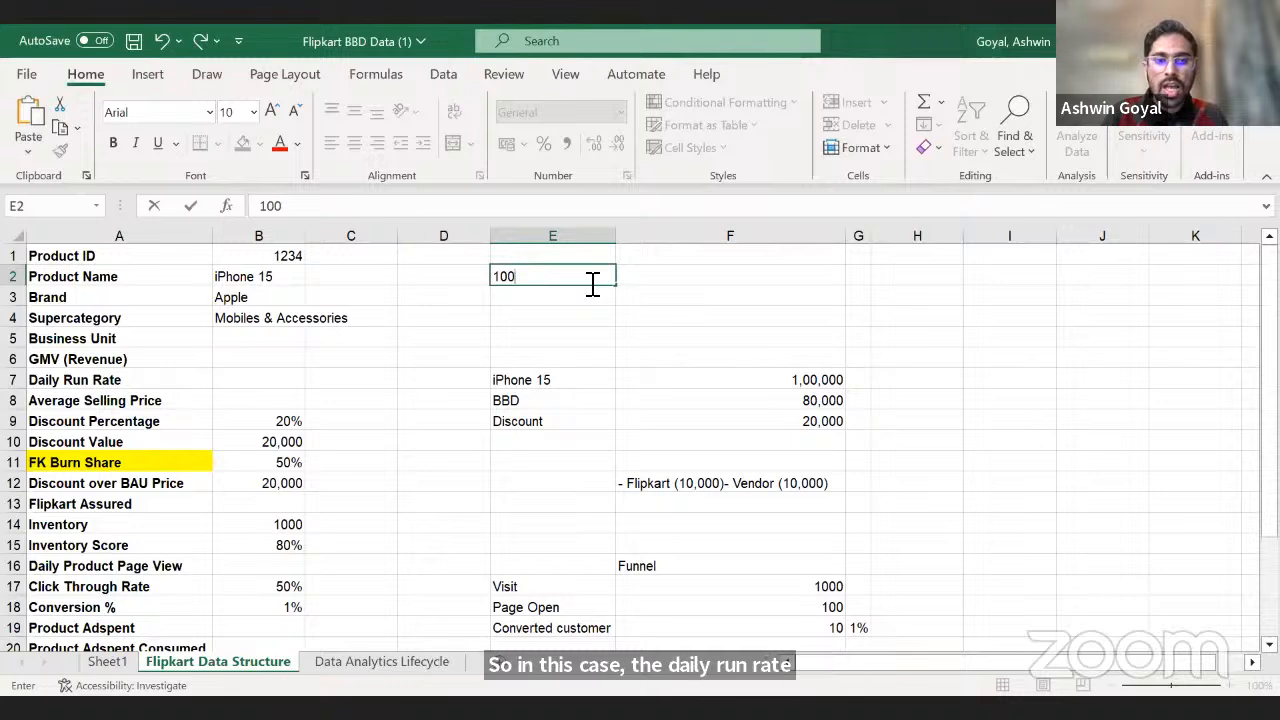
{"action": "key", "text": "Return"}
Enter 100 as the Daily Run Rate in cell B7.
{"action": "key", "text": "Down"}
{"action": "key", "text": "Down"}
{"action": "key", "text": "Left"}
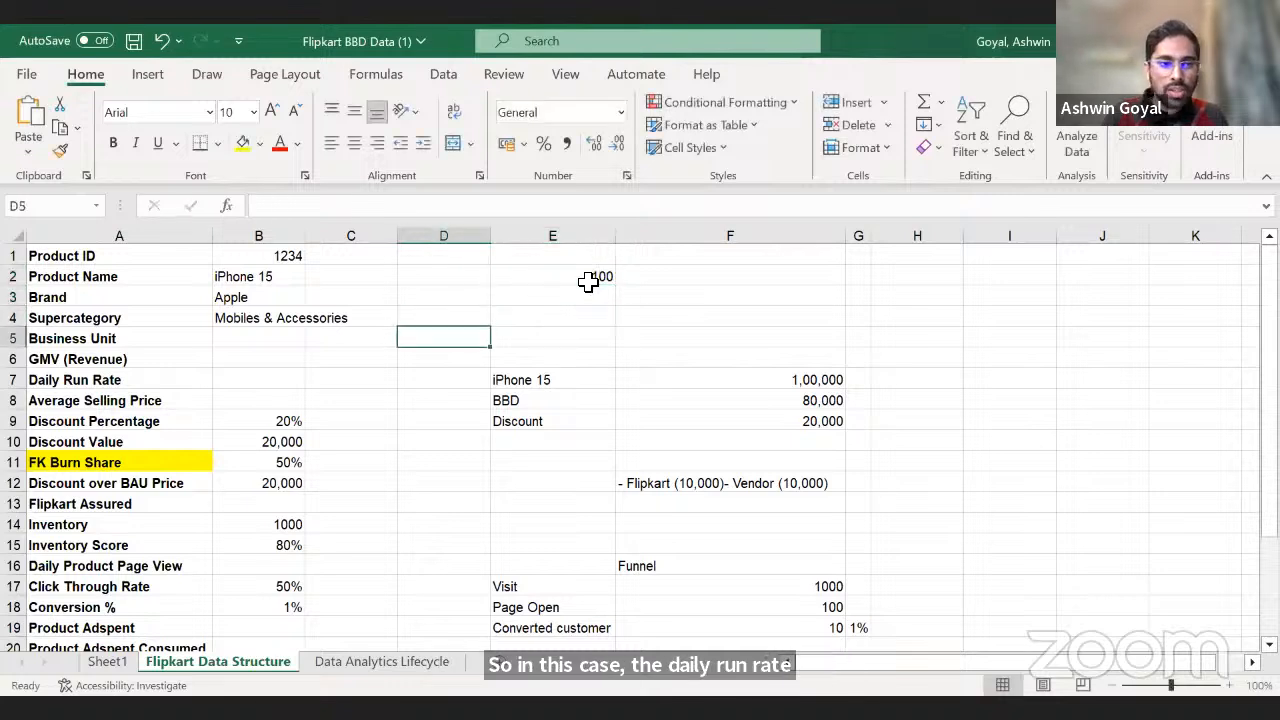
{"action": "key", "text": "Left"}
{"action": "key", "text": "Left"}
{"action": "key", "text": "Down"}
{"action": "key", "text": "Down"}
{"action": "key", "text": "Down"}
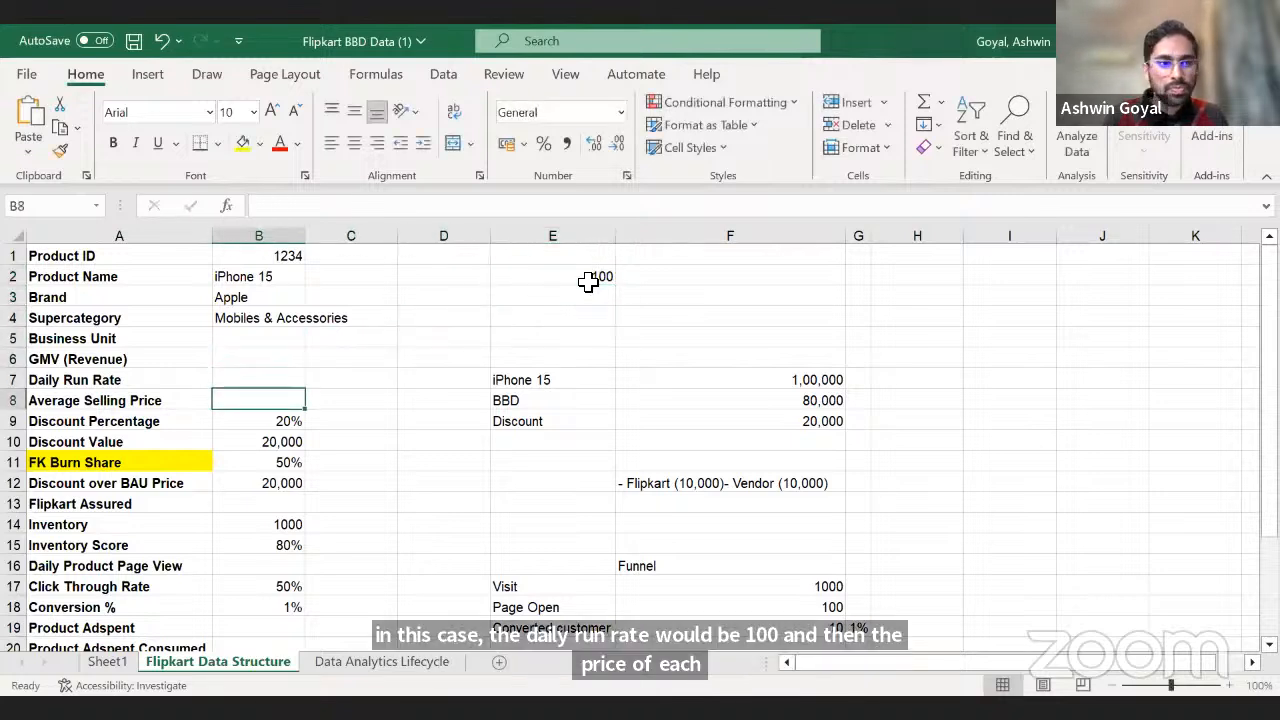
{"action": "key", "text": "Up"}
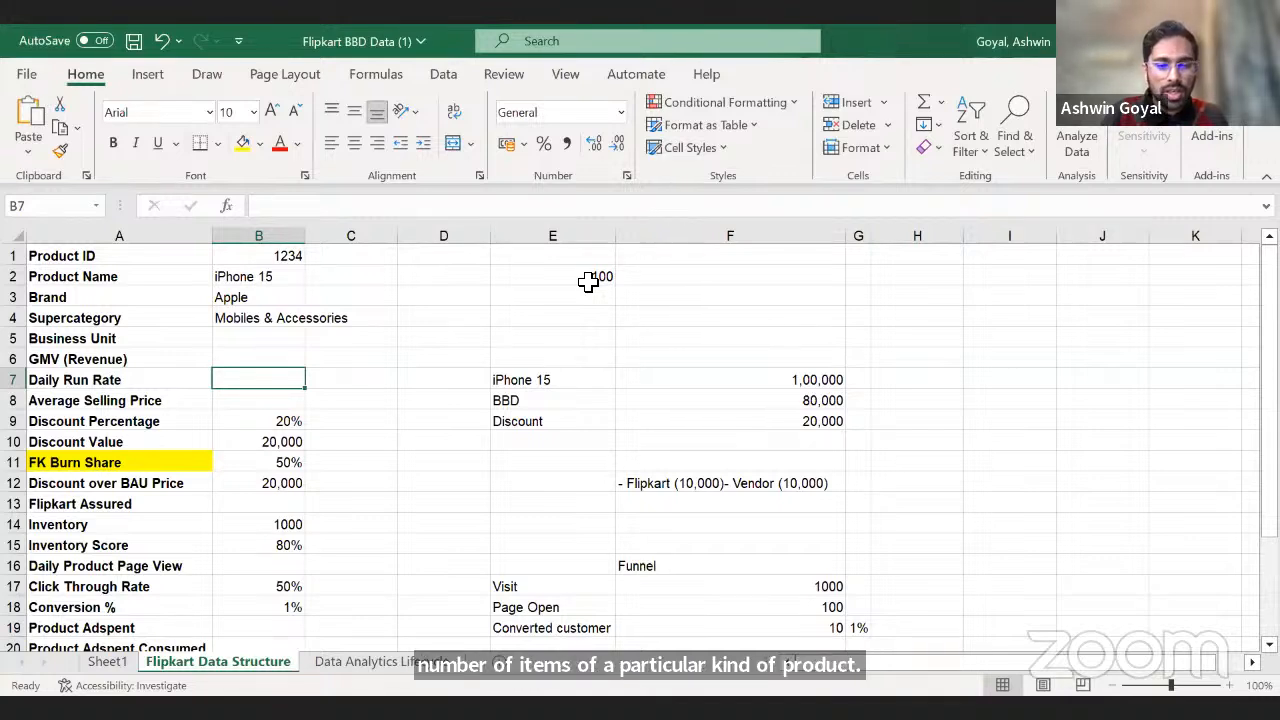
{"action": "type", "text": "100"}
{"action": "key", "text": "Return"}
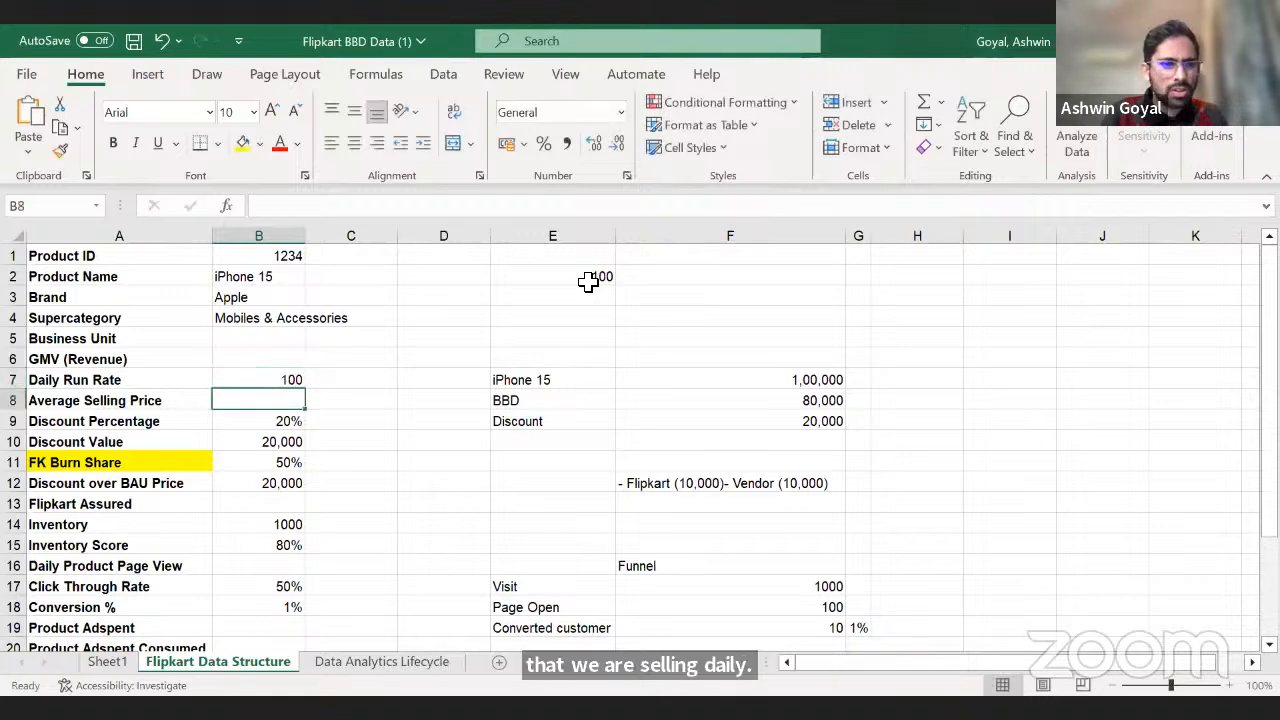
Enter 100000 as the Average Selling Price in B8, formatted with comma separators and no decimal places.
{"action": "type", "text": "10"}
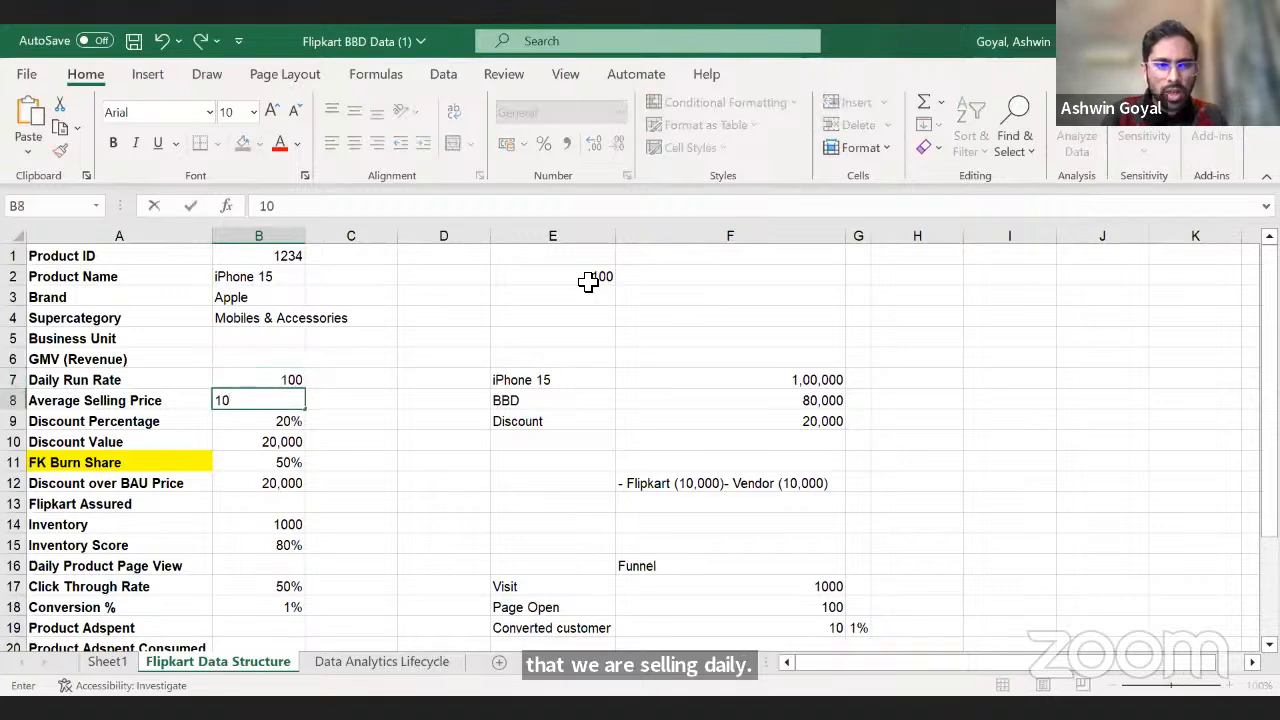
{"action": "type", "text": "0000"}
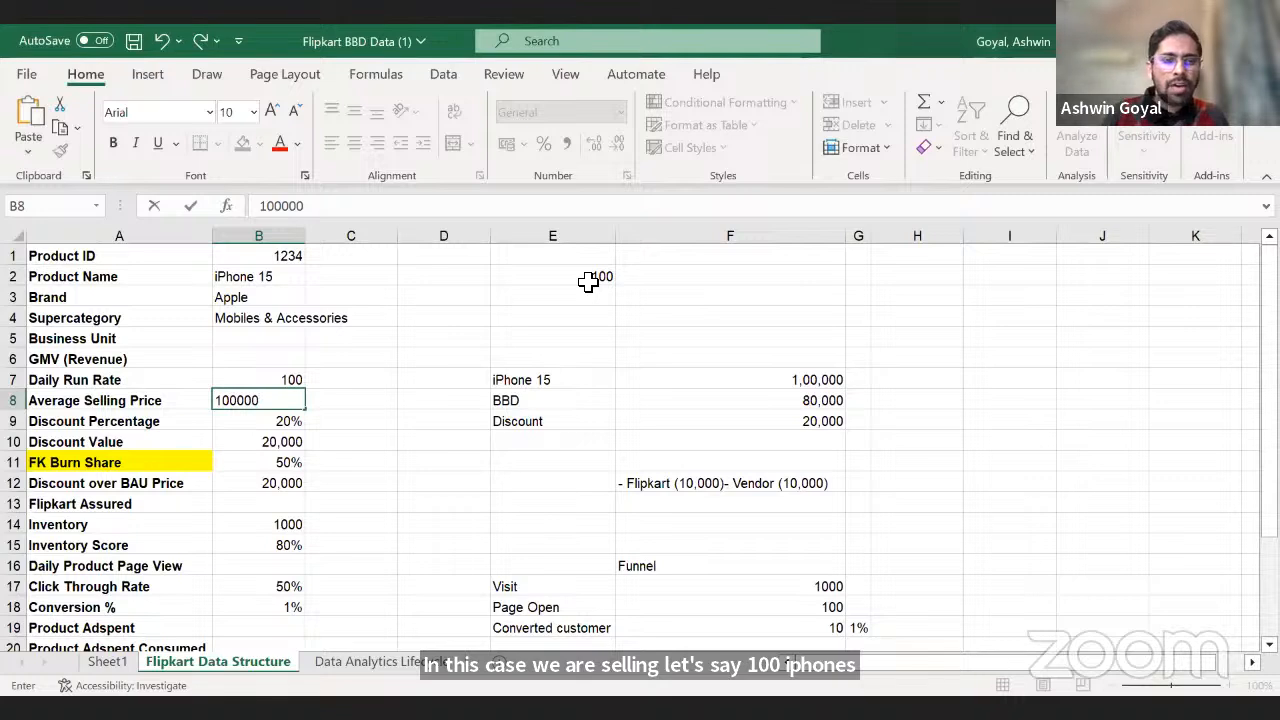
{"action": "key", "text": "ctrl+Return"}
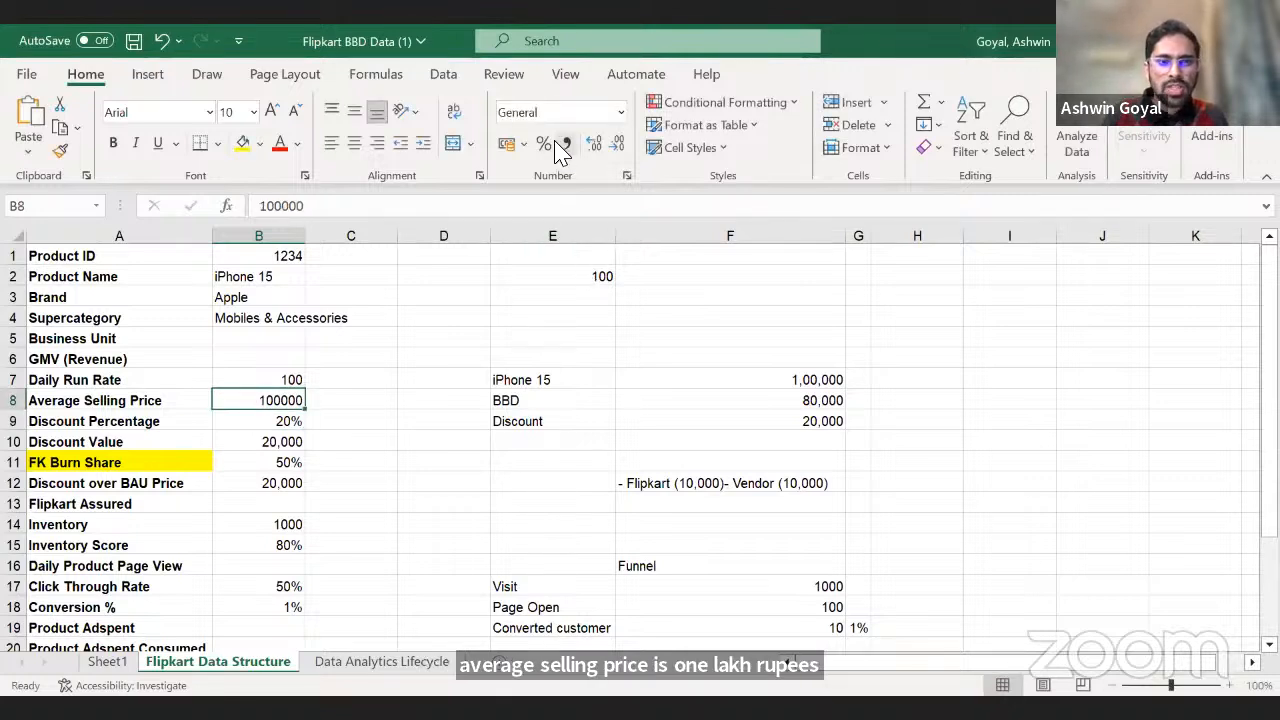
{"action": "left_click", "coordinate": [564, 144]}
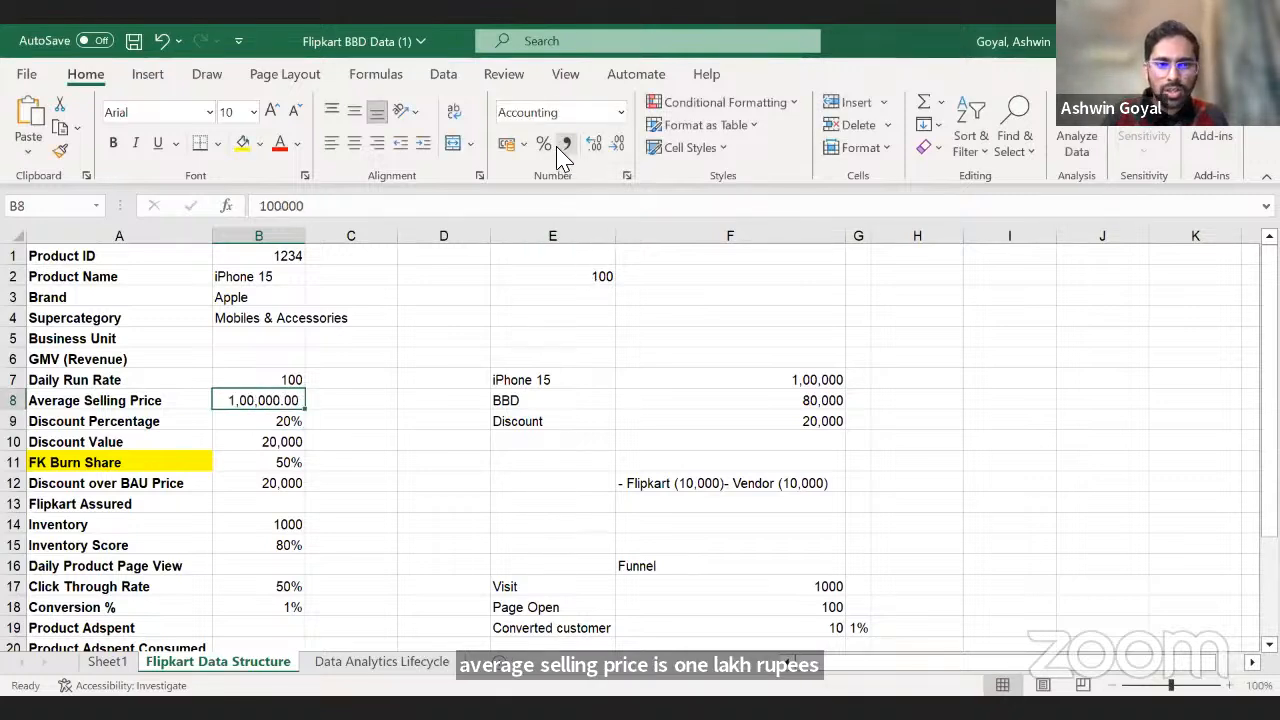
{"action": "left_click", "coordinate": [618, 145]}
{"action": "left_click", "coordinate": [618, 145]}
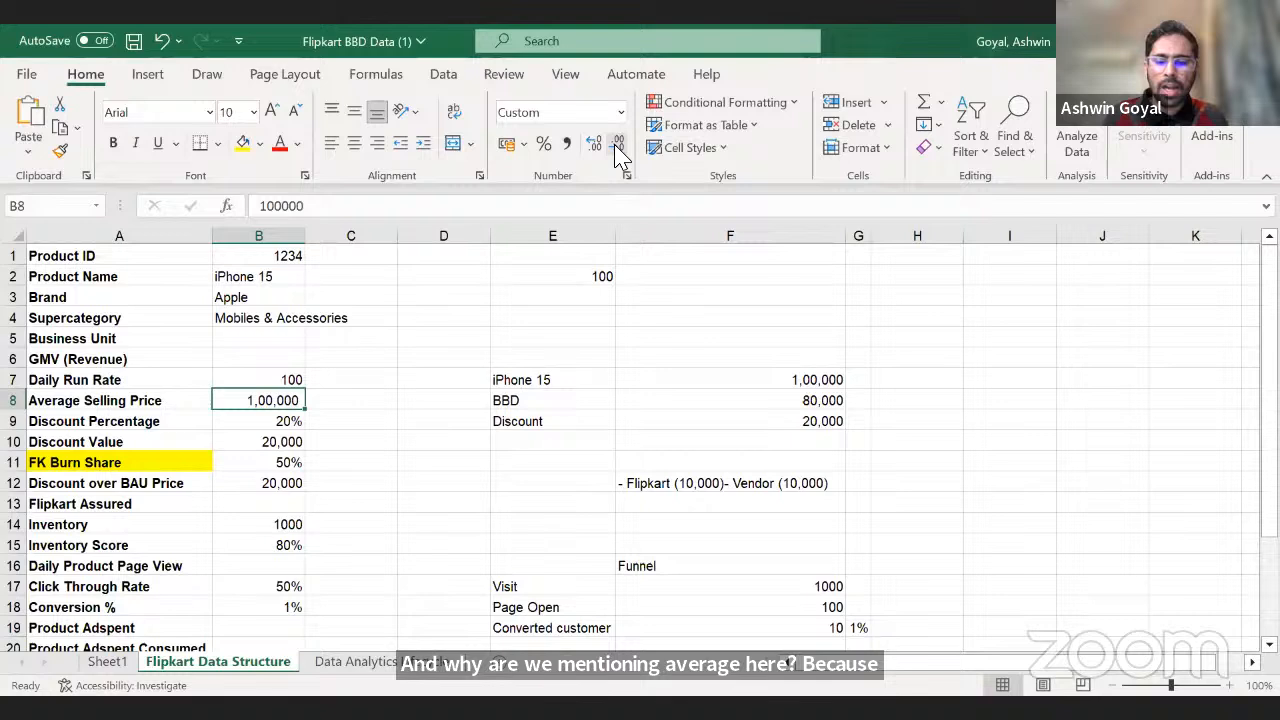
Examine the Discount Percentage, Discount Value and FK Burn Share entries in relation to the Average Selling Price.
{"action": "left_click", "coordinate": [336, 404]}
{"action": "key", "text": "Down"}
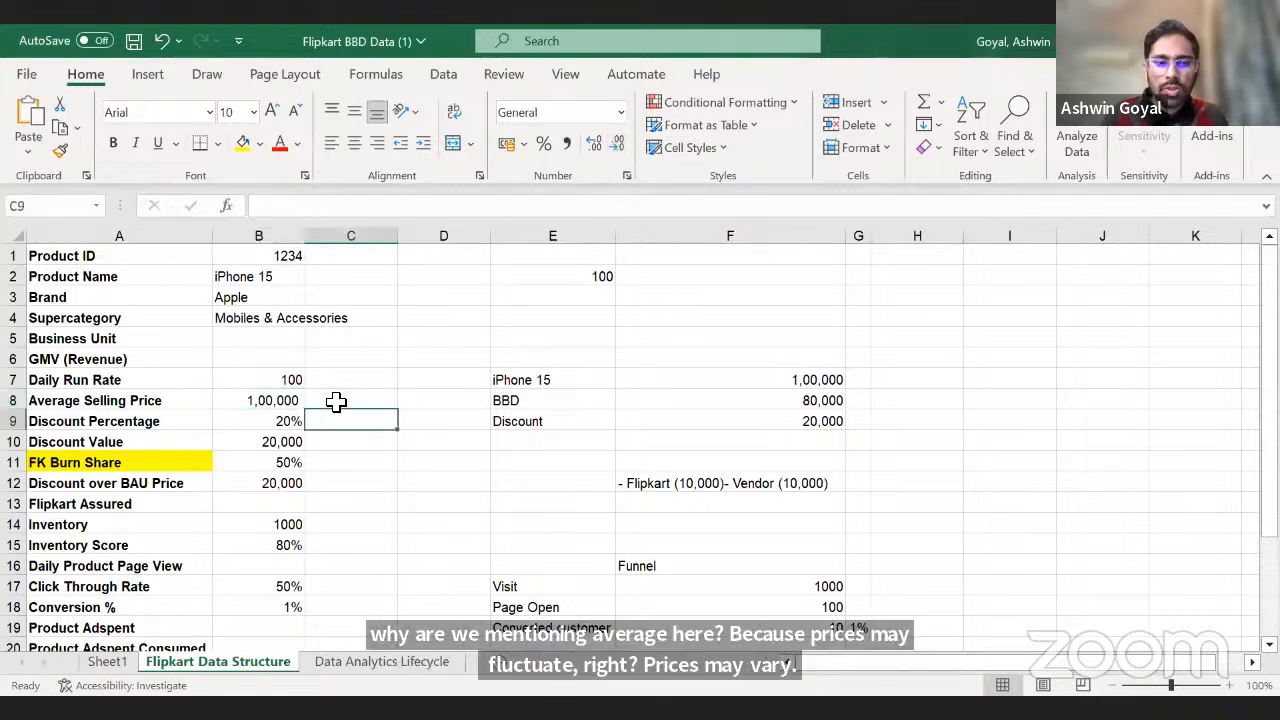
{"action": "key", "text": "Left"}
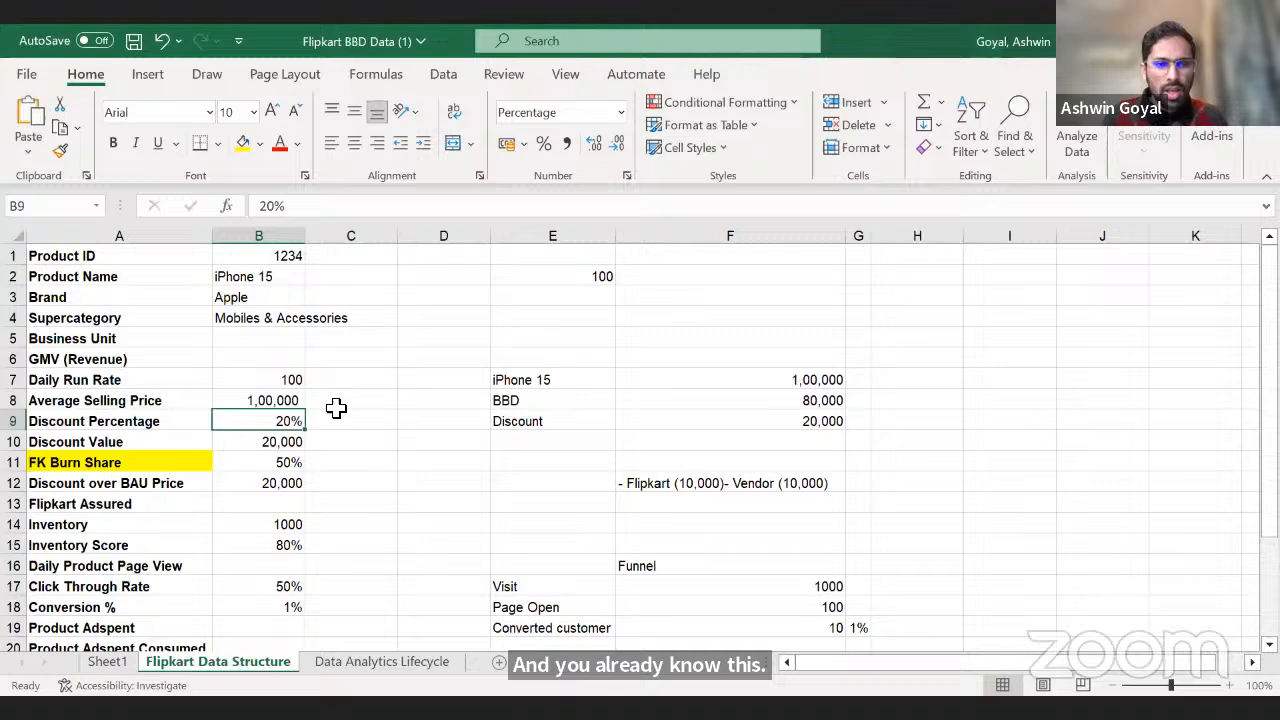
{"action": "left_click", "coordinate": [130, 421]}
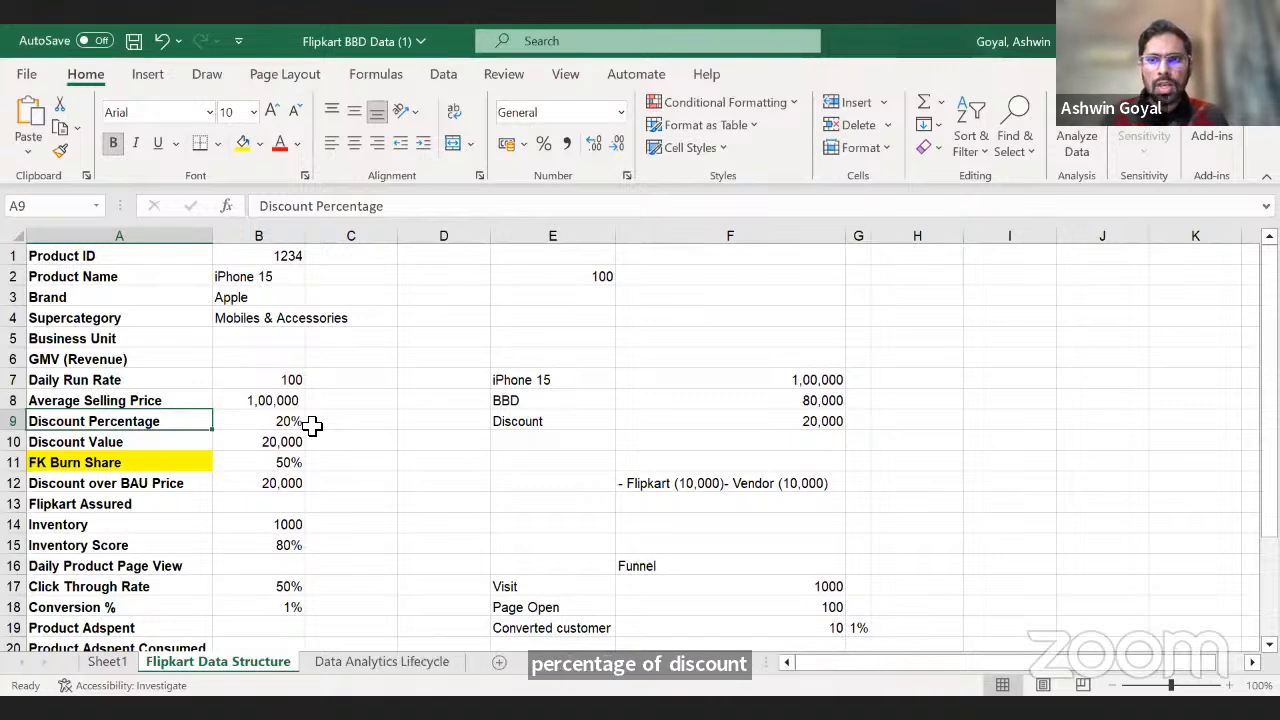
{"action": "left_click", "coordinate": [184, 433]}
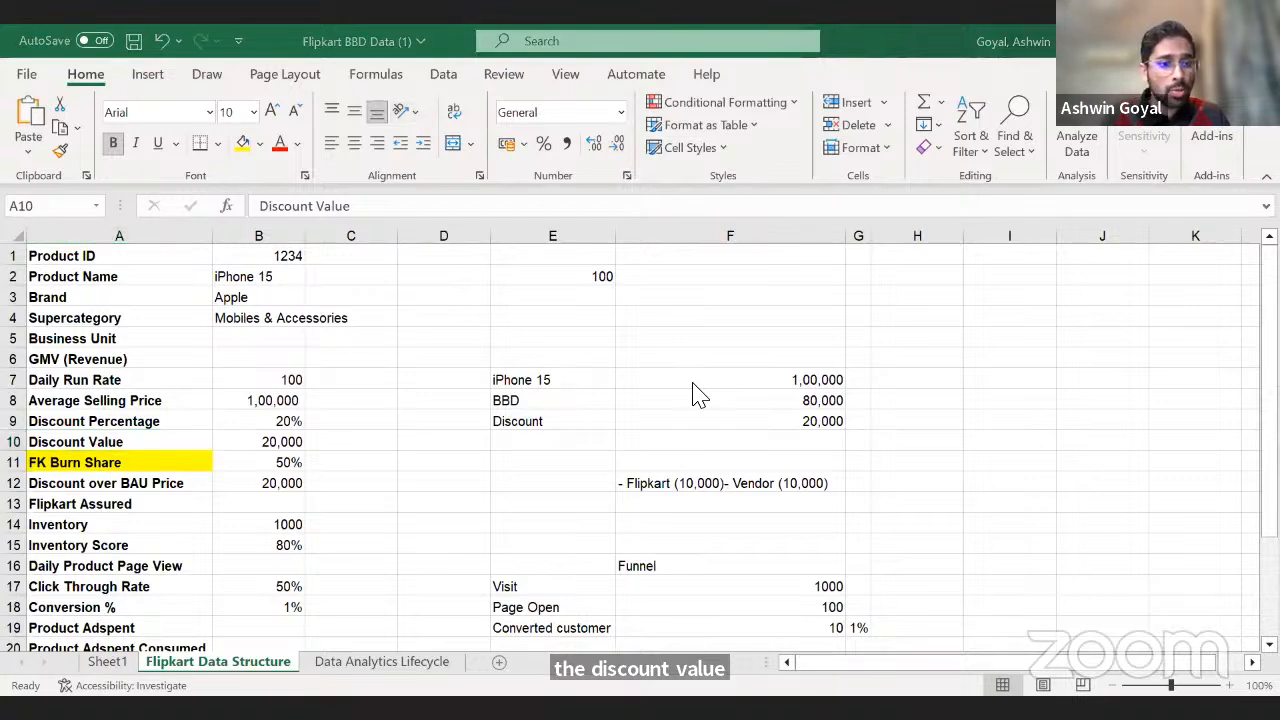
{"action": "left_click", "coordinate": [285, 442]}
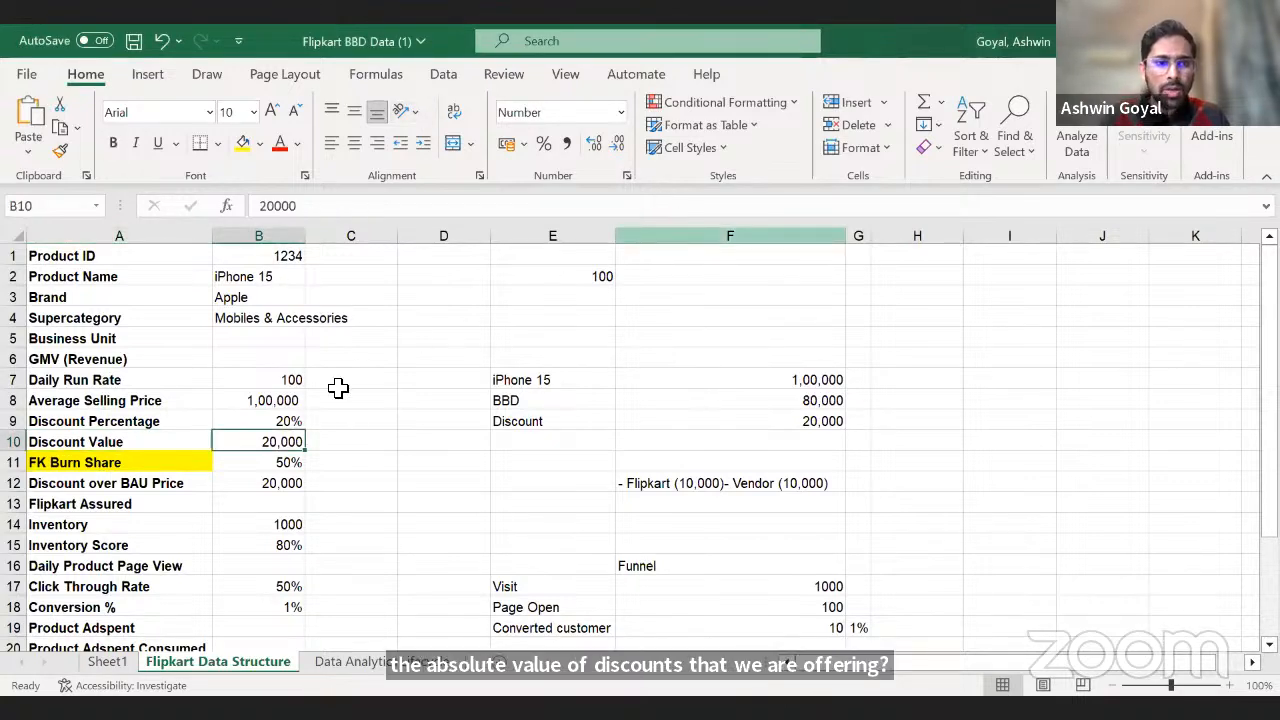
{"action": "left_click", "coordinate": [287, 421]}
{"action": "left_click", "coordinate": [283, 400]}
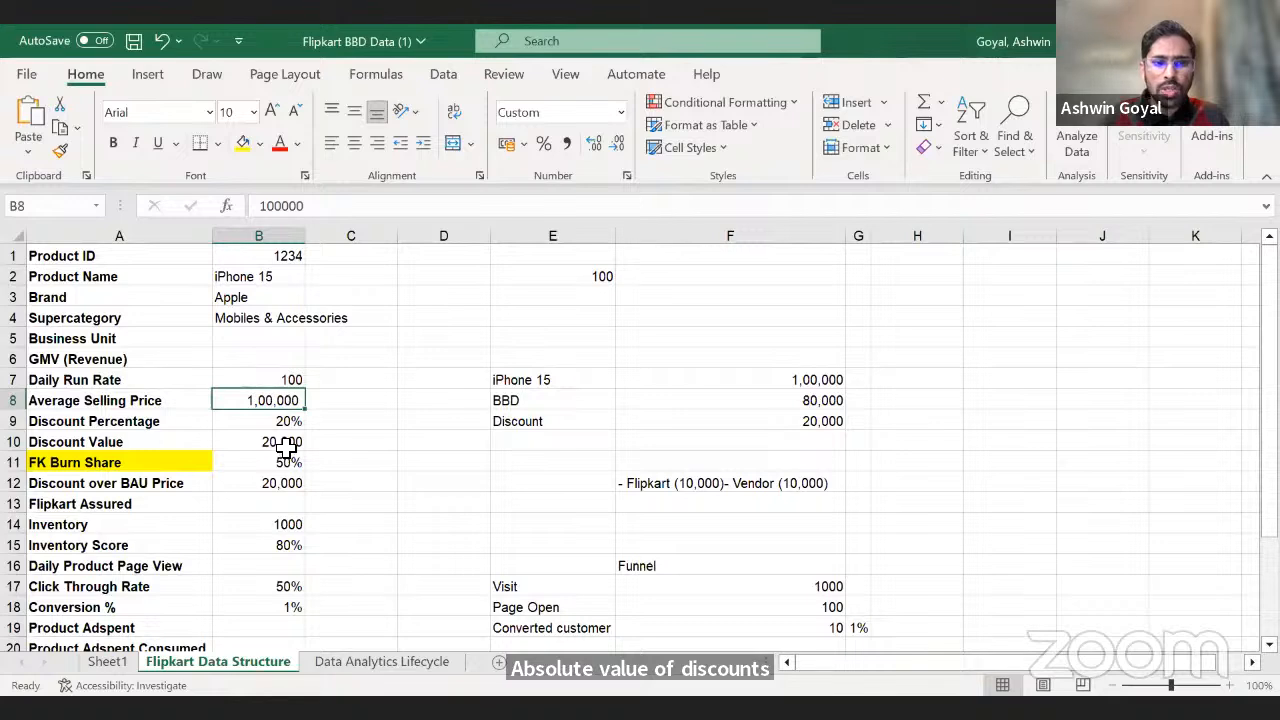
{"action": "left_click", "coordinate": [287, 445]}
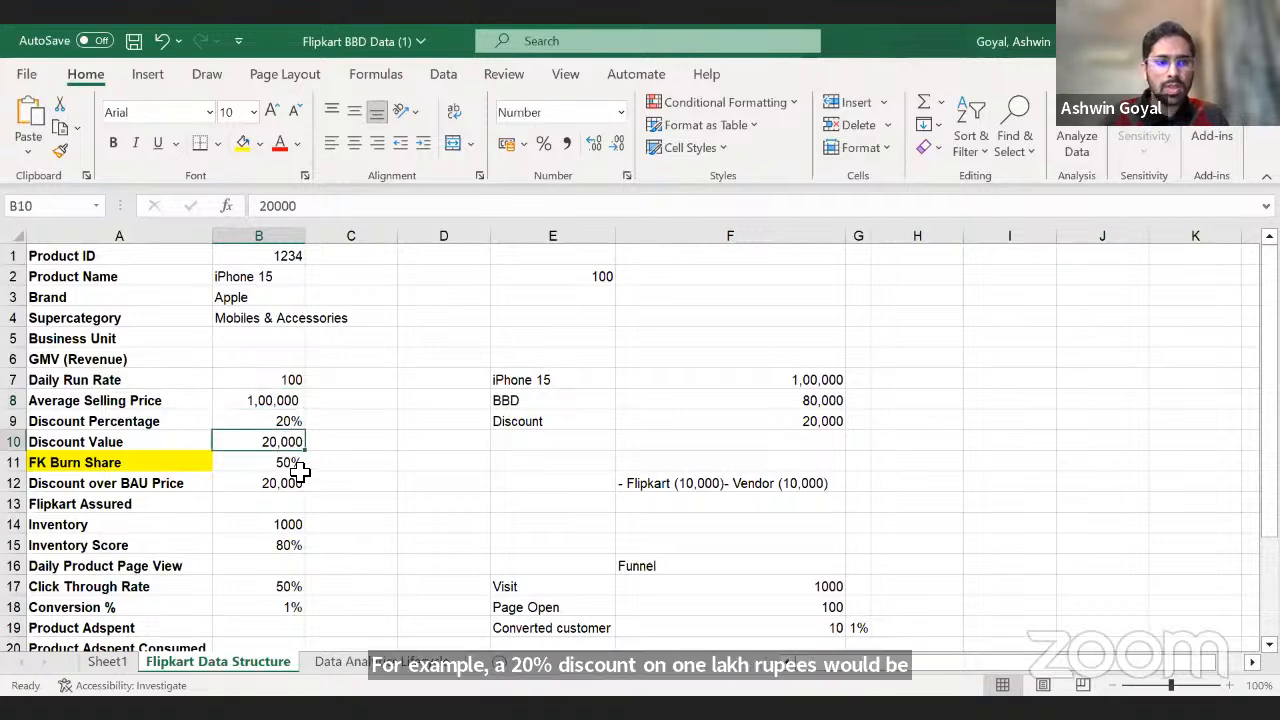
{"action": "left_click", "coordinate": [288, 464]}
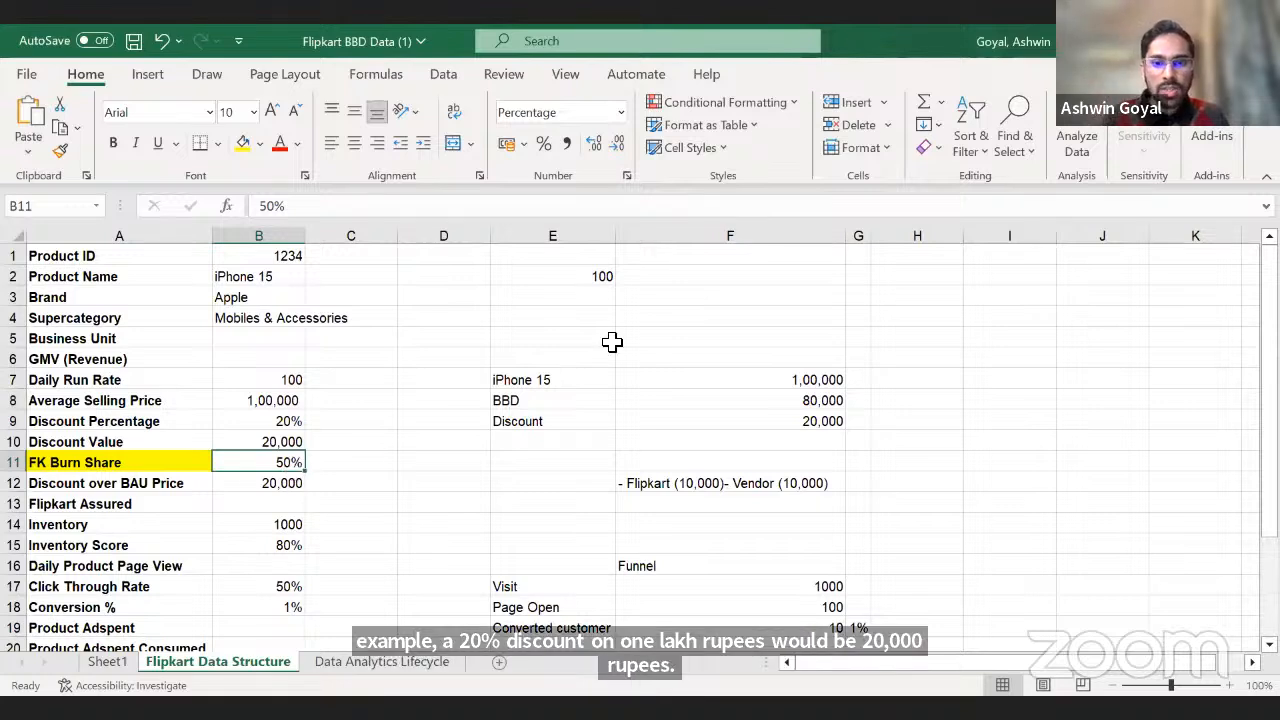
Clear the example quantity from cell E2.
{"action": "left_click", "coordinate": [582, 280]}
{"action": "key", "text": "Delete"}
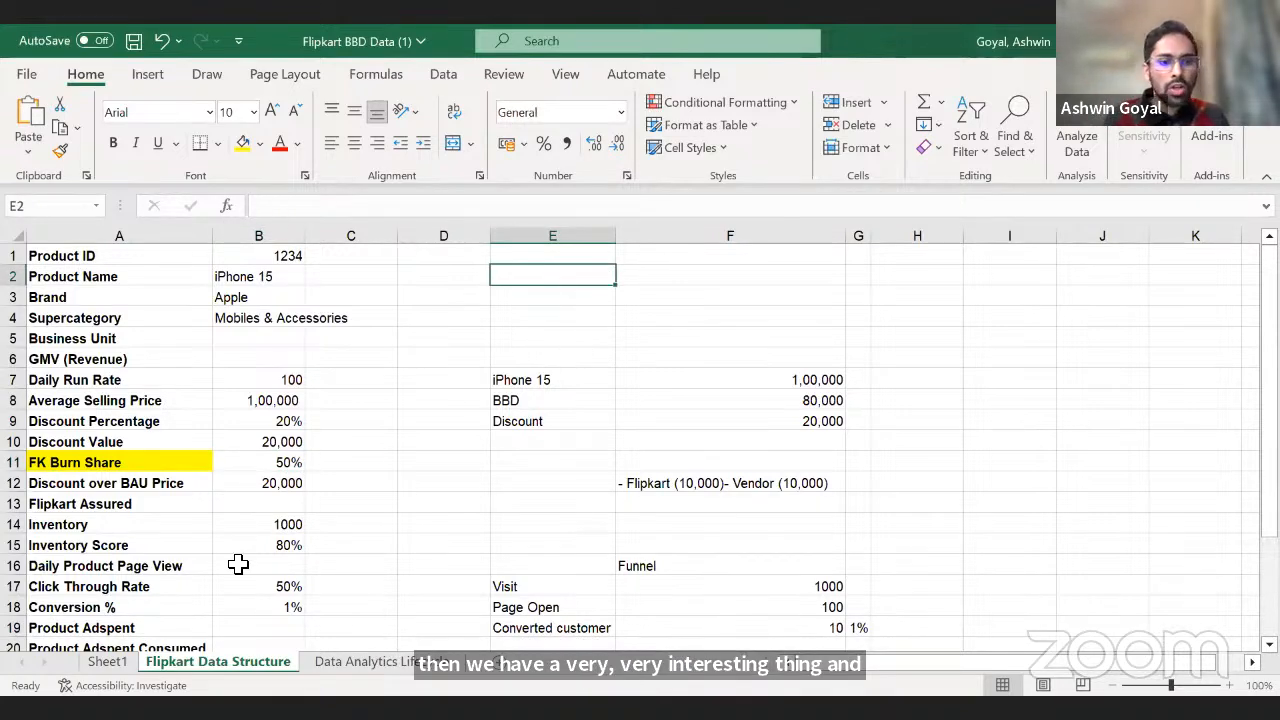
Examine the FK Burn Share field alongside the iPhone 15 regular price, BBD sale price and discount in E7:F9.
{"action": "left_click", "coordinate": [184, 459]}
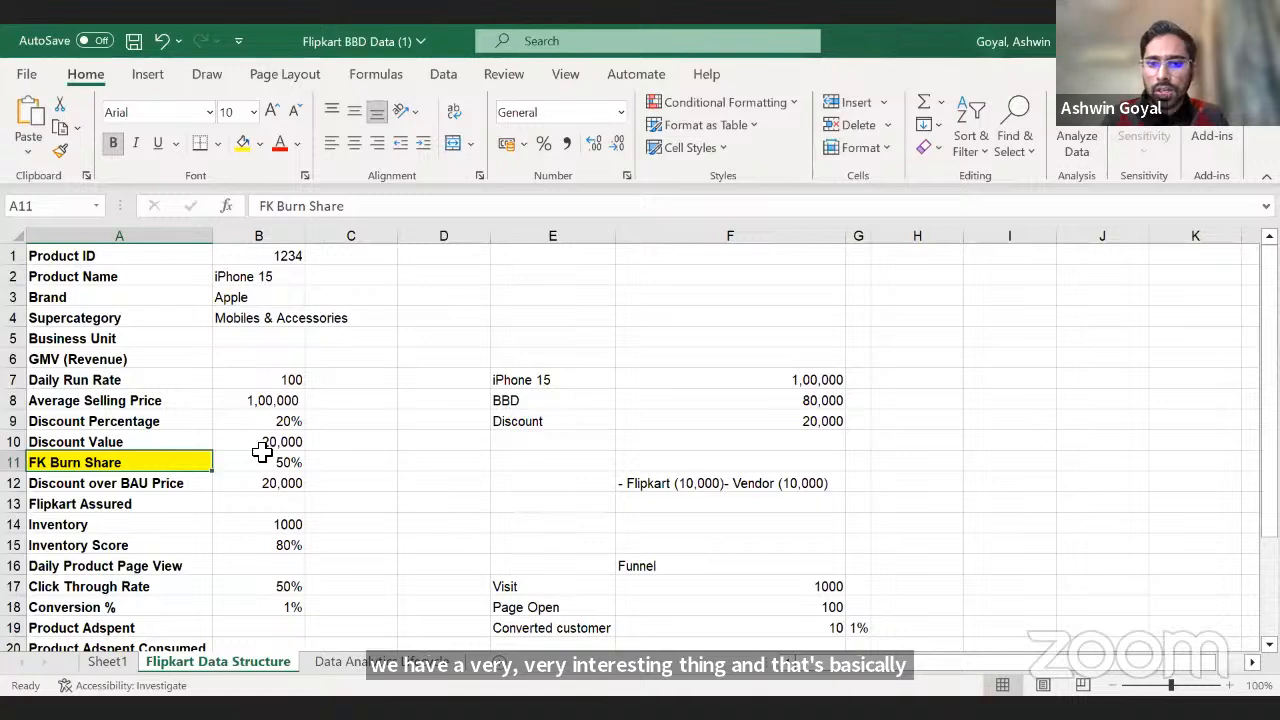
{"action": "left_click_drag", "start_coordinate": [548, 378], "coordinate": [676, 380]}
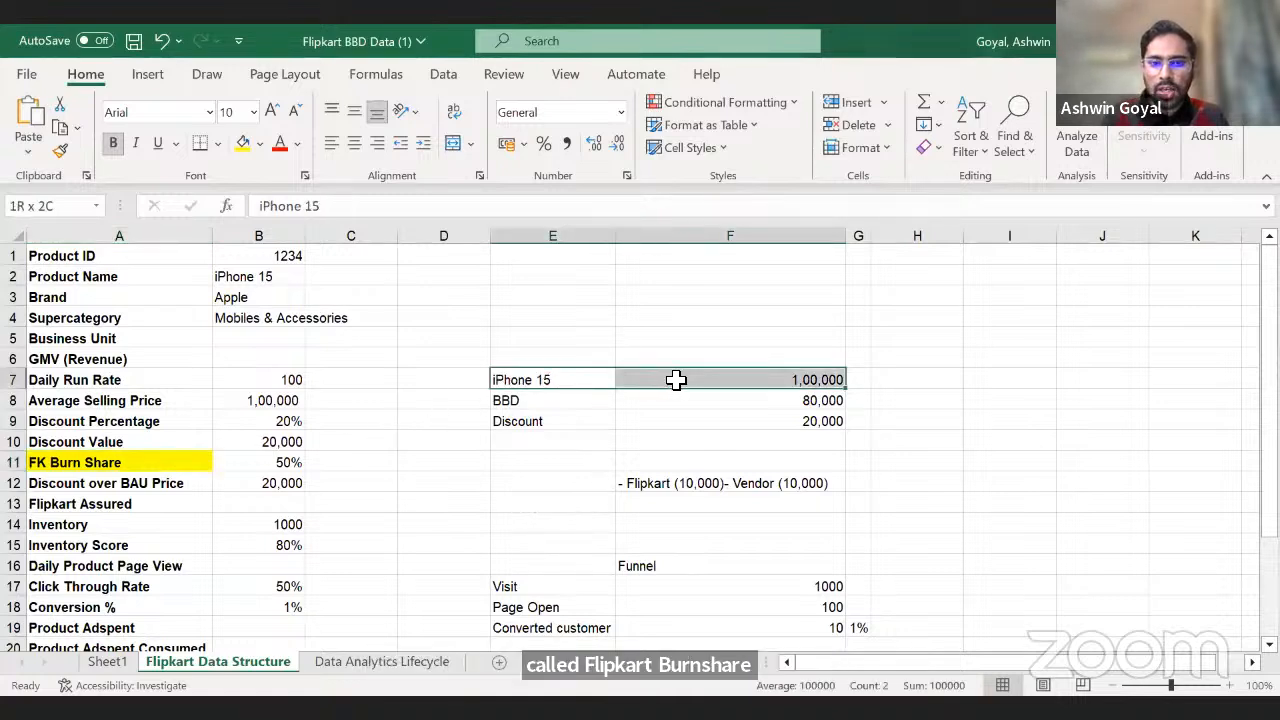
{"action": "left_click", "coordinate": [578, 404]}
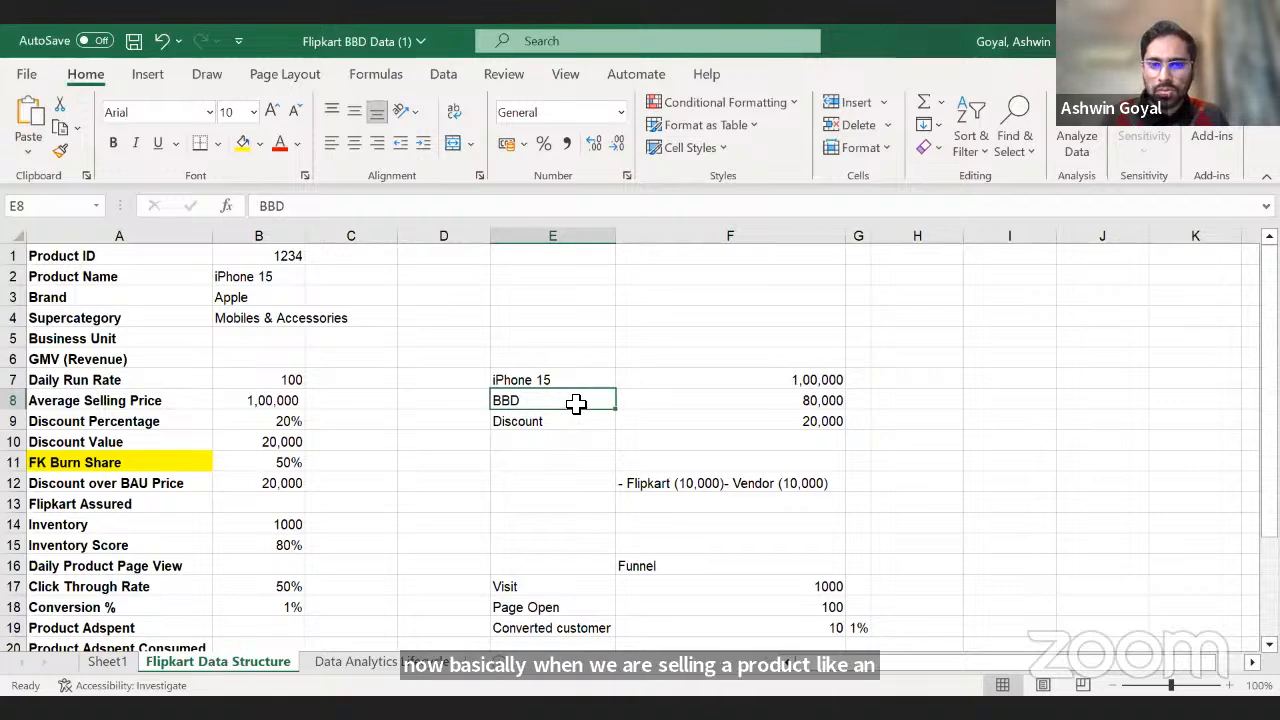
{"action": "left_click", "coordinate": [727, 401]}
{"action": "left_click", "coordinate": [728, 380]}
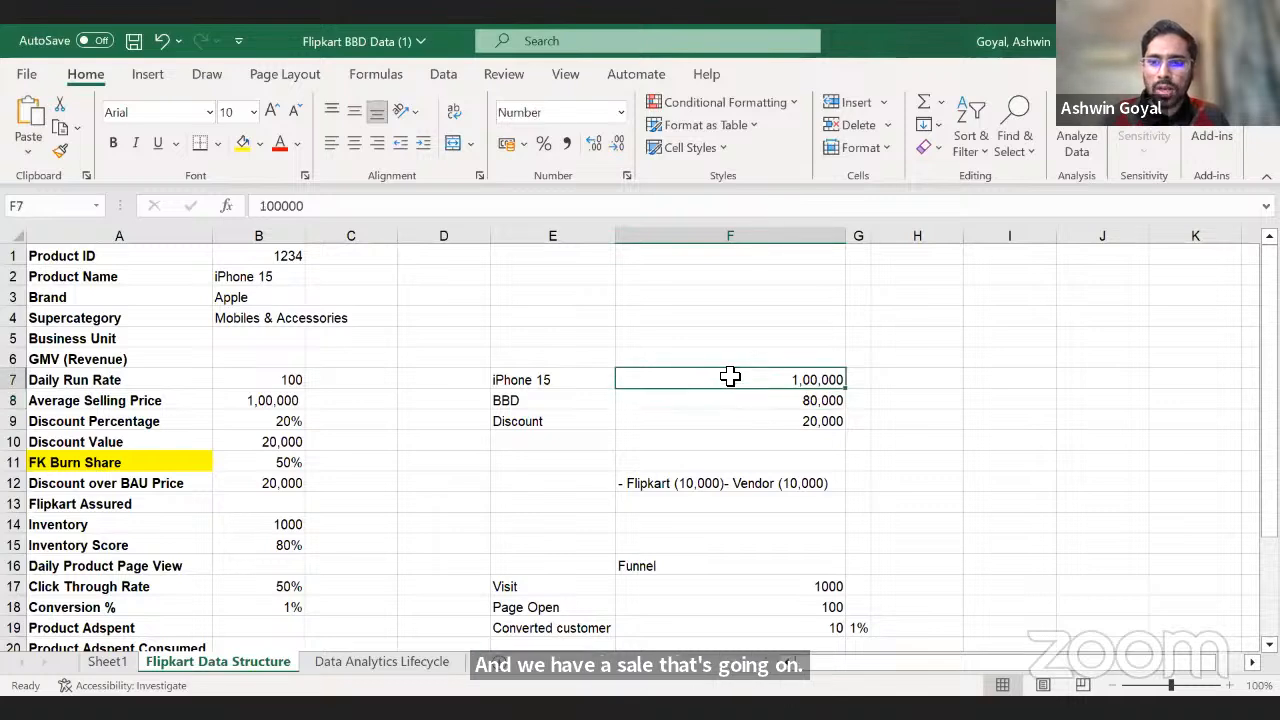
{"action": "left_click", "coordinate": [728, 398]}
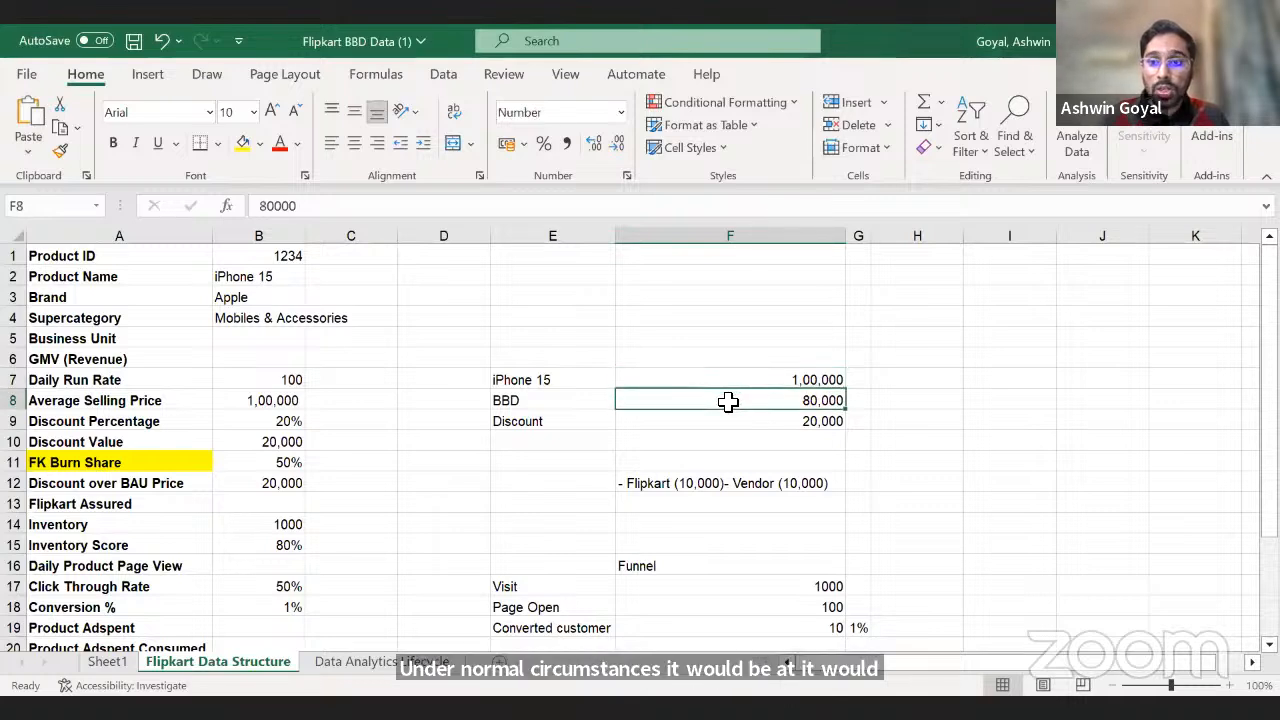
{"action": "left_click", "coordinate": [603, 400]}
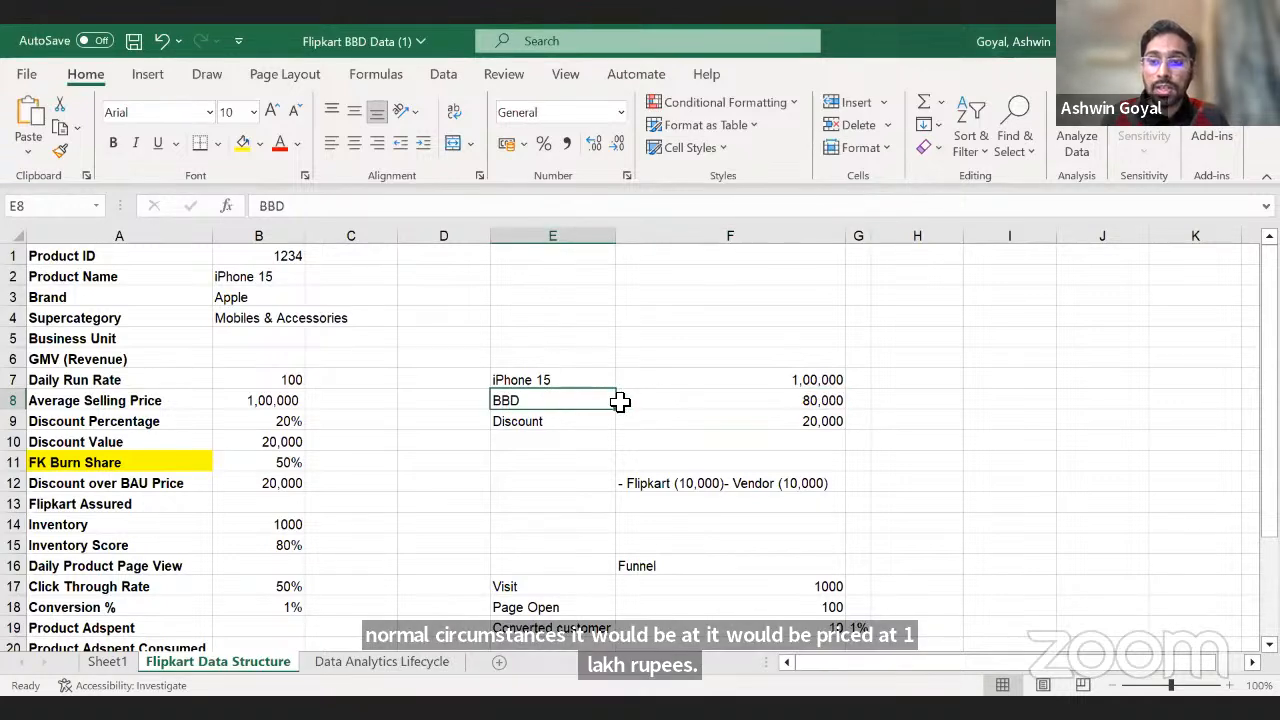
{"action": "left_click", "coordinate": [662, 405]}
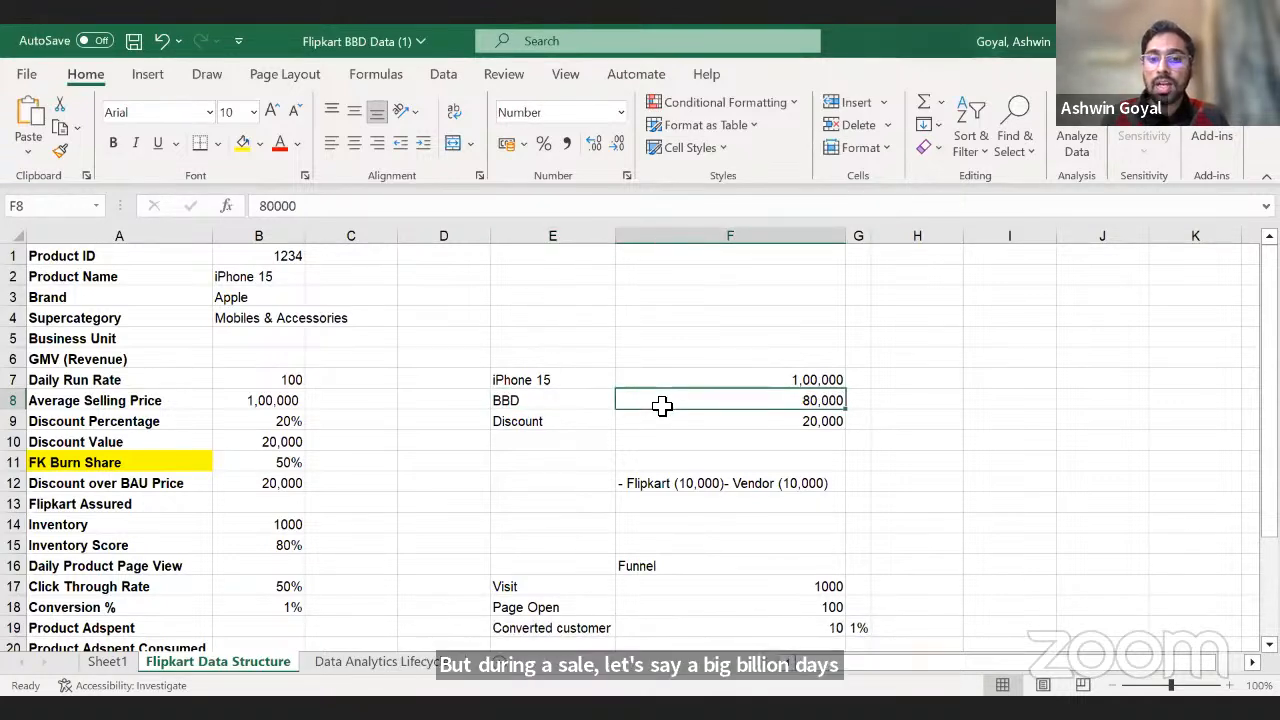
{"action": "left_click_drag", "start_coordinate": [567, 428], "coordinate": [694, 422]}
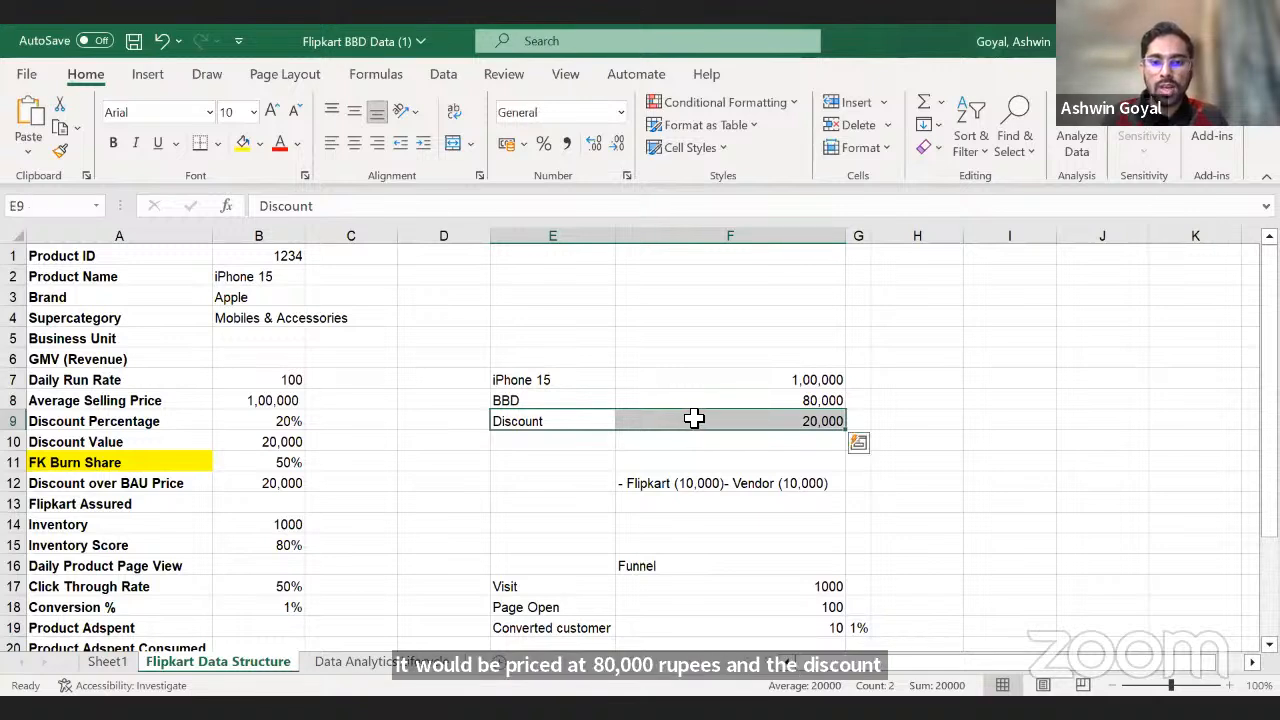
Delete the note splitting the discount between Flipkart and Vendor from cell F12.
{"action": "left_click", "coordinate": [691, 485]}
{"action": "key", "text": "ctrl+c"}
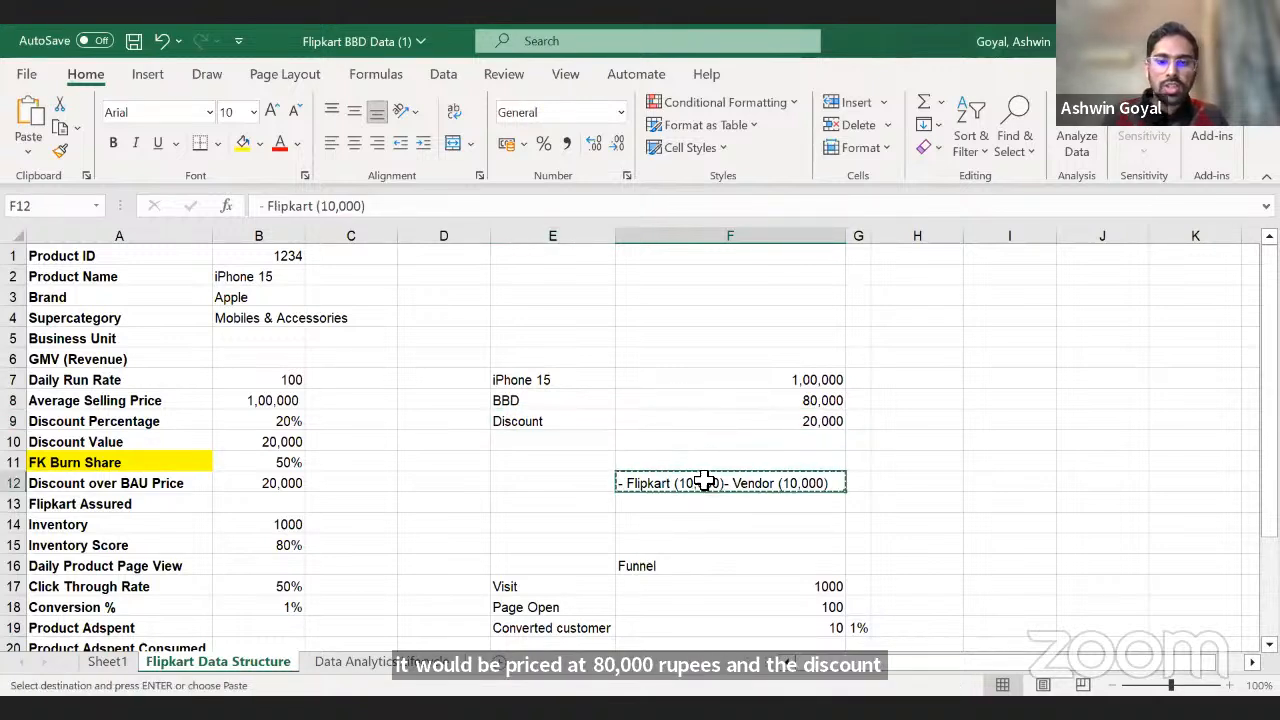
{"action": "key", "text": "Delete"}
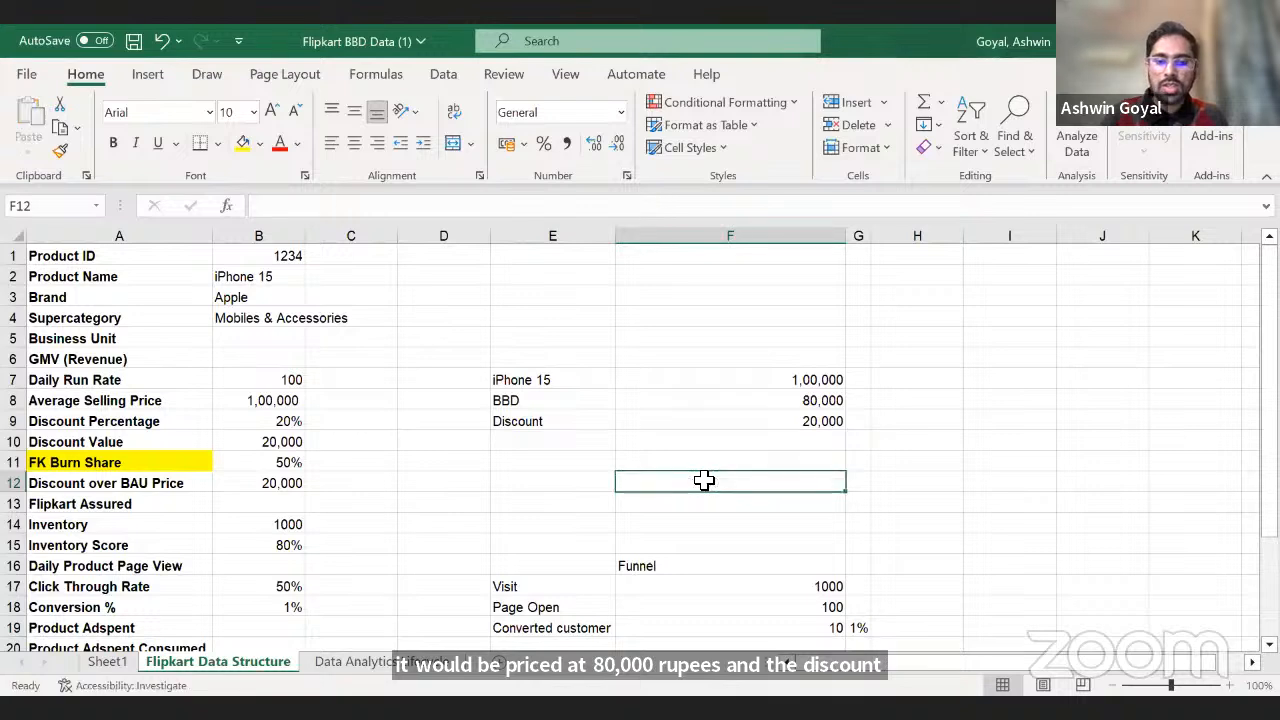
Compare the discount in F9 with the regular and BBD prices to consider who bears its cost.
{"action": "left_click", "coordinate": [746, 422]}
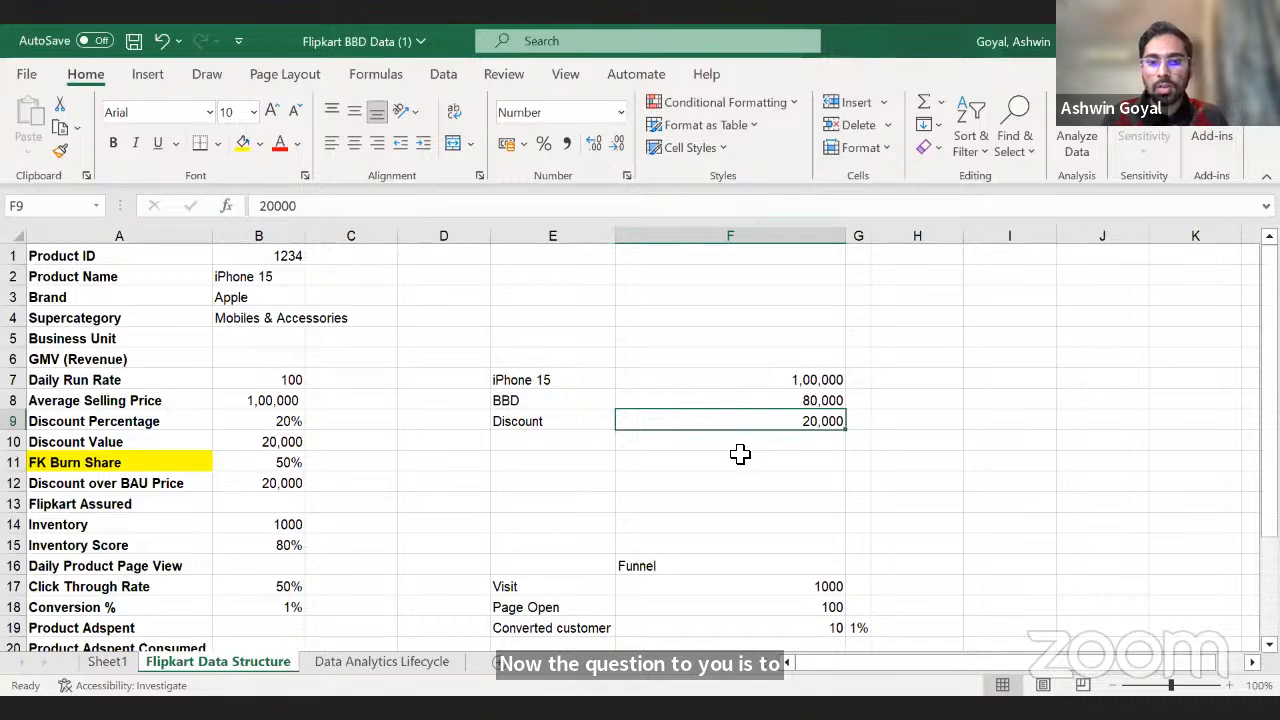
{"action": "left_click", "coordinate": [740, 456]}
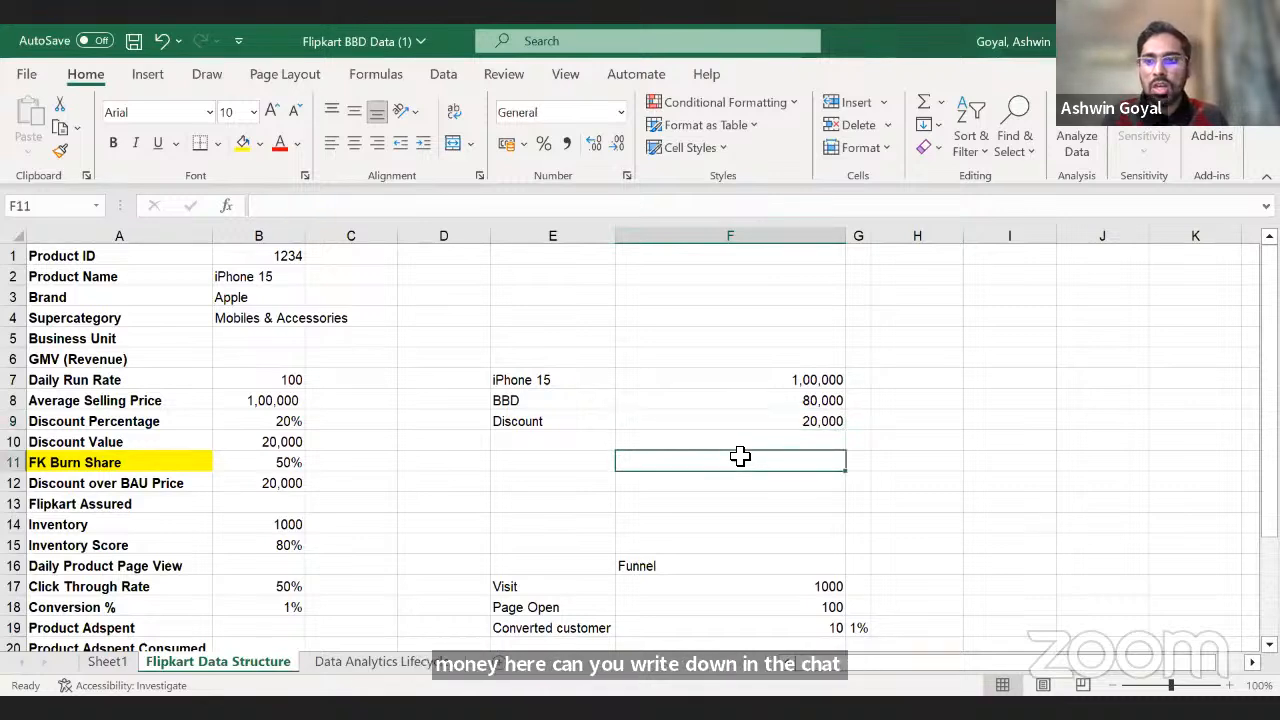
{"action": "left_click", "coordinate": [749, 421]}
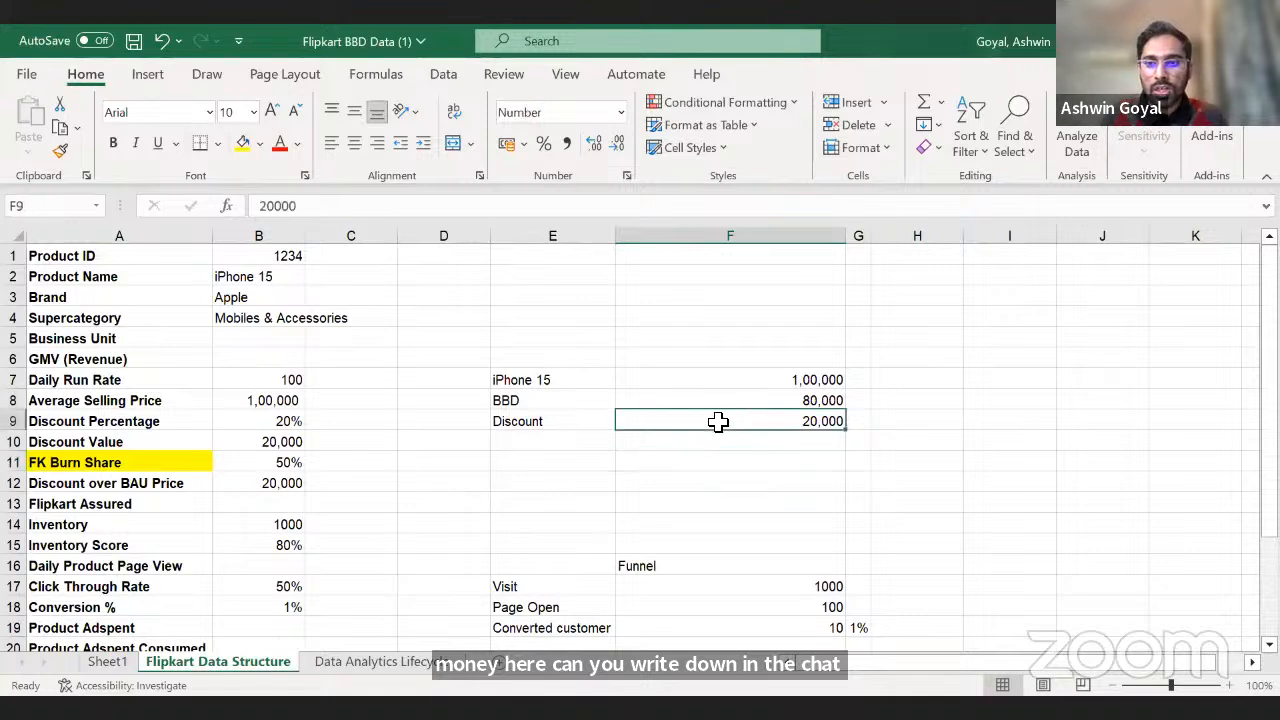
{"action": "left_click", "coordinate": [770, 461]}
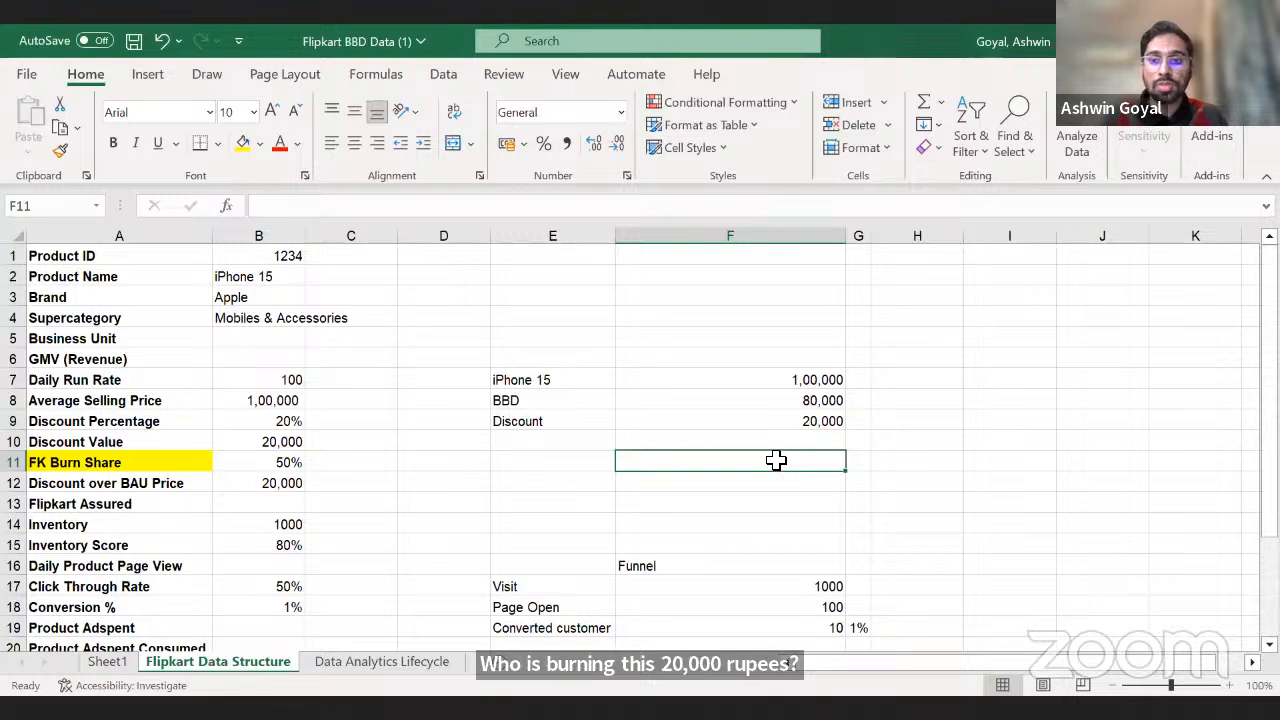
{"action": "left_click", "coordinate": [797, 386]}
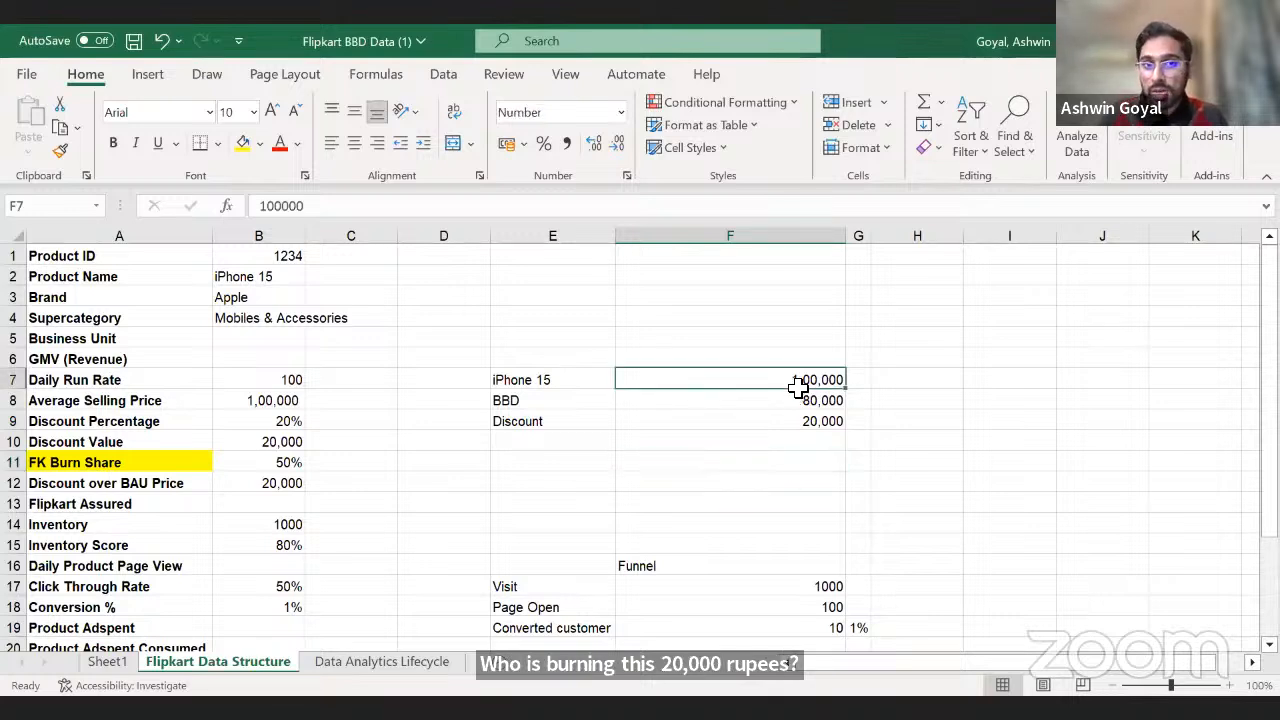
{"action": "left_click", "coordinate": [792, 467]}
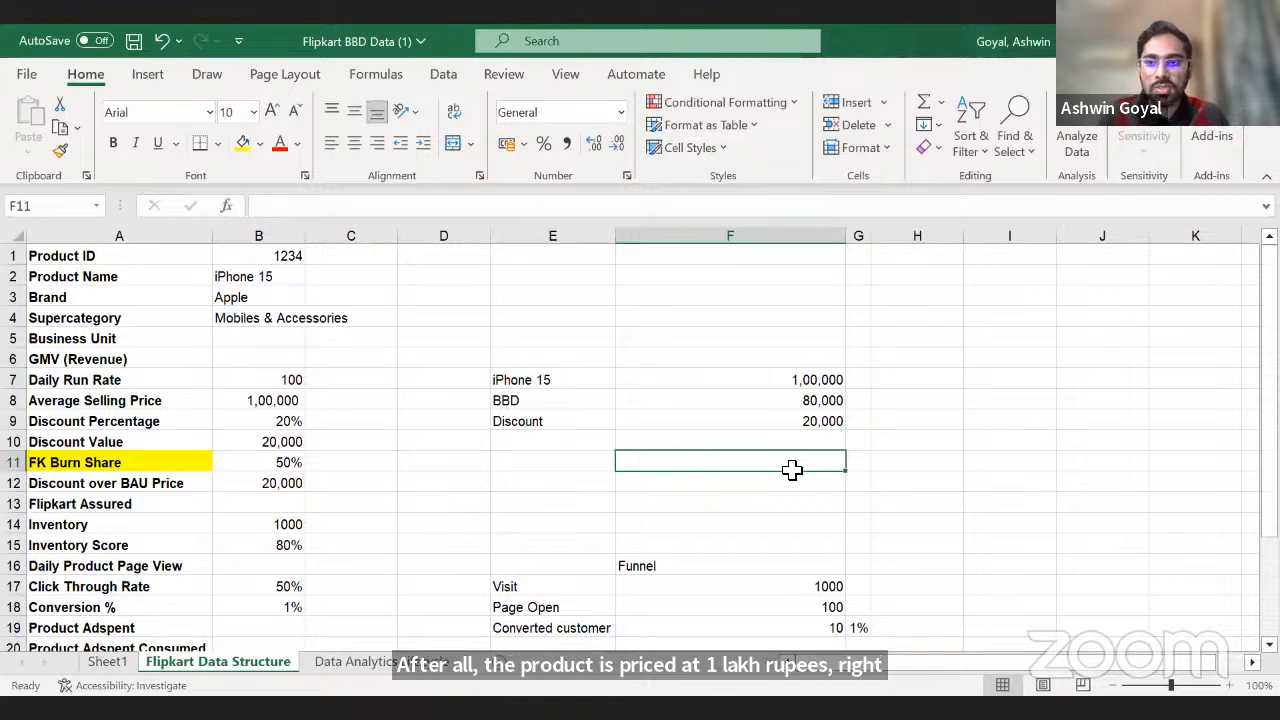
{"action": "left_click", "coordinate": [792, 400]}
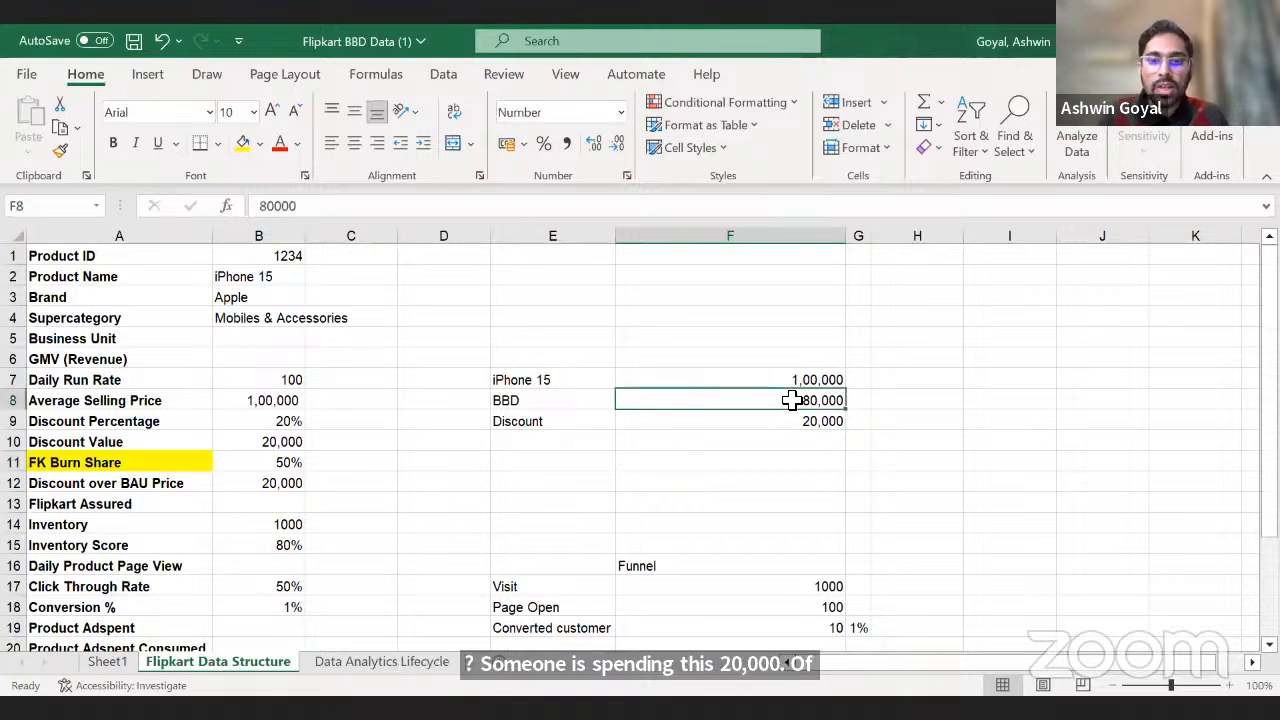
{"action": "left_click", "coordinate": [786, 458]}
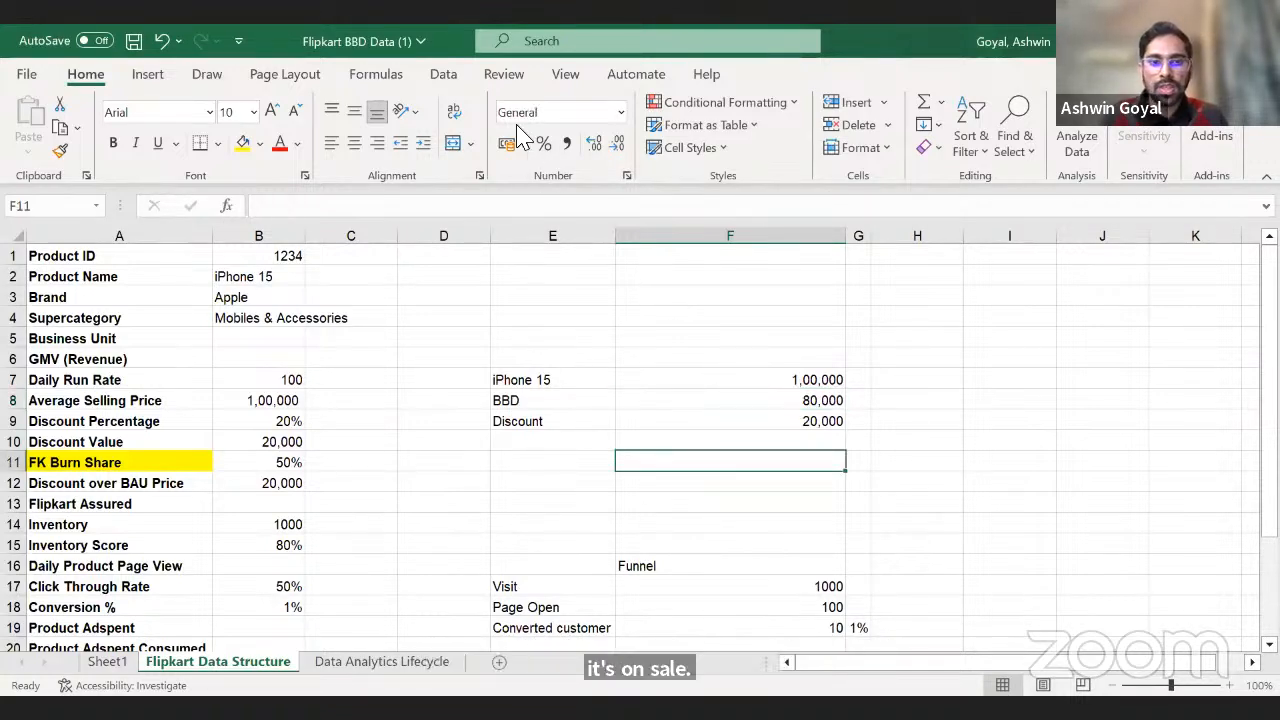
{"action": "key", "text": "alt+Tab"}
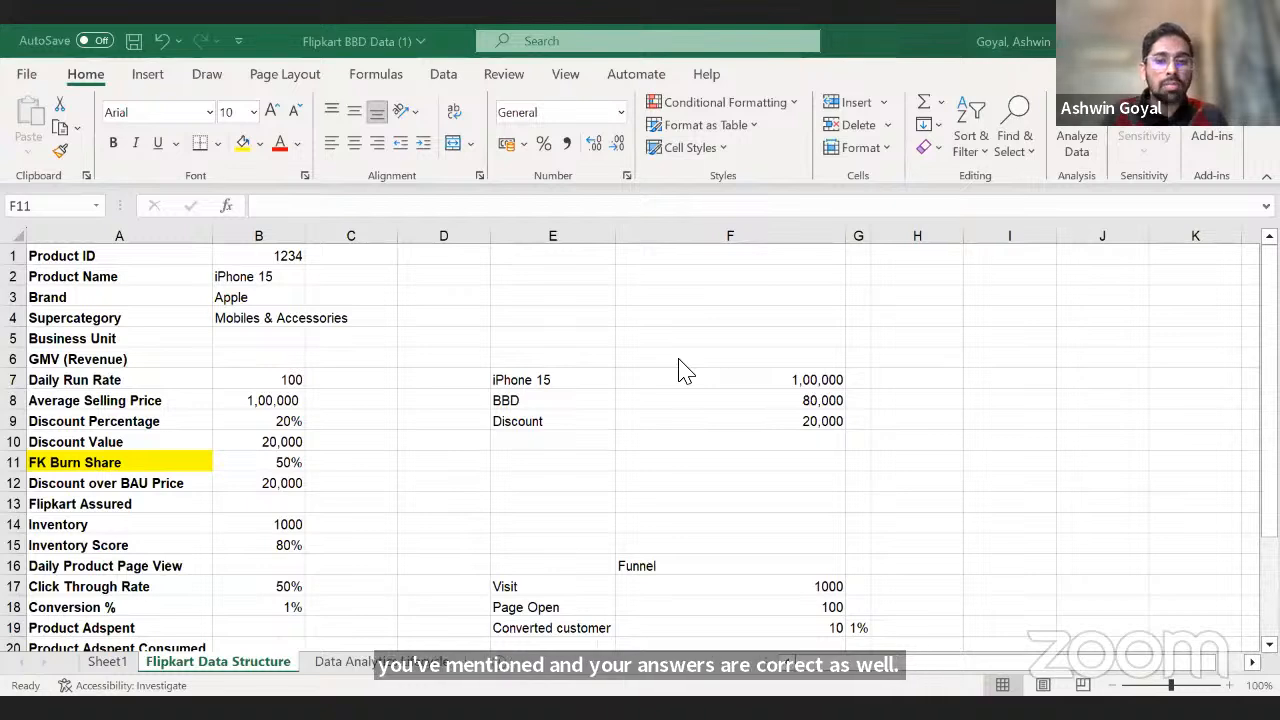
Enter Vendor and Flipkart on two separate lines within cell F11.
{"action": "left_click", "coordinate": [714, 457]}
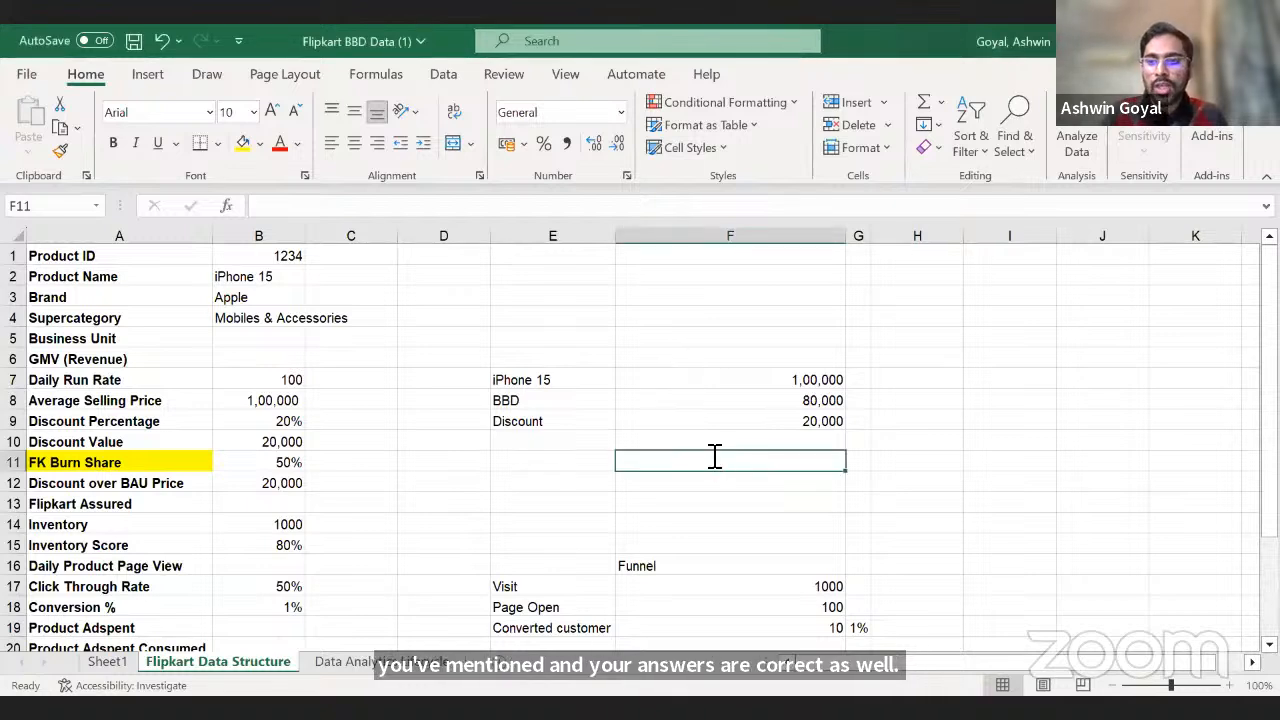
{"action": "type", "text": "Vendor"}
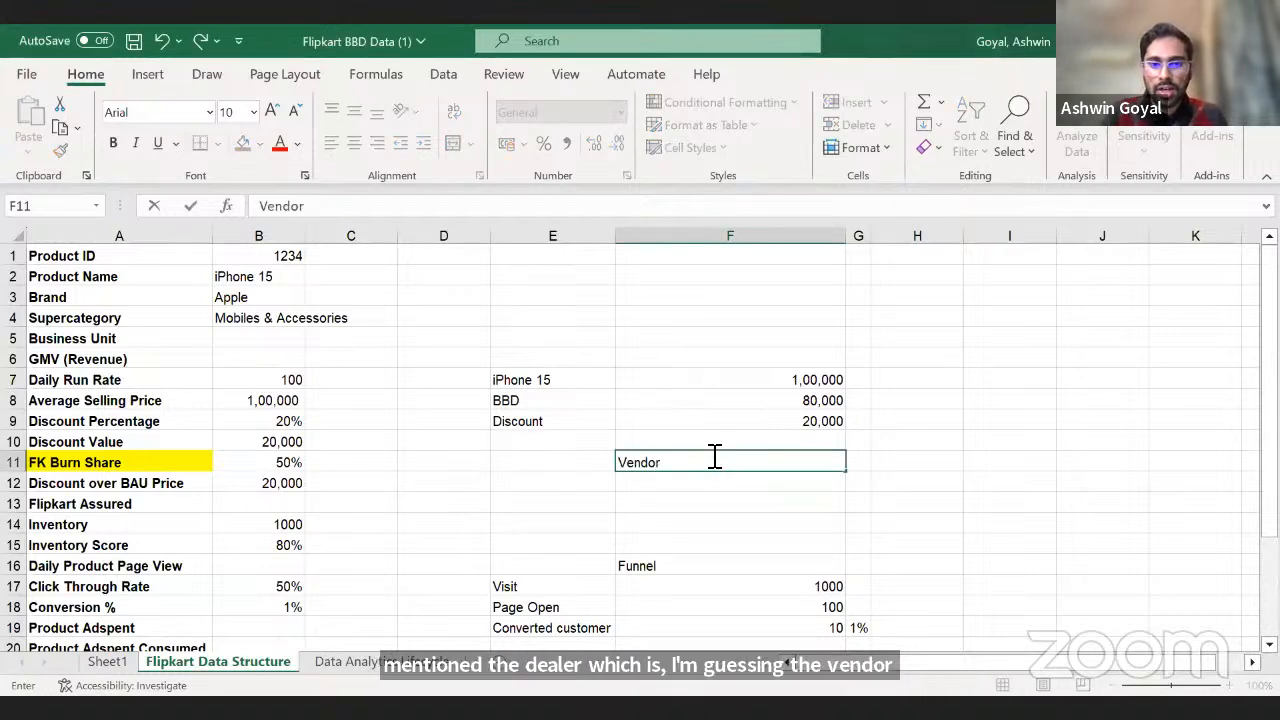
{"action": "key", "text": "ctrl+Return"}
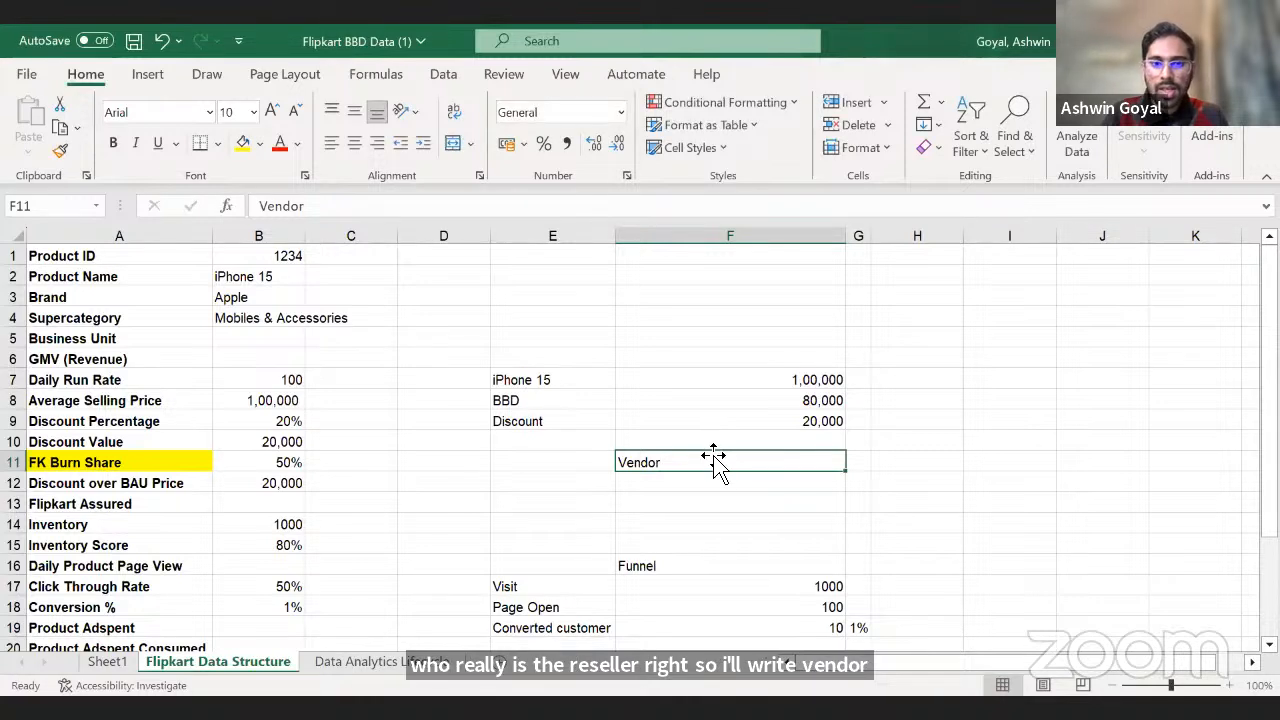
{"action": "double_click", "coordinate": [716, 466]}
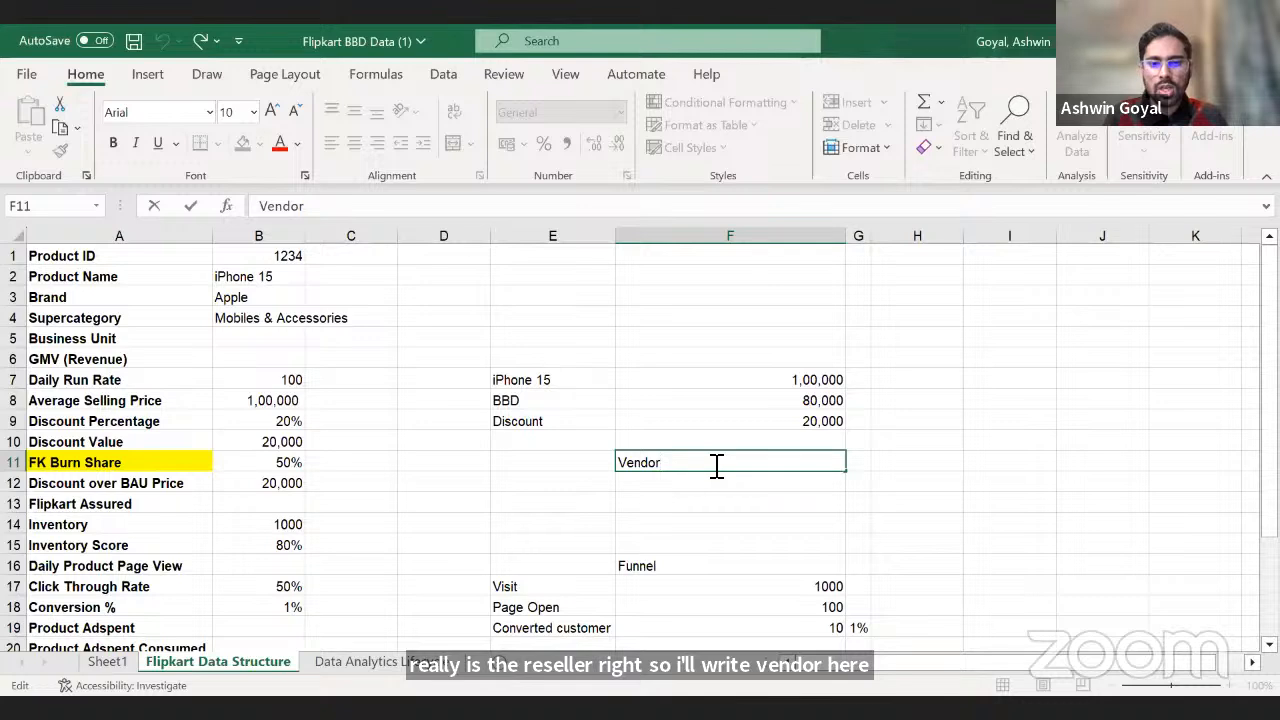
{"action": "key", "text": "alt+Return"}
{"action": "type", "text": "Fli"}
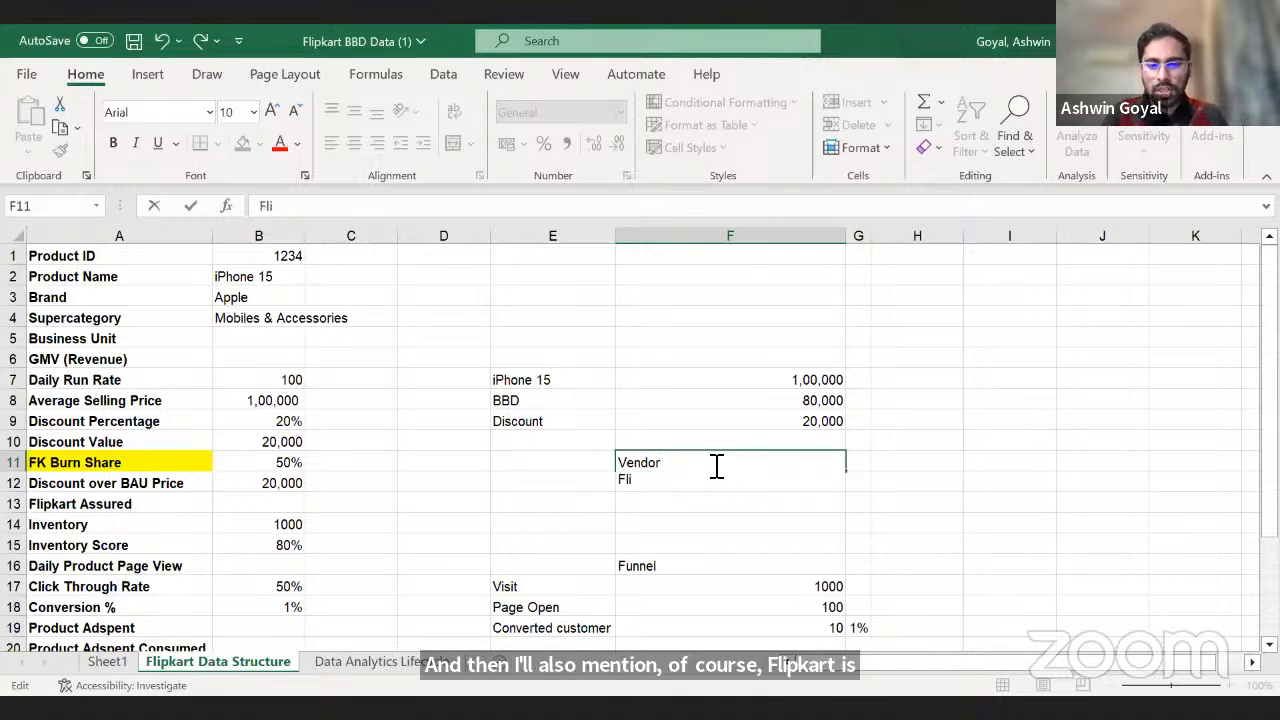
{"action": "type", "text": "pkart"}
{"action": "key", "text": "Return"}
{"action": "left_click", "coordinate": [714, 463]}
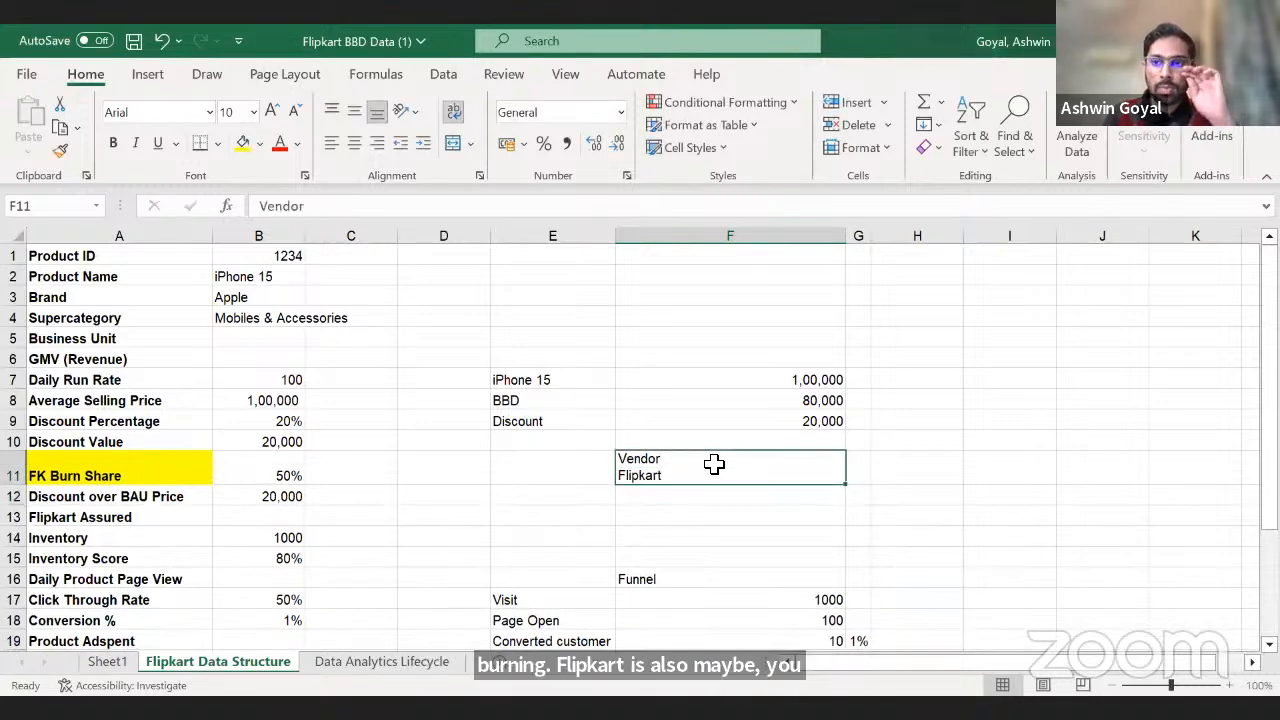
Add (10000) after both Flipkart and Vendor in cell F11 as their shares of the discount.
{"action": "double_click", "coordinate": [708, 473]}
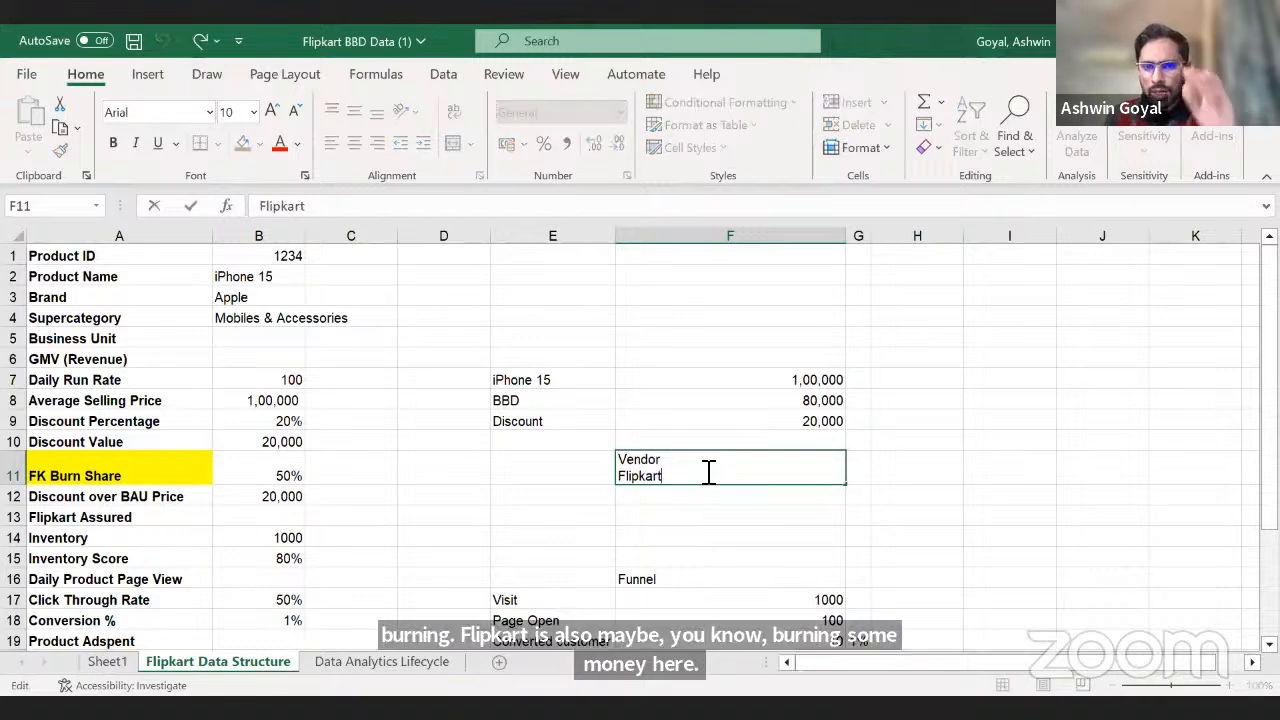
{"action": "type", "text": "(10000"}
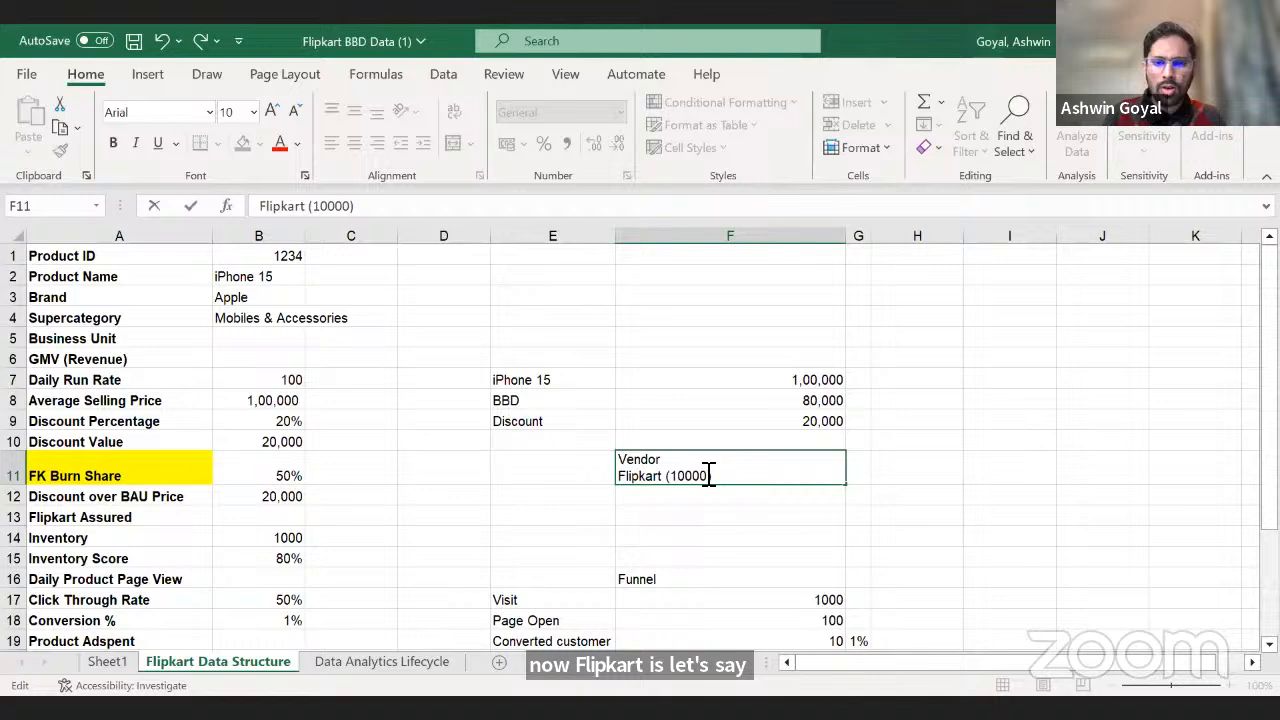
{"action": "key", "text": "Up"}
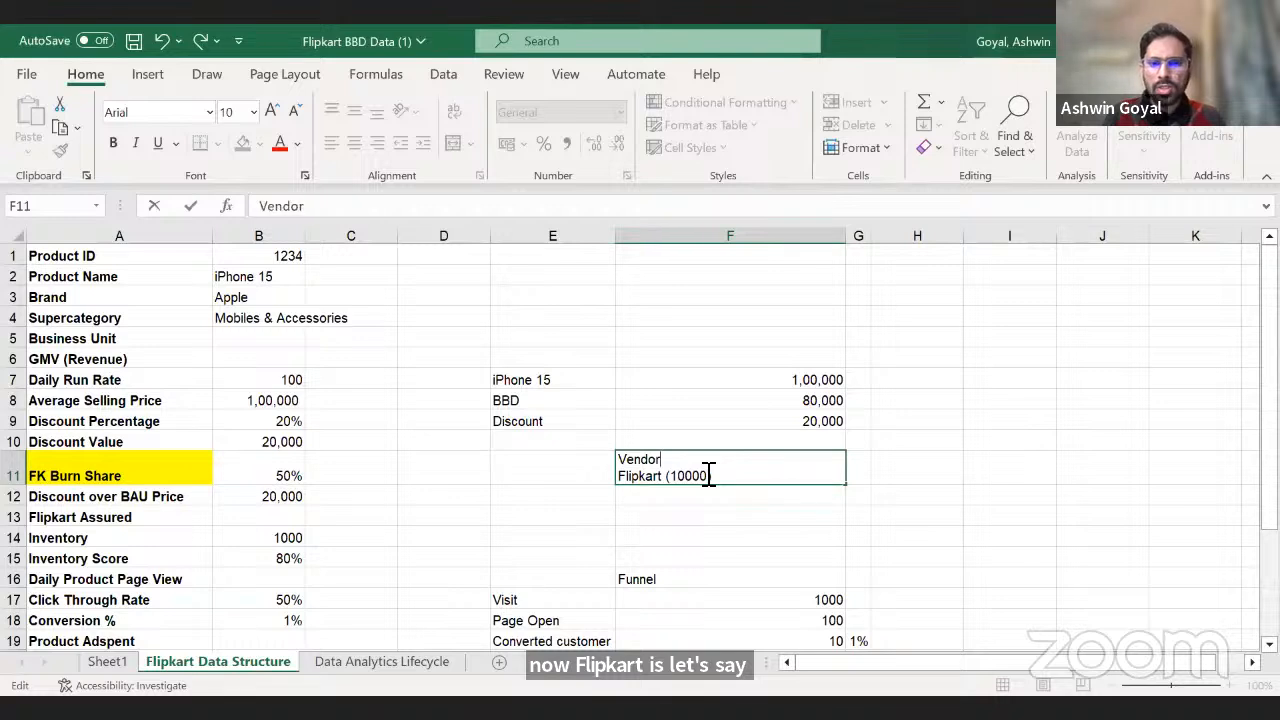
{"action": "type", "text": "(10000"}
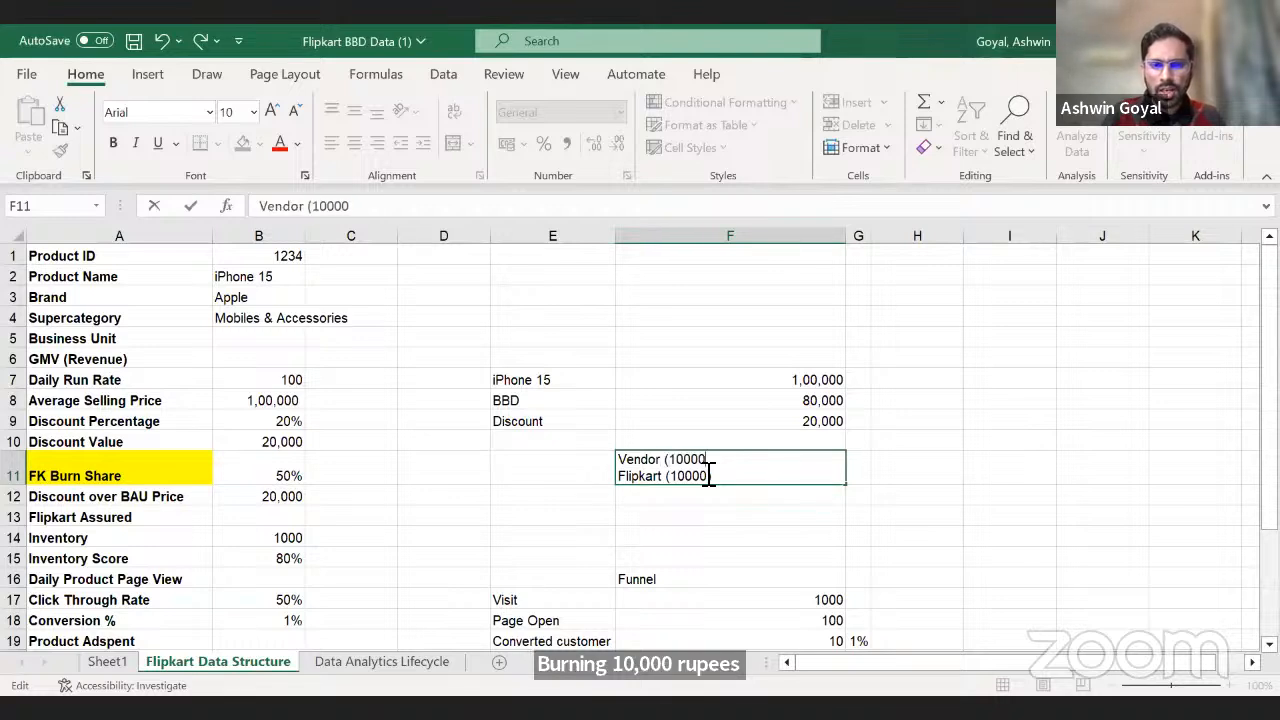
{"action": "type", "text": ")"}
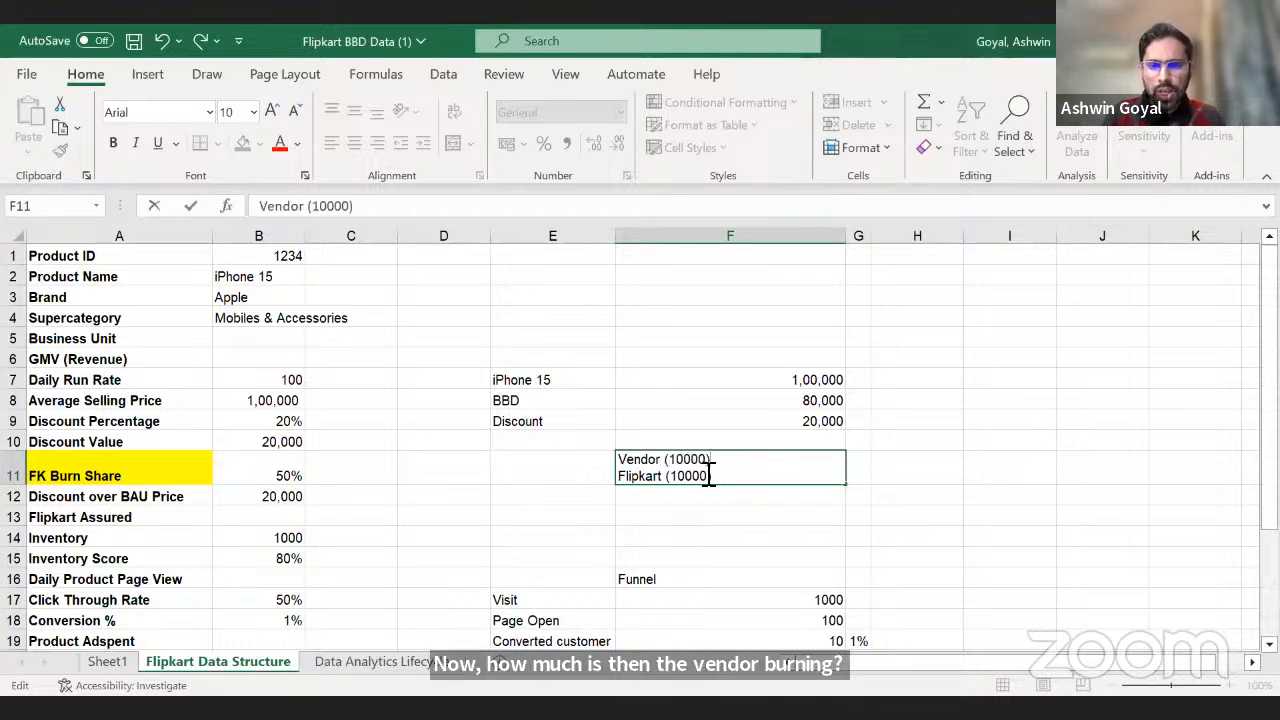
{"action": "left_click", "coordinate": [730, 428]}
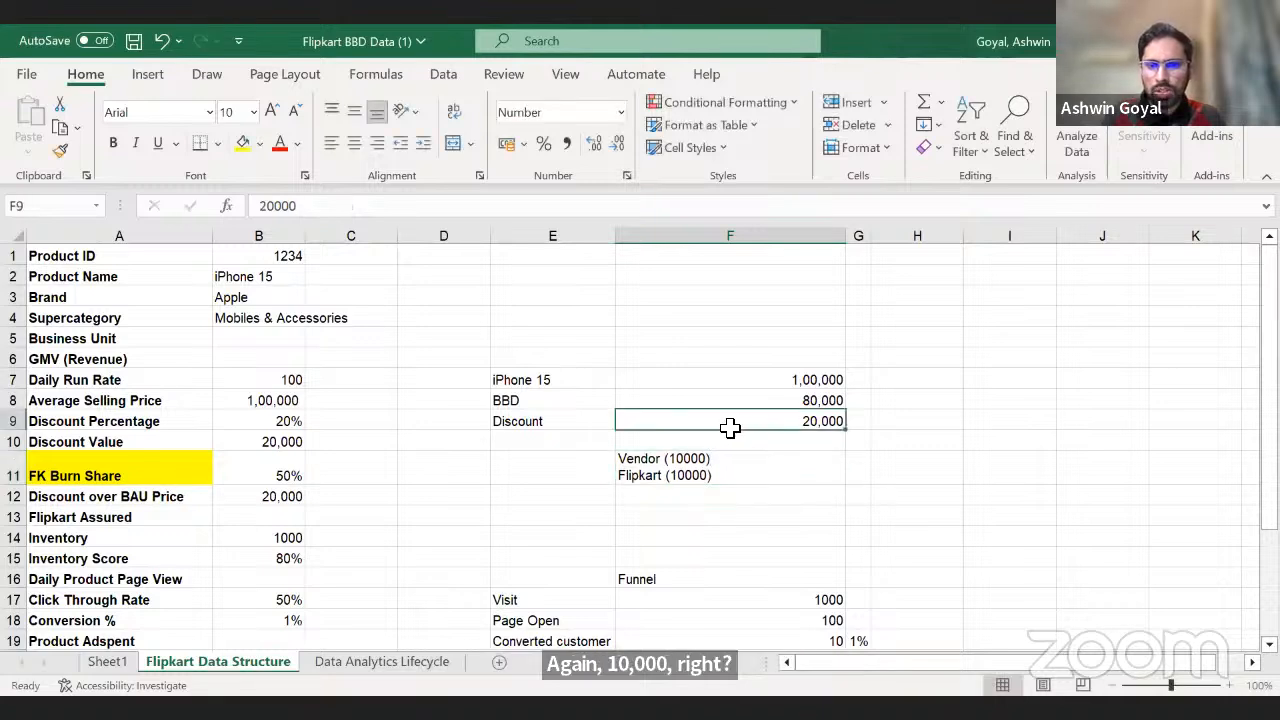
Clear the FK Burn Share percentage from cell B11.
{"action": "left_click", "coordinate": [292, 480]}
{"action": "key", "text": "Delete"}
{"action": "left_click", "coordinate": [414, 460]}
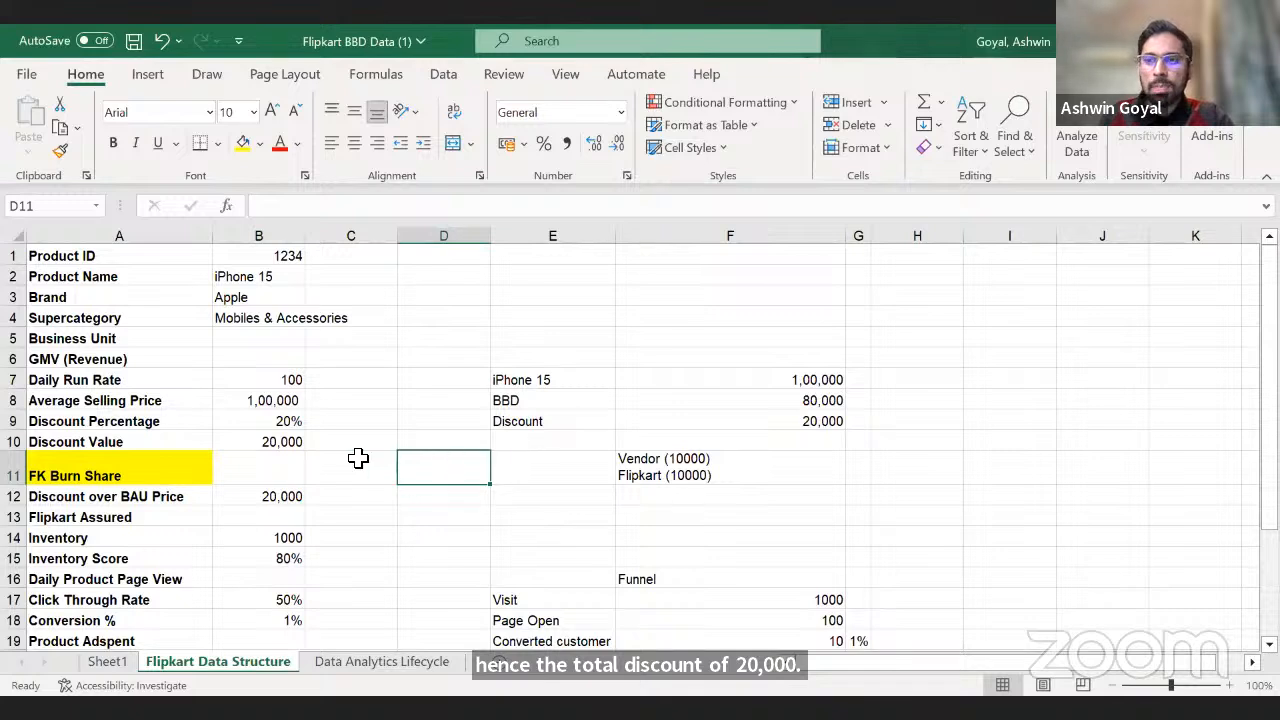
Compare the Vendor and Flipkart shares in cell F11 with the total discount in F9 to work out the empty FK Burn Share.
{"action": "left_click", "coordinate": [292, 472]}
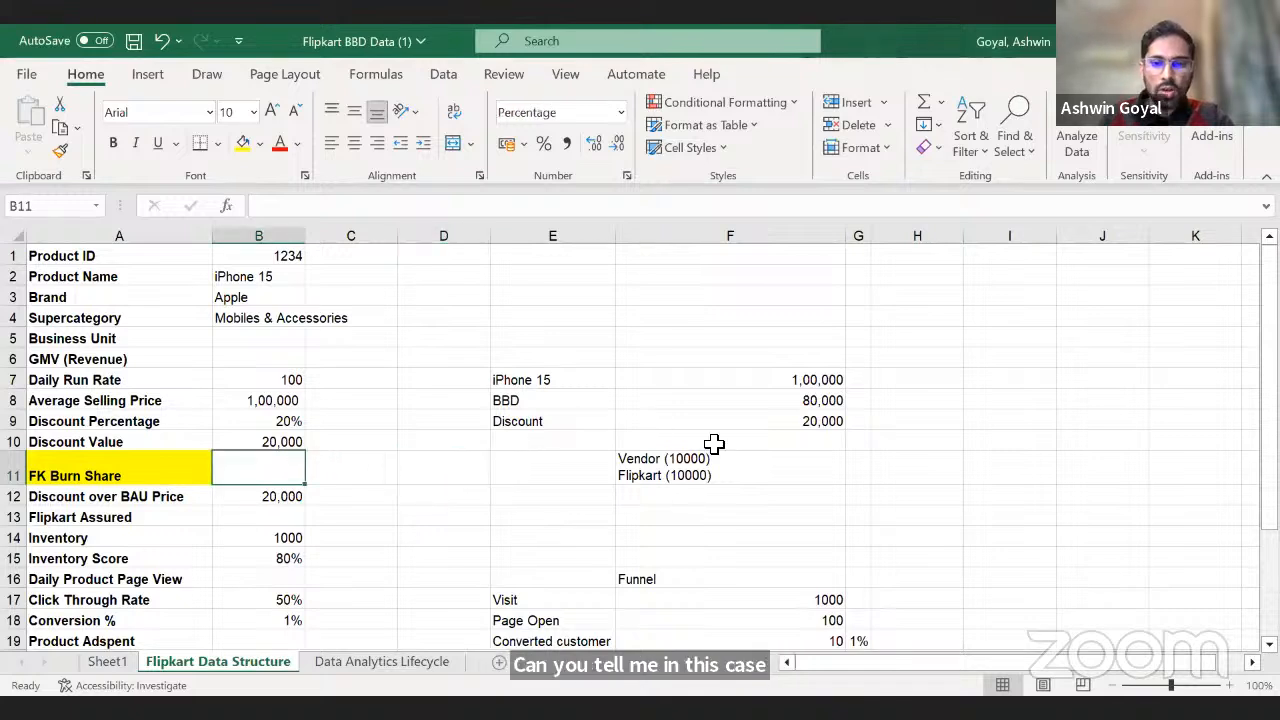
{"action": "double_click", "coordinate": [718, 475]}
{"action": "left_click_drag", "start_coordinate": [711, 476], "coordinate": [601, 452]}
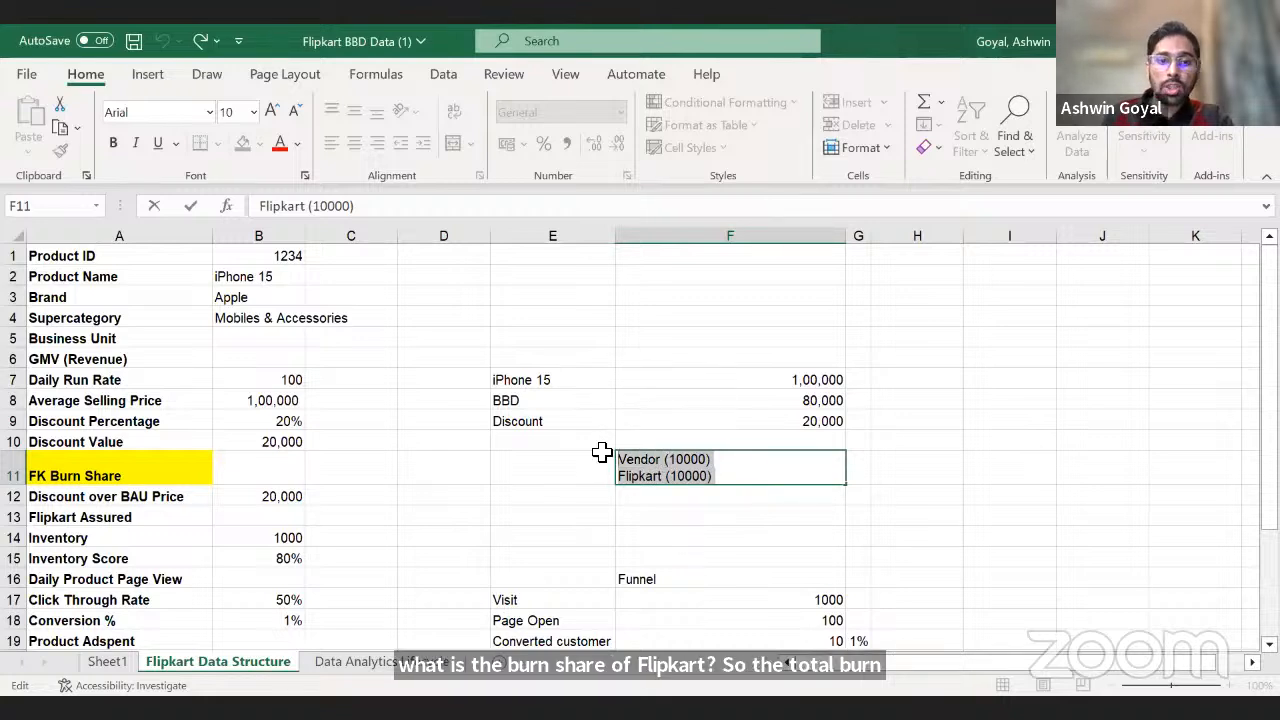
{"action": "key", "text": "alt+Tab"}
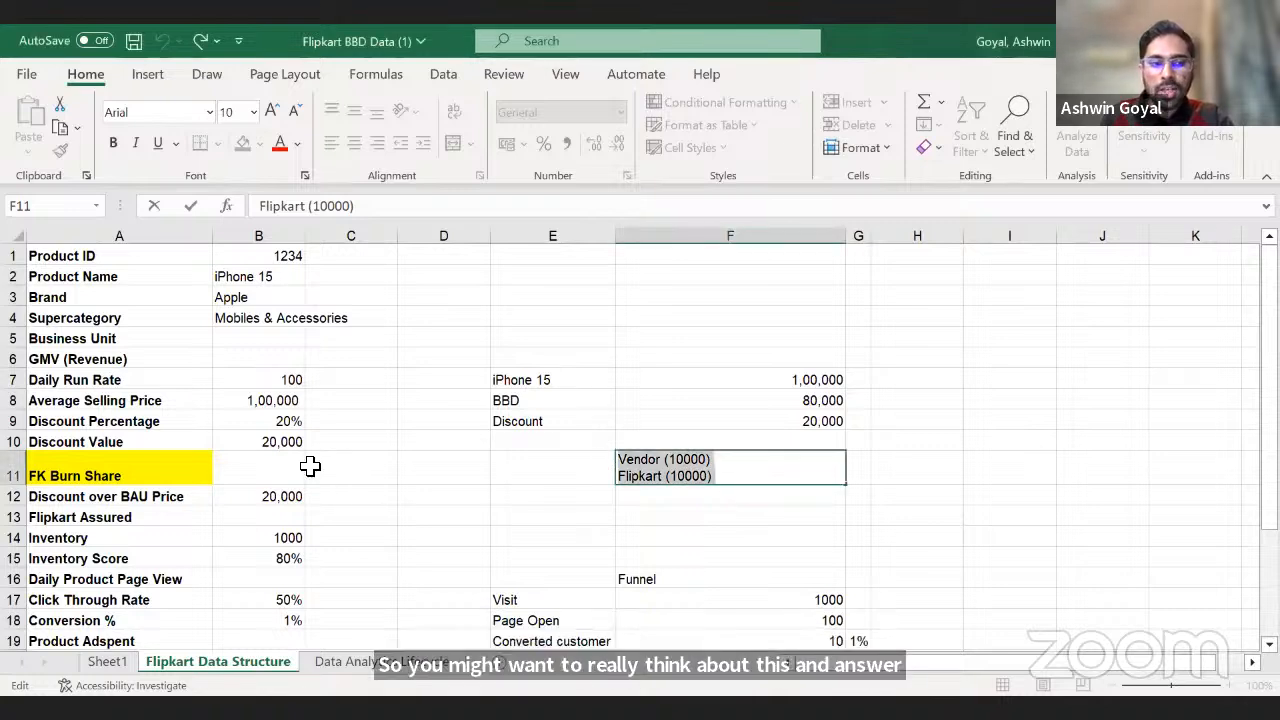
{"action": "left_click", "coordinate": [171, 478]}
{"action": "left_click", "coordinate": [292, 477]}
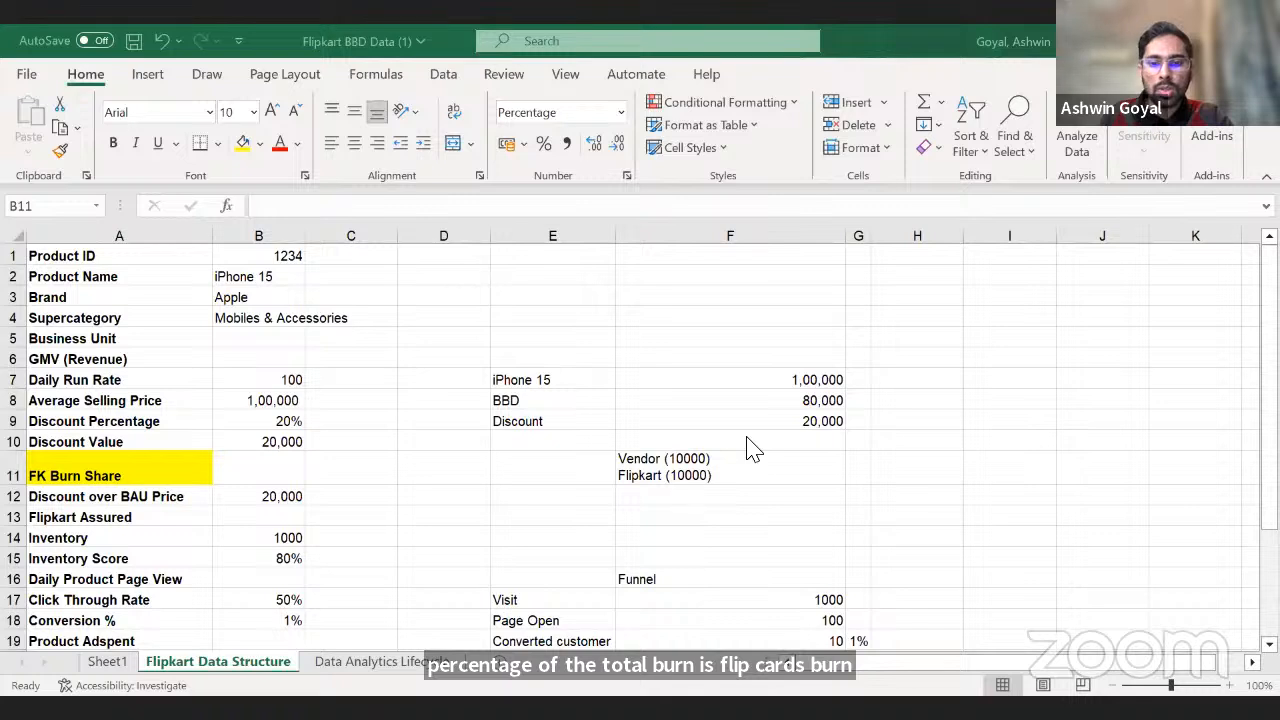
{"action": "left_click", "coordinate": [788, 421]}
{"action": "left_click", "coordinate": [689, 477]}
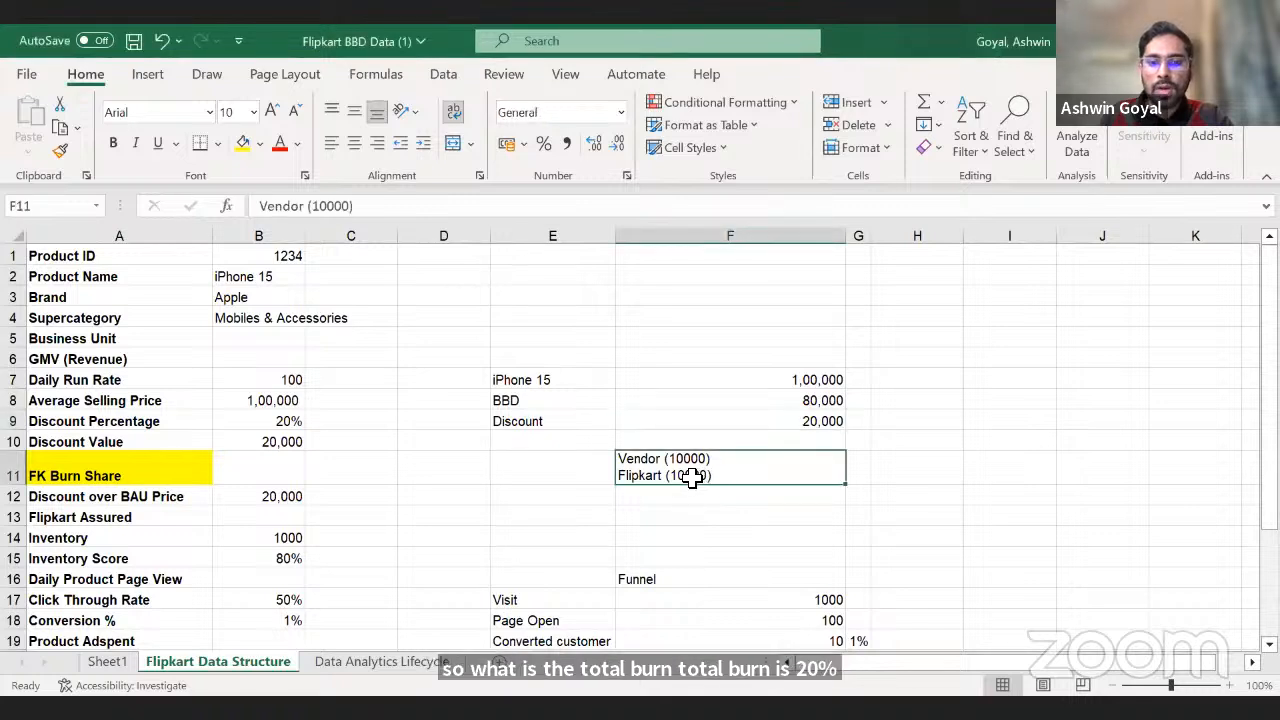
{"action": "double_click", "coordinate": [689, 477]}
{"action": "left_click", "coordinate": [748, 424]}
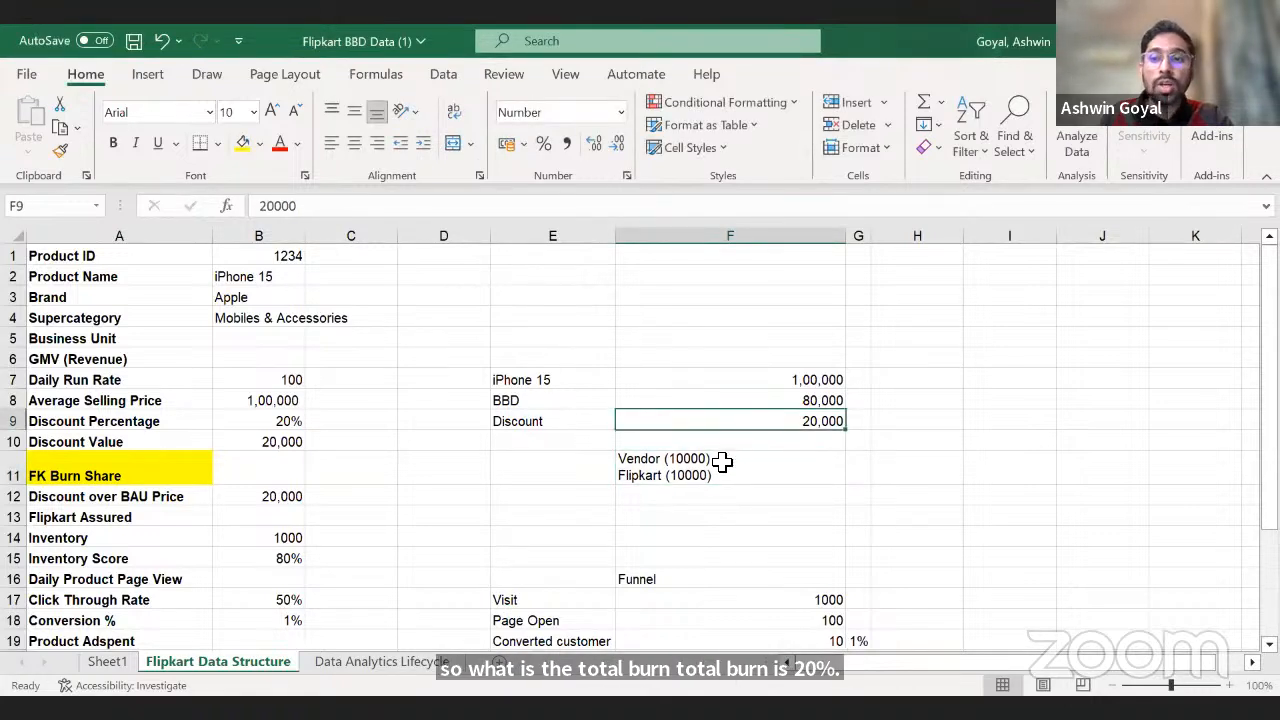
Add thousands separators in cell F11 so that both the Vendor and Flipkart shares read (10,000).
{"action": "left_click", "coordinate": [681, 474]}
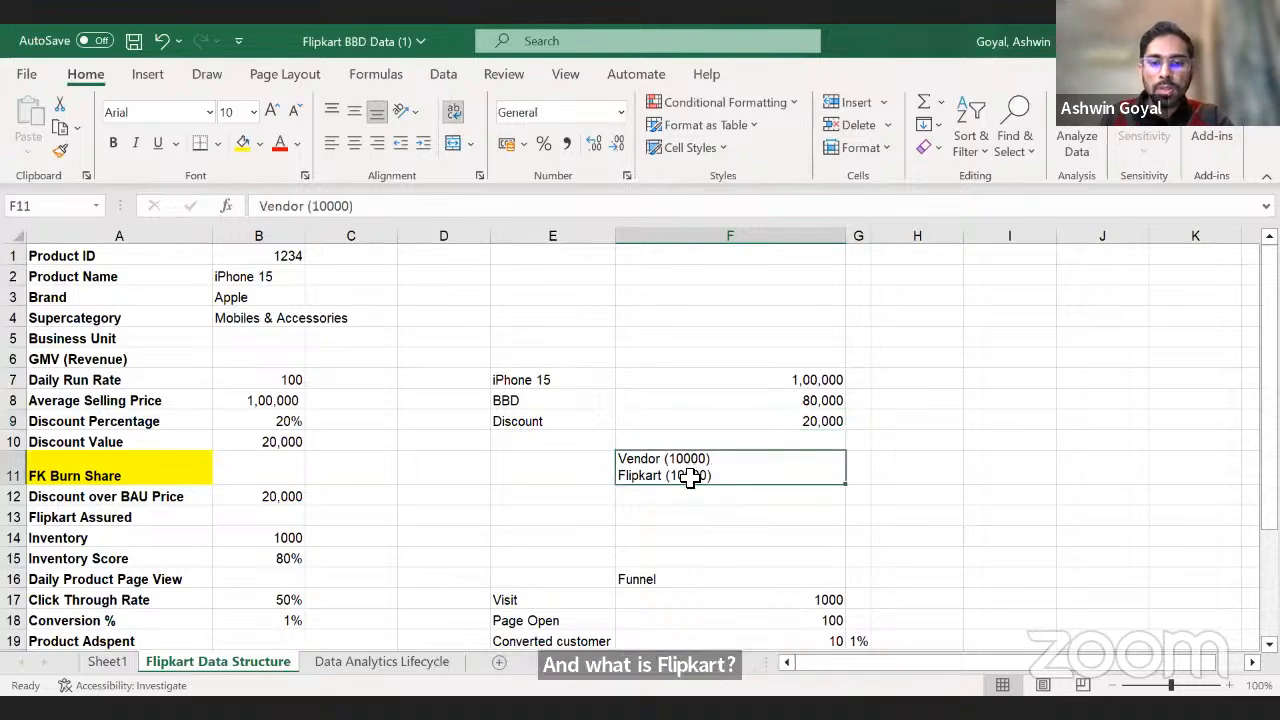
{"action": "double_click", "coordinate": [689, 476]}
{"action": "type", "text": ","}
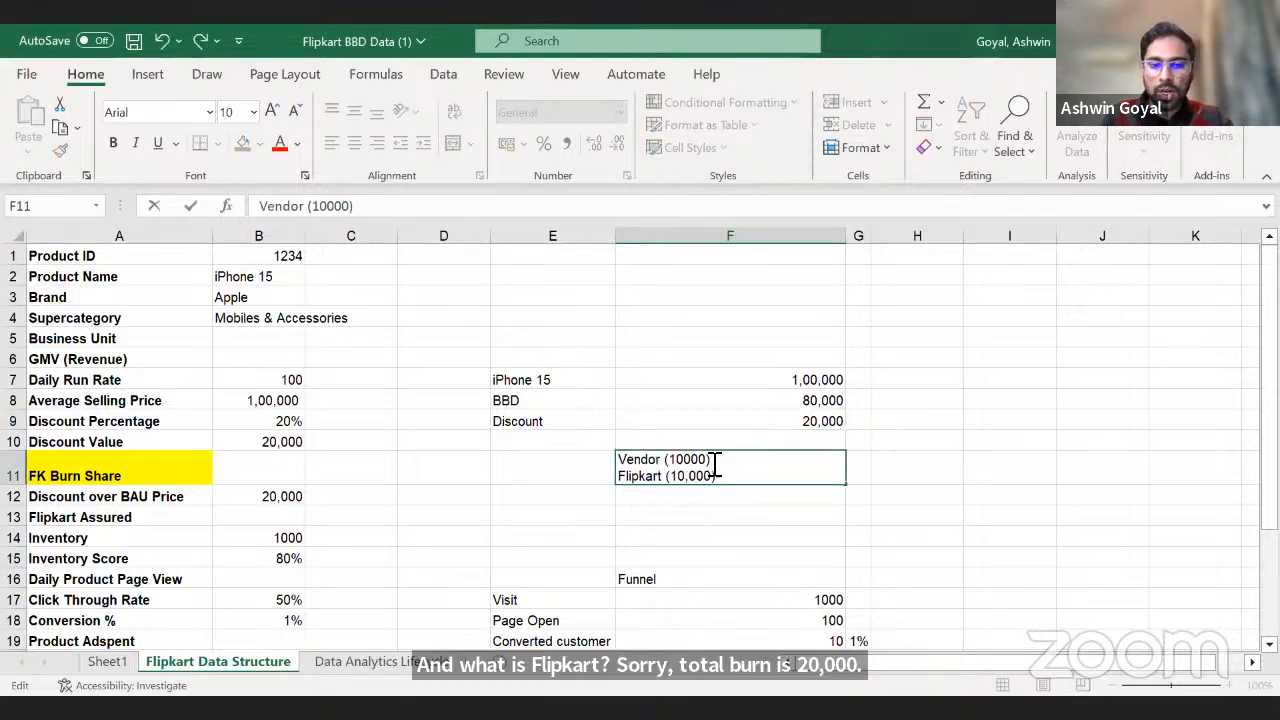
{"action": "type", "text": ","}
{"action": "key", "text": "Return"}
{"action": "left_click", "coordinate": [711, 460]}
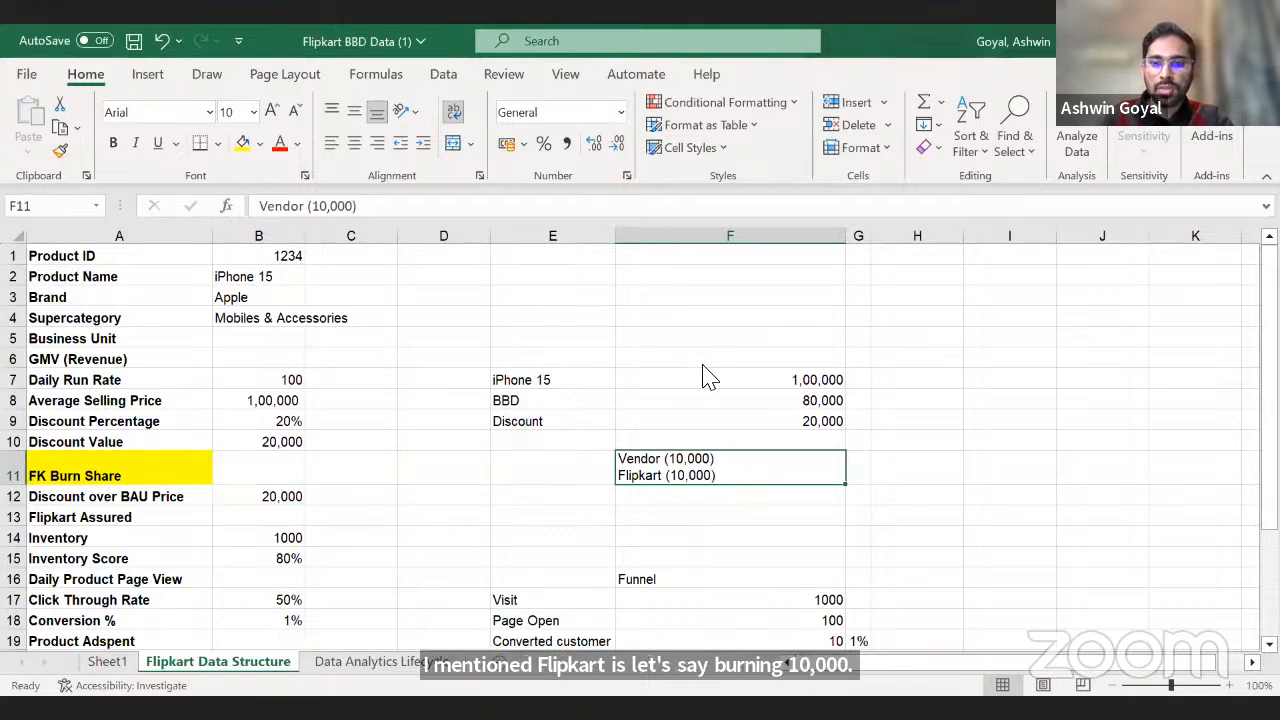
Review the Flipkart share in F11 against the total discount and enter 50% as the FK Burn Share in B11.
{"action": "left_click", "coordinate": [743, 289]}
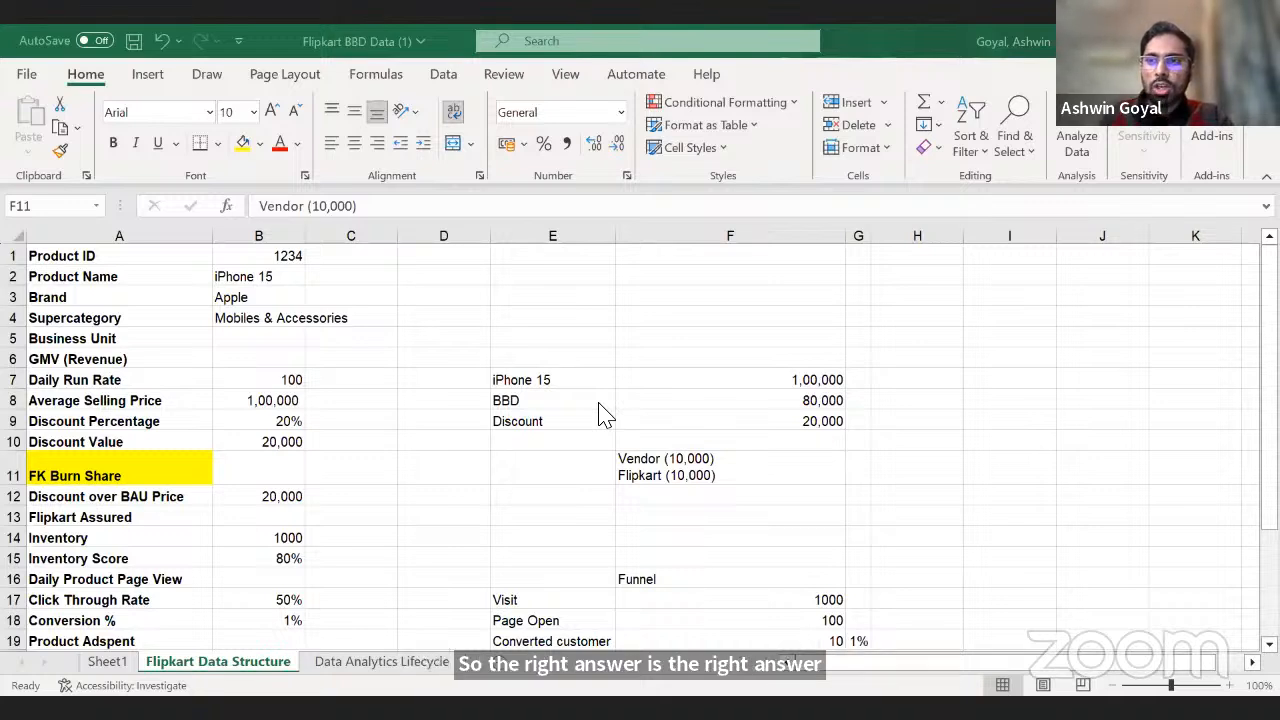
{"action": "left_click", "coordinate": [740, 470]}
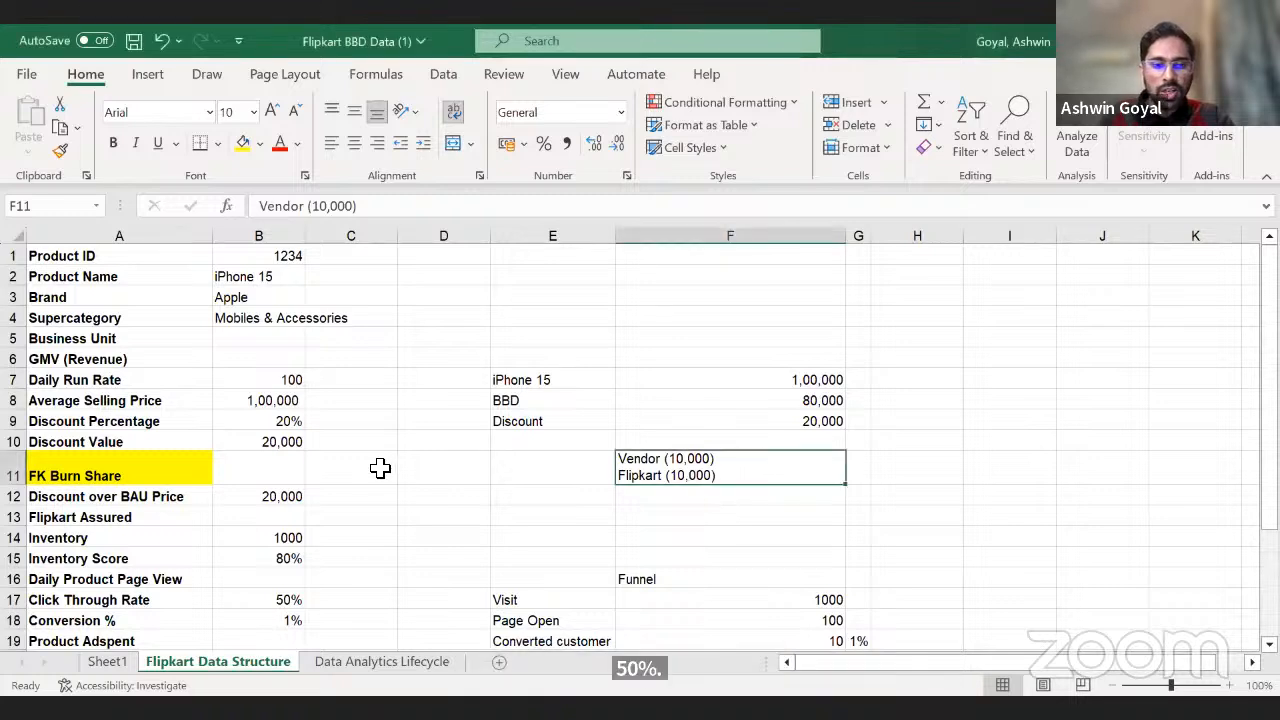
{"action": "double_click", "coordinate": [714, 477]}
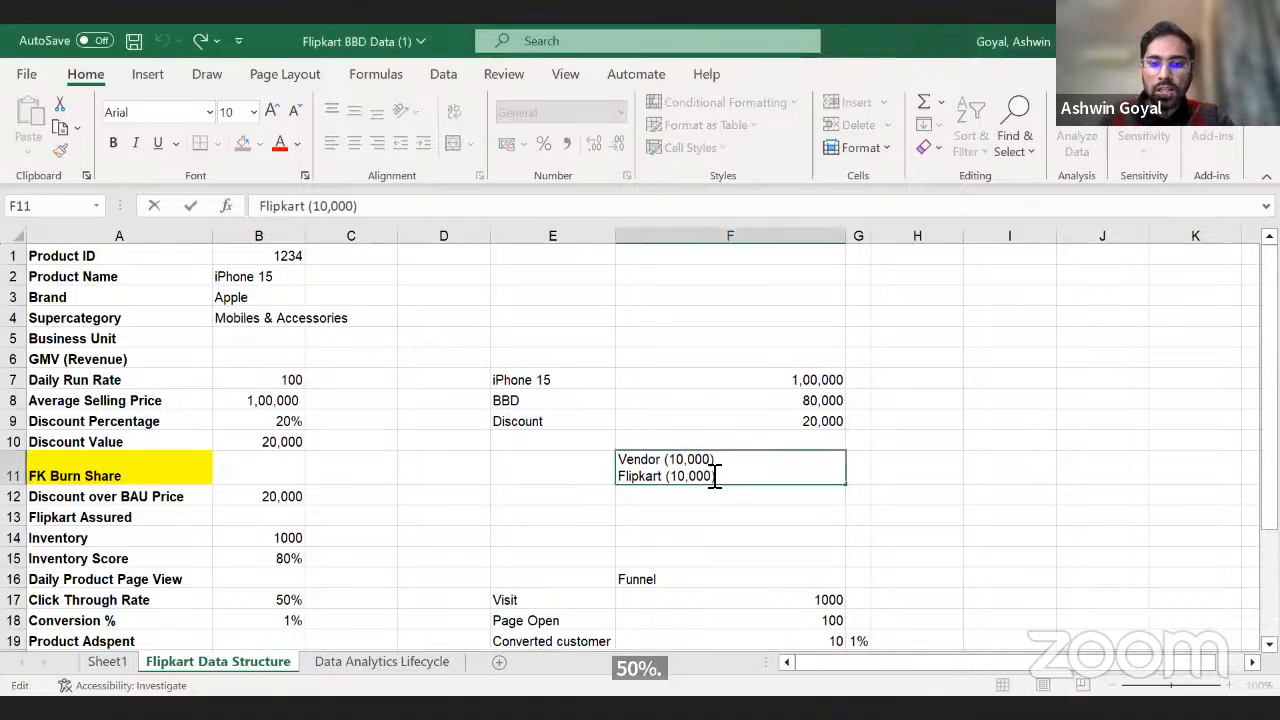
{"action": "left_click", "coordinate": [790, 412]}
{"action": "left_click", "coordinate": [302, 476]}
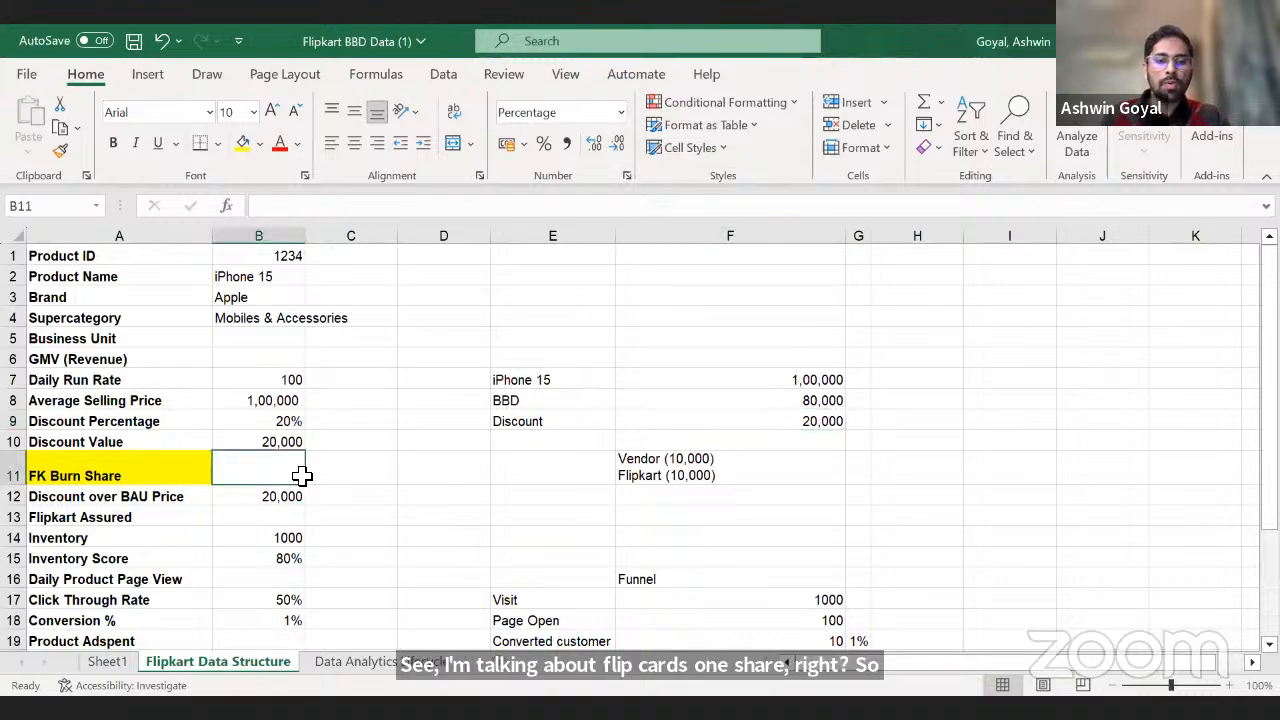
{"action": "type", "text": "50"}
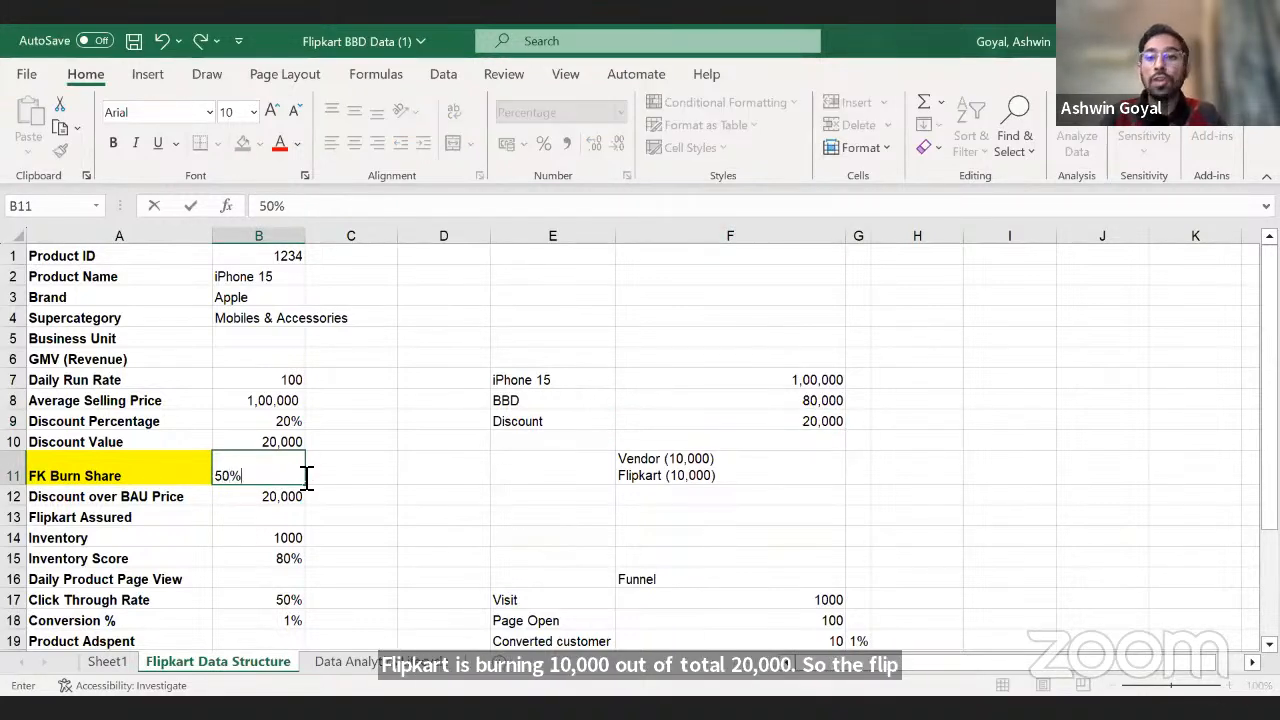
{"action": "key", "text": "Return"}
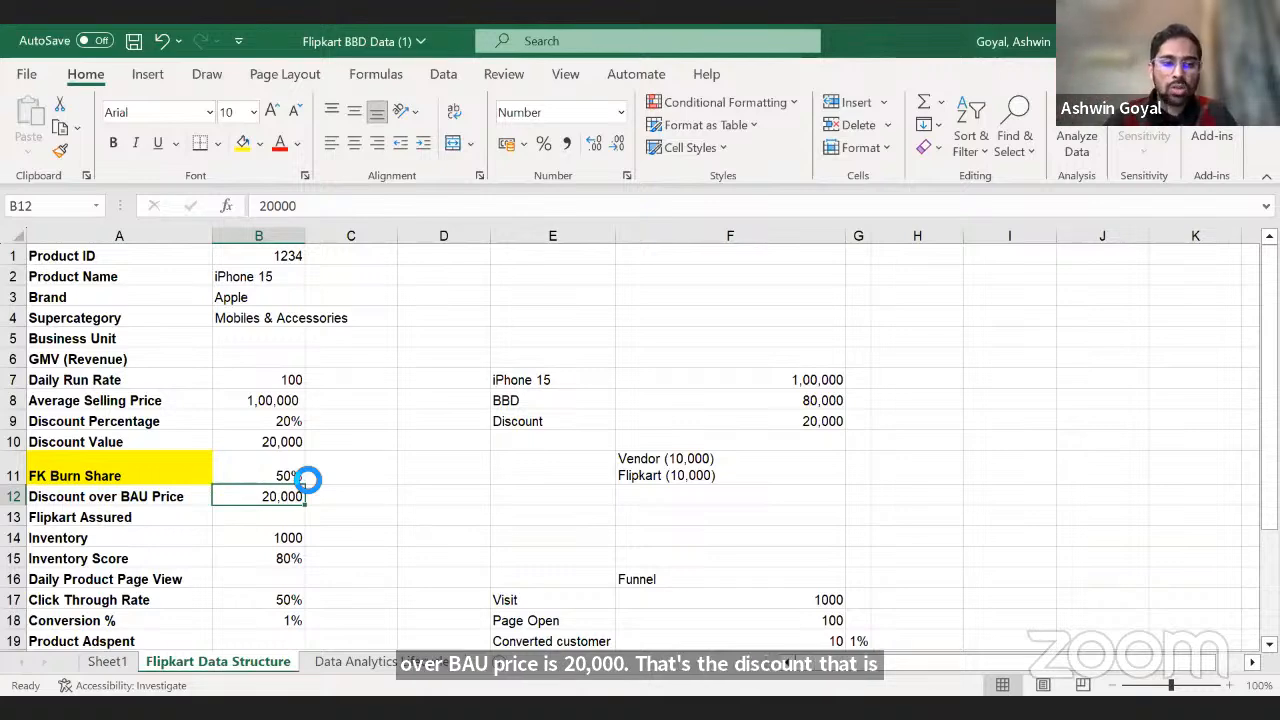
Enter Yes/No as the sample value for Flipkart Assured in cell B13.
{"action": "scroll", "coordinate": [257, 580], "scroll_direction": "down", "scroll_amount": 2}
{"action": "left_click", "coordinate": [267, 414]}
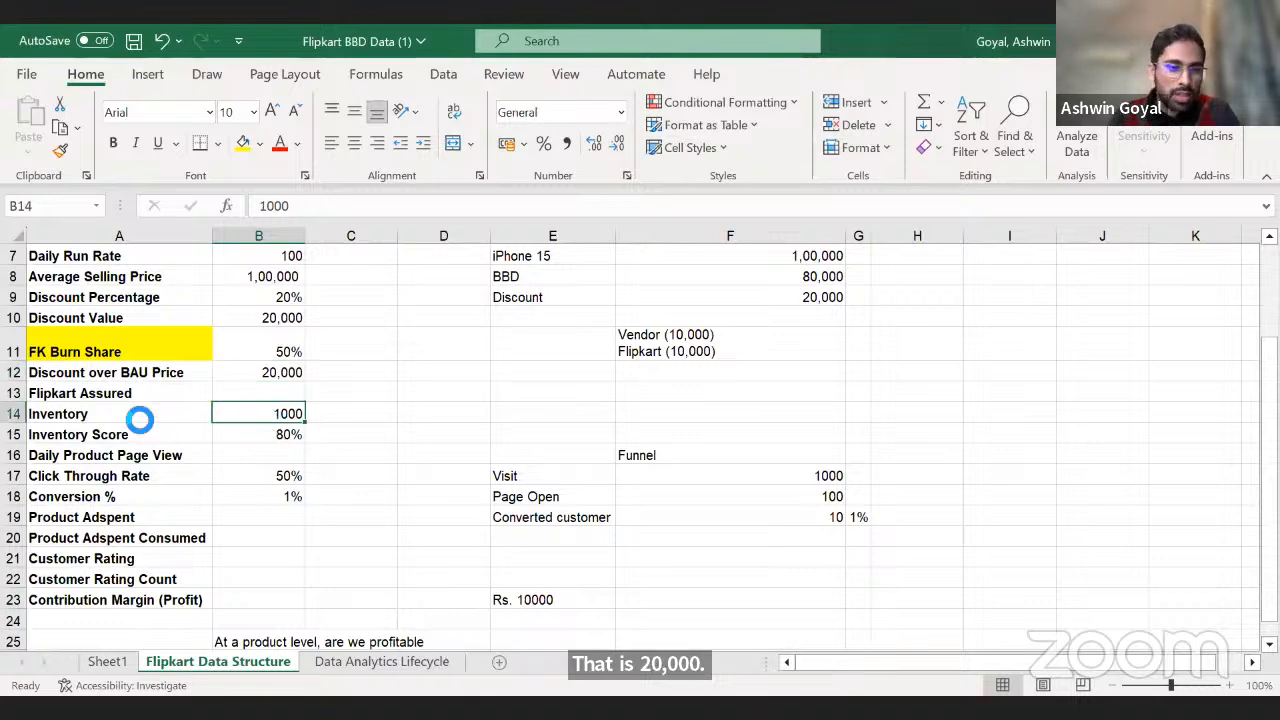
{"action": "left_click", "coordinate": [148, 392]}
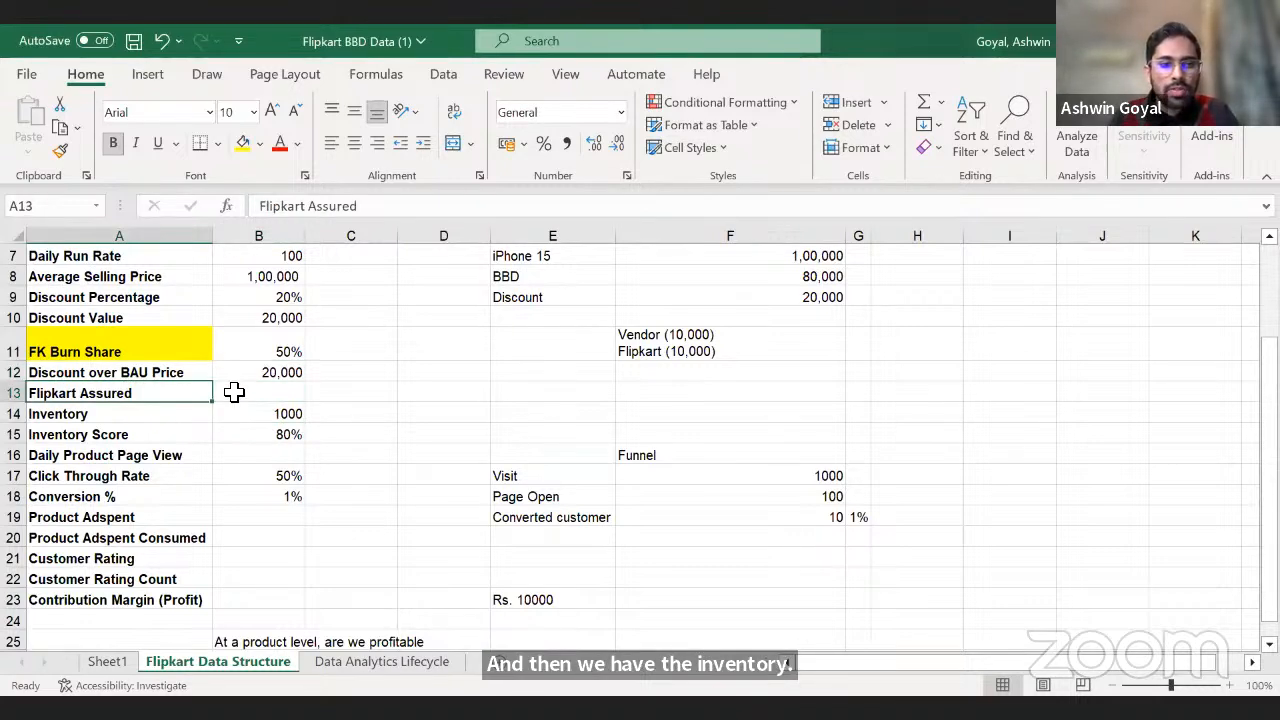
{"action": "left_click", "coordinate": [232, 393]}
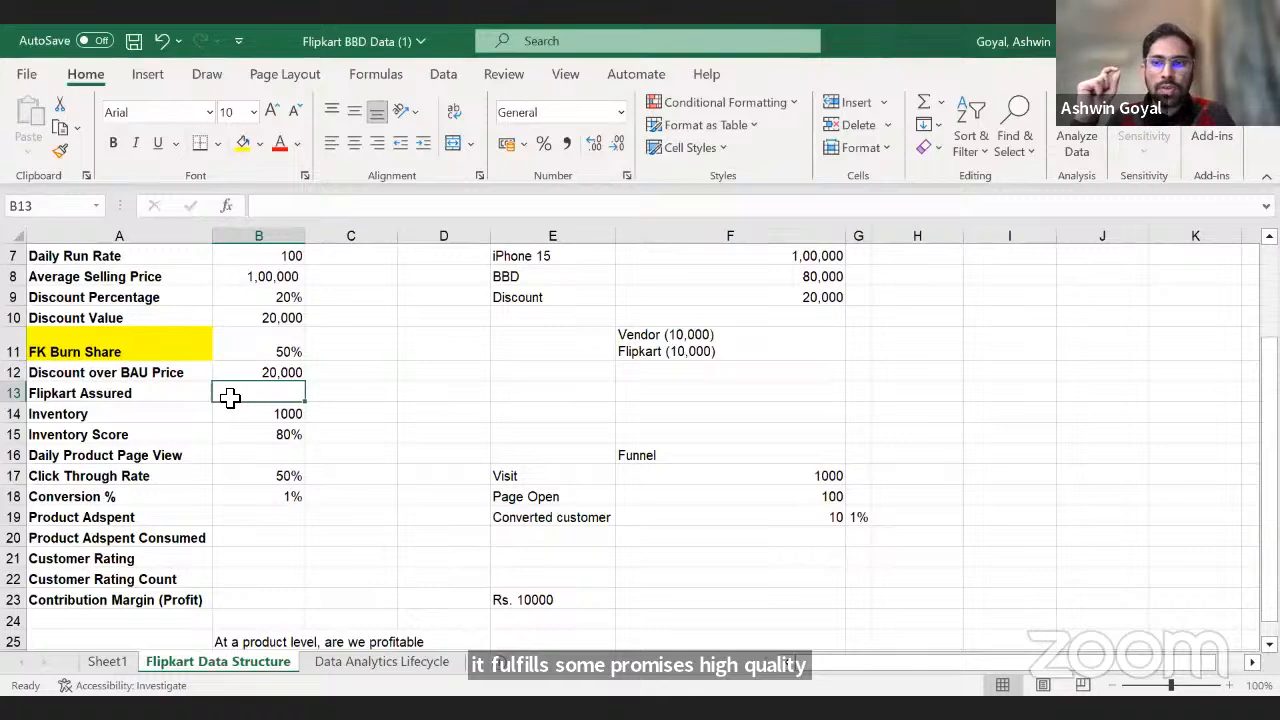
{"action": "type", "text": "Yes"}
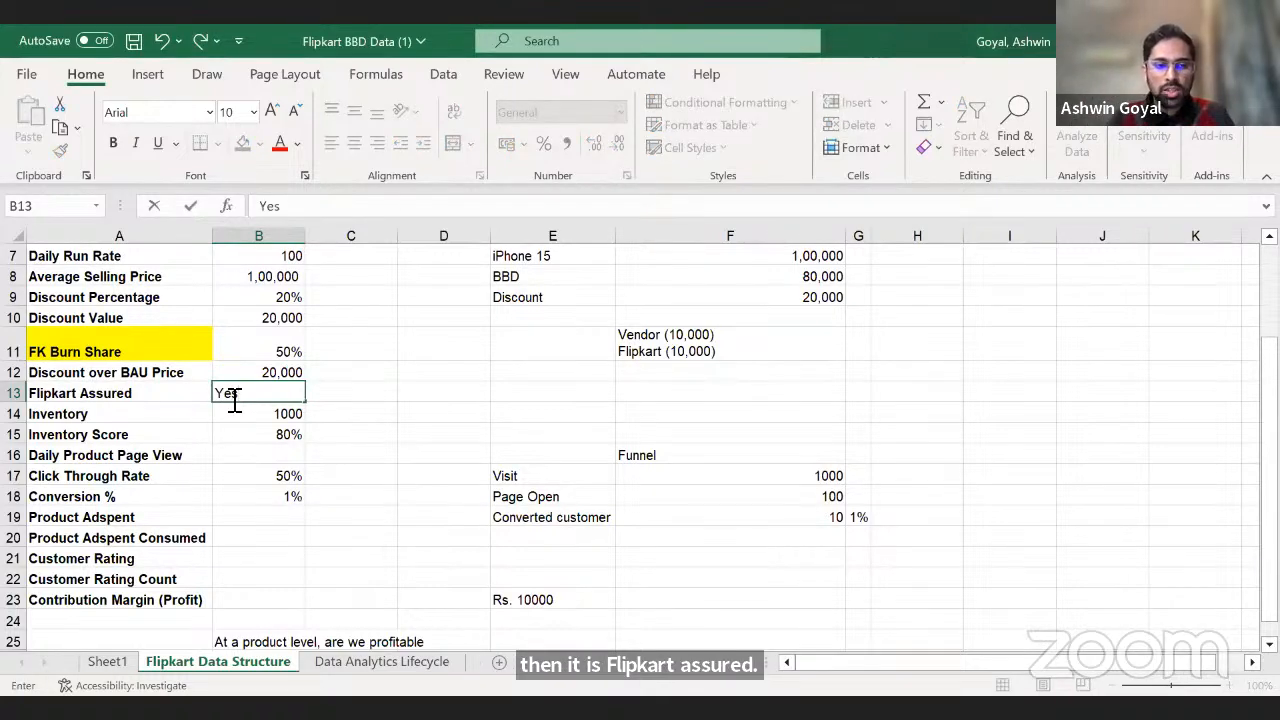
{"action": "type", "text": "/No"}
{"action": "key", "text": "Return"}
{"action": "left_click", "coordinate": [224, 396]}
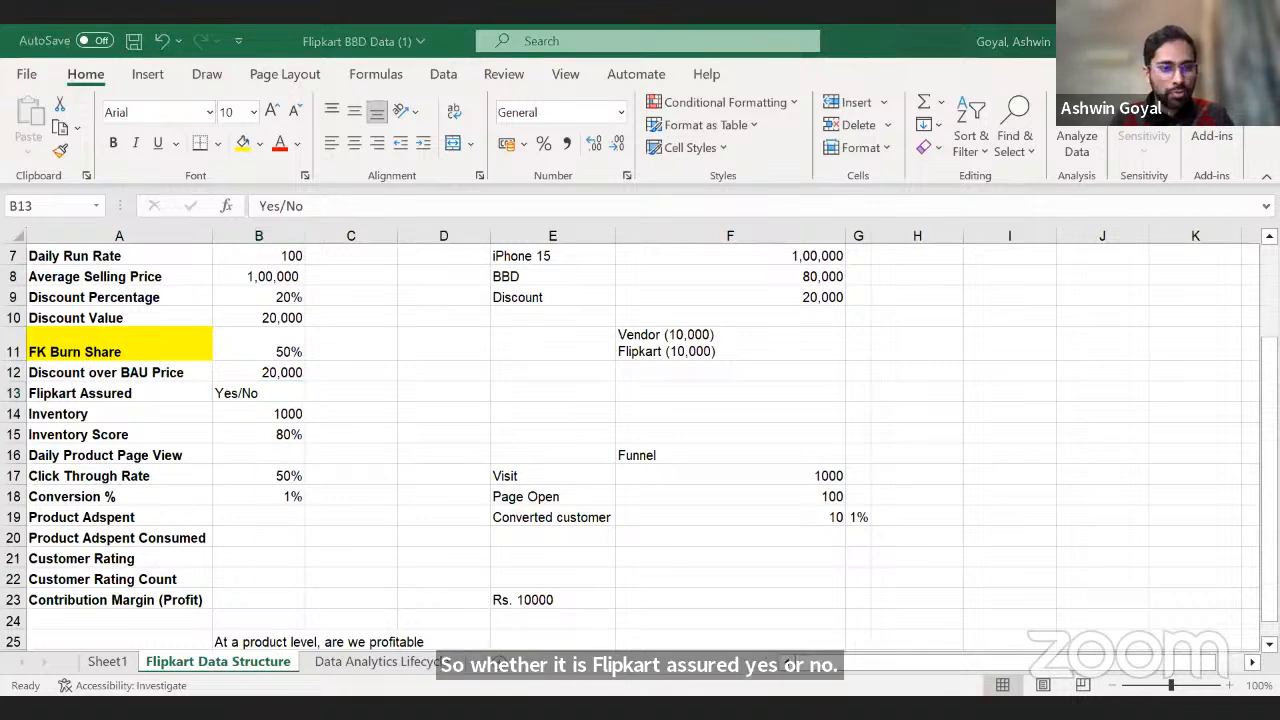
Go through the Inventory, Inventory Score and Daily Product Page View fields in rows 14 to 16.
{"action": "left_click", "coordinate": [249, 411]}
{"action": "left_click", "coordinate": [248, 413]}
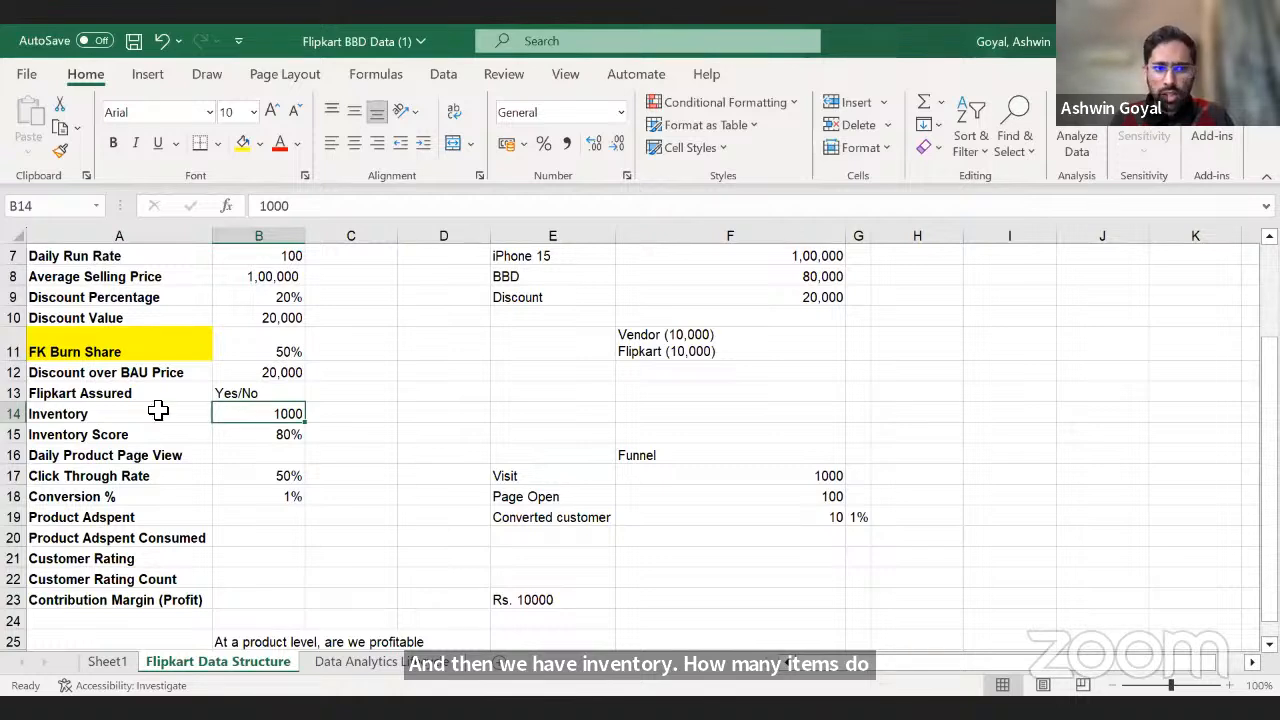
{"action": "left_click_drag", "start_coordinate": [160, 411], "coordinate": [257, 414]}
{"action": "left_click", "coordinate": [255, 413]}
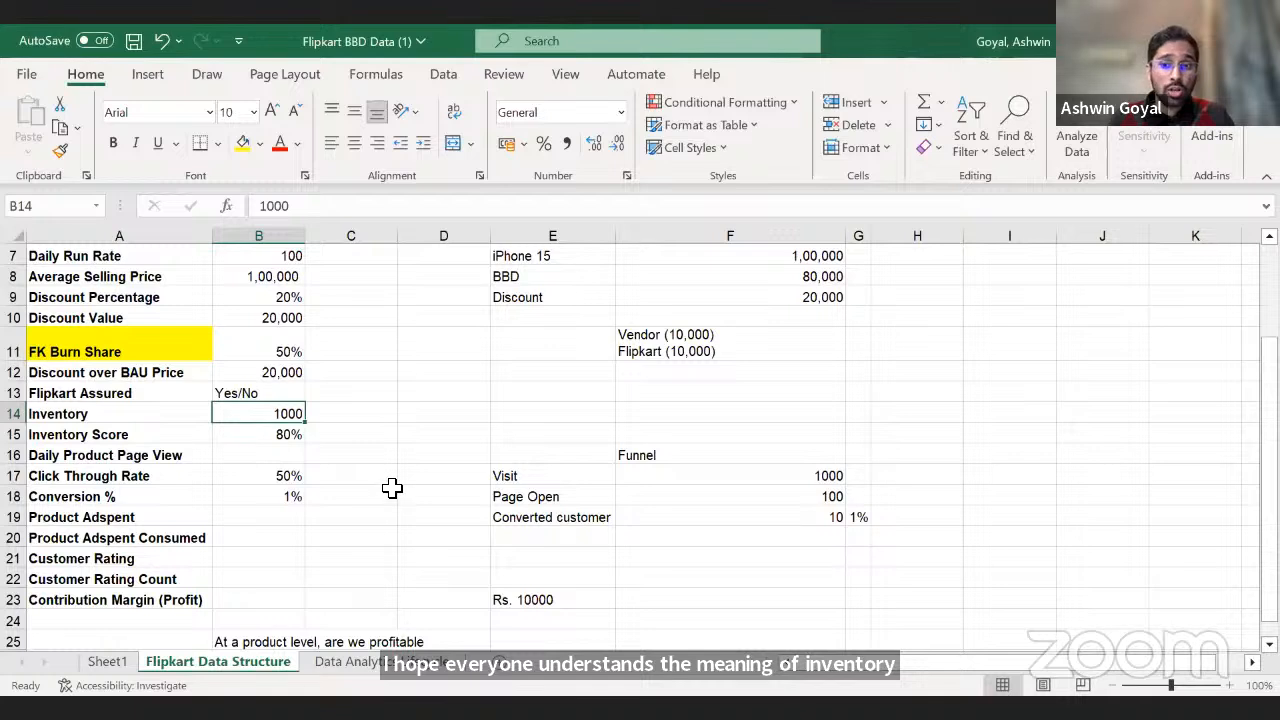
{"action": "double_click", "coordinate": [288, 414]}
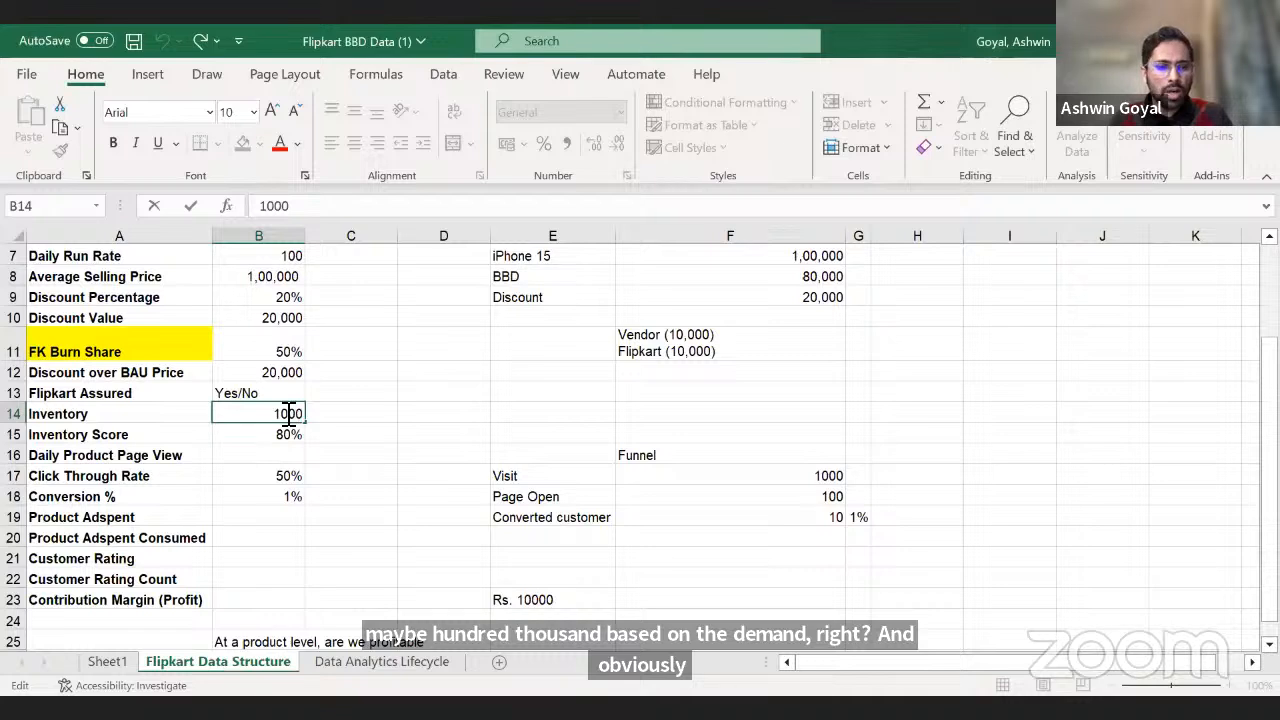
{"action": "left_click", "coordinate": [157, 443]}
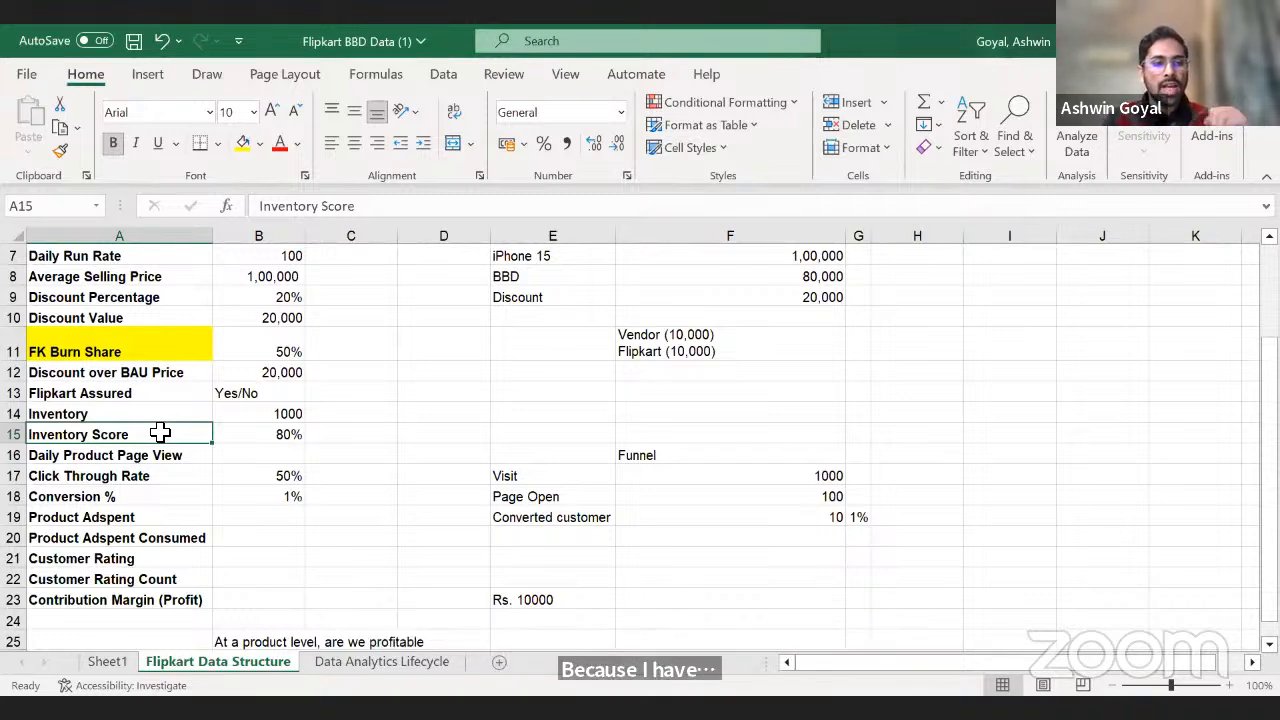
{"action": "key", "text": "Down"}
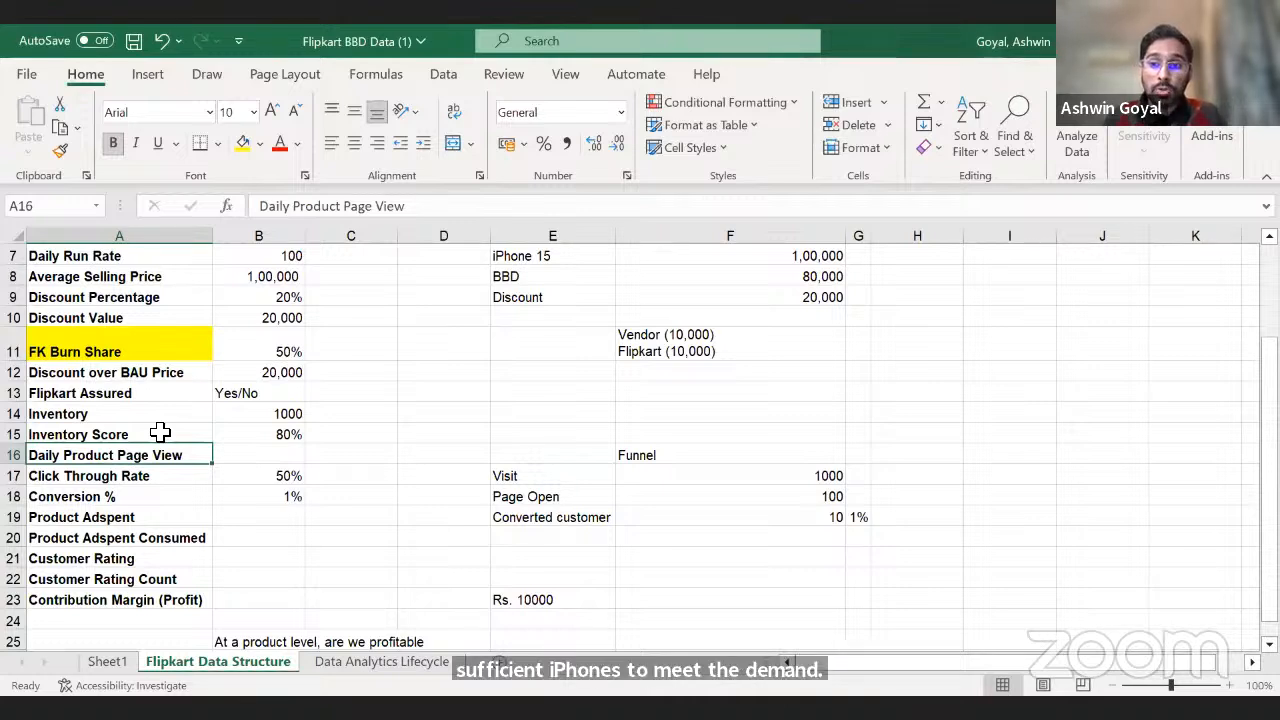
{"action": "key", "text": "Right"}
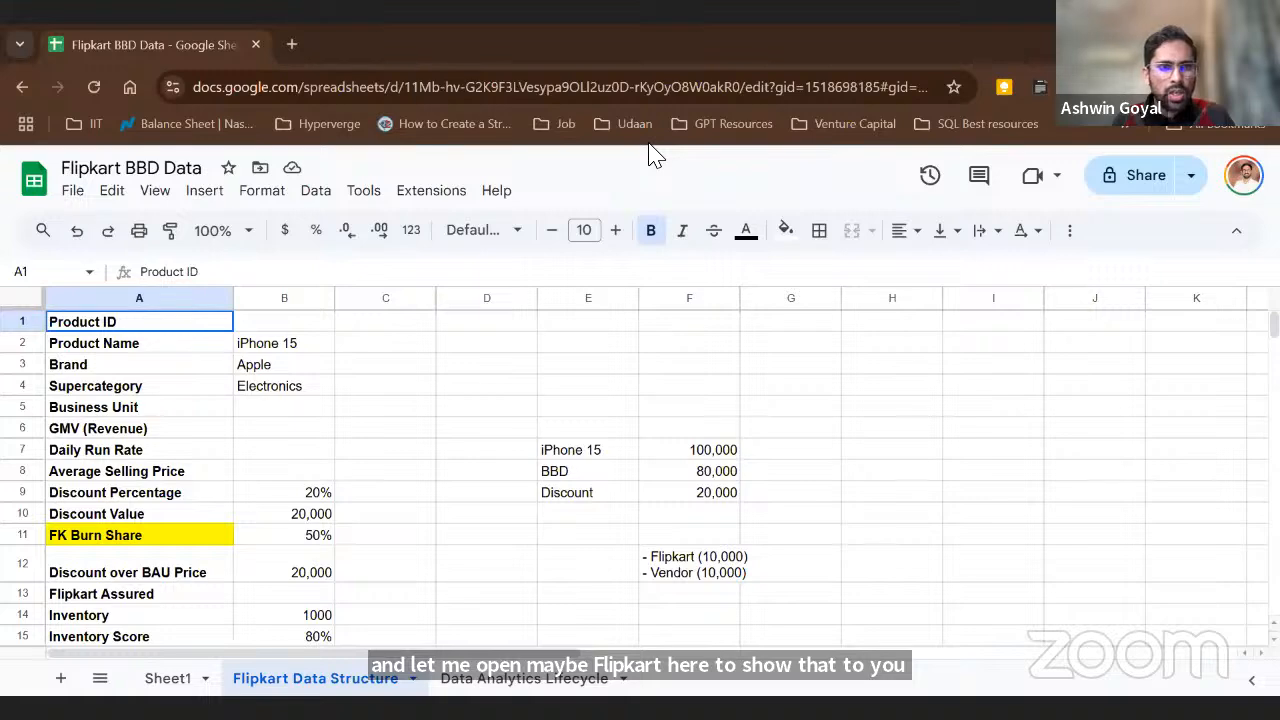
Open a new tab in the web browser and go to Flipkart by entering flipkart.
{"action": "left_click", "coordinate": [289, 46]}
{"action": "type", "text": "fli"}
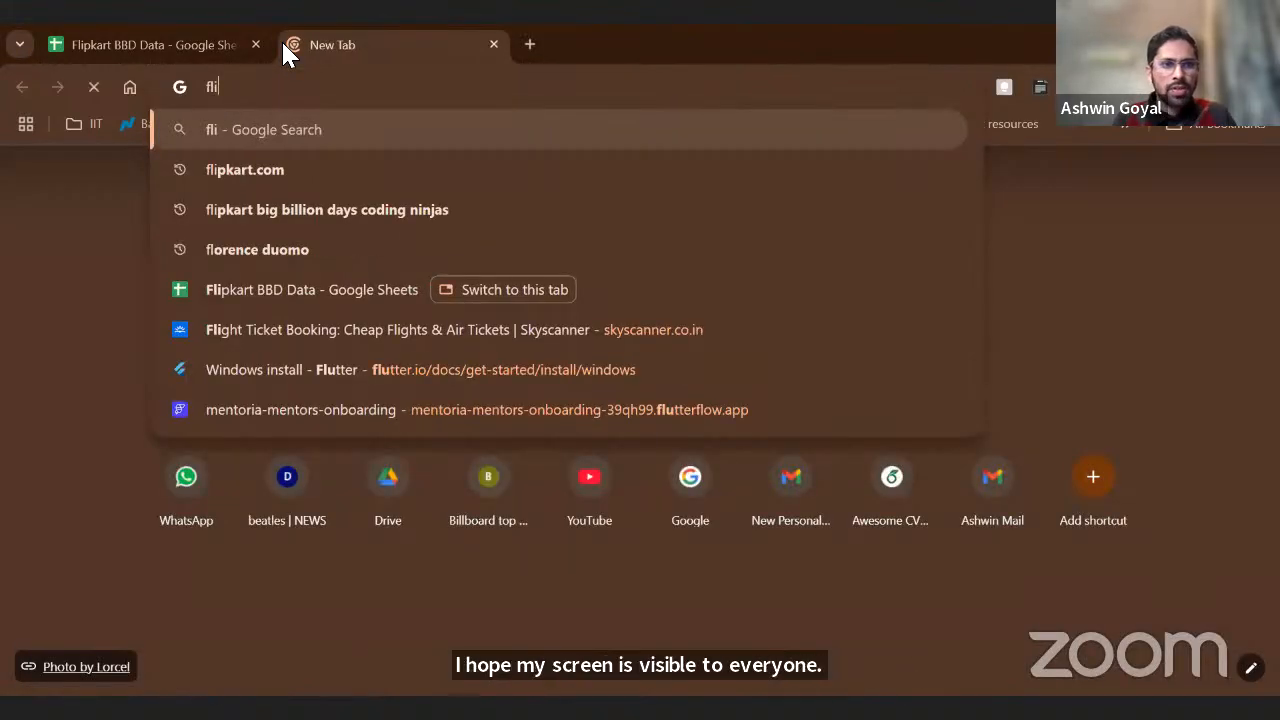
{"action": "type", "text": "pkart"}
{"action": "key", "text": "Return"}
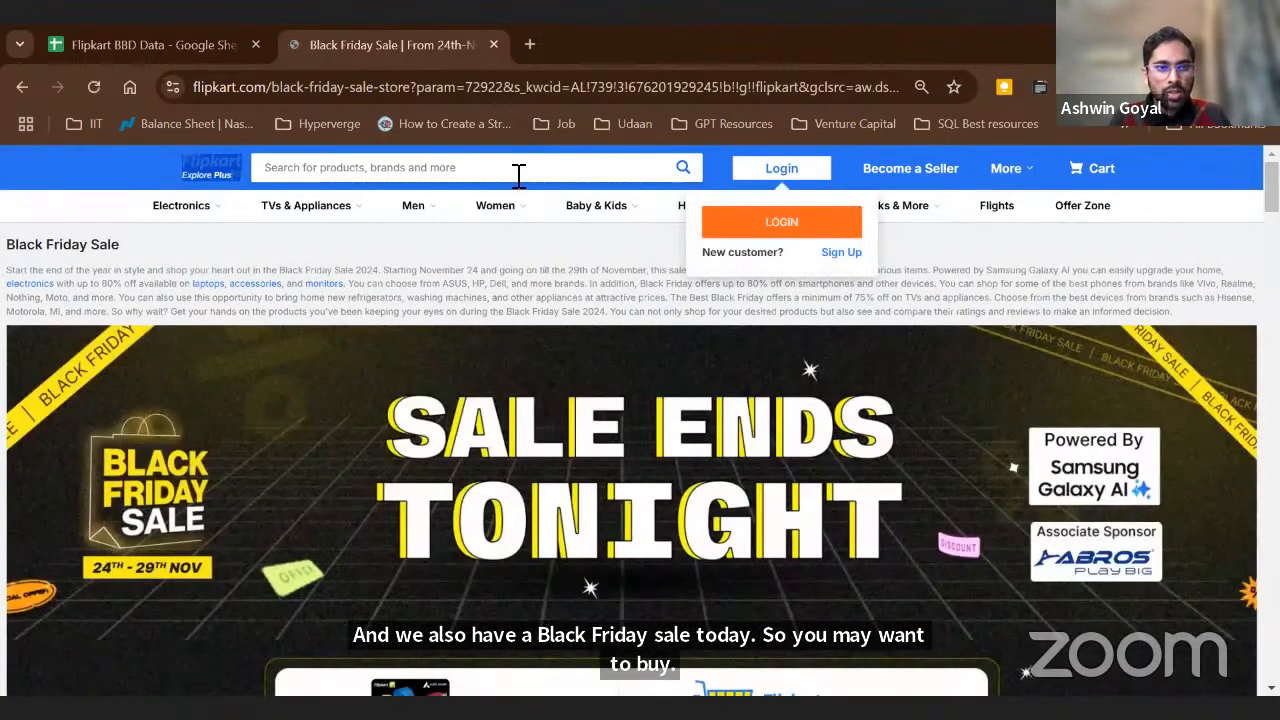
Search Flipkart for Apple iphone 15 and look over the product list view.
{"action": "left_click", "coordinate": [518, 172]}
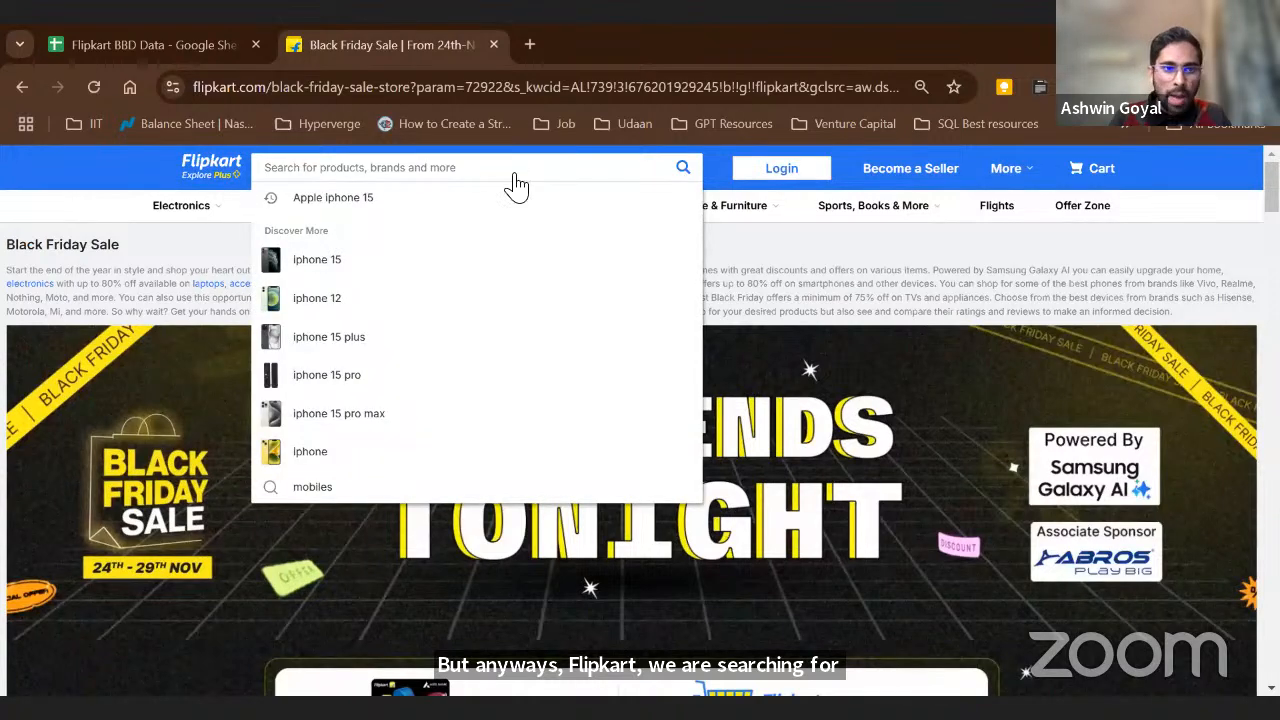
{"action": "left_click", "coordinate": [455, 199]}
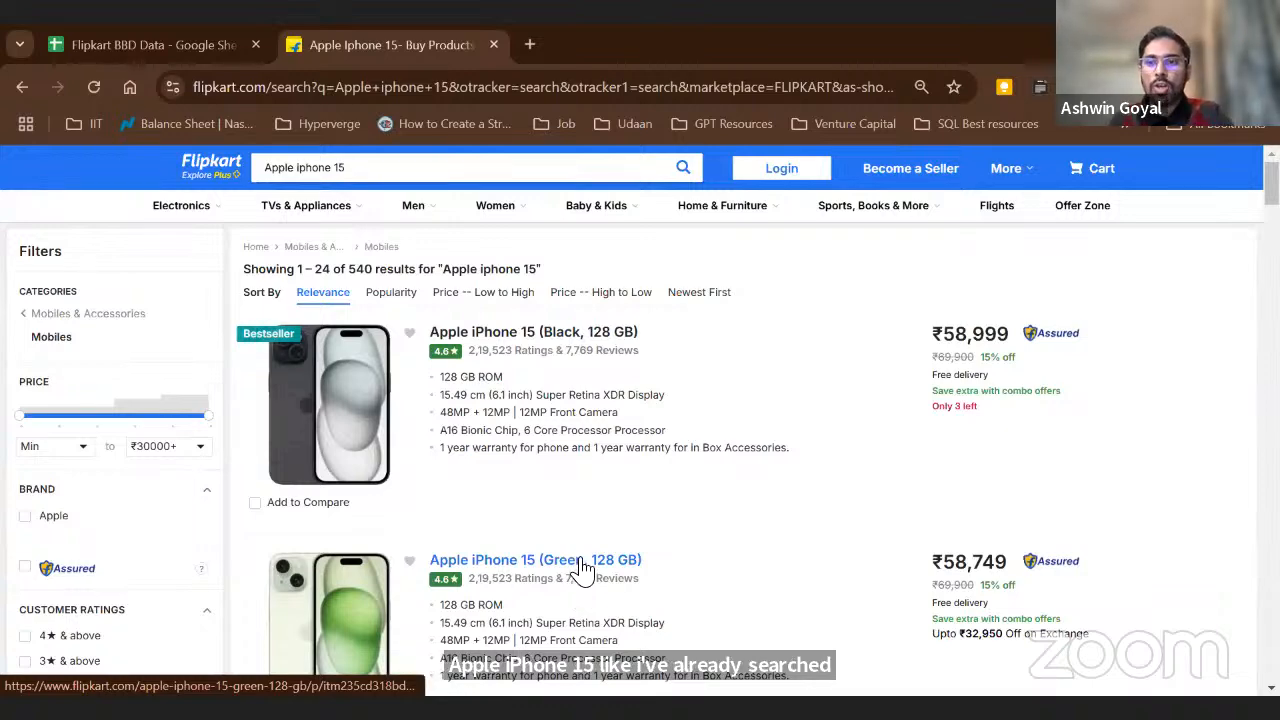
{"action": "scroll", "coordinate": [590, 450], "scroll_direction": "down", "scroll_amount": 3}
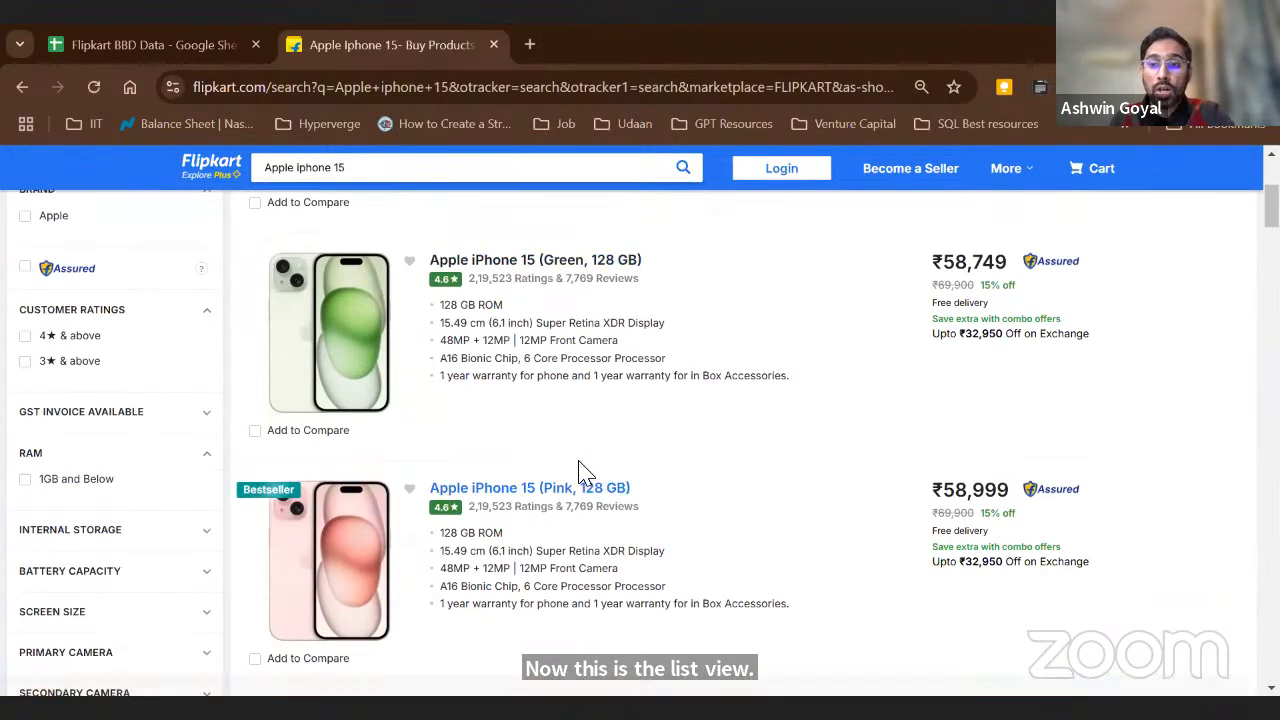
{"action": "scroll", "coordinate": [571, 306], "scroll_direction": "up", "scroll_amount": 3}
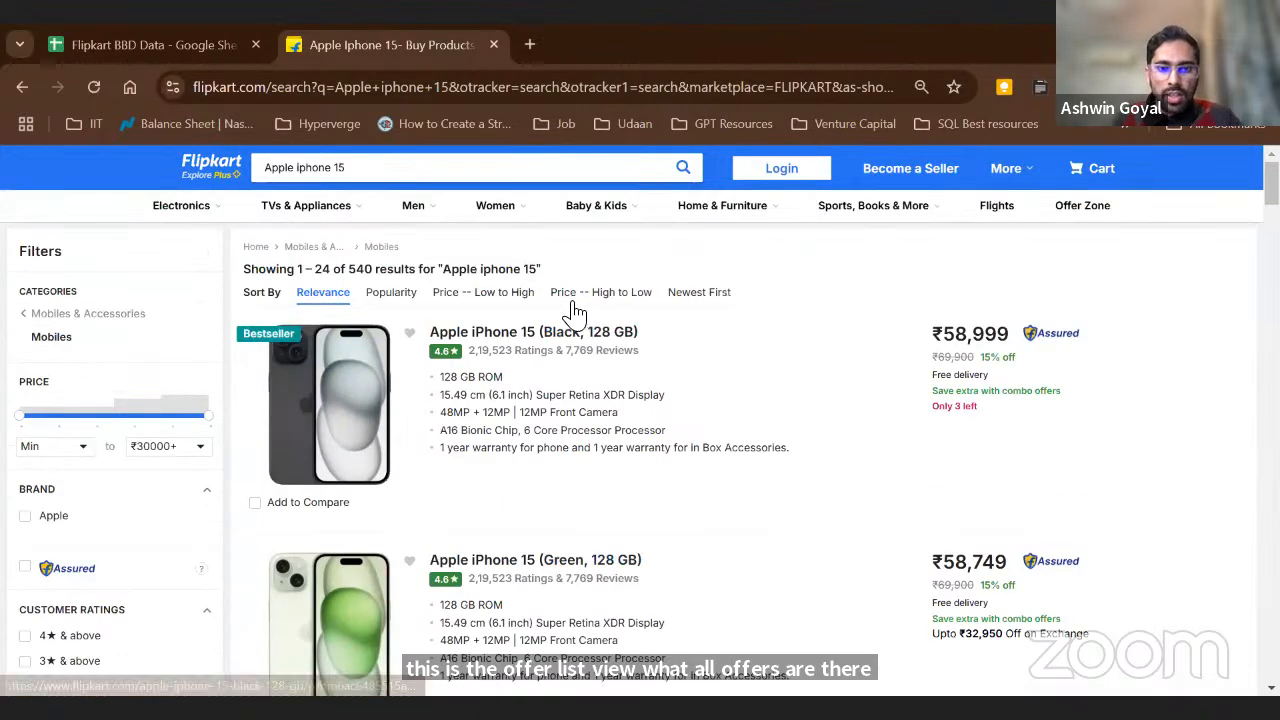
Open the product details page of the Apple iPhone 15 (Black, 128 GB) and skim its description and offers.
{"action": "left_click", "coordinate": [617, 360]}
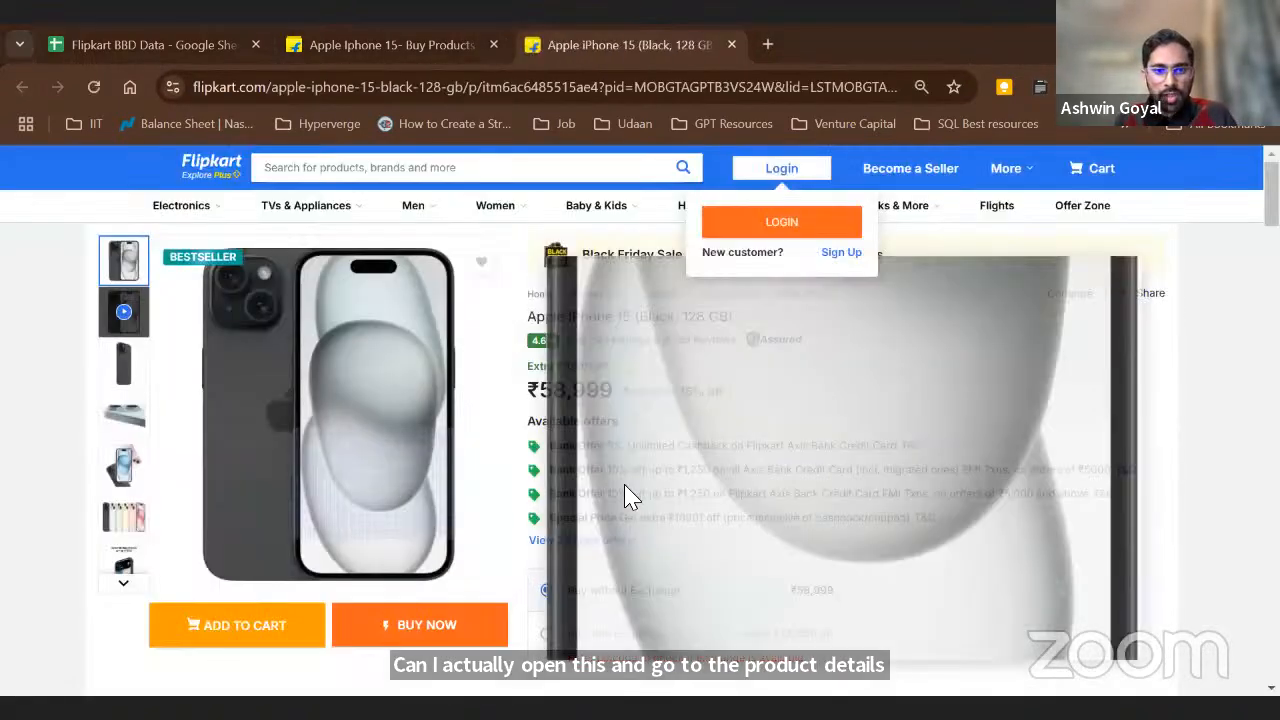
{"action": "scroll", "coordinate": [640, 480], "scroll_direction": "down", "scroll_amount": 2}
{"action": "scroll", "coordinate": [650, 474], "scroll_direction": "down", "scroll_amount": 5}
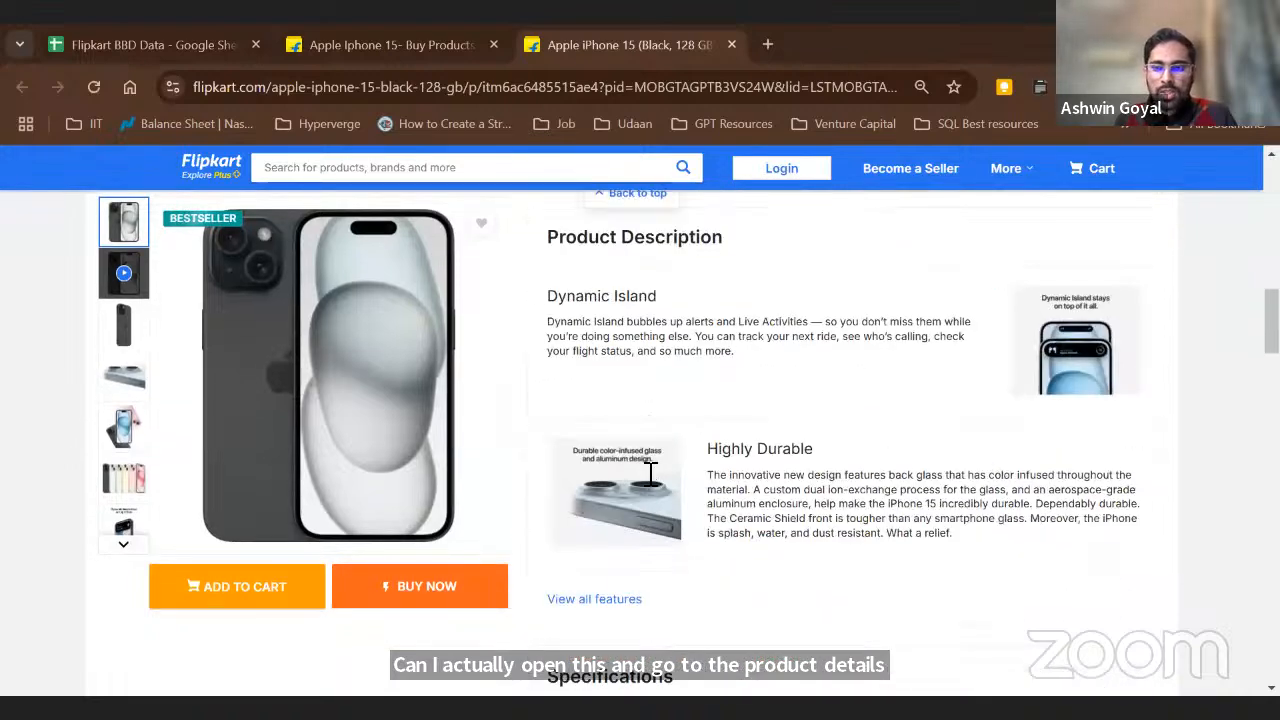
{"action": "scroll", "coordinate": [650, 474], "scroll_direction": "up", "scroll_amount": 7}
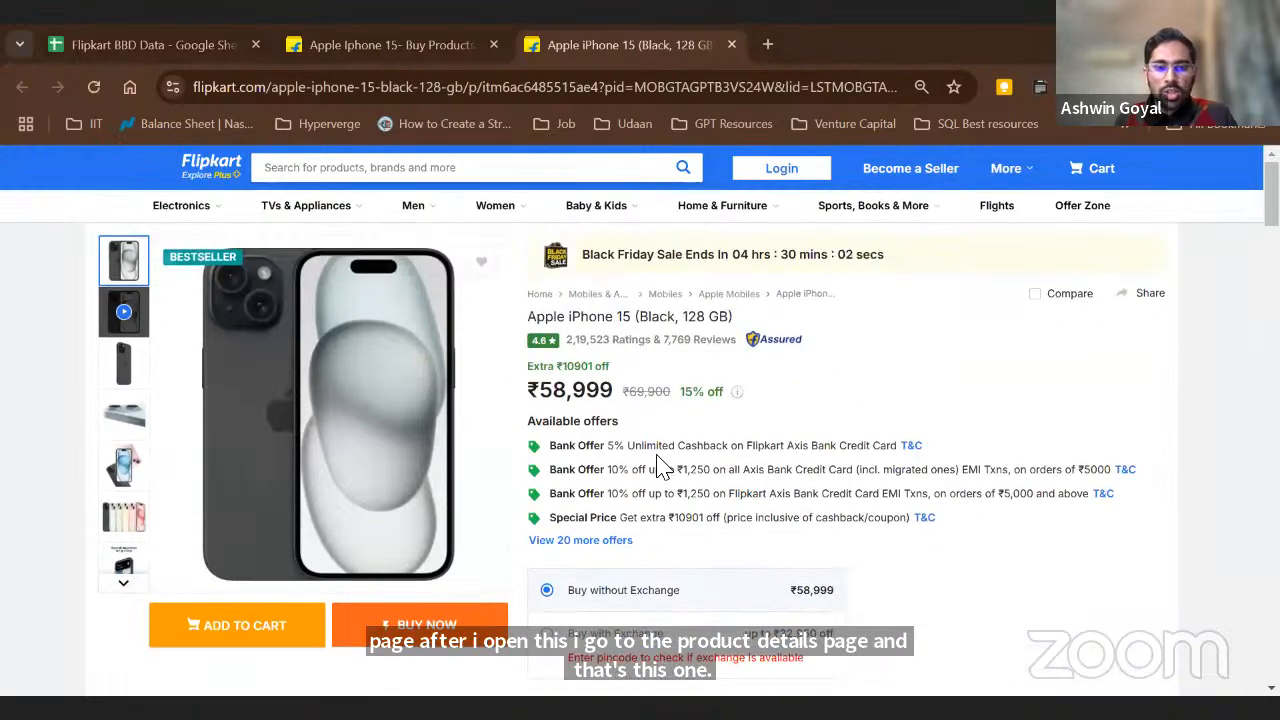
Return to the Apple iphone 15 search results and look over the product list.
{"action": "key", "text": "ctrl+shift+Tab"}
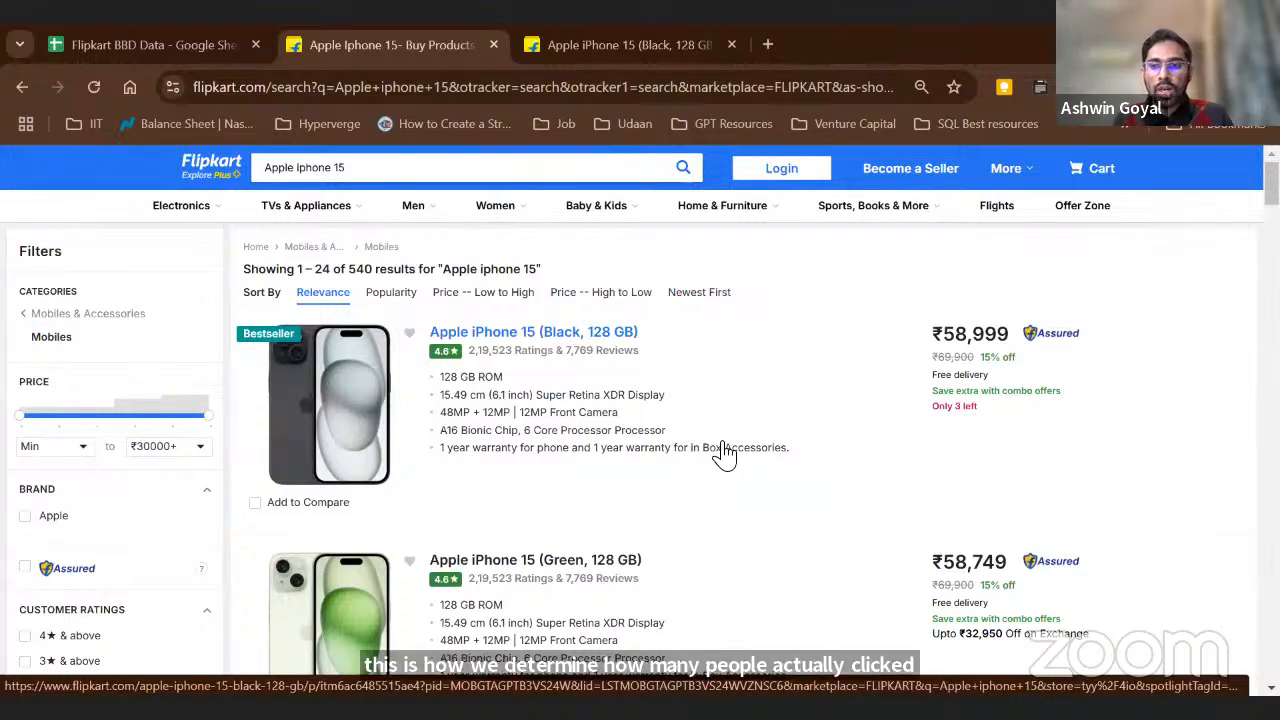
{"action": "scroll", "coordinate": [717, 377], "scroll_direction": "down", "scroll_amount": 15}
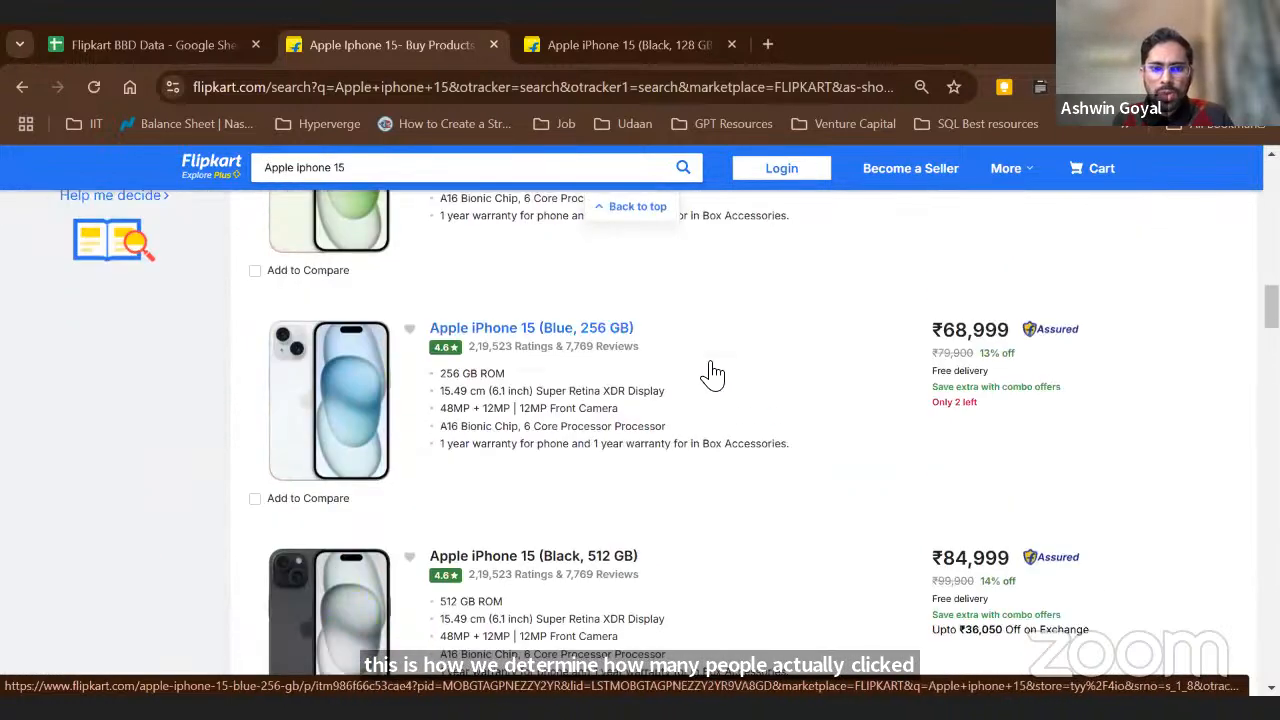
{"action": "scroll", "coordinate": [717, 377], "scroll_direction": "up", "scroll_amount": 15}
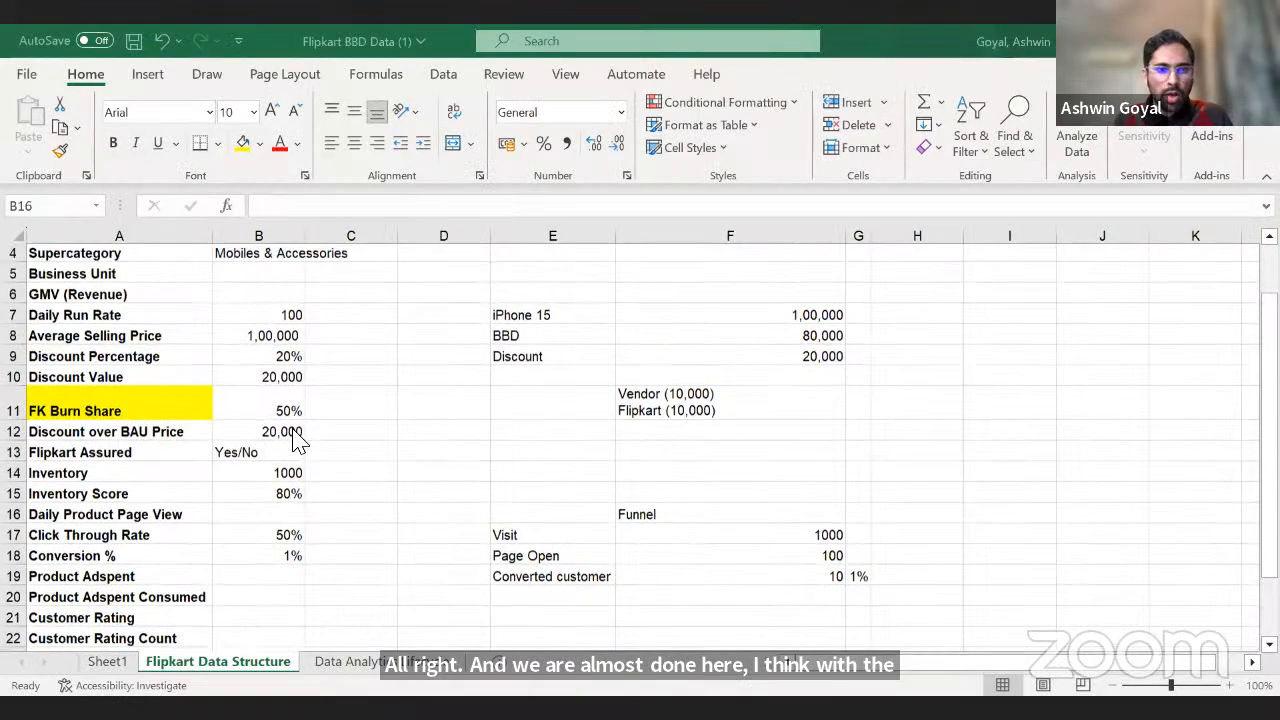
Go back to the Excel workbook and go through the Click Through Rate, Conversion % and Product Adspent fields in rows 17 to 19.
{"action": "scroll", "coordinate": [300, 440], "scroll_direction": "down", "scroll_amount": 3}
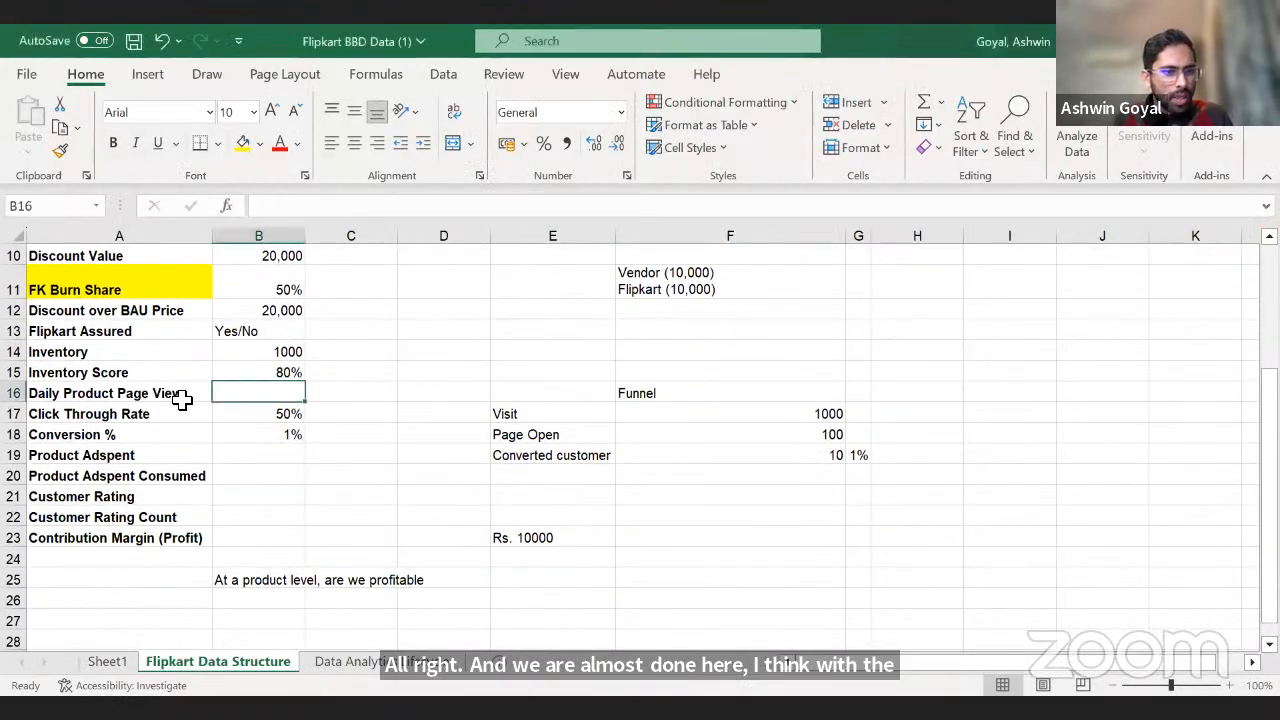
{"action": "left_click", "coordinate": [257, 418]}
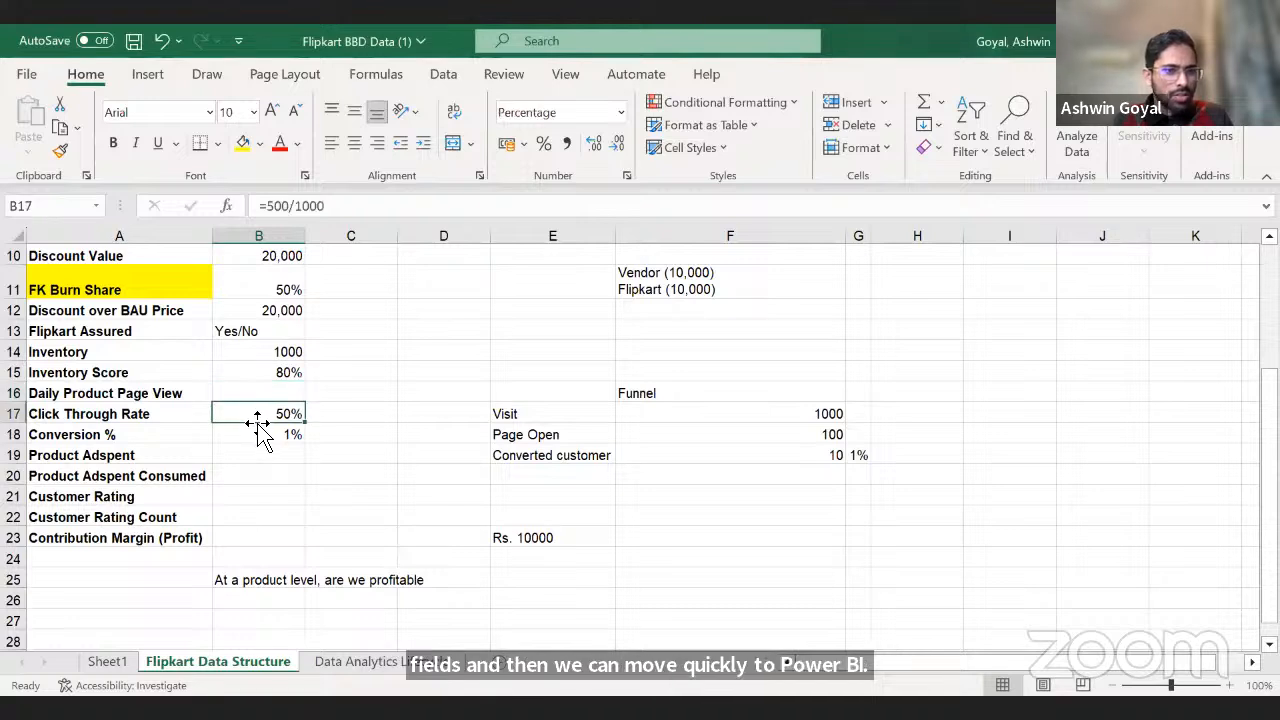
{"action": "left_click", "coordinate": [254, 436]}
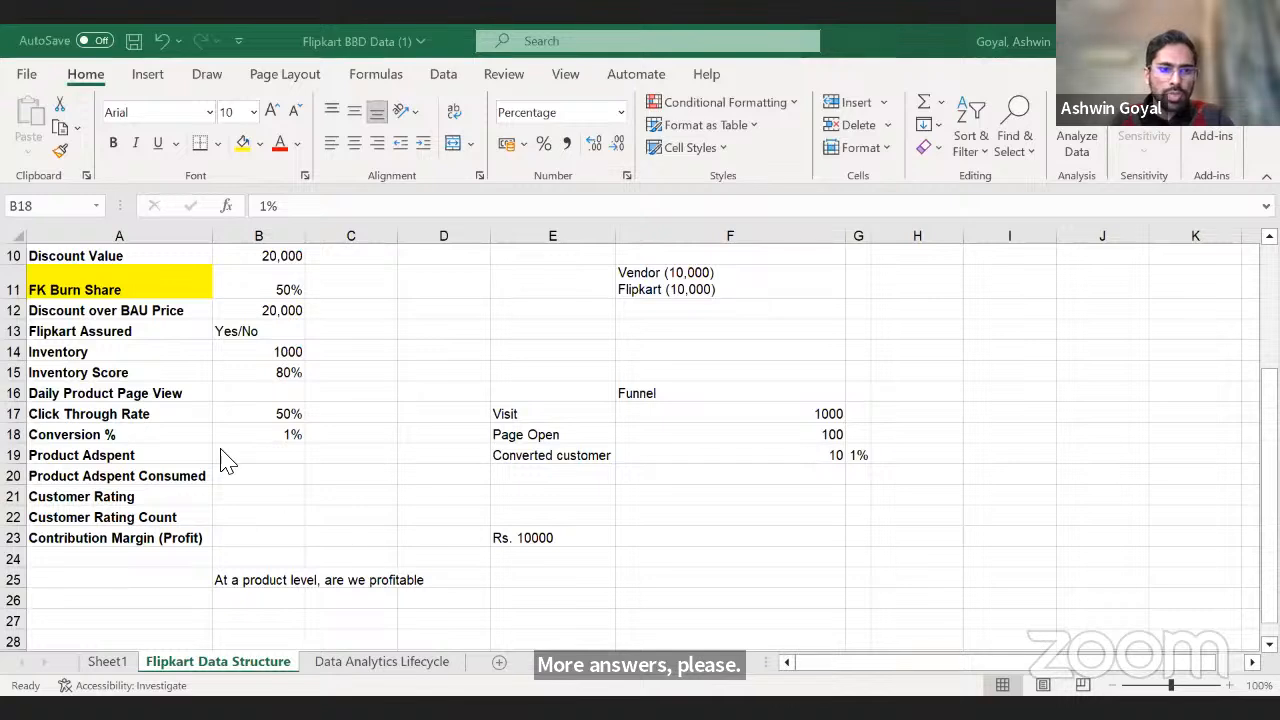
{"action": "left_click", "coordinate": [190, 438]}
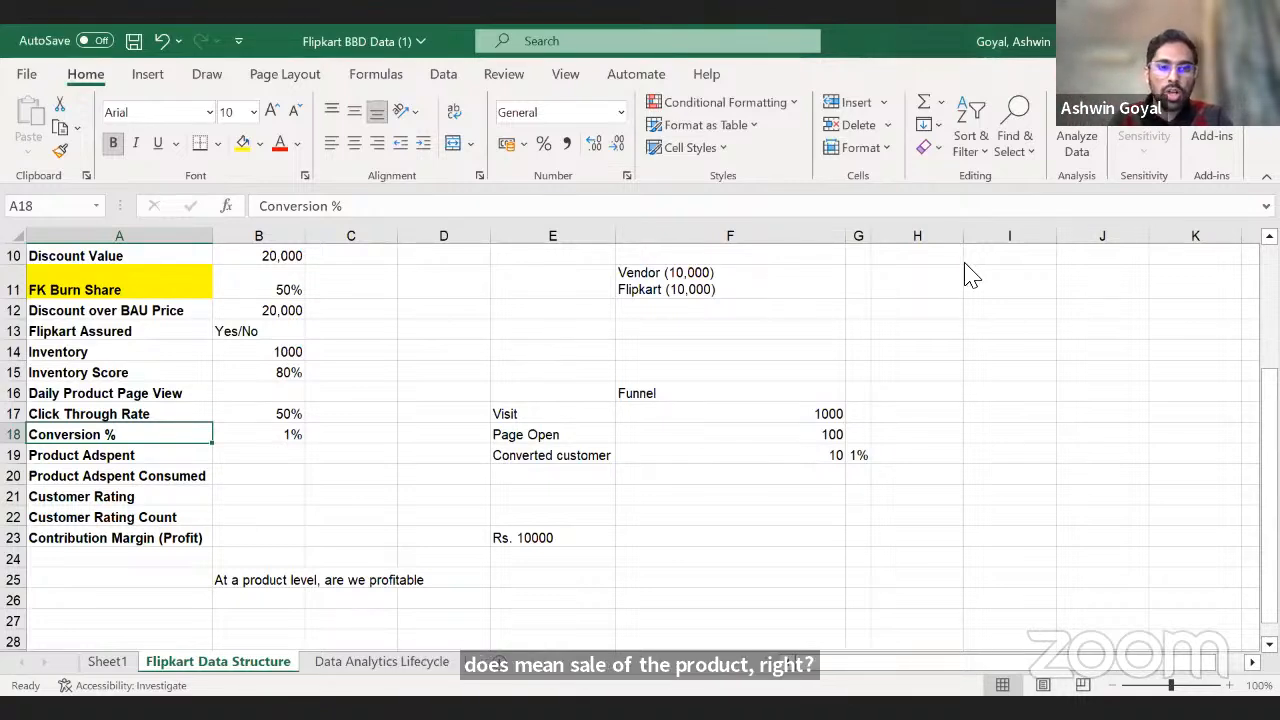
{"action": "left_click", "coordinate": [483, 383]}
{"action": "left_click", "coordinate": [250, 457]}
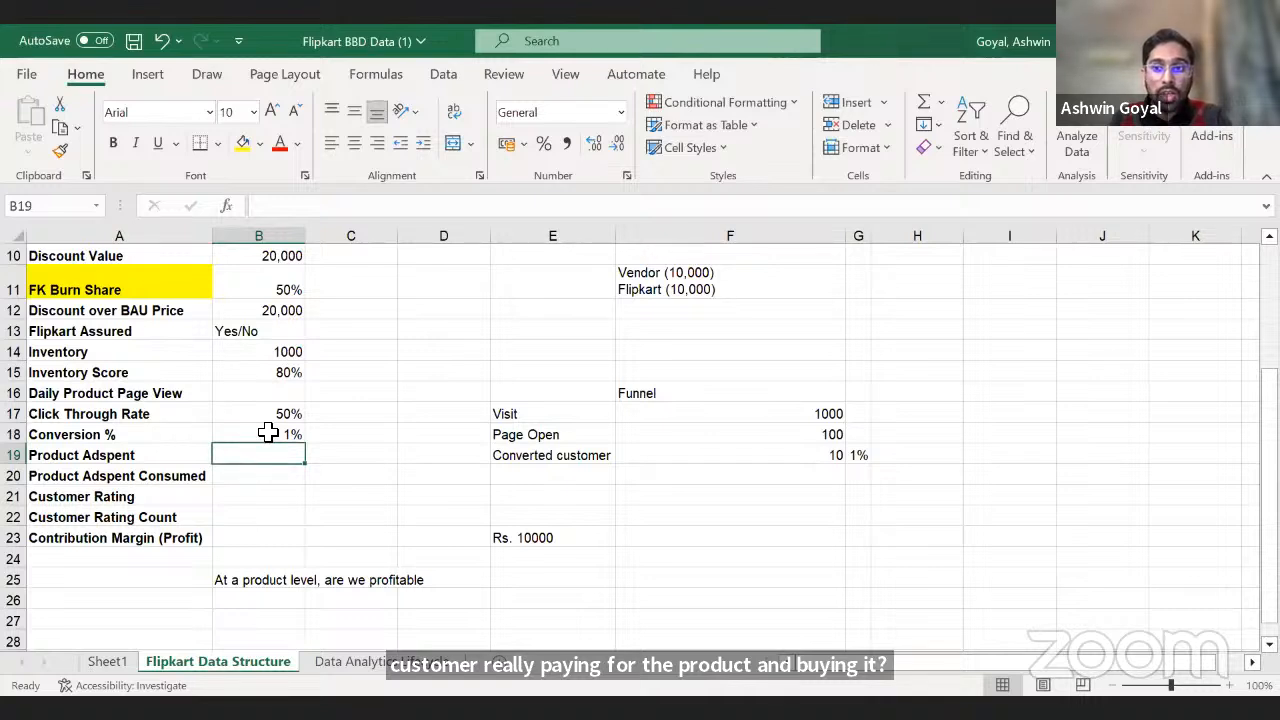
Set the Daily Product Page View sample value in B16 to 1000.
{"action": "left_click", "coordinate": [300, 393]}
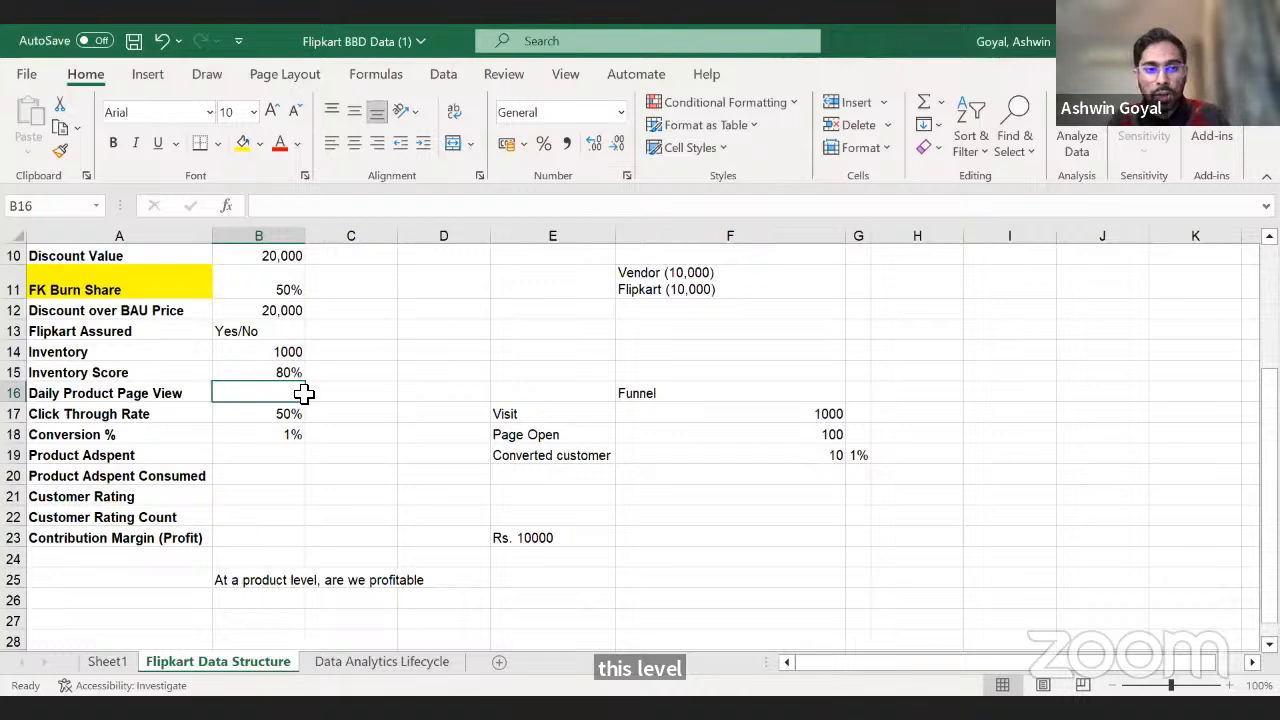
{"action": "type", "text": "1000"}
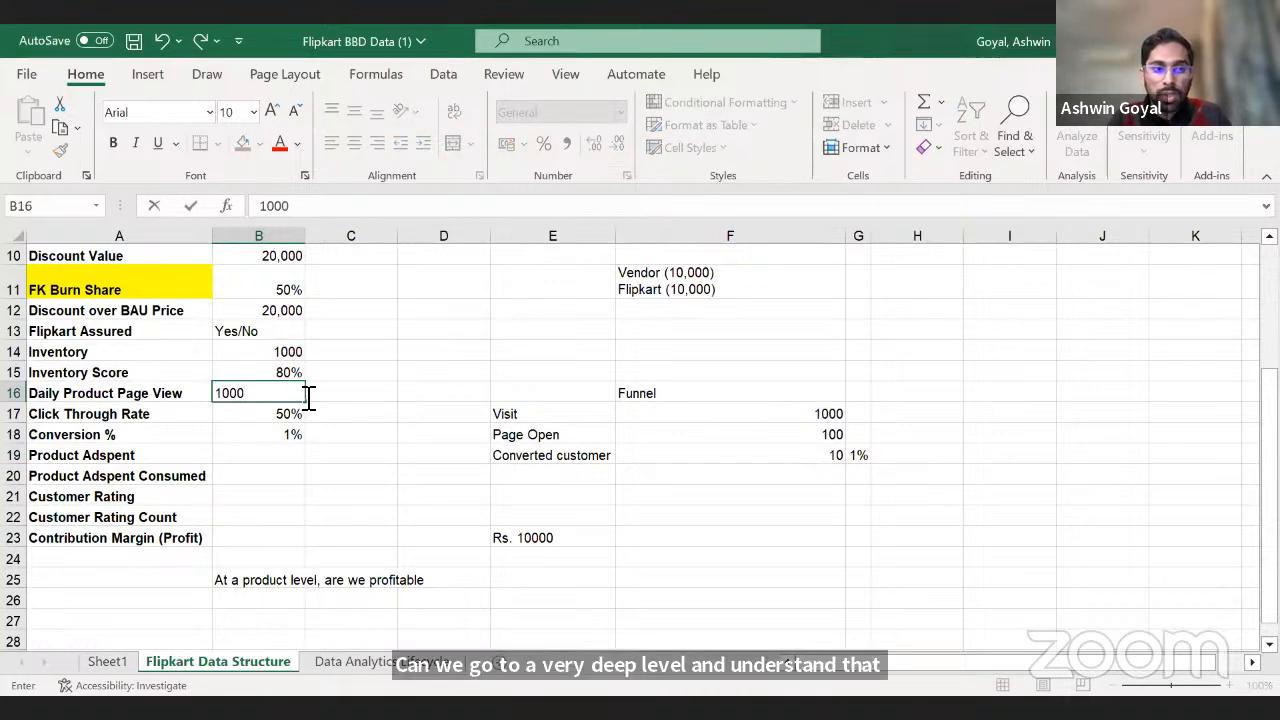
{"action": "key", "text": "Return"}
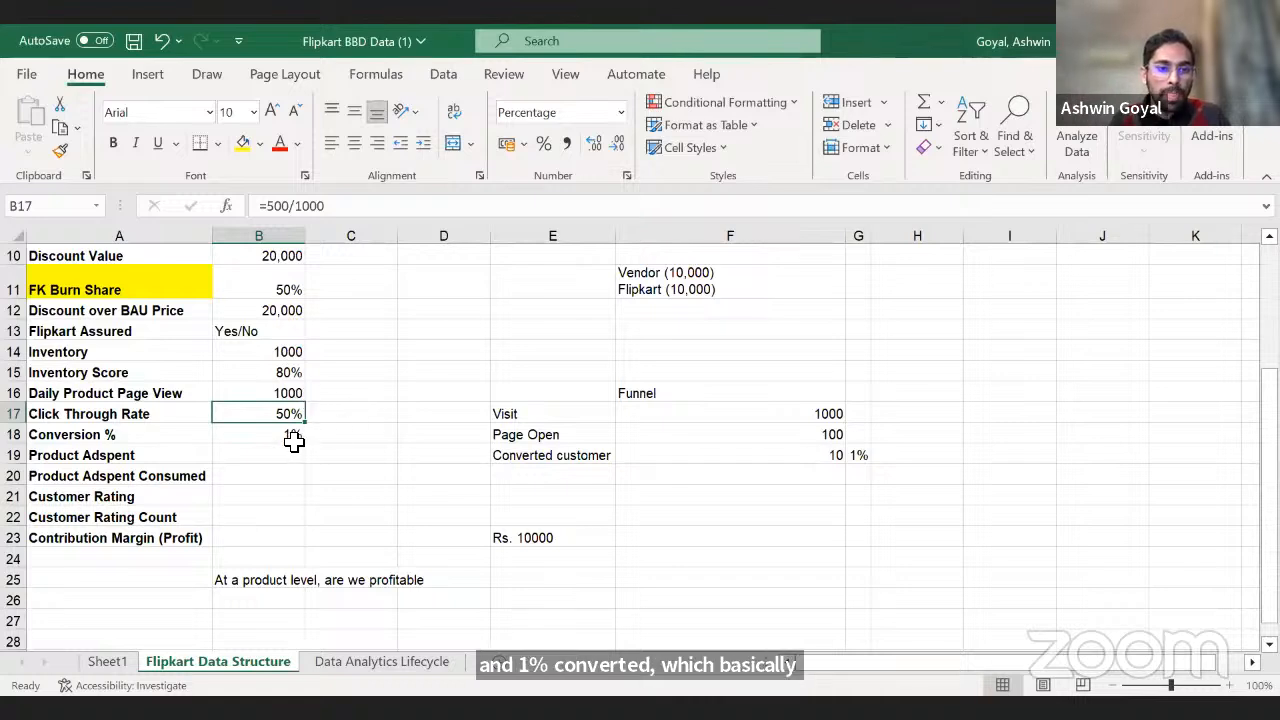
Calculate the number of converted customers in C18 with =B18*B16, and clear the cell again.
{"action": "left_click", "coordinate": [293, 441]}
{"action": "left_click", "coordinate": [316, 431]}
{"action": "type", "text": "="}
{"action": "key", "text": "Left"}
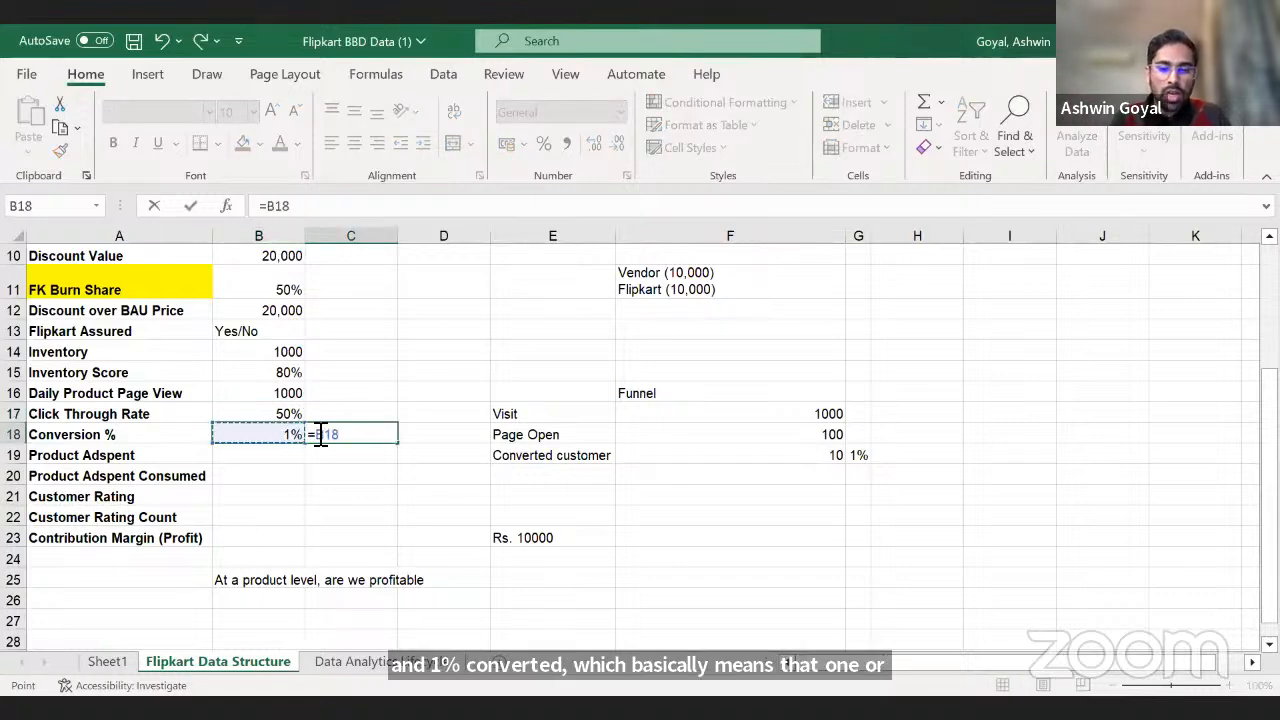
{"action": "type", "text": "*"}
{"action": "key", "text": "Left"}
{"action": "key", "text": "Up"}
{"action": "key", "text": "Up"}
{"action": "key", "text": "Return"}
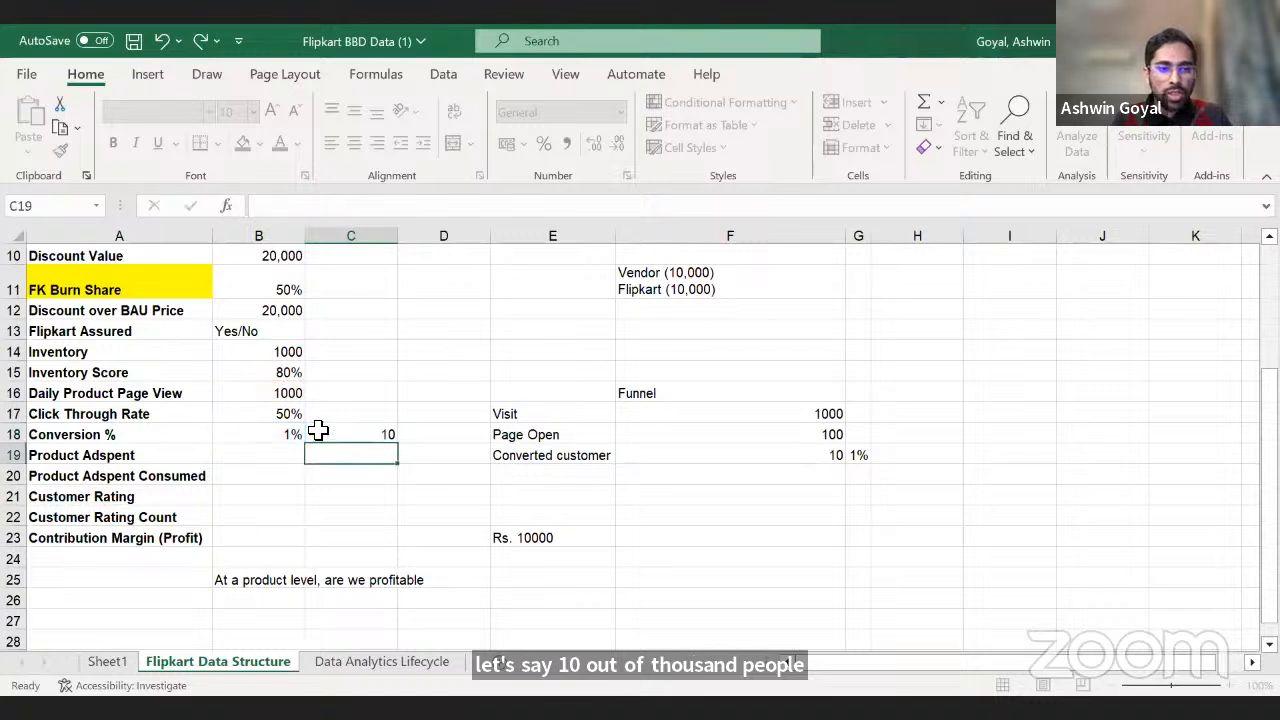
{"action": "left_click", "coordinate": [318, 430]}
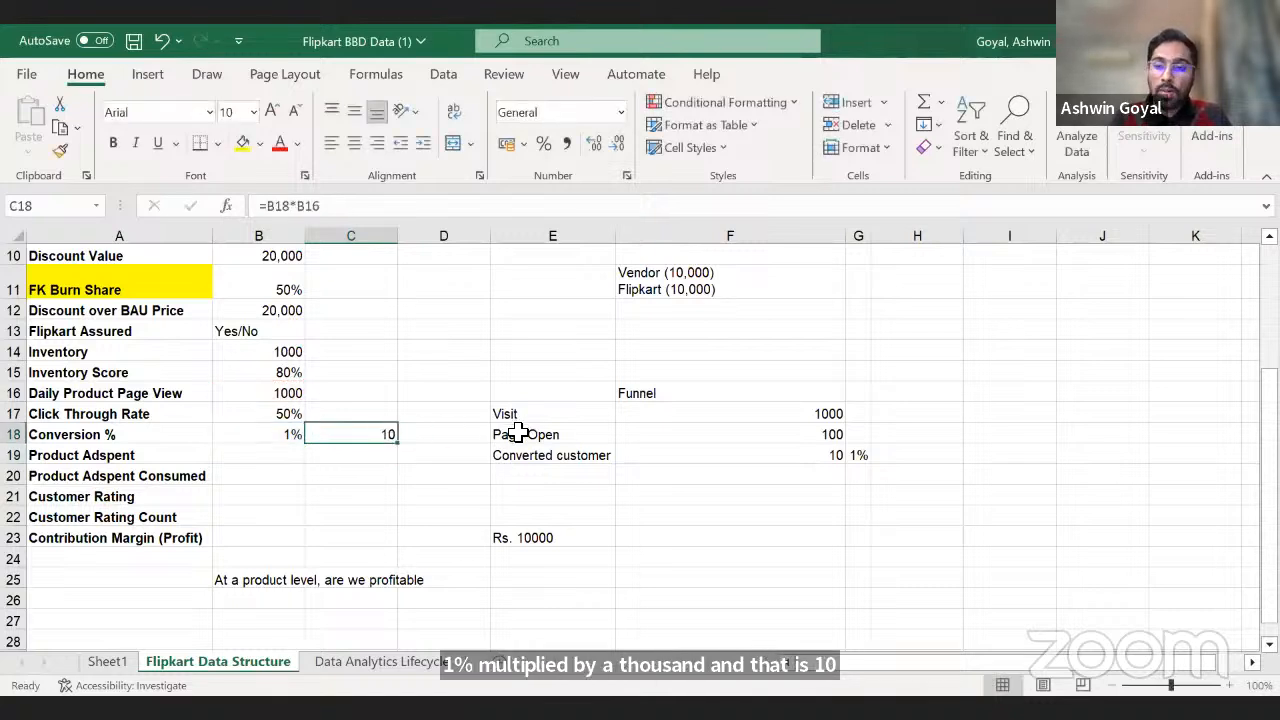
{"action": "key", "text": "Delete"}
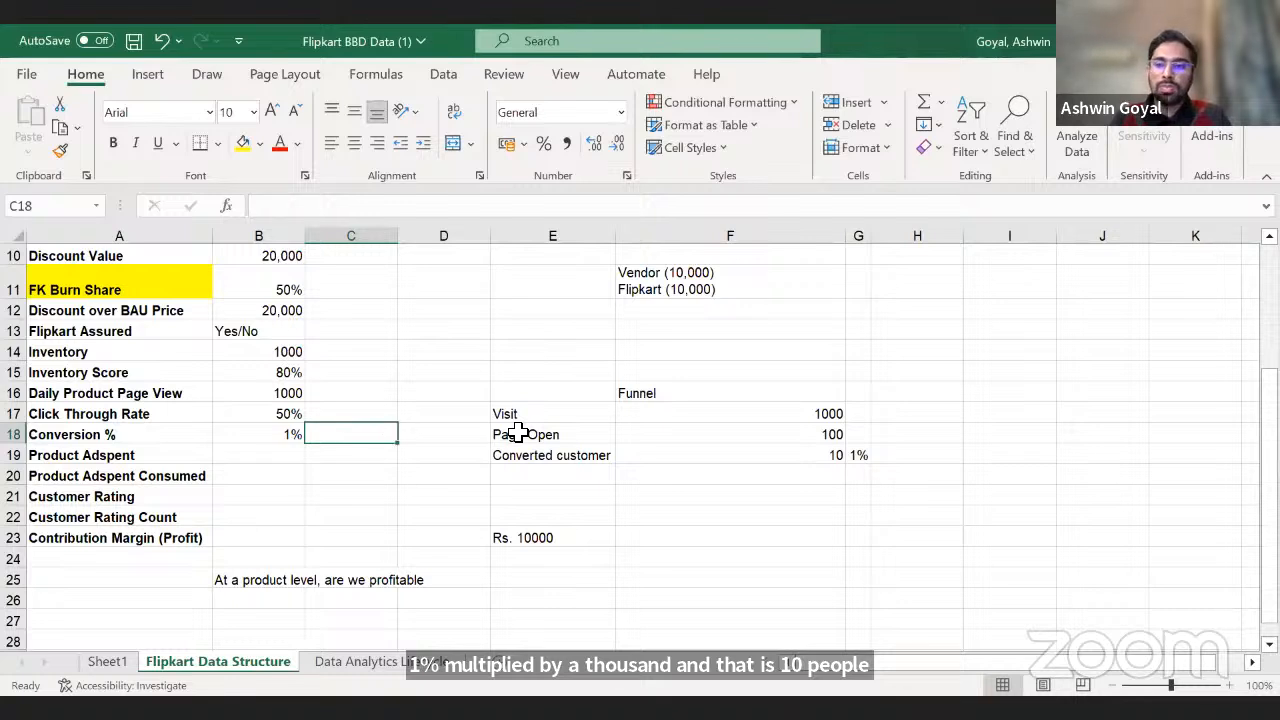
Go through the Product Adspent, Product Adspent Consumed, Customer Rating and Customer Rating Count fields in rows 19 to 22.
{"action": "key", "text": "Left"}
{"action": "key", "text": "Down"}
{"action": "key", "text": "Left"}
{"action": "key", "text": "shift+Down"}
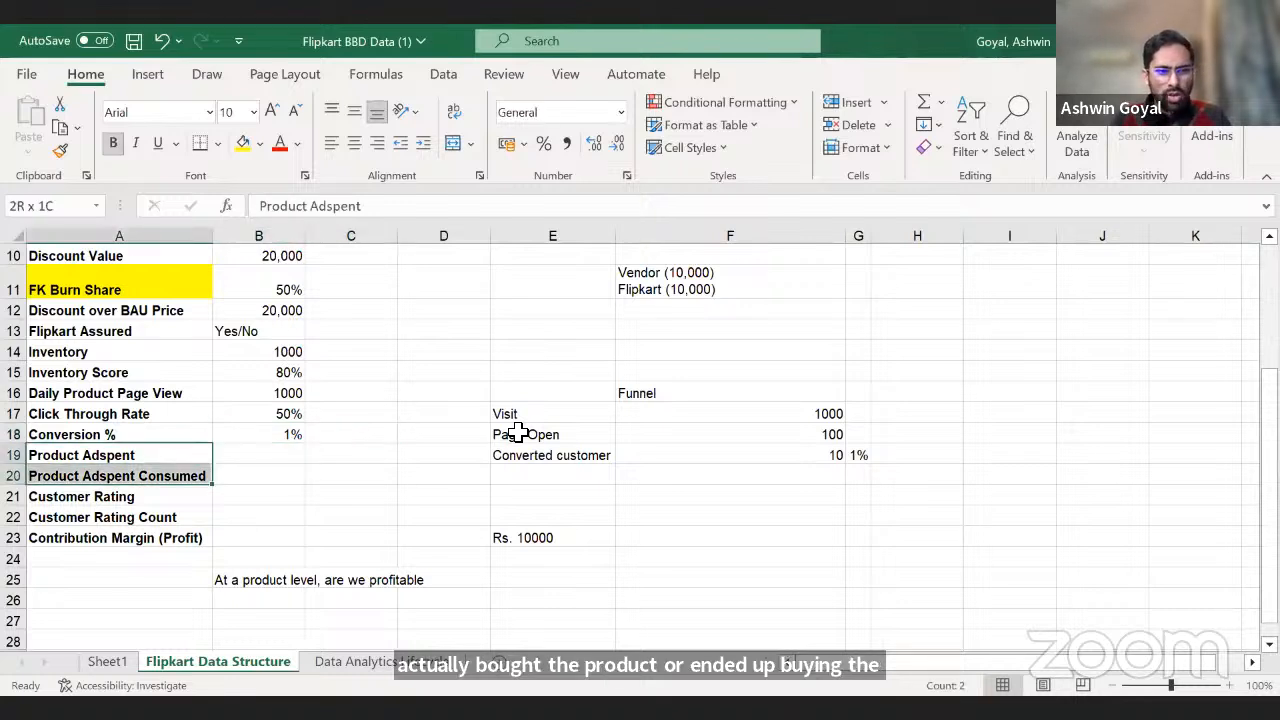
{"action": "key", "text": "shift+Down"}
{"action": "key", "text": "shift+Down"}
{"action": "key", "text": "shift+Up"}
{"action": "key", "text": "shift+Up"}
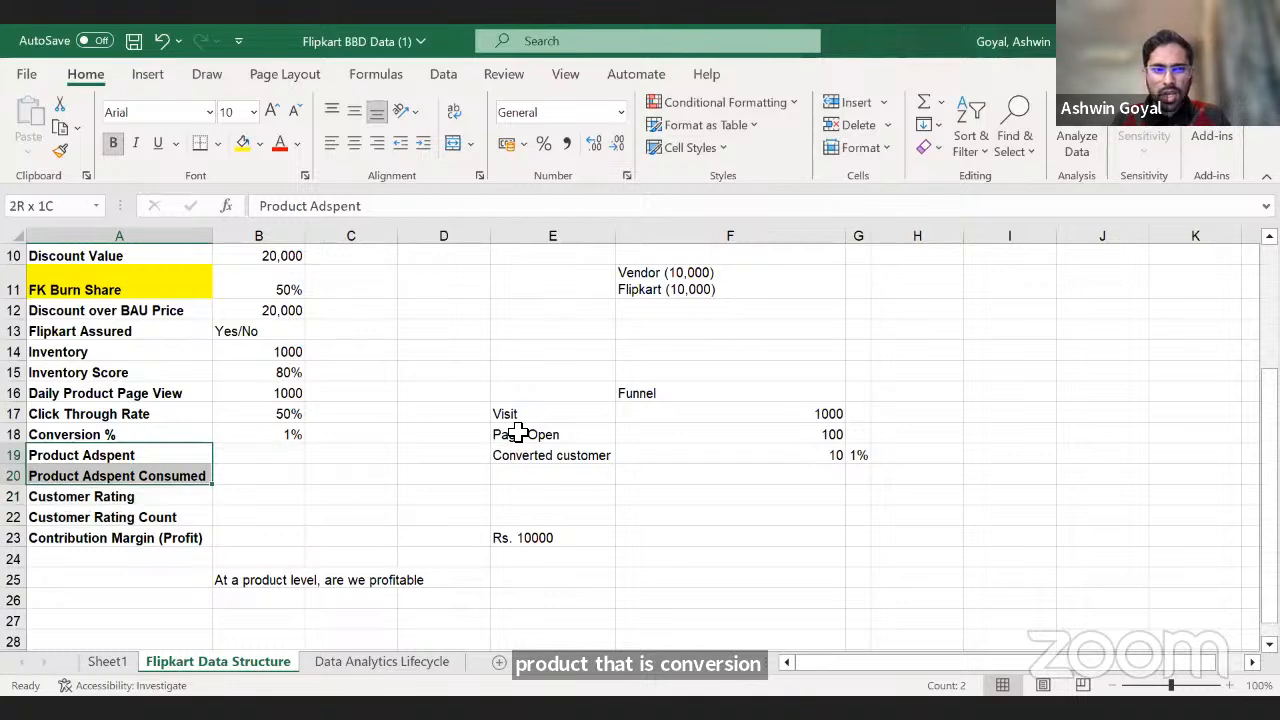
{"action": "key", "text": "Right"}
{"action": "key", "text": "Left"}
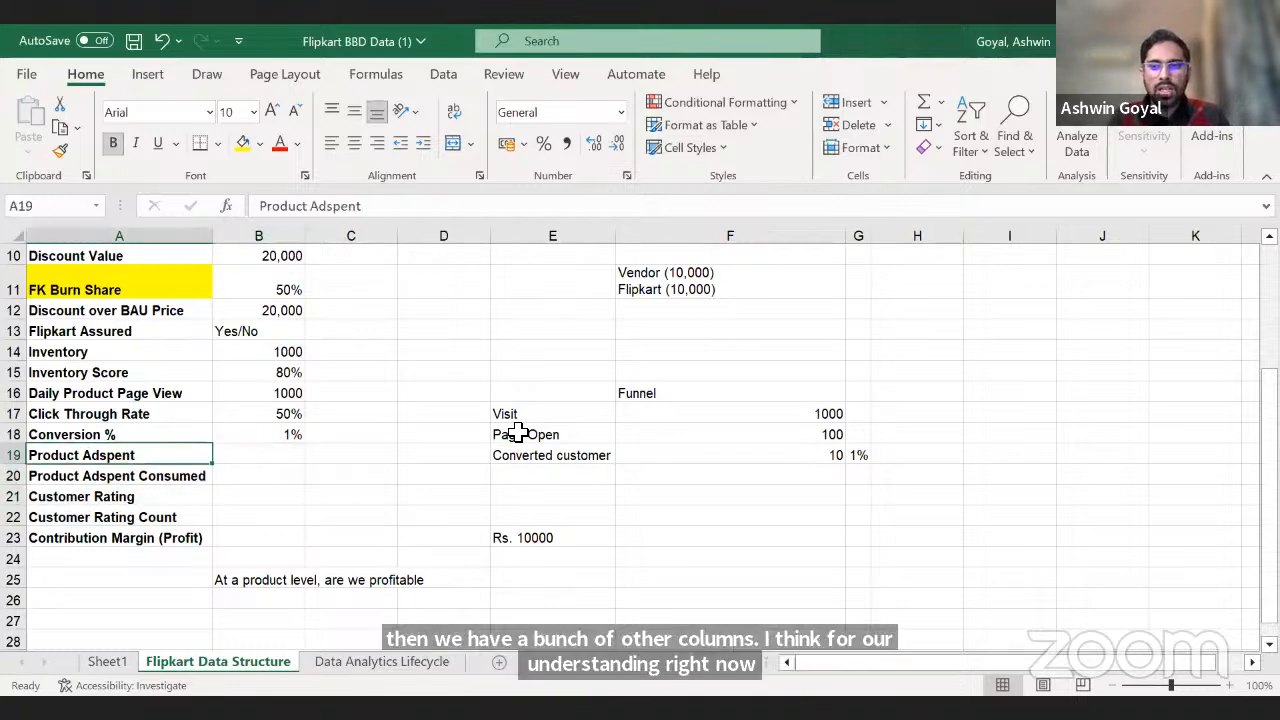
{"action": "key", "text": "Right"}
{"action": "key", "text": "Down"}
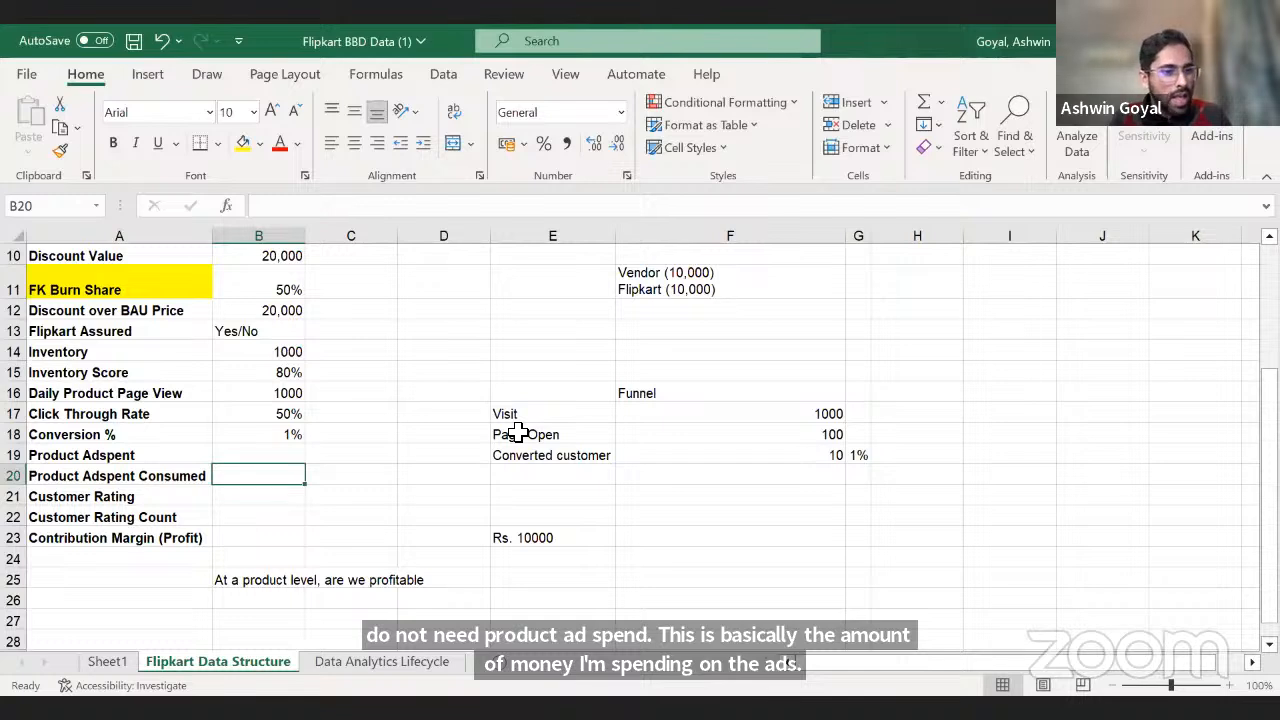
{"action": "key", "text": "Return"}
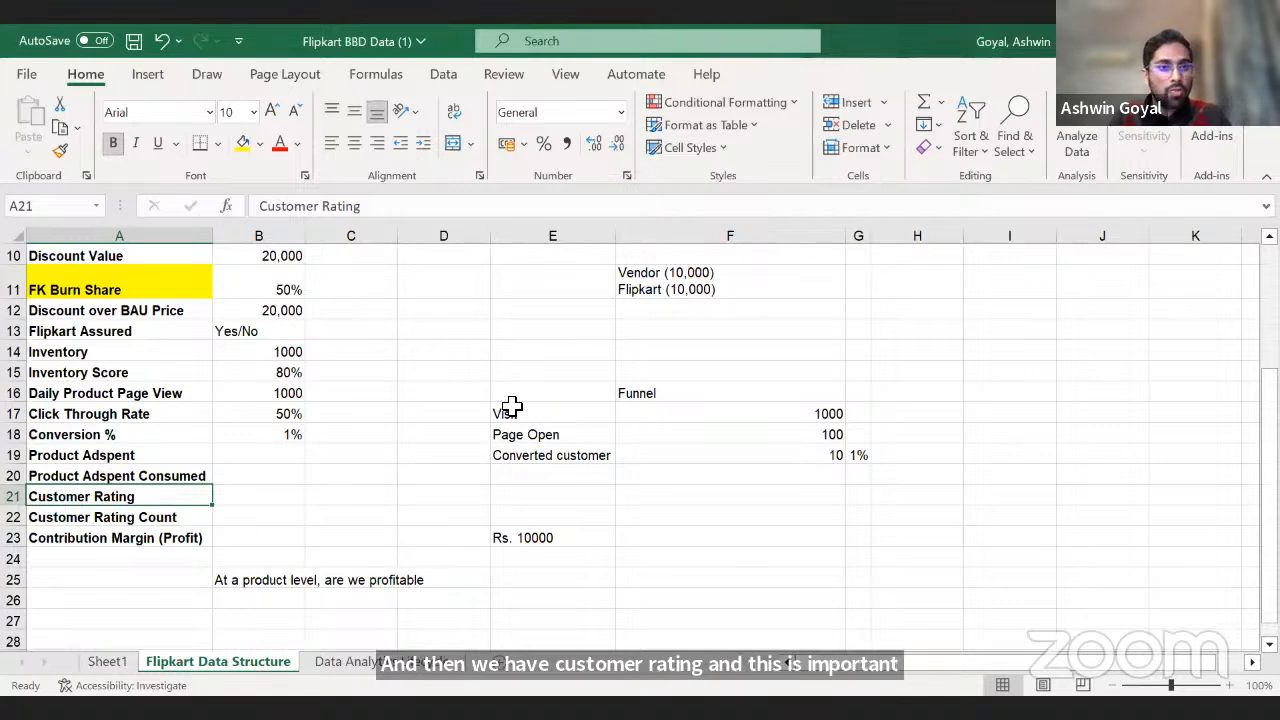
{"action": "left_click", "coordinate": [180, 518]}
{"action": "left_click", "coordinate": [240, 518]}
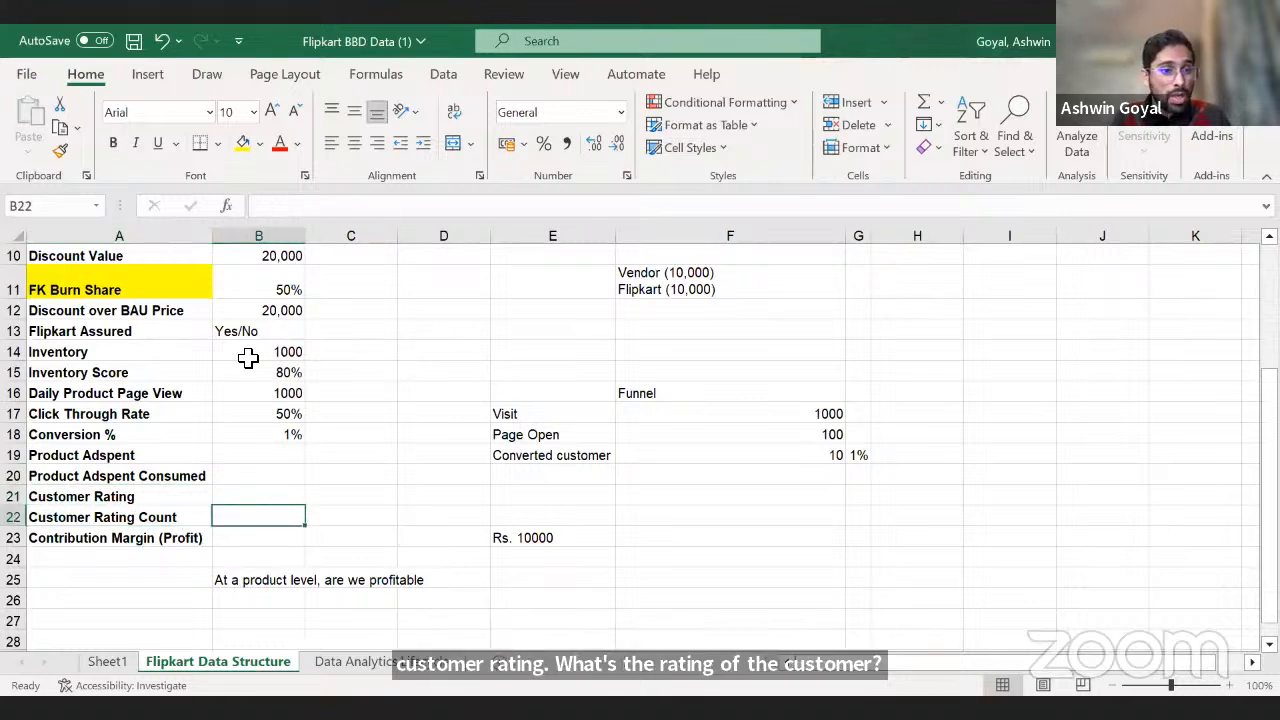
Enter 100 as the Customer Rating Count in B22 and 4.8 as the Customer Rating in B21.
{"action": "key", "text": "alt+Tab"}
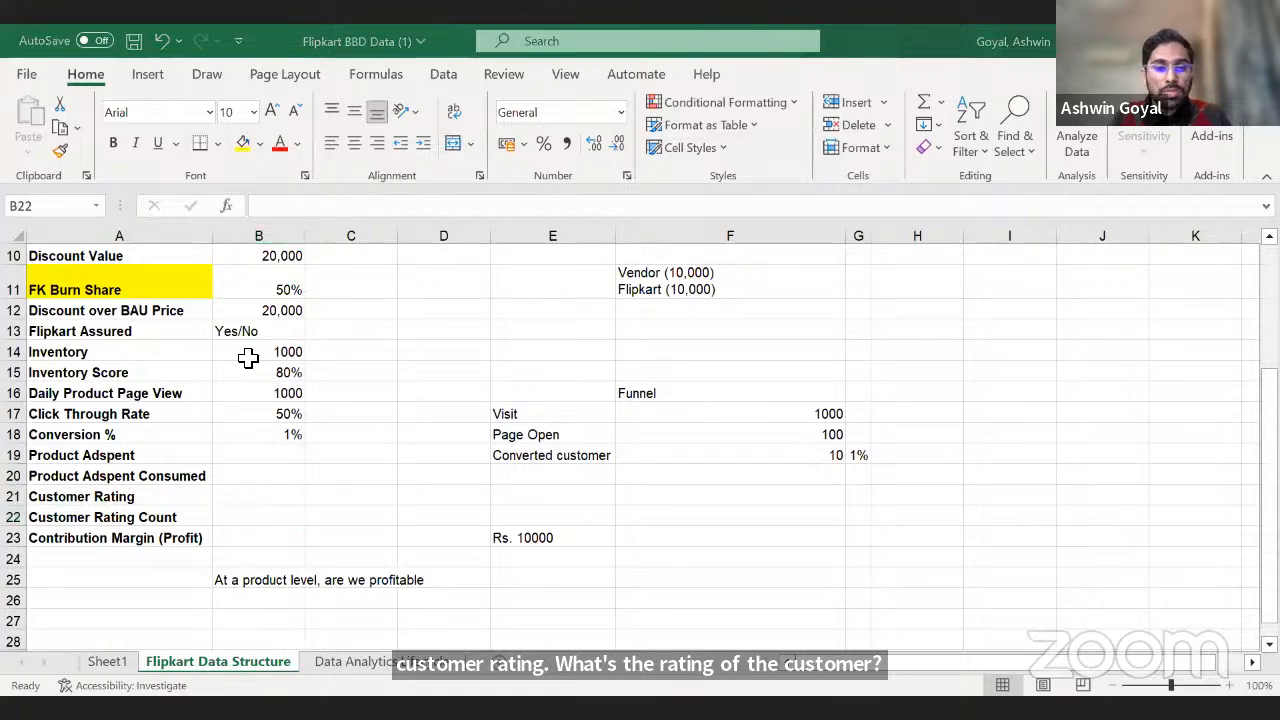
{"action": "scroll", "coordinate": [265, 462], "scroll_direction": "up", "scroll_amount": 2, "text": "ctrl"}
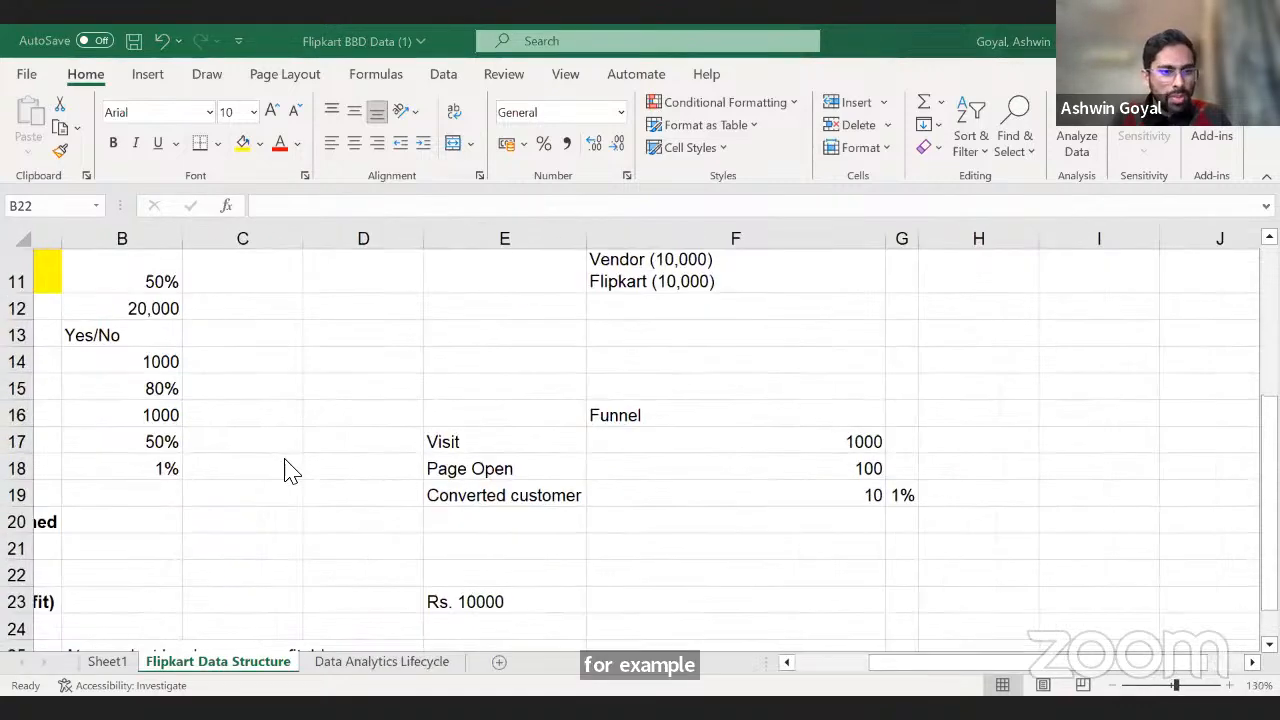
{"action": "left_click", "coordinate": [784, 663]}
{"action": "left_click", "coordinate": [182, 571]}
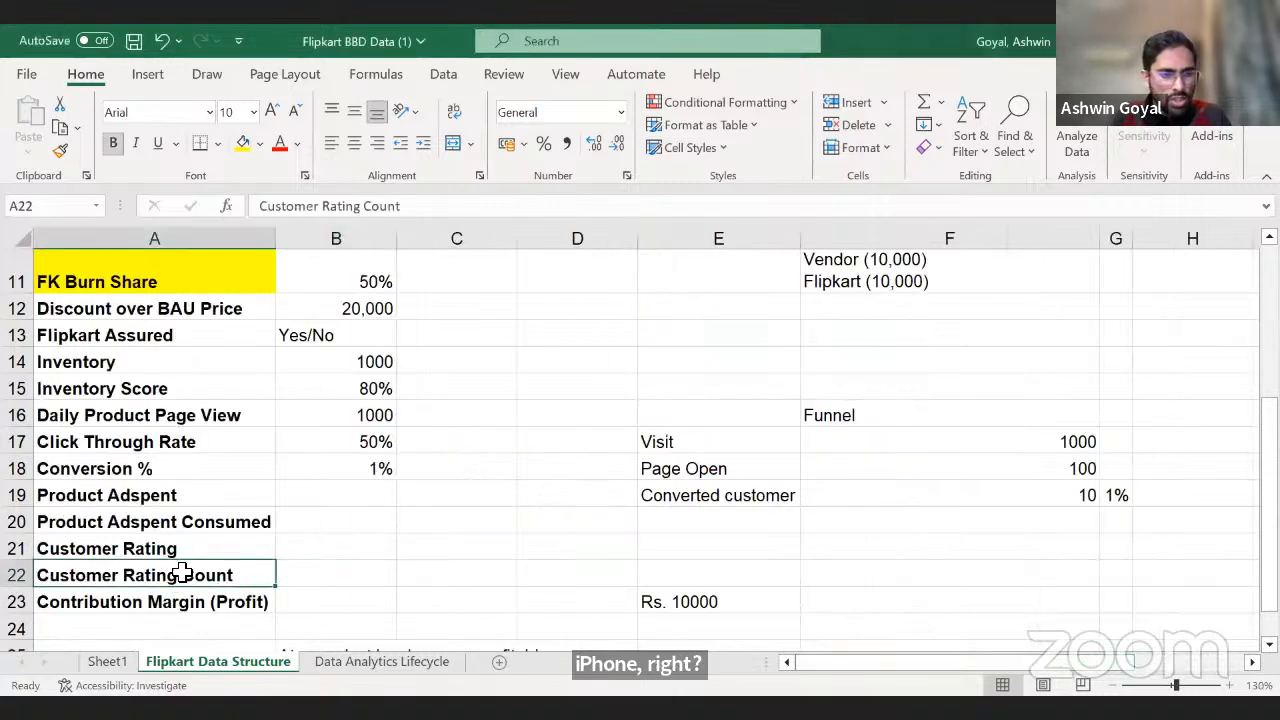
{"action": "left_click", "coordinate": [194, 549]}
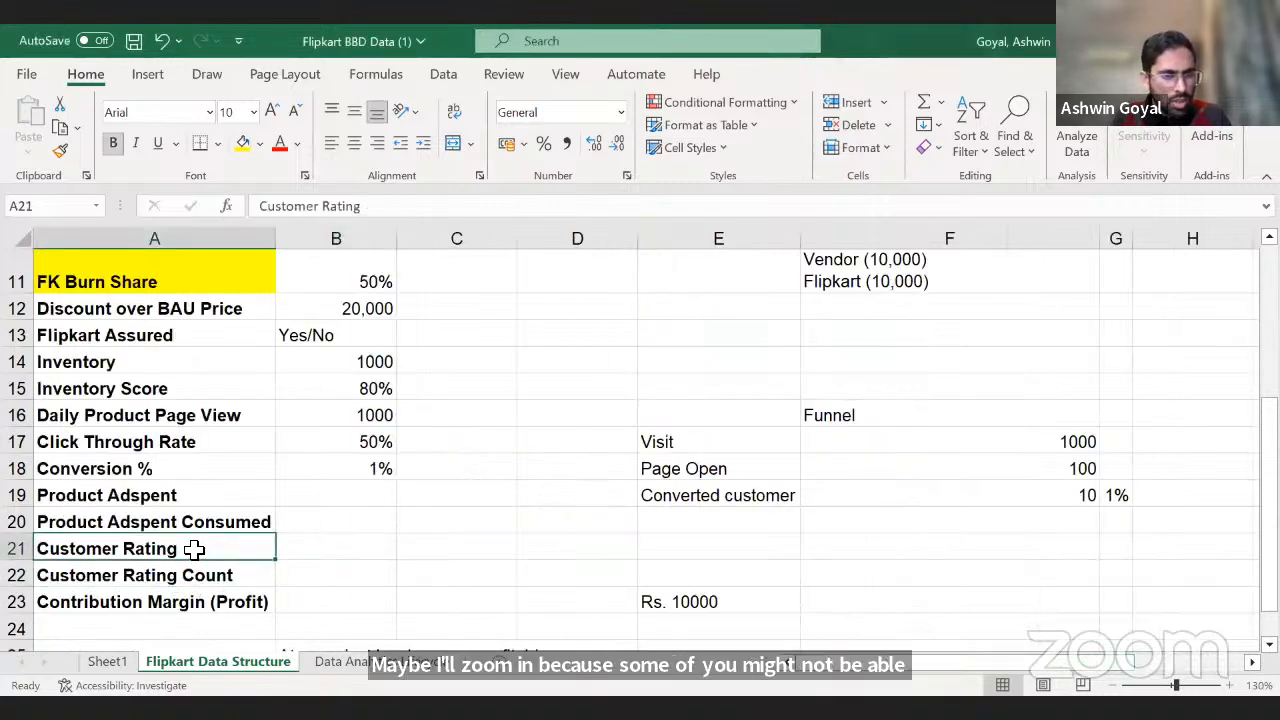
{"action": "left_click", "coordinate": [279, 580]}
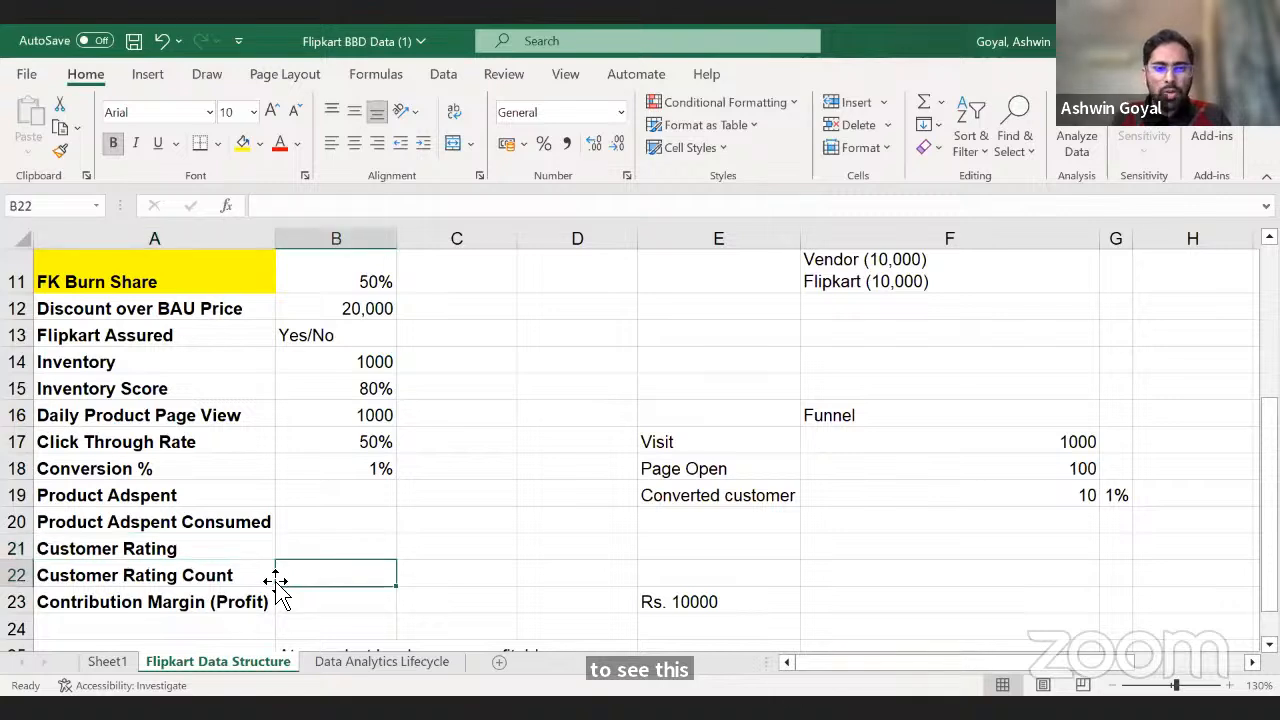
{"action": "type", "text": "100"}
{"action": "key", "text": "Tab"}
{"action": "key", "text": "Left"}
{"action": "key", "text": "Up"}
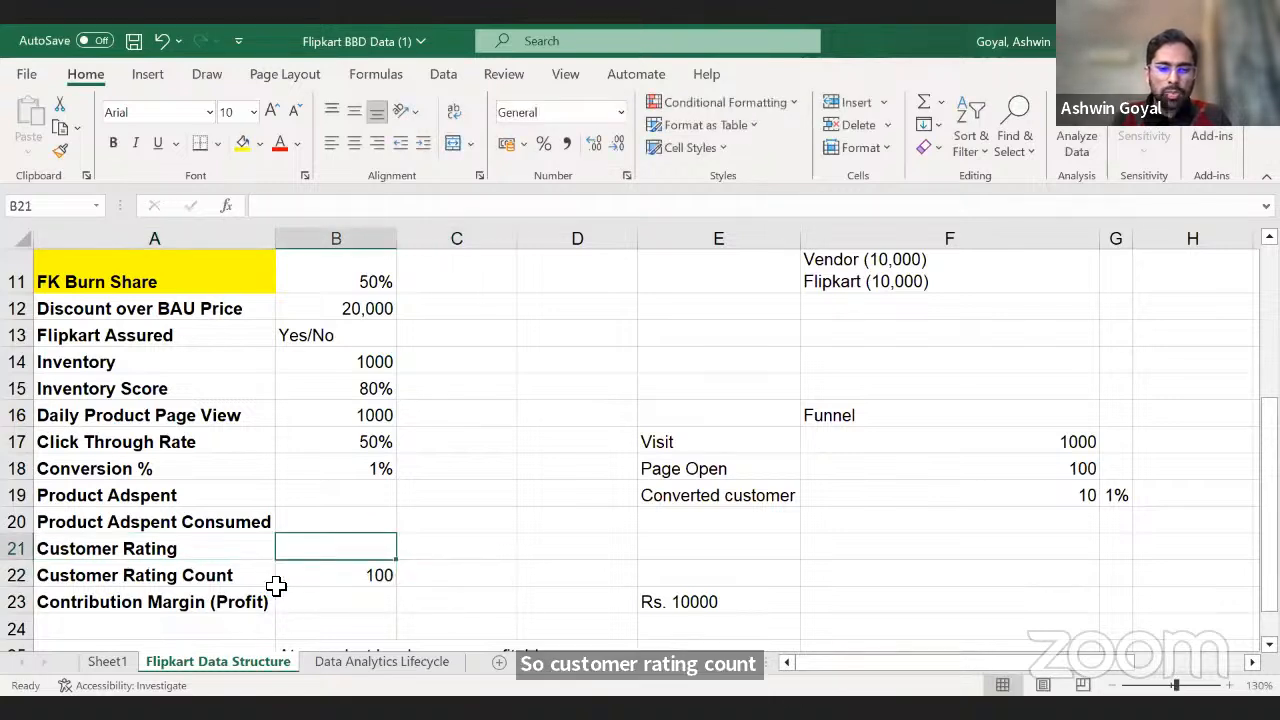
{"action": "type", "text": "4.8"}
{"action": "key", "text": "Return"}
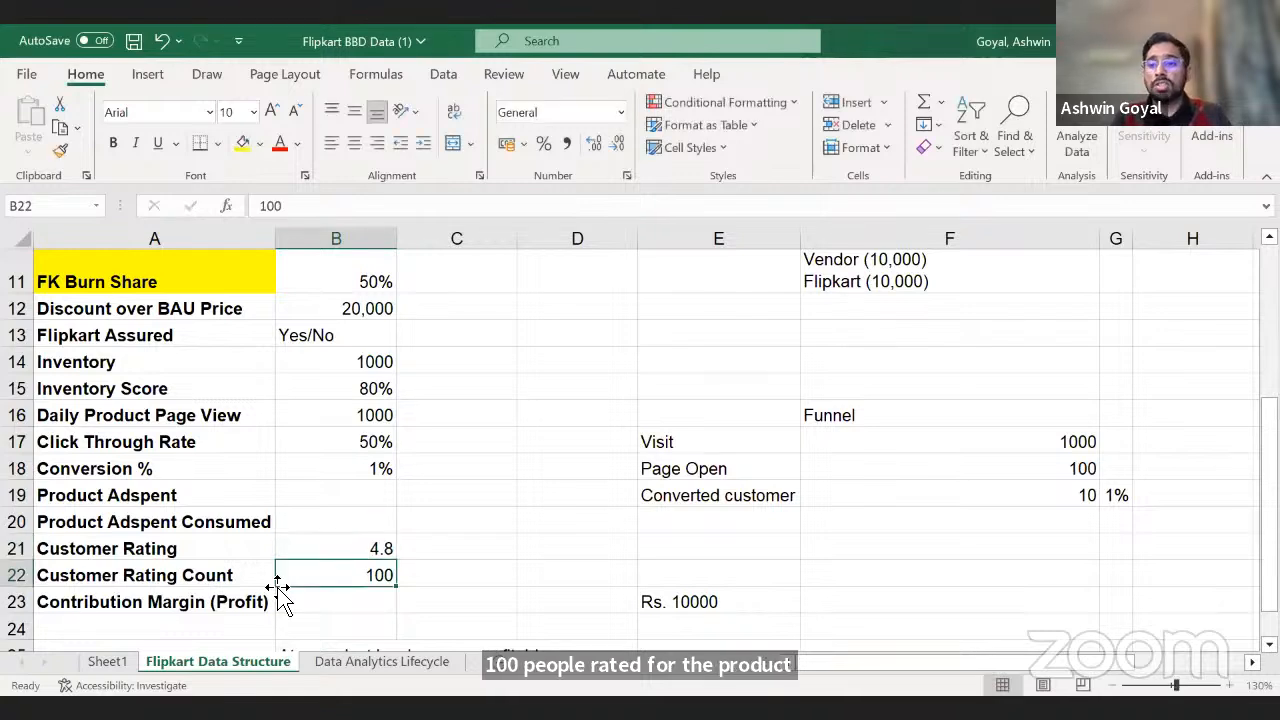
{"action": "key", "text": "Return"}
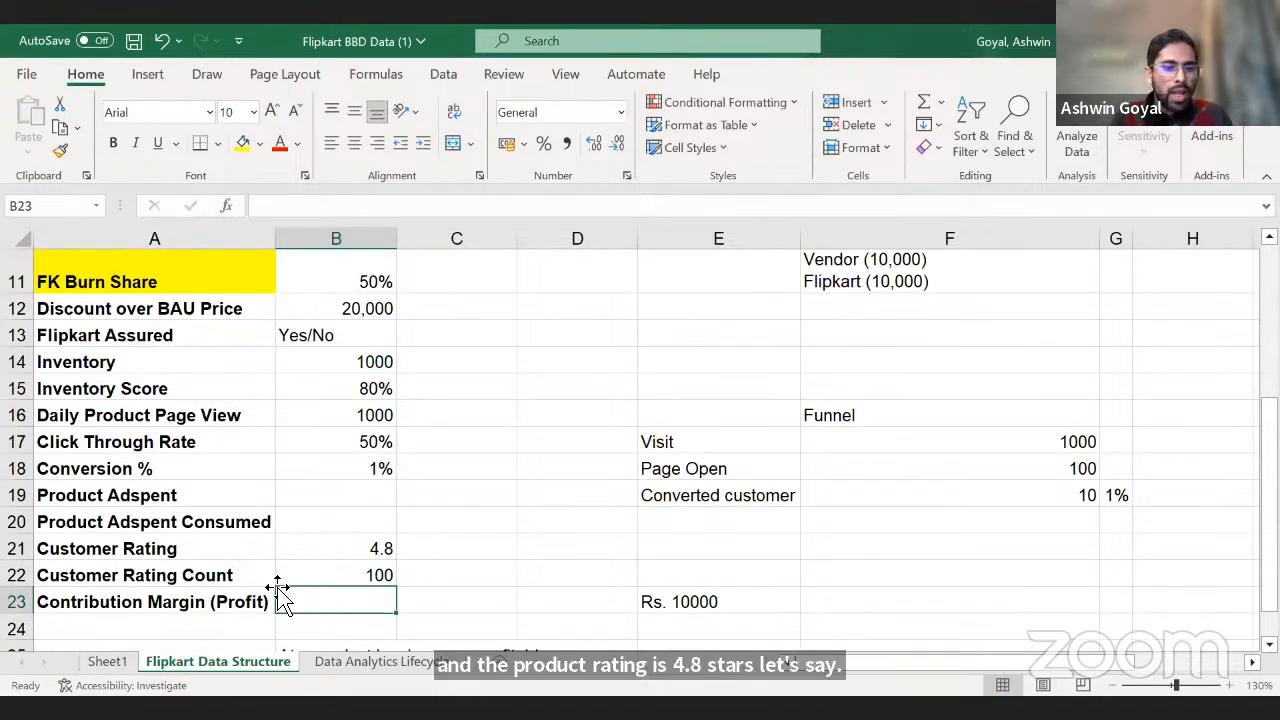
Clear the note "At a product level, are we profitable" from cell B25.
{"action": "scroll", "coordinate": [272, 586], "scroll_direction": "down", "scroll_amount": 2}
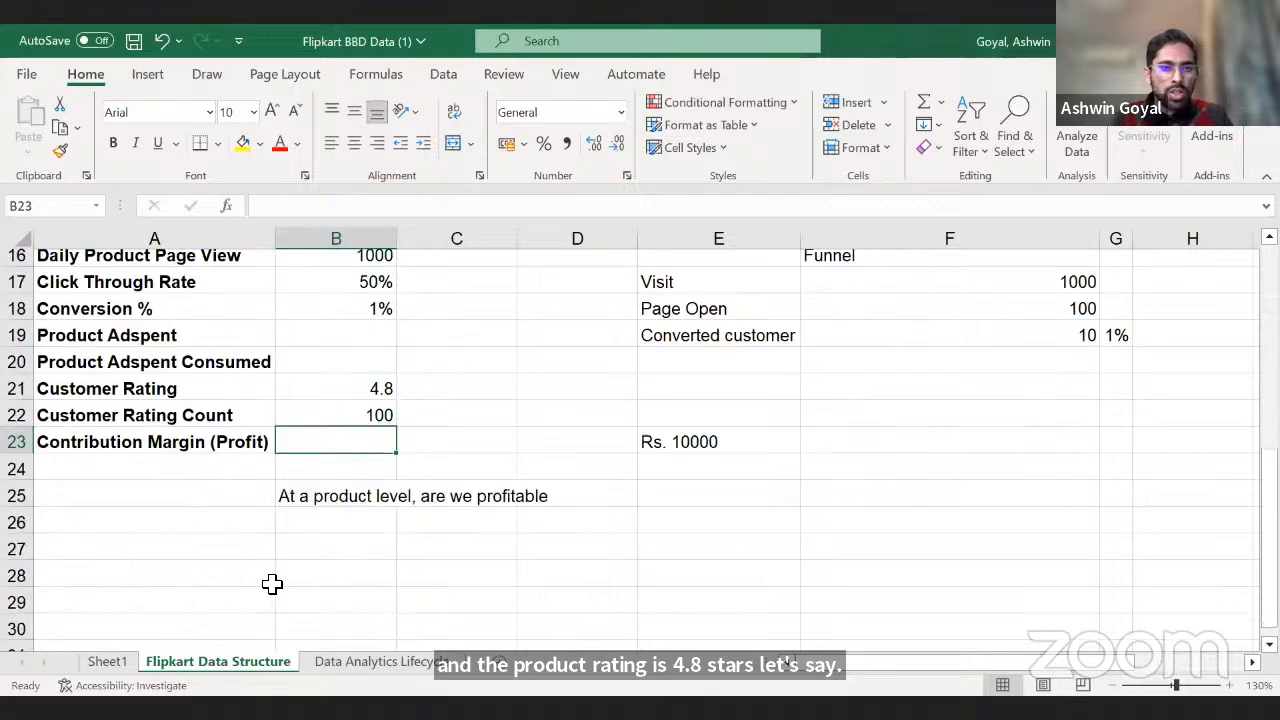
{"action": "left_click", "coordinate": [331, 501]}
{"action": "key", "text": "ctrl+c"}
{"action": "key", "text": "Delete"}
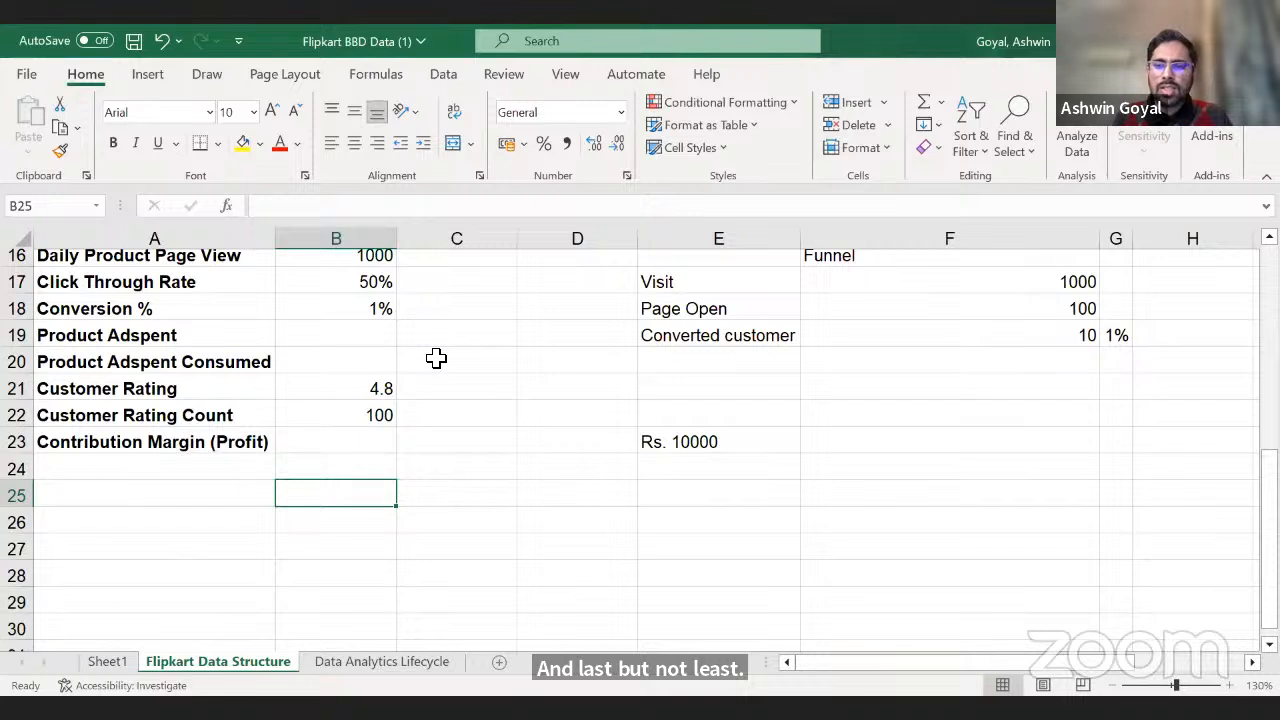
Set the Contribution Margin (Profit) sample value in B23 to -3%.
{"action": "left_click", "coordinate": [360, 440]}
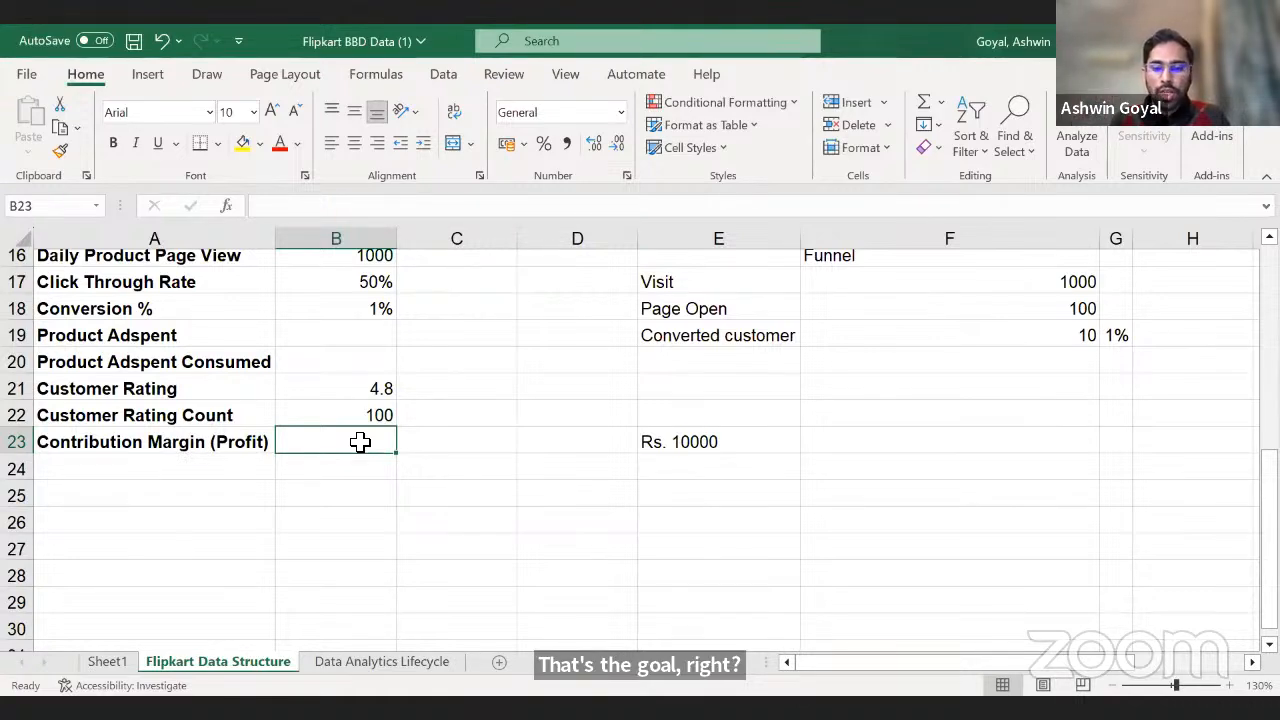
{"action": "type", "text": "-3%"}
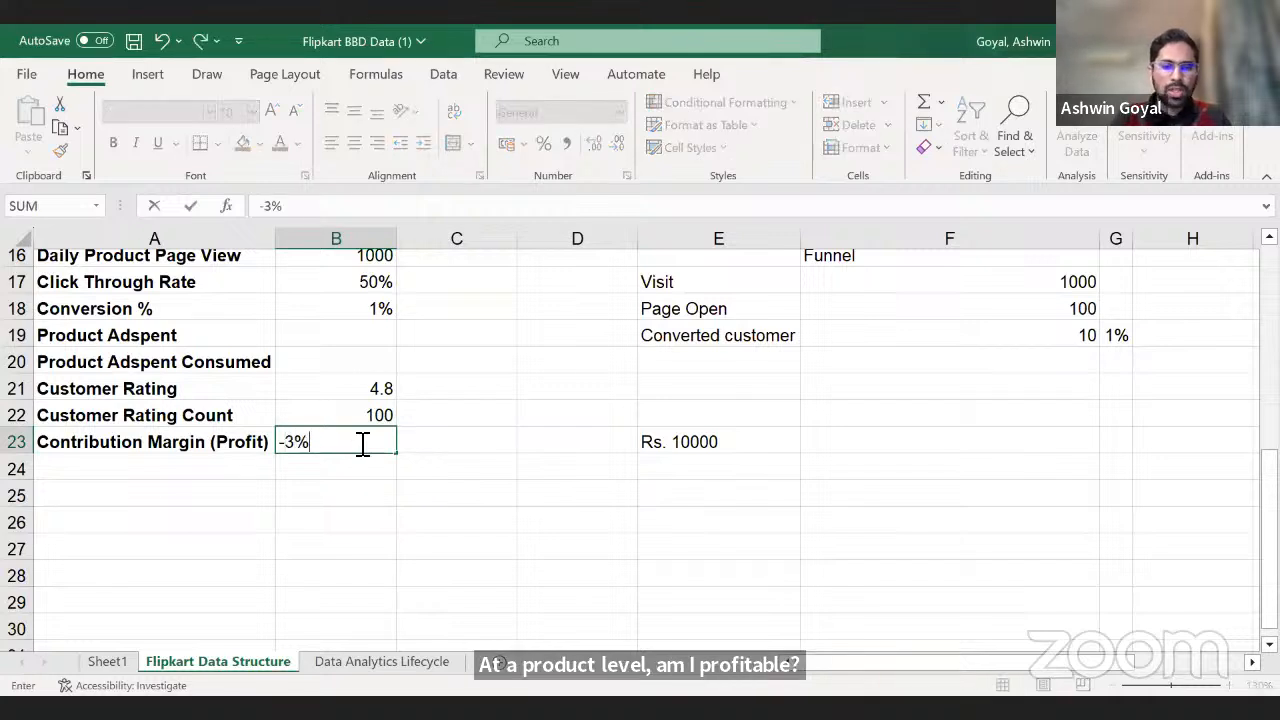
{"action": "key", "text": "ctrl+Return"}
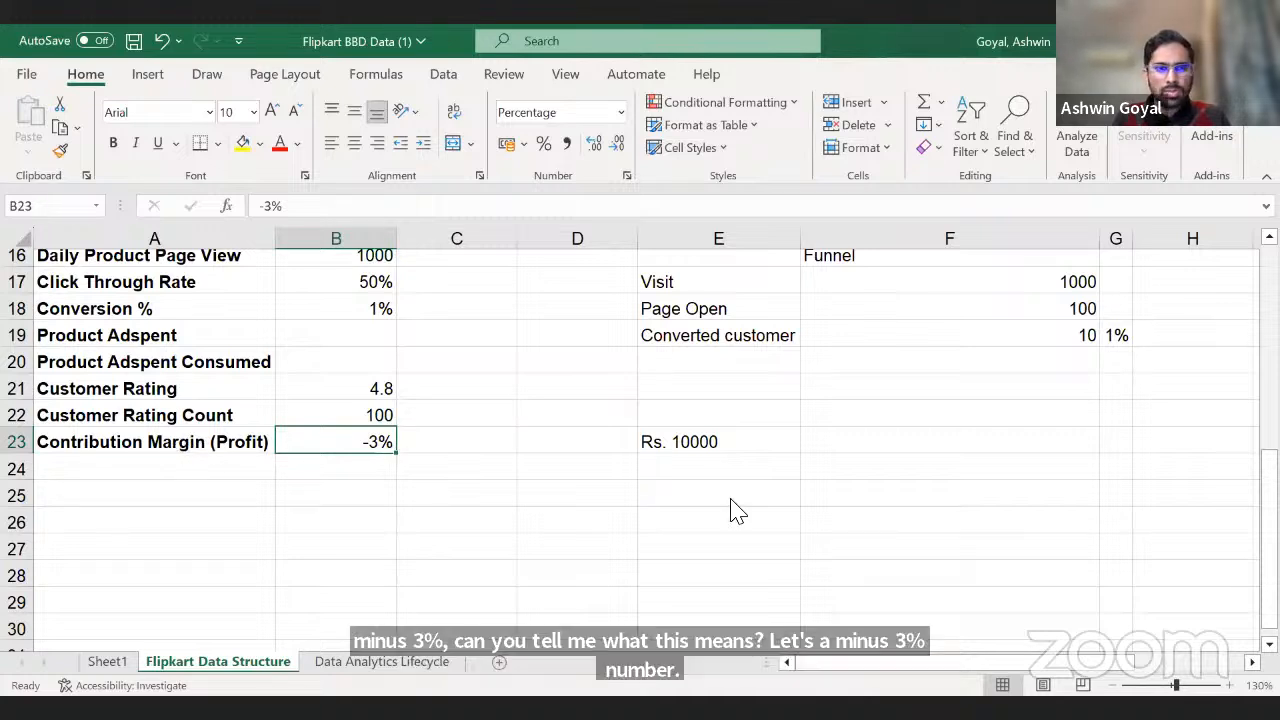
{"action": "scroll", "coordinate": [423, 386], "scroll_direction": "up", "scroll_amount": 1}
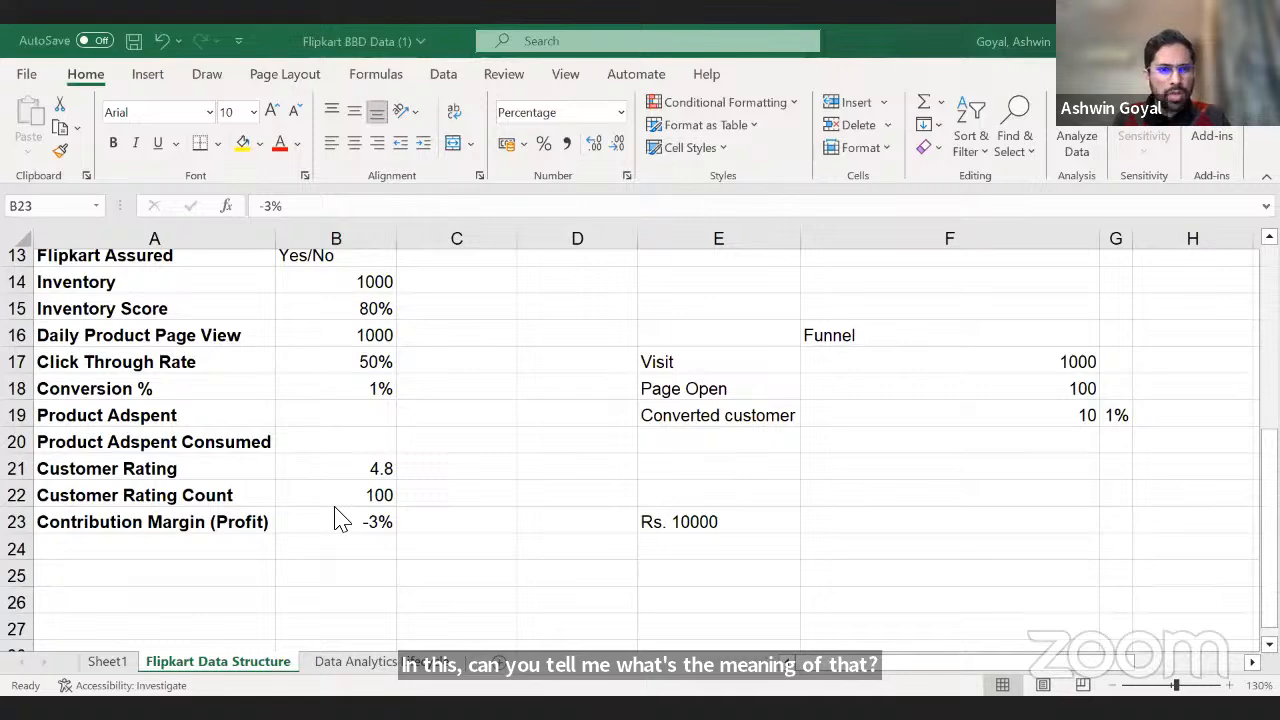
Go over the Contribution Margin (Profit) field and its negative sample value in row 23.
{"action": "left_click_drag", "start_coordinate": [152, 238], "coordinate": [350, 237]}
{"action": "left_click", "coordinate": [385, 478]}
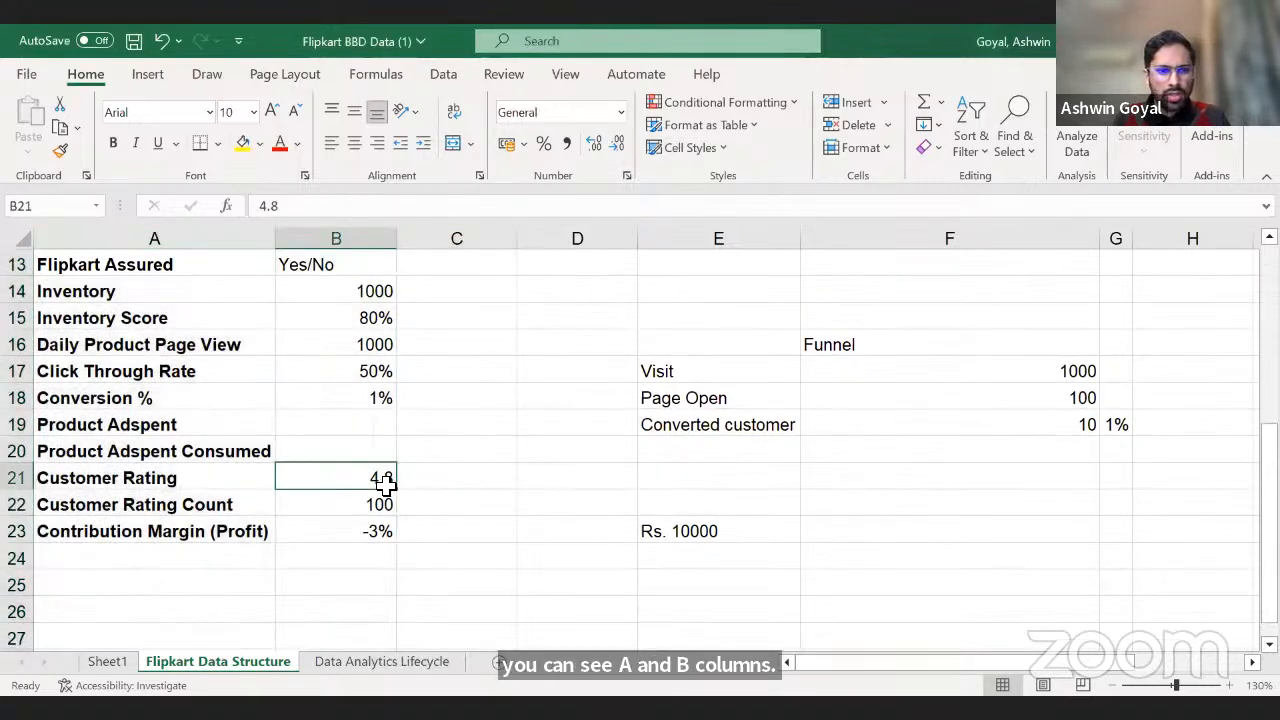
{"action": "left_click", "coordinate": [340, 528]}
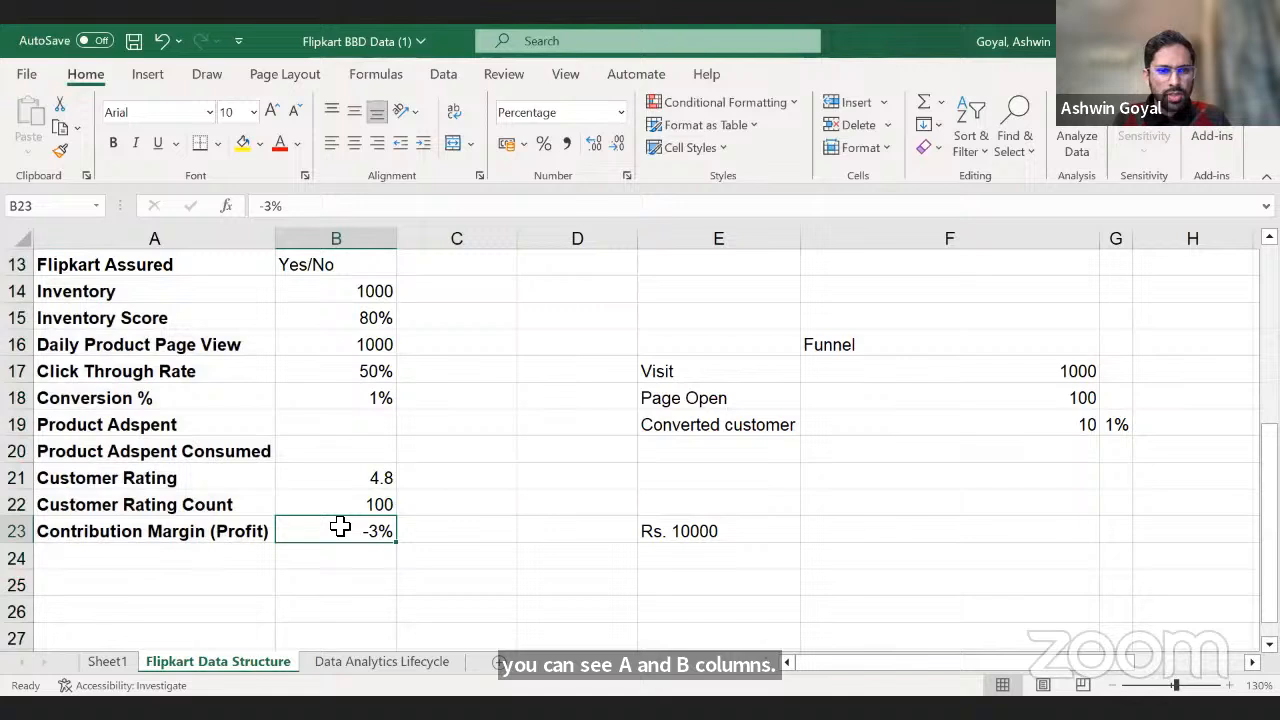
{"action": "left_click", "coordinate": [411, 221]}
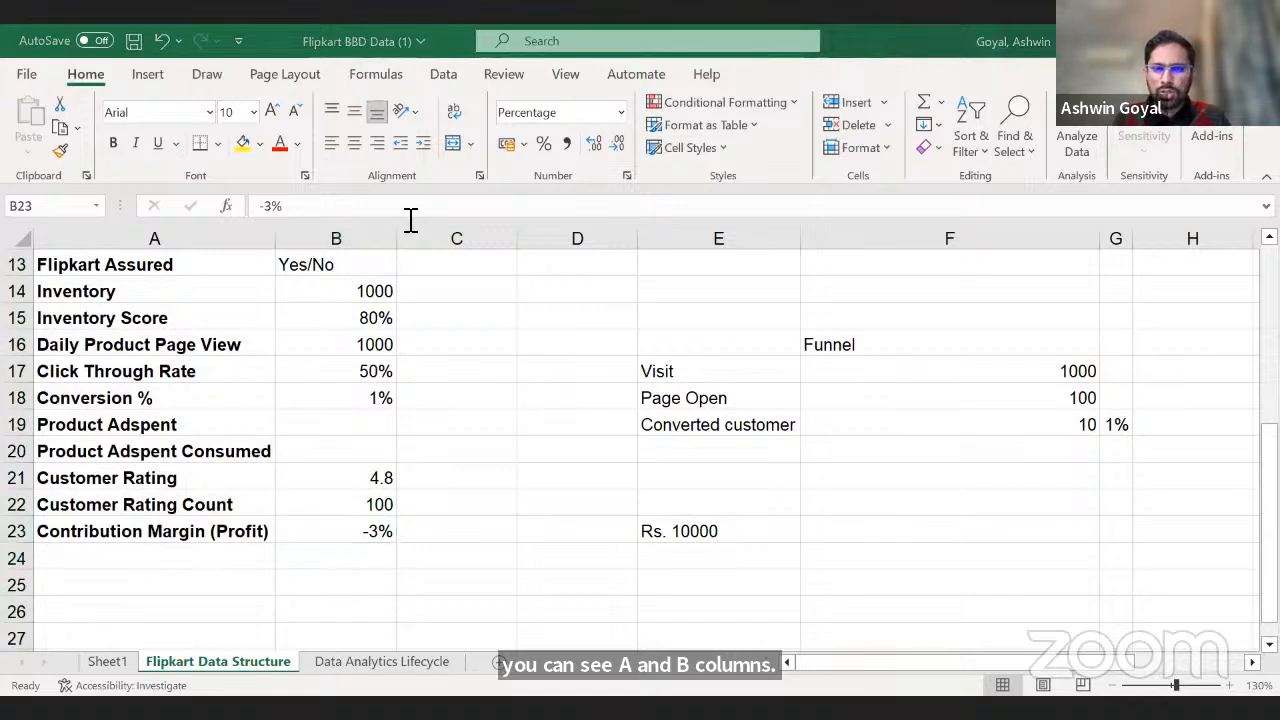
{"action": "left_click", "coordinate": [234, 554]}
{"action": "left_click", "coordinate": [352, 528]}
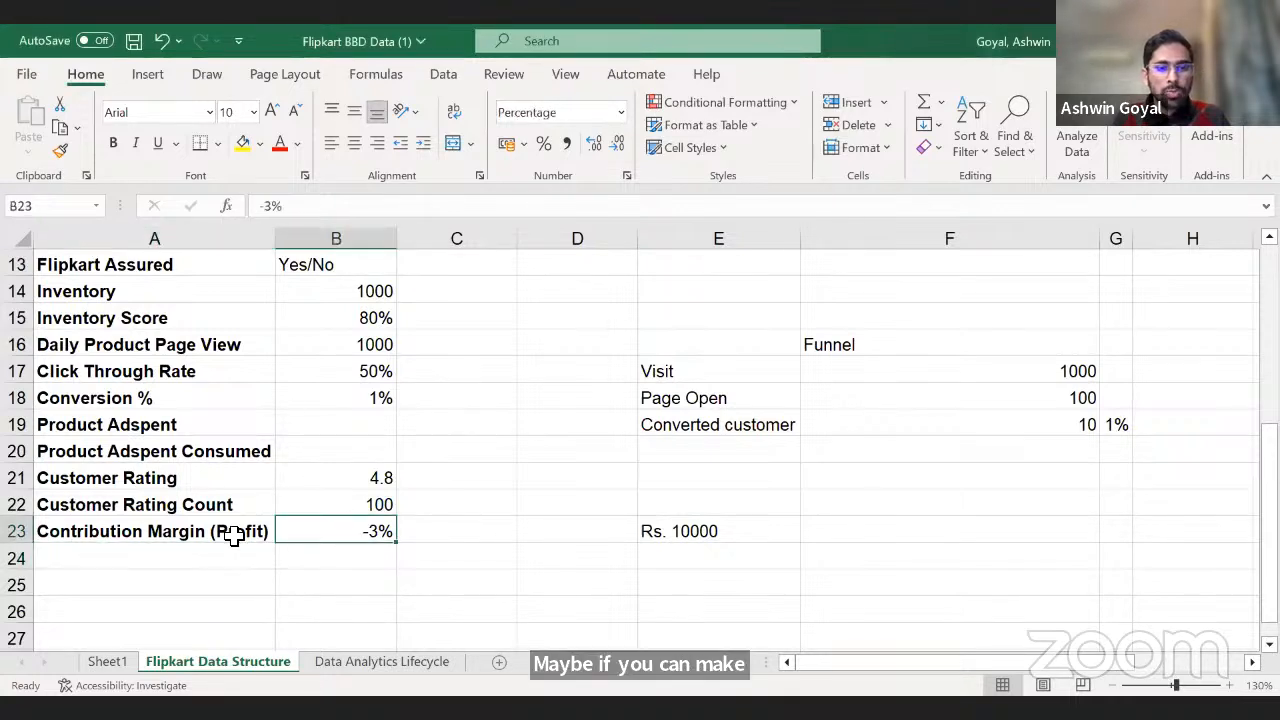
{"action": "left_click", "coordinate": [234, 535]}
{"action": "left_click", "coordinate": [306, 534]}
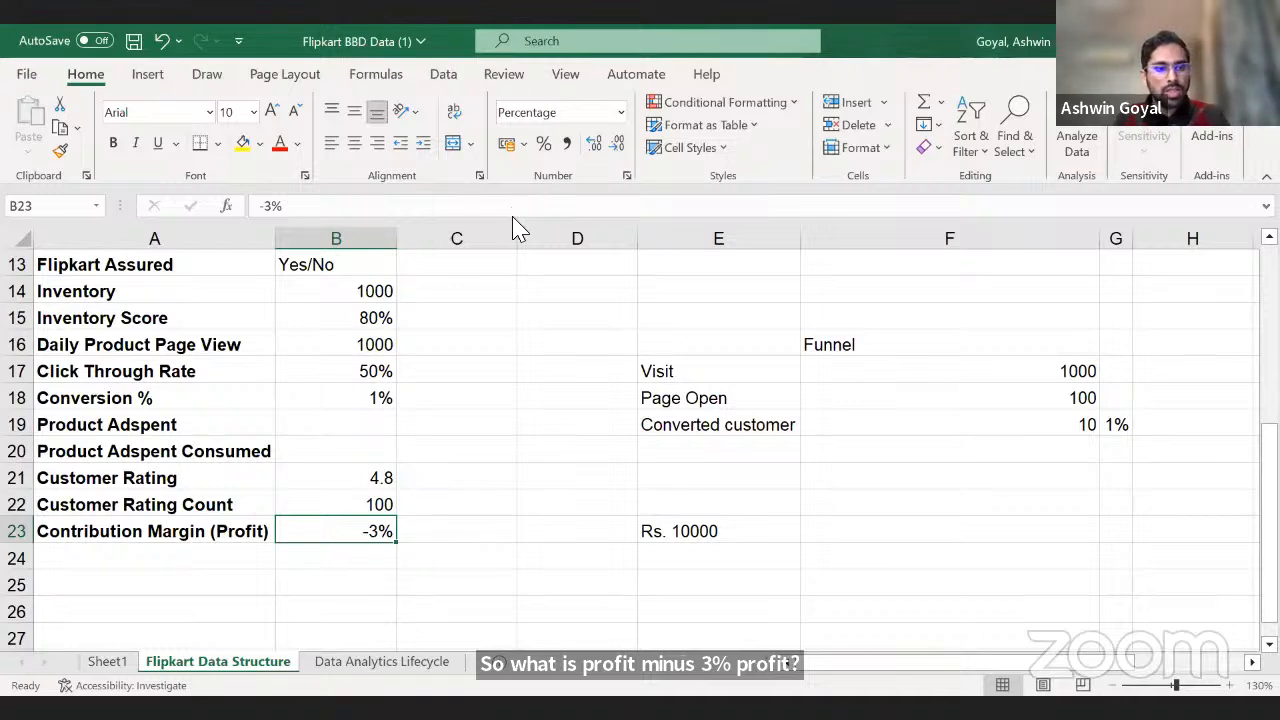
{"action": "left_click", "coordinate": [531, 370]}
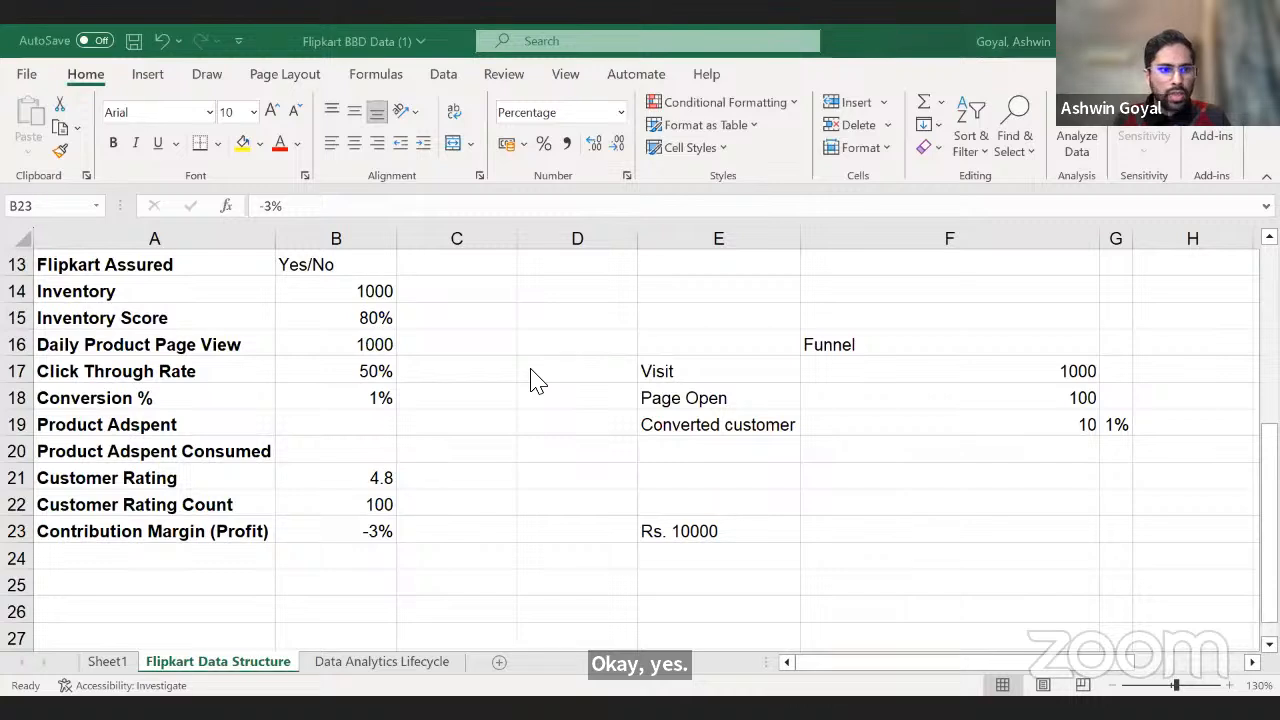
Change the Contribution Margin (Profit) sample value in B23 to 3%.
{"action": "left_click", "coordinate": [385, 532]}
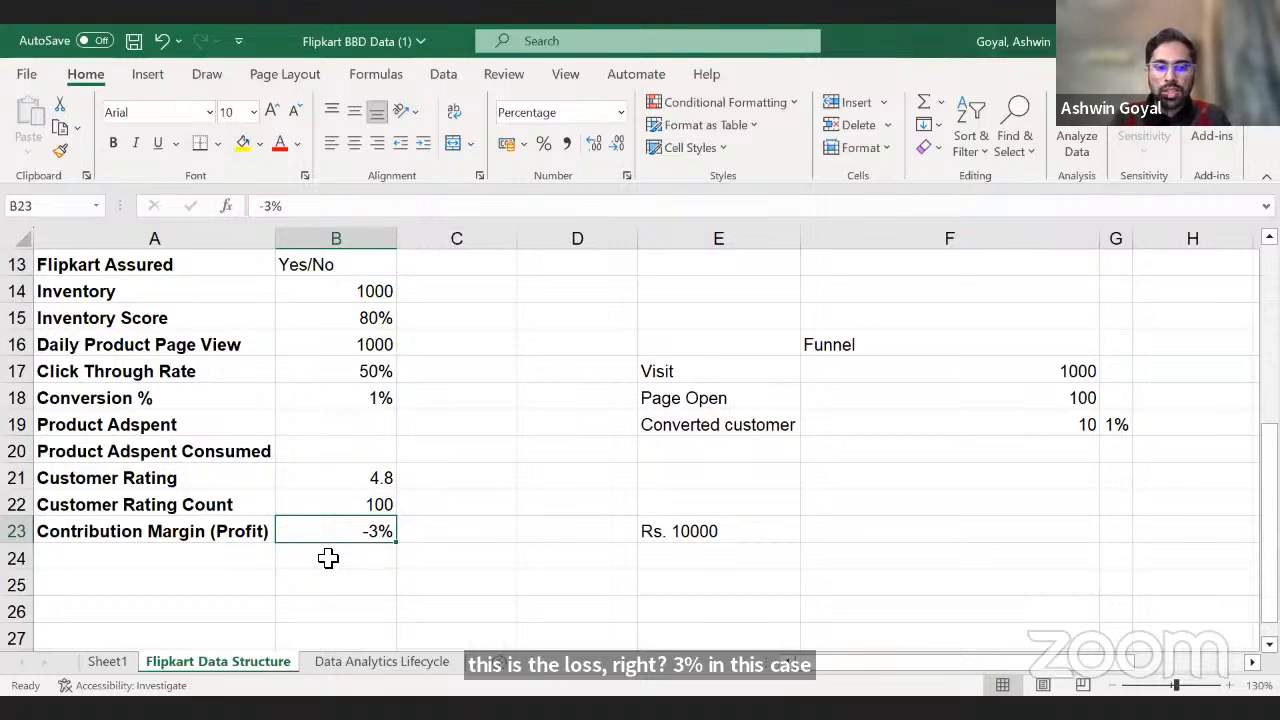
{"action": "key", "text": "BackSpace"}
{"action": "type", "text": "3"}
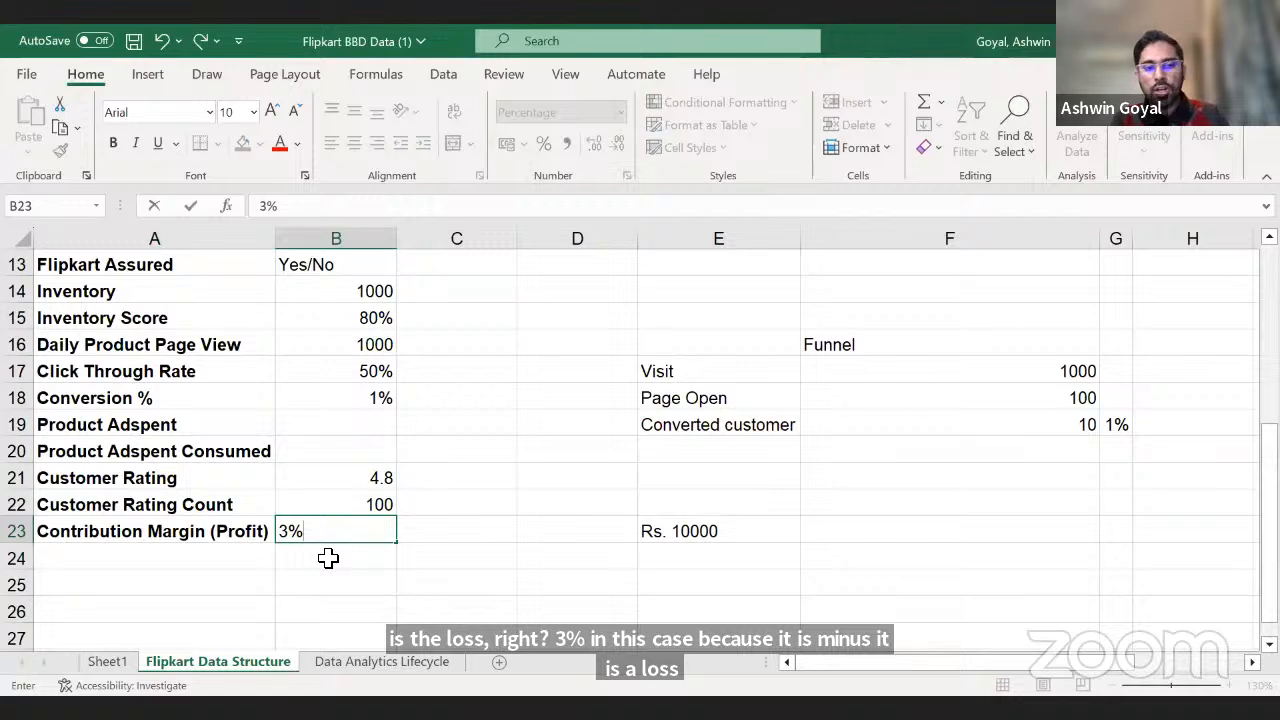
{"action": "key", "text": "Return"}
{"action": "key", "text": "Up"}
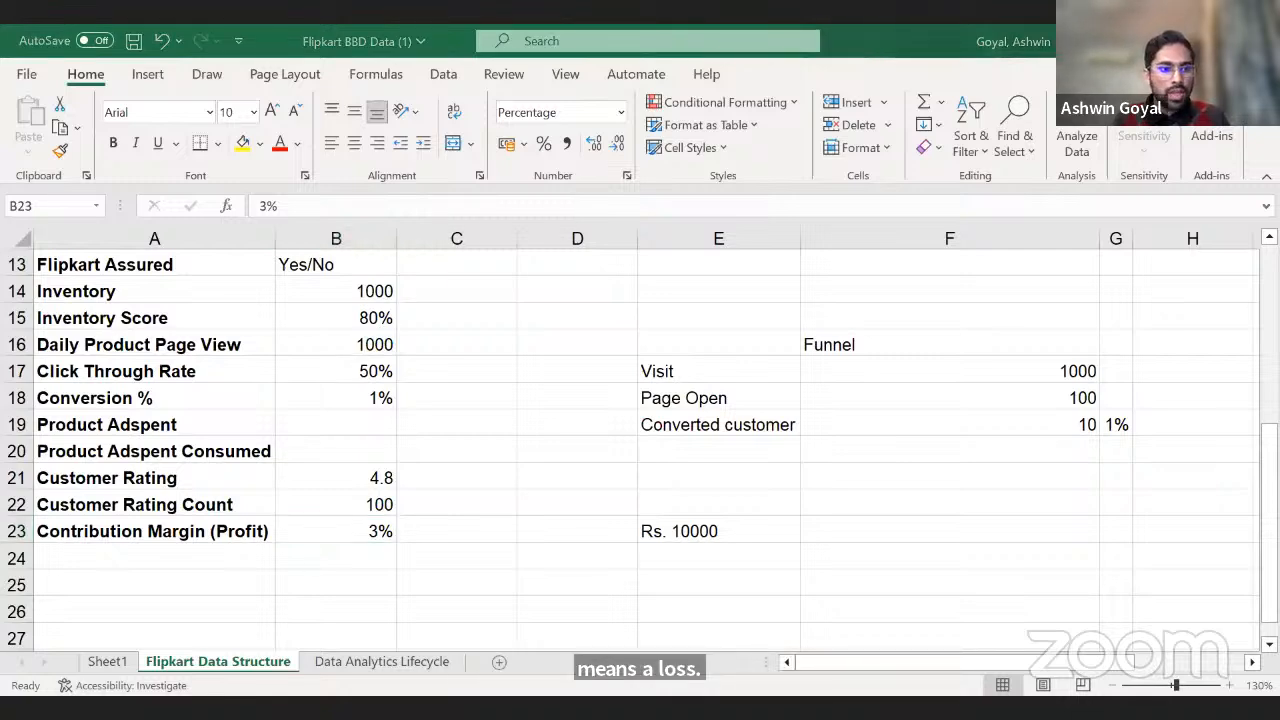
Review the complete product data structure from Product ID in row 1 down to Contribution Margin (Profit) in row 23.
{"action": "left_click", "coordinate": [438, 532]}
{"action": "scroll", "coordinate": [438, 532], "scroll_direction": "up", "scroll_amount": 4}
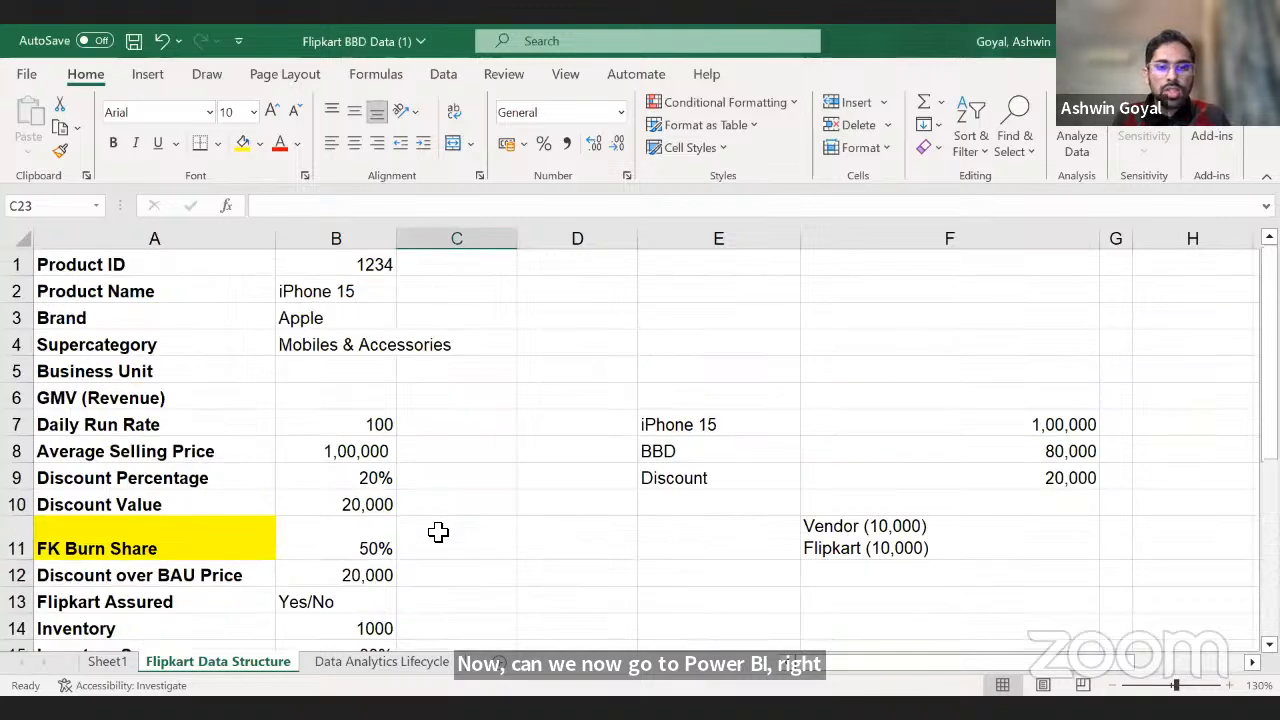
{"action": "scroll", "coordinate": [438, 532], "scroll_direction": "down", "scroll_amount": 1}
{"action": "scroll", "coordinate": [438, 532], "scroll_direction": "down", "scroll_amount": 3}
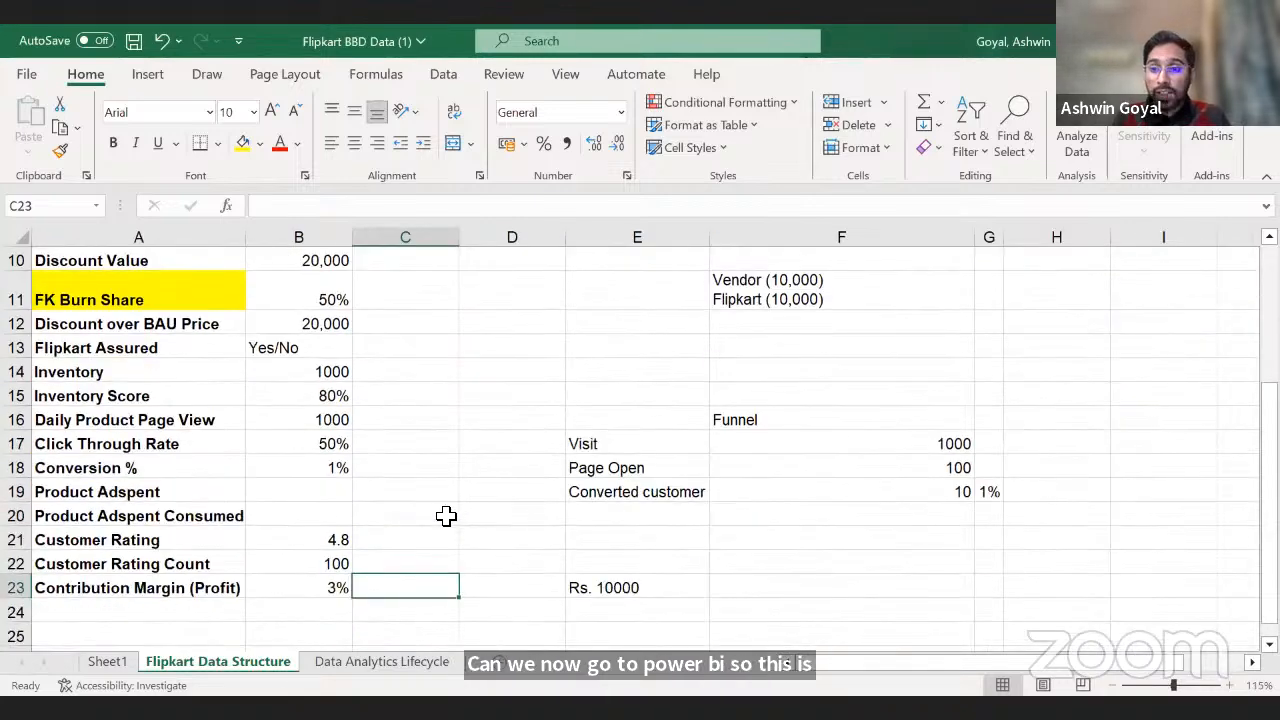
{"action": "left_click", "coordinate": [438, 516]}
{"action": "left_click", "coordinate": [444, 487]}
{"action": "scroll", "coordinate": [444, 487], "scroll_direction": "up", "scroll_amount": 3}
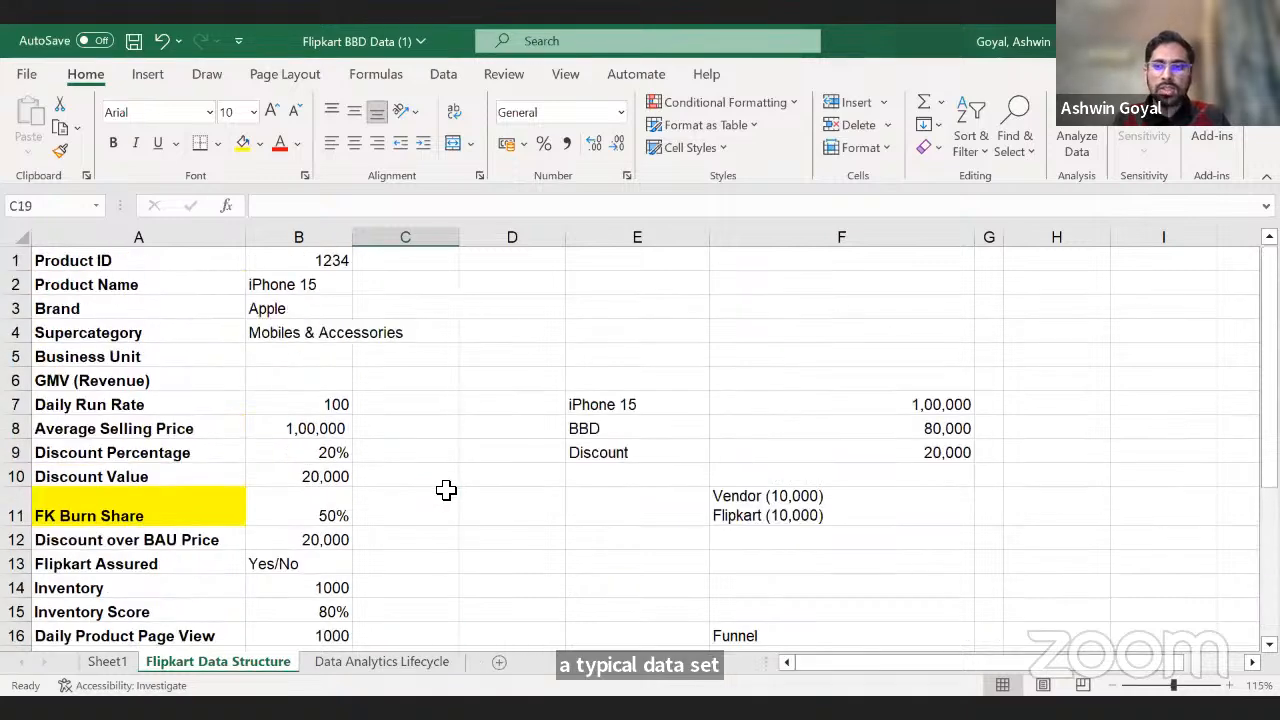
{"action": "left_click", "coordinate": [501, 295]}
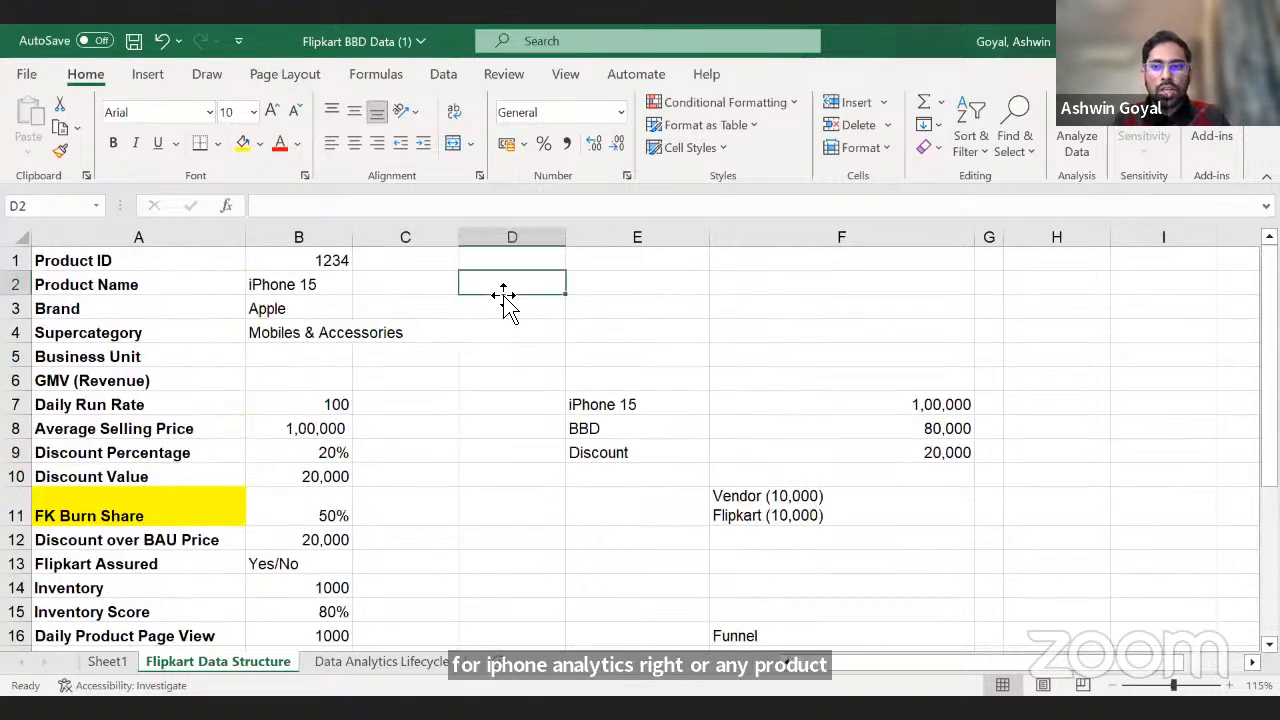
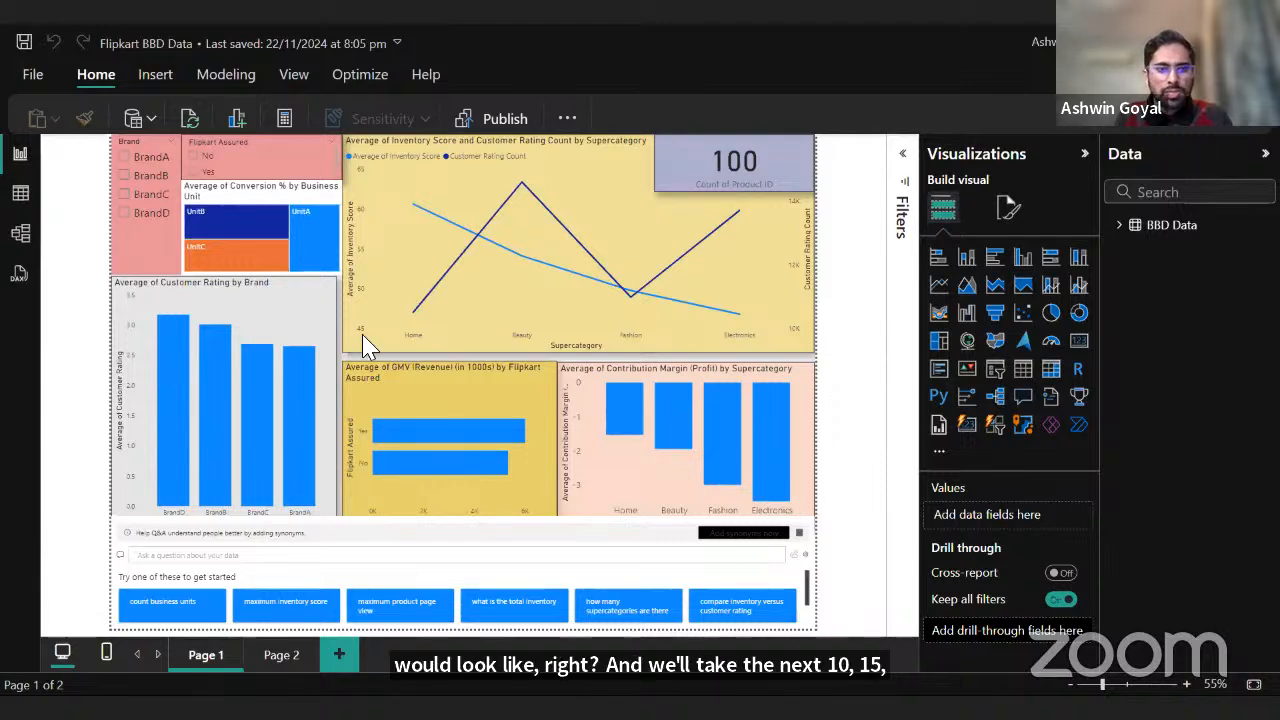
In the Power BI report, view Page 2, add a blank Page 3 and show the BBD Data fields with their full names.
{"action": "left_click", "coordinate": [281, 654]}
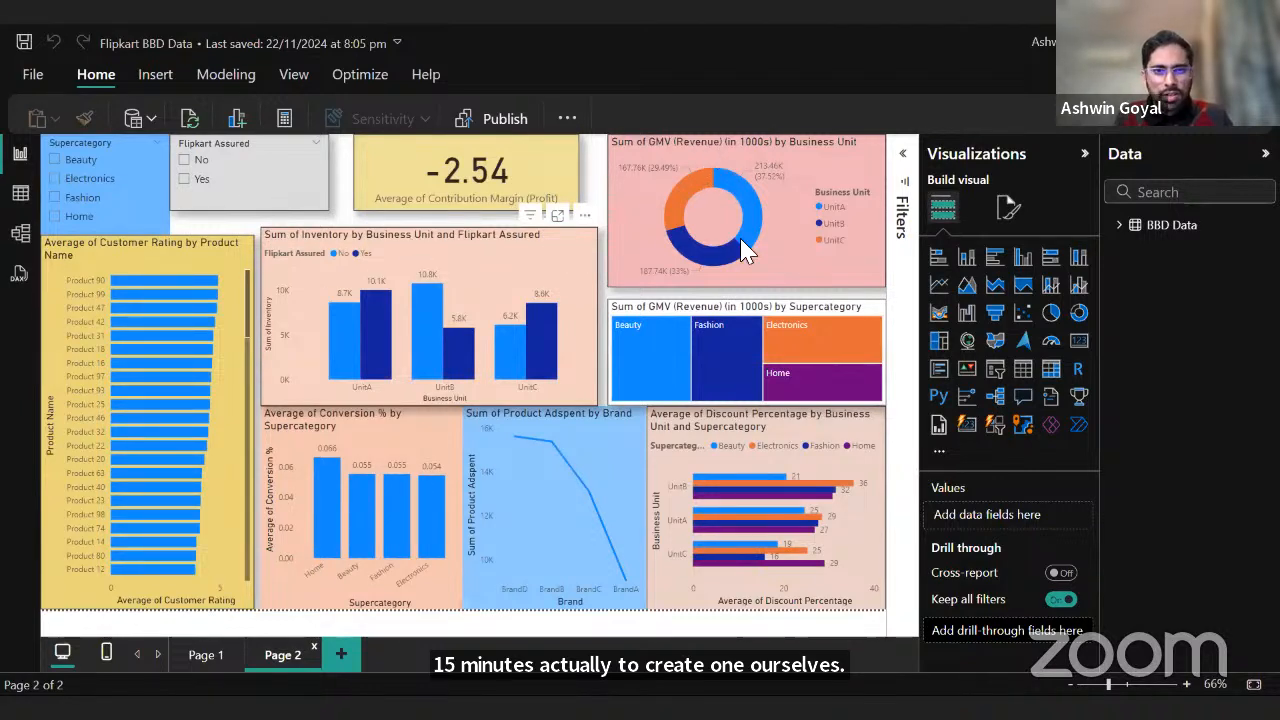
{"action": "left_click", "coordinate": [342, 656]}
{"action": "left_click", "coordinate": [1119, 226]}
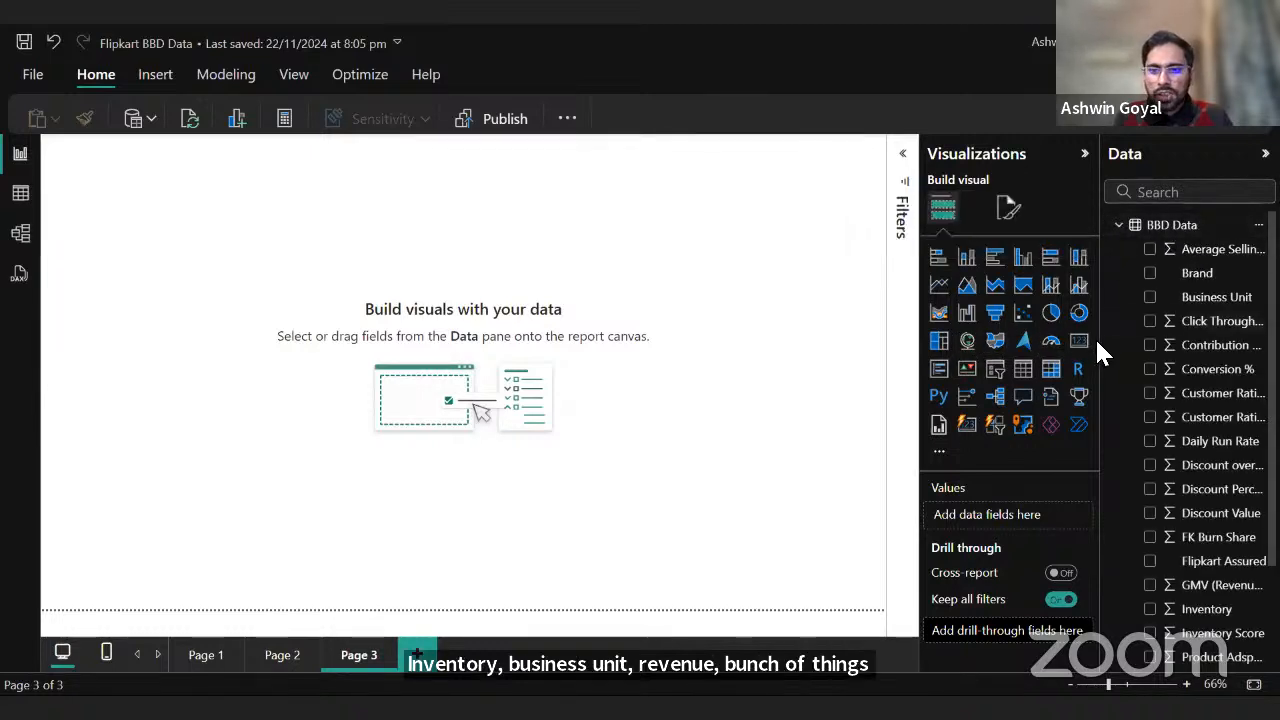
{"action": "left_click_drag", "start_coordinate": [1100, 343], "coordinate": [987, 351]}
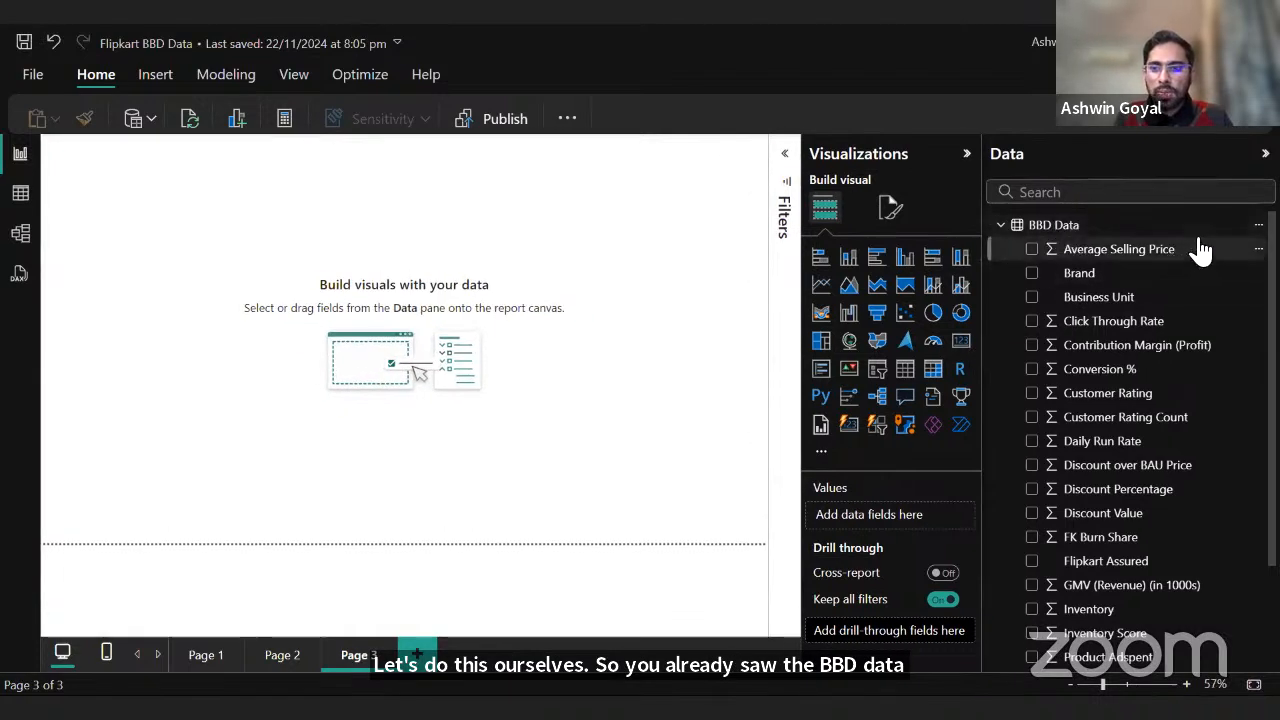
Rename the BBD Data table to Product Sales Data.
{"action": "left_click", "coordinate": [1258, 225]}
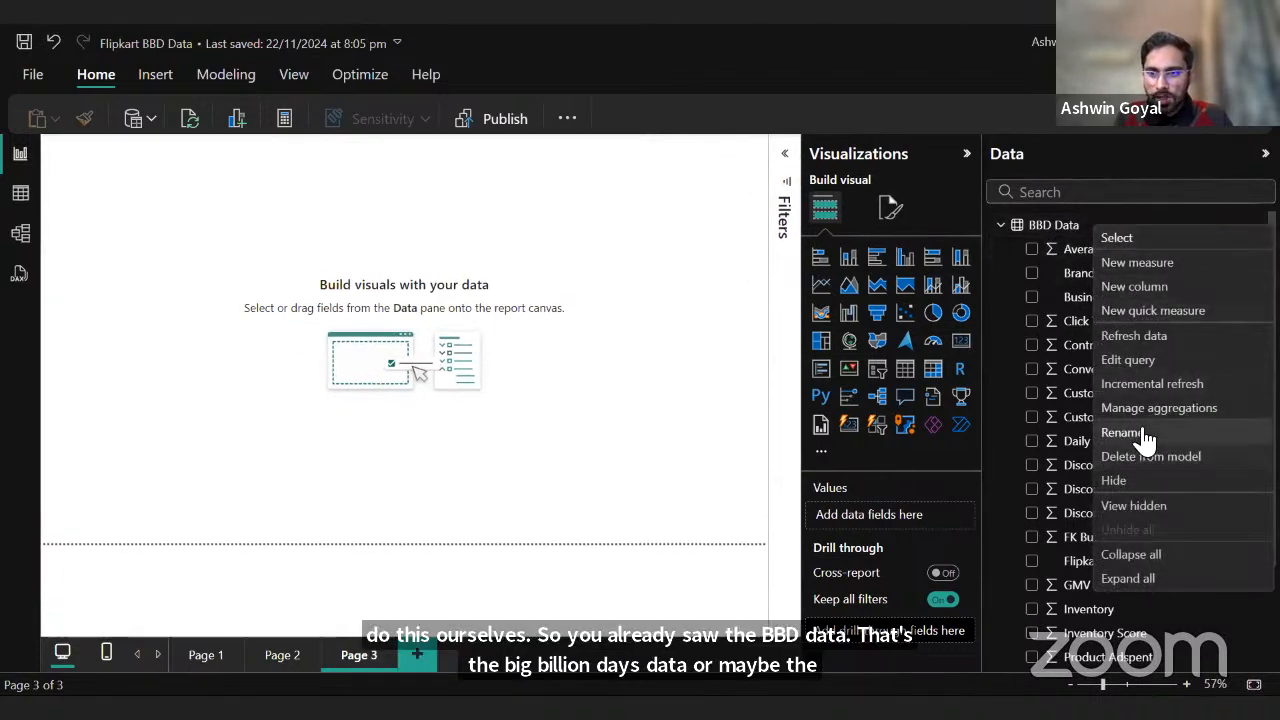
{"action": "double_click", "coordinate": [1135, 224]}
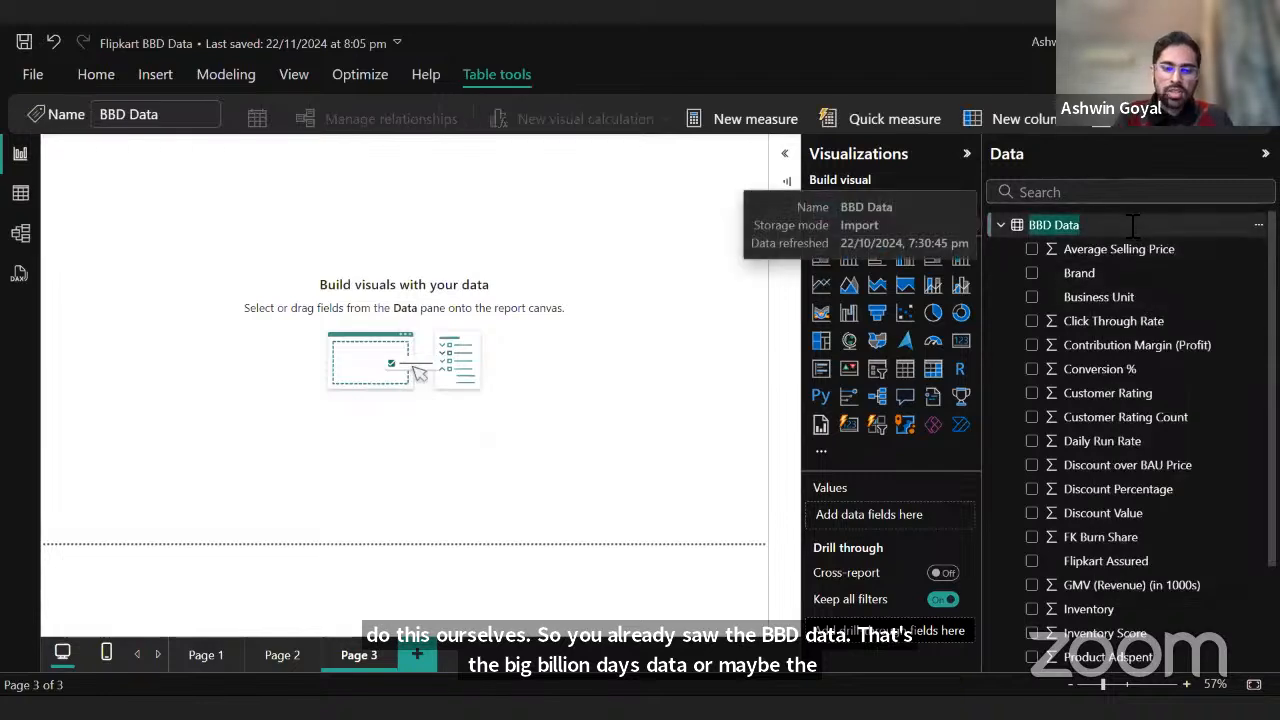
{"action": "type", "text": "iP"}
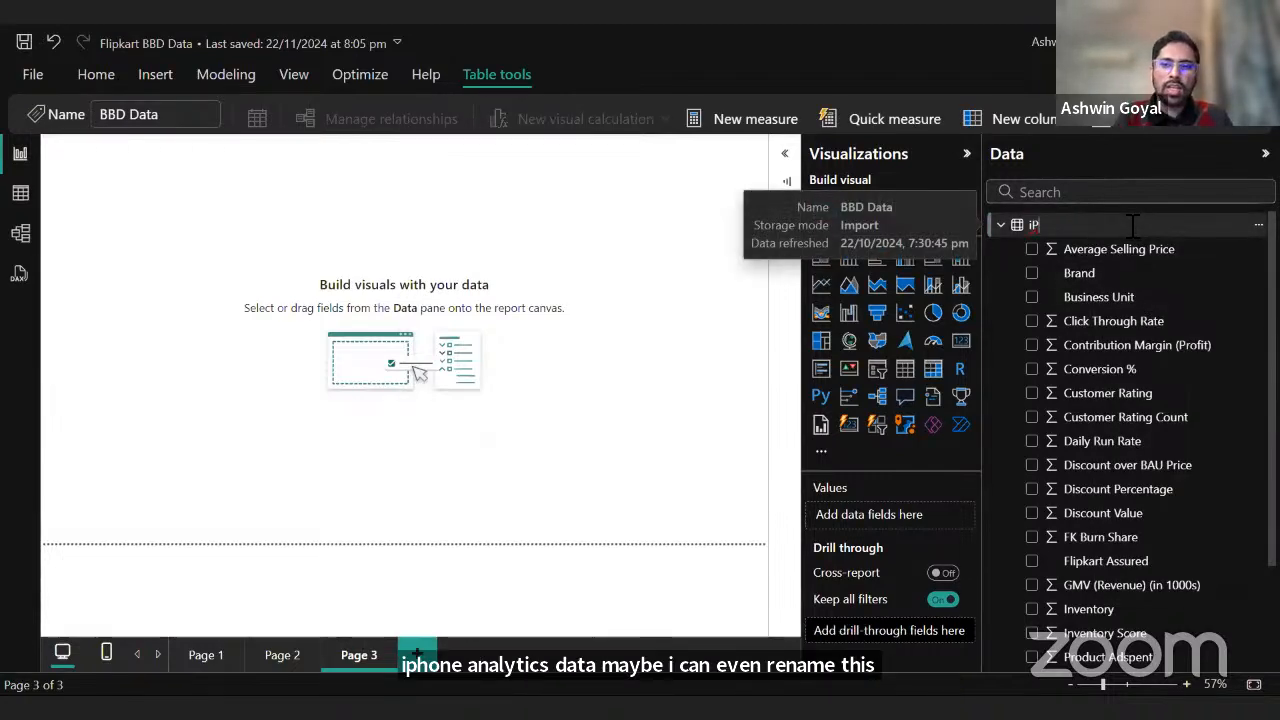
{"action": "key", "text": "Escape"}
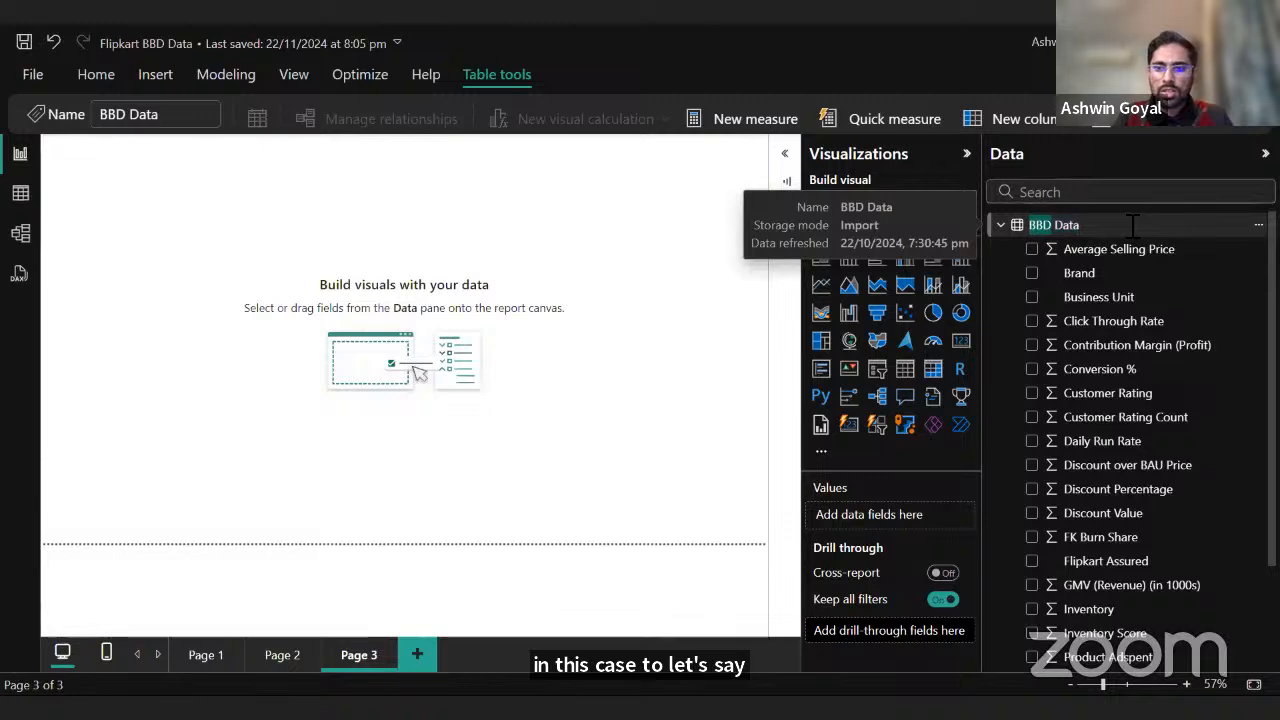
{"action": "type", "text": "s"}
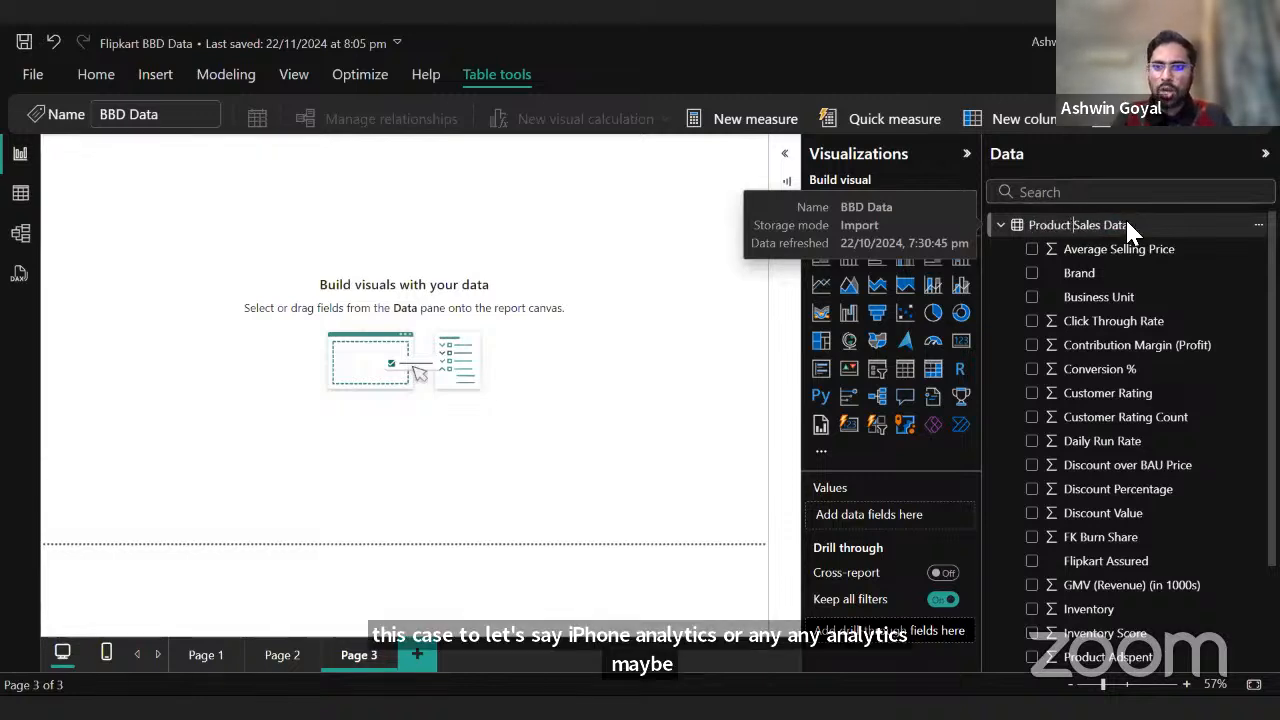
{"action": "key", "text": "Return"}
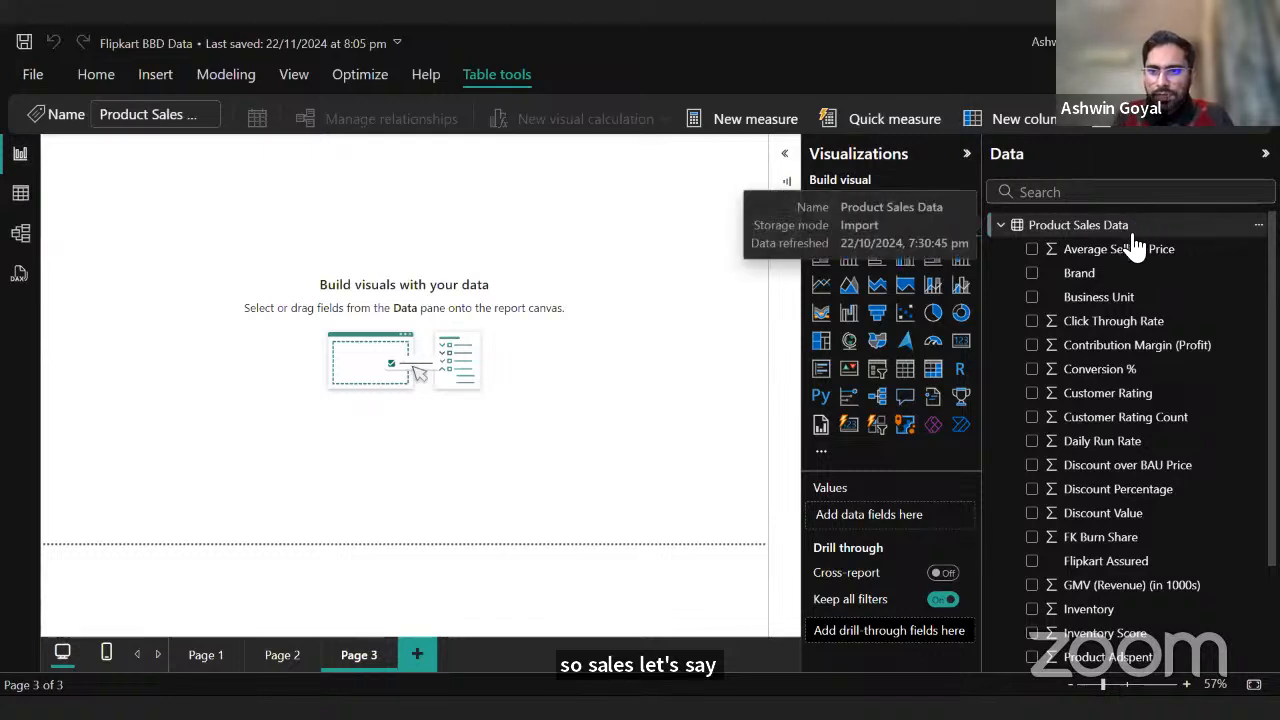
Add a slicer on the Supercategory field in the upper-left corner of Page 3 and widen it.
{"action": "left_click", "coordinate": [877, 380]}
{"action": "left_click_drag", "start_coordinate": [203, 290], "coordinate": [176, 276]}
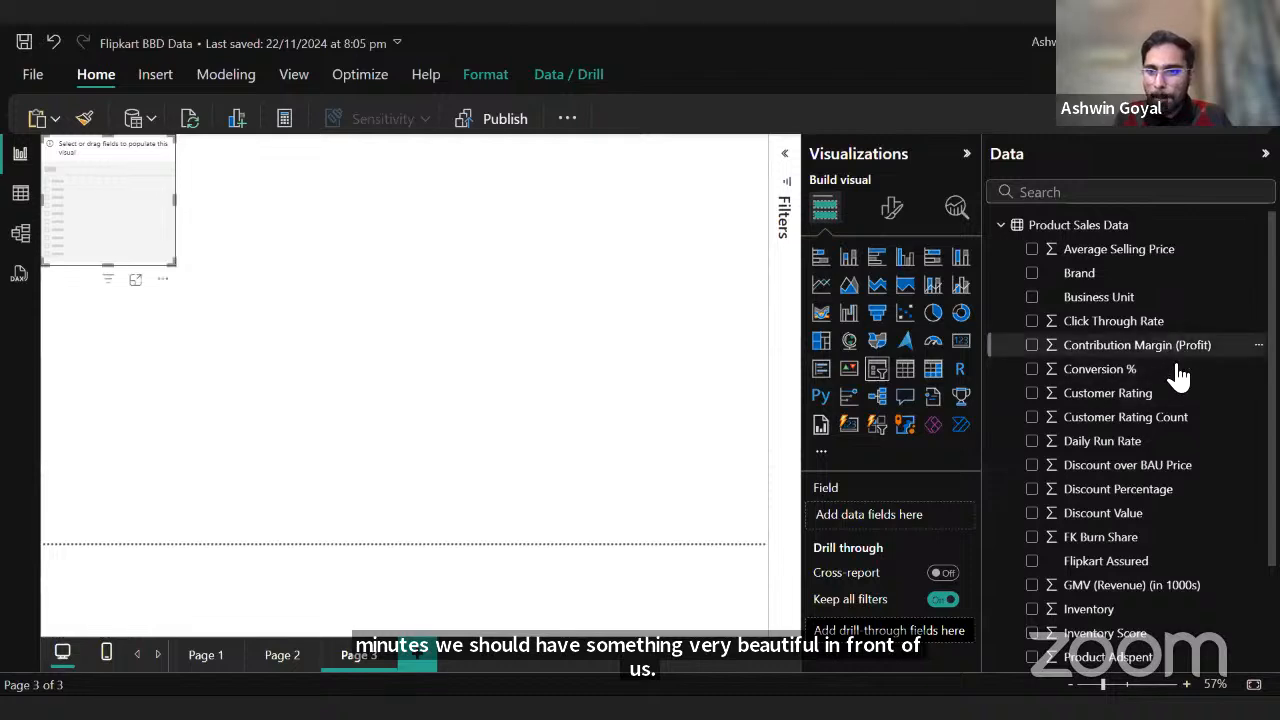
{"action": "scroll", "coordinate": [1155, 620], "scroll_direction": "down", "scroll_amount": 3}
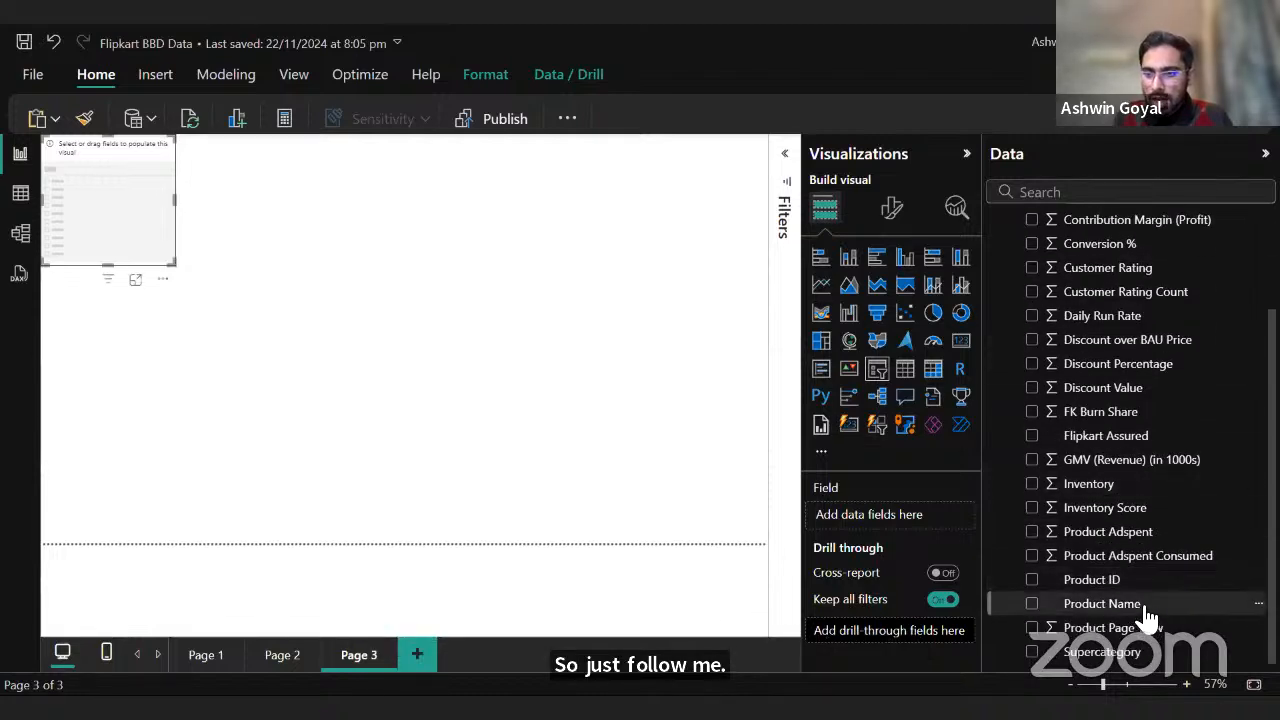
{"action": "left_click_drag", "start_coordinate": [1151, 647], "coordinate": [916, 518]}
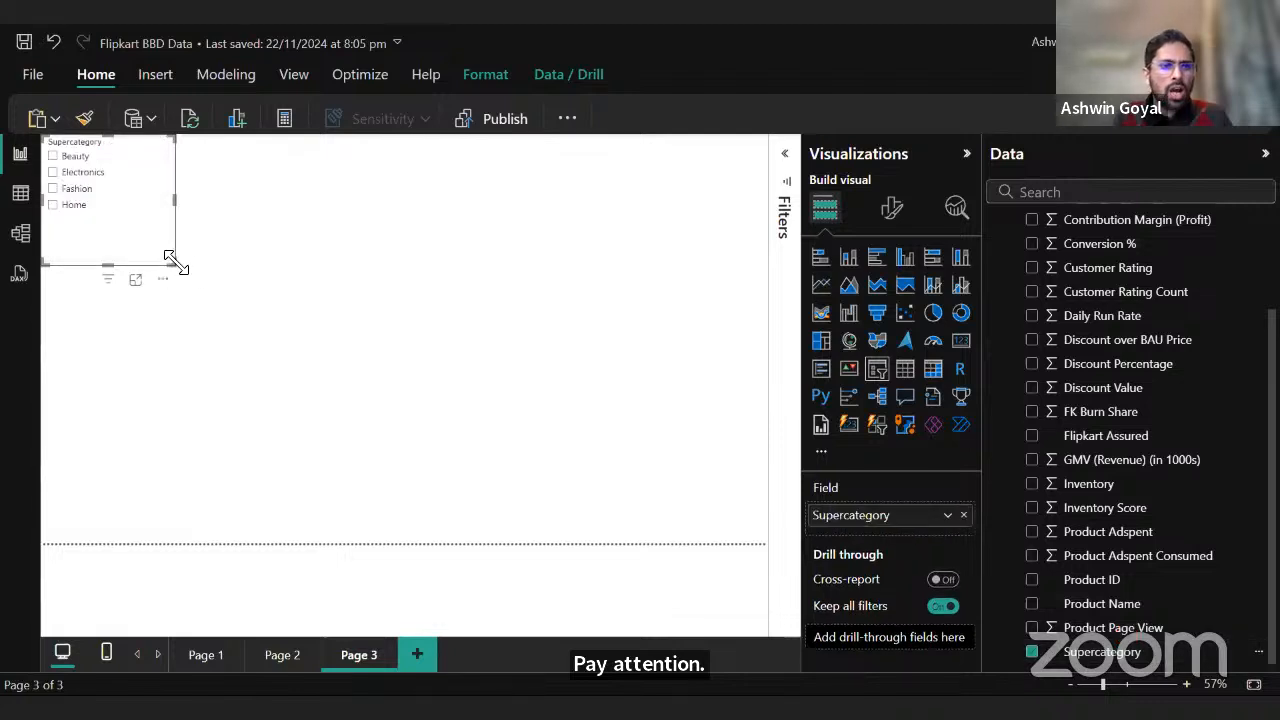
{"action": "left_click_drag", "start_coordinate": [170, 258], "coordinate": [222, 258]}
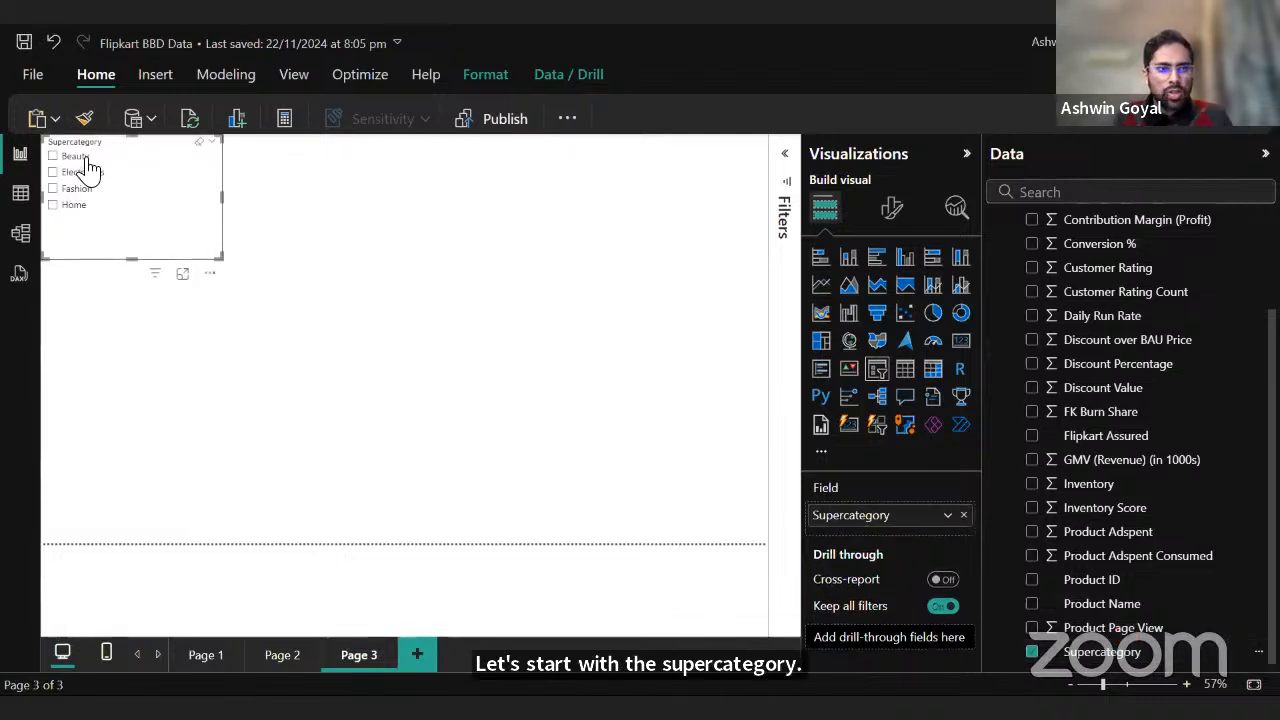
{"action": "scroll", "coordinate": [139, 368], "scroll_direction": "up", "scroll_amount": 1}
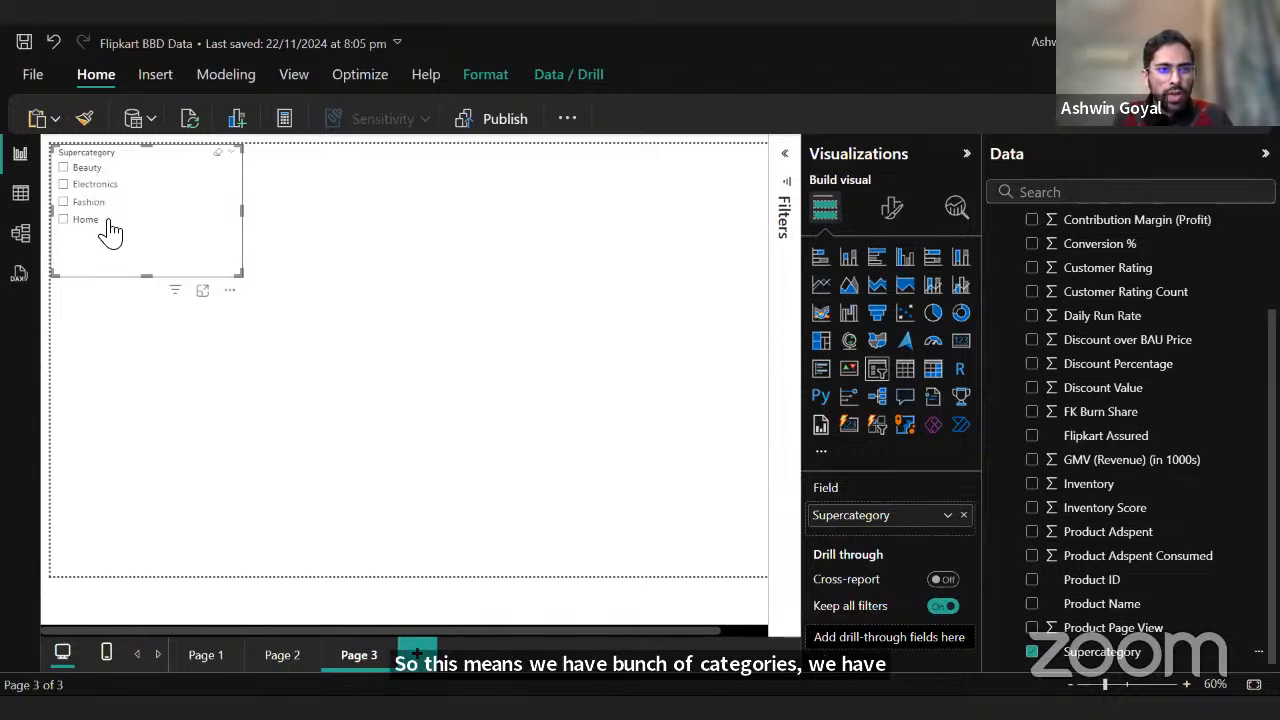
{"action": "scroll", "coordinate": [325, 240], "scroll_direction": "down", "scroll_amount": 1}
{"action": "scroll", "coordinate": [670, 276], "scroll_direction": "up", "scroll_amount": 1}
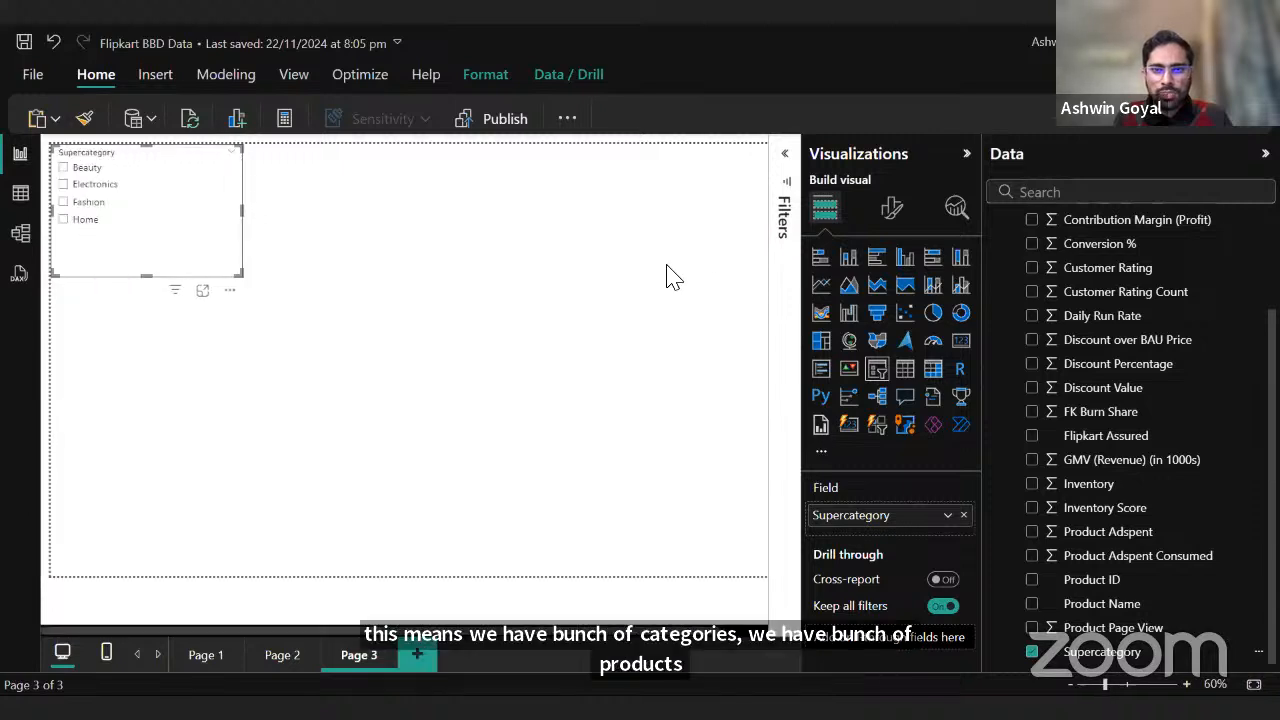
Set the Supercategory slicer's header text to font size 16.
{"action": "left_click", "coordinate": [892, 207]}
{"action": "left_click", "coordinate": [868, 386]}
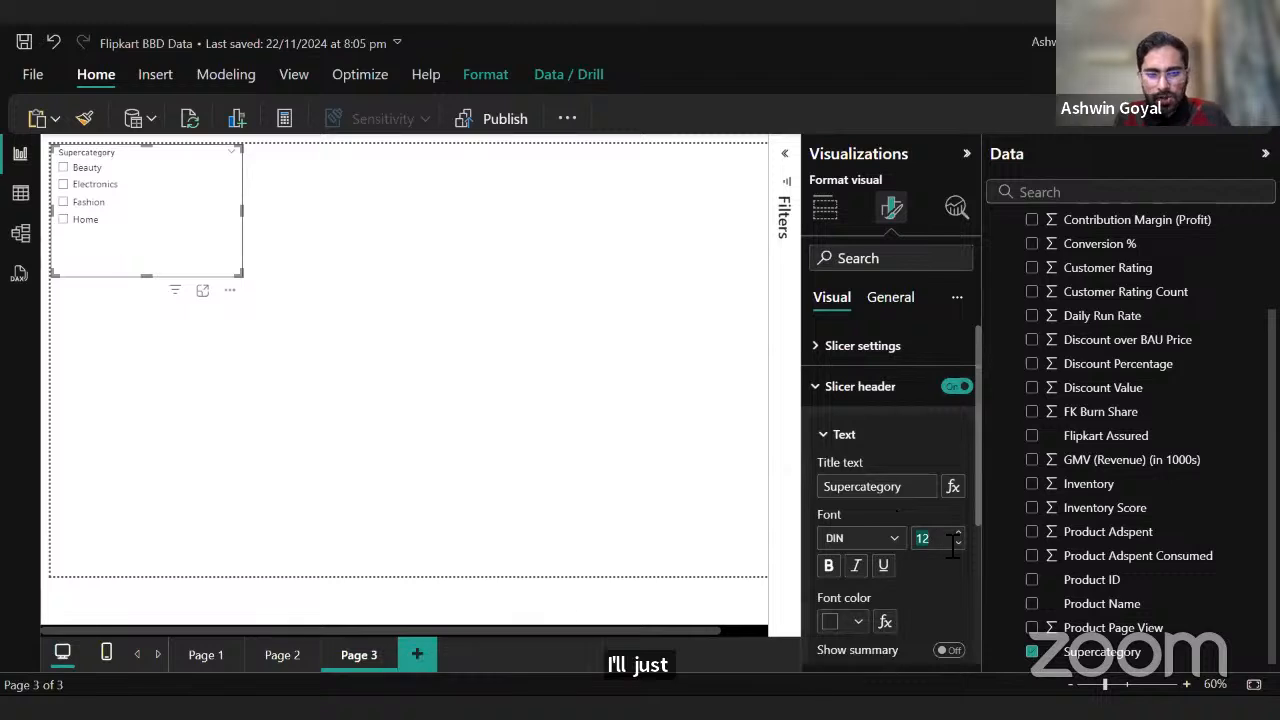
{"action": "type", "text": "6"}
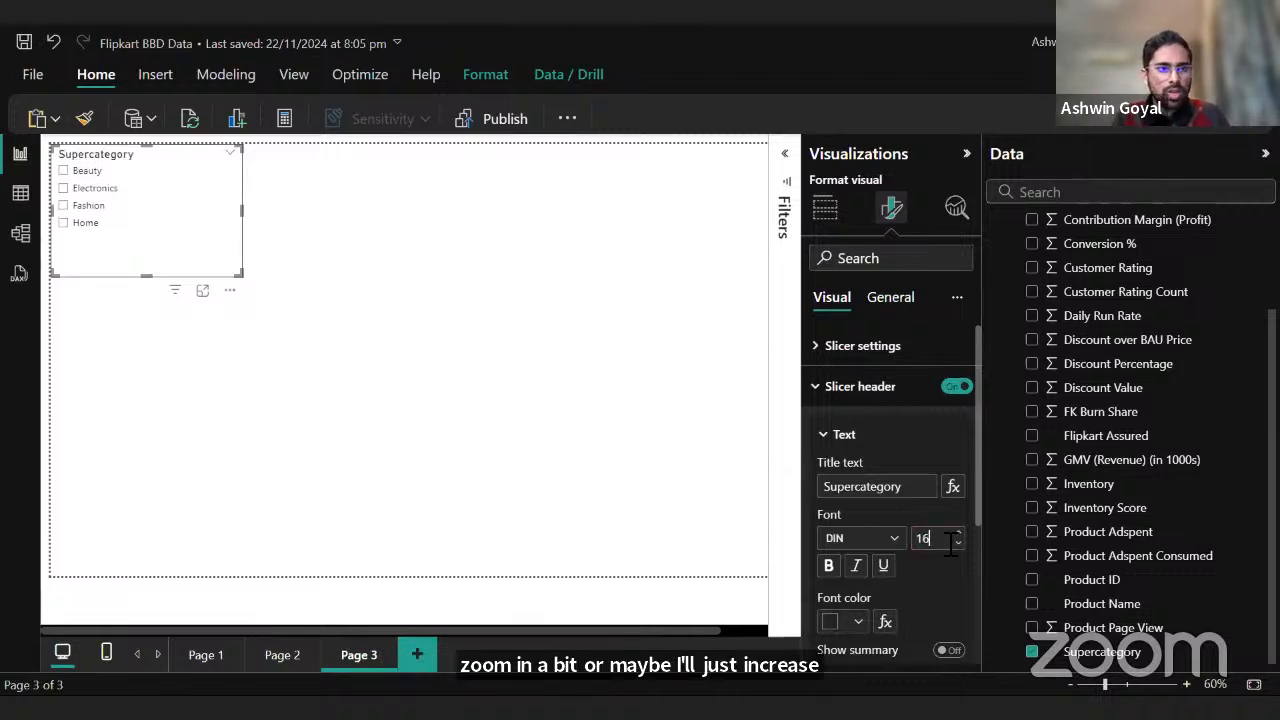
{"action": "scroll", "coordinate": [938, 535], "scroll_direction": "down", "scroll_amount": 3}
{"action": "scroll", "coordinate": [880, 429], "scroll_direction": "up", "scroll_amount": 3}
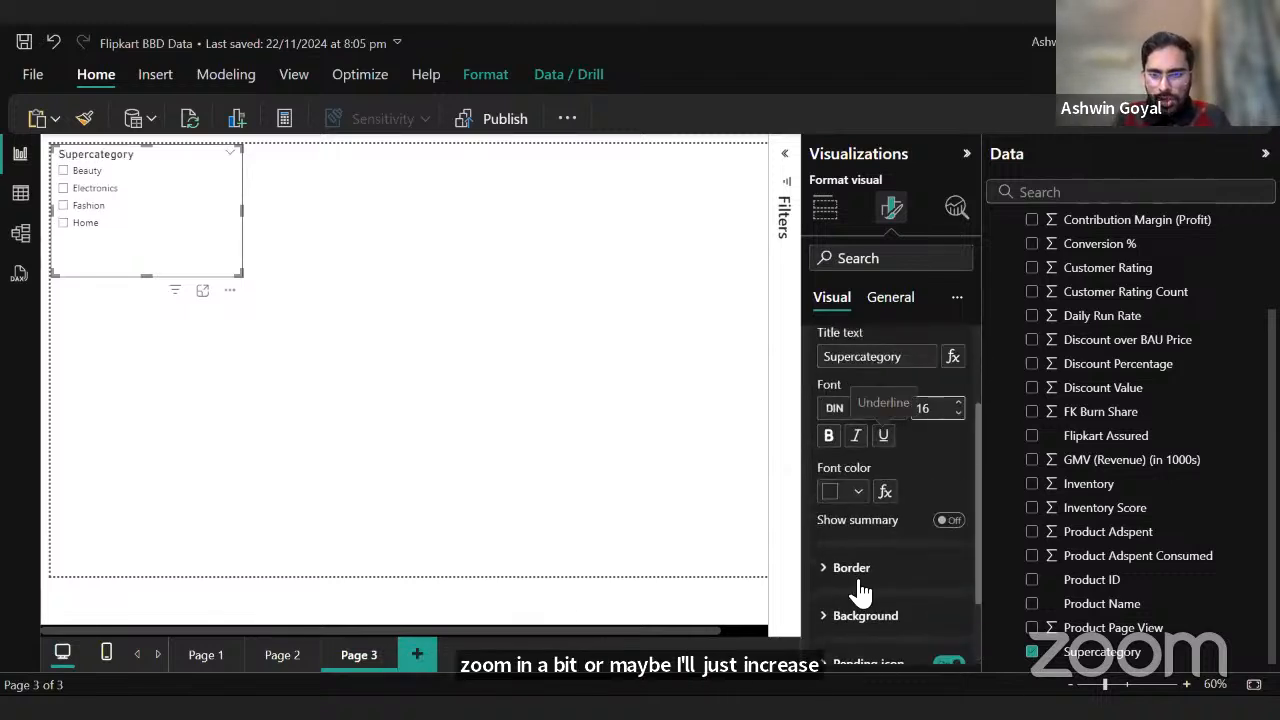
{"action": "scroll", "coordinate": [845, 588], "scroll_direction": "down", "scroll_amount": 2}
{"action": "scroll", "coordinate": [865, 590], "scroll_direction": "up", "scroll_amount": 3}
{"action": "left_click", "coordinate": [857, 438]}
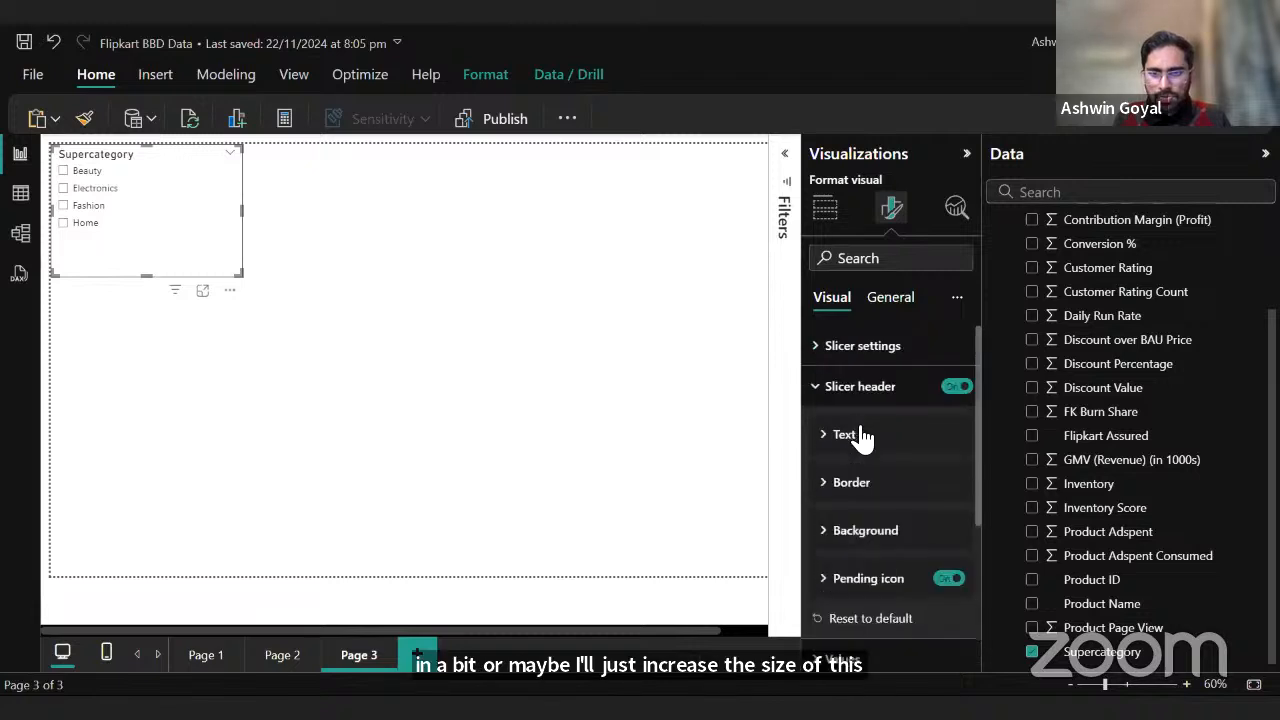
Set the text of the Supercategory slicer's values to font size 15.
{"action": "scroll", "coordinate": [866, 609], "scroll_direction": "down", "scroll_amount": 1}
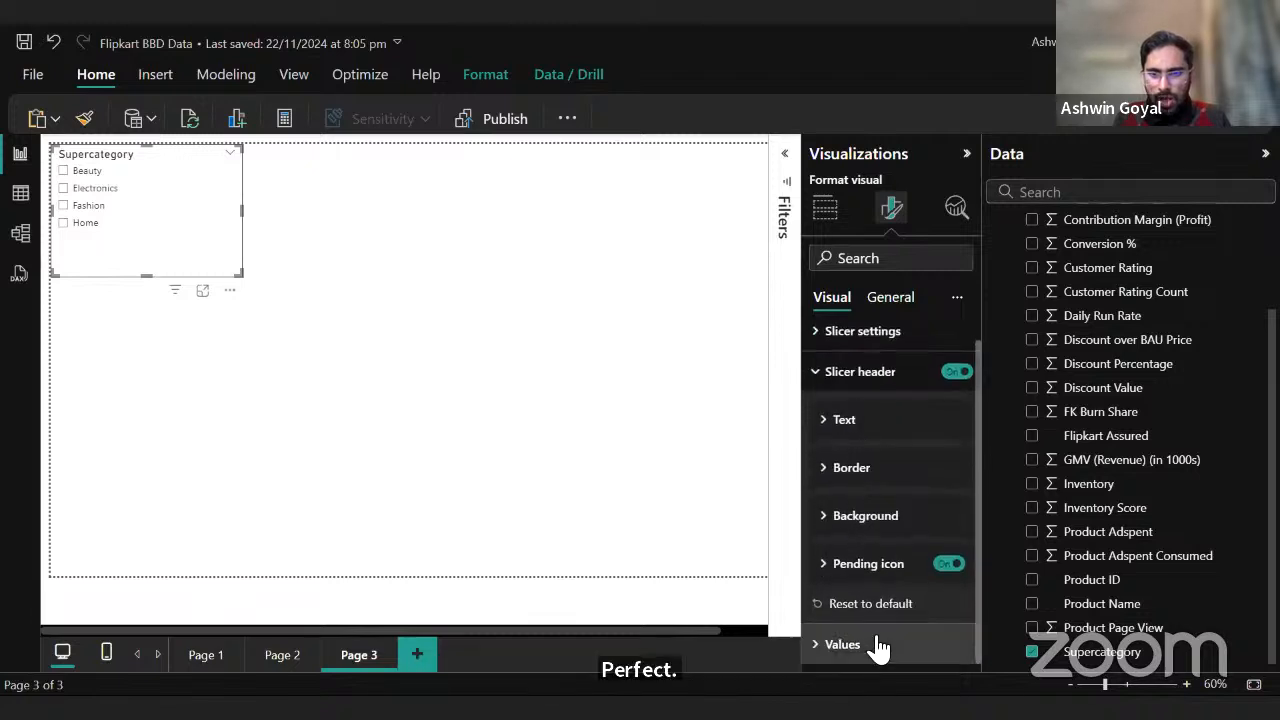
{"action": "left_click", "coordinate": [874, 643]}
{"action": "left_click", "coordinate": [940, 375]}
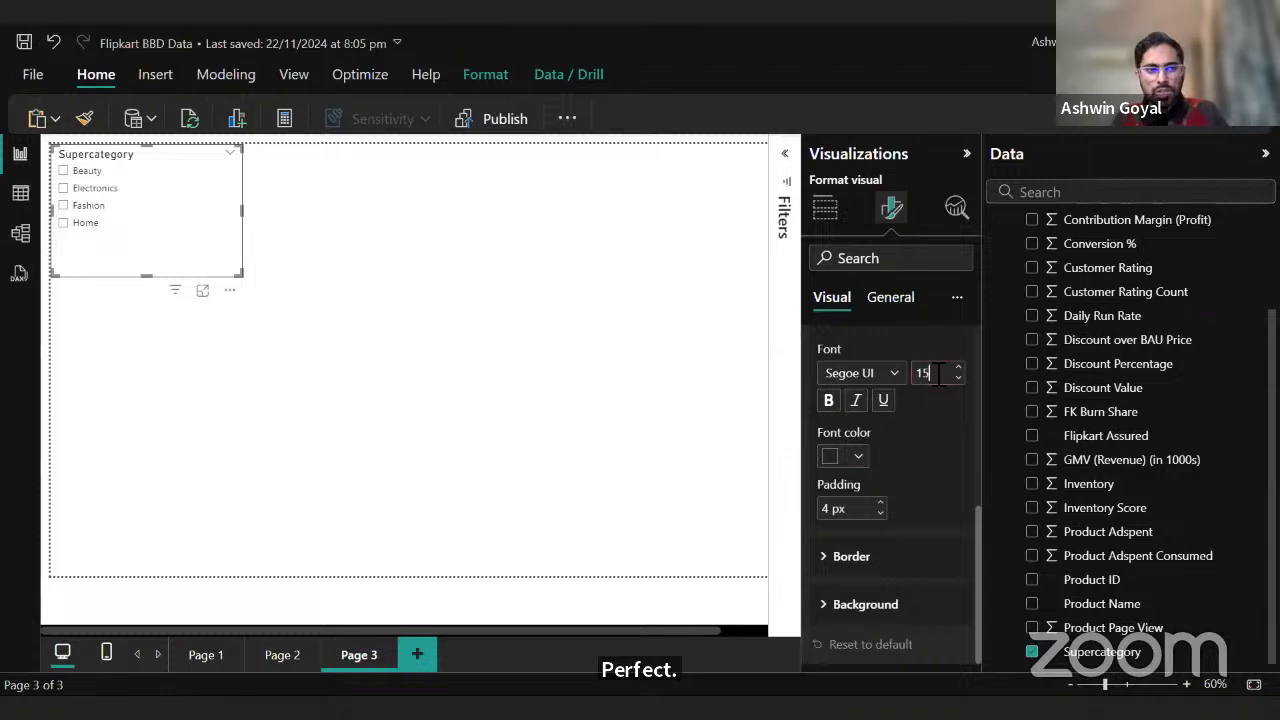
{"action": "type", "text": "15"}
{"action": "key", "text": "Return"}
{"action": "left_click", "coordinate": [461, 443]}
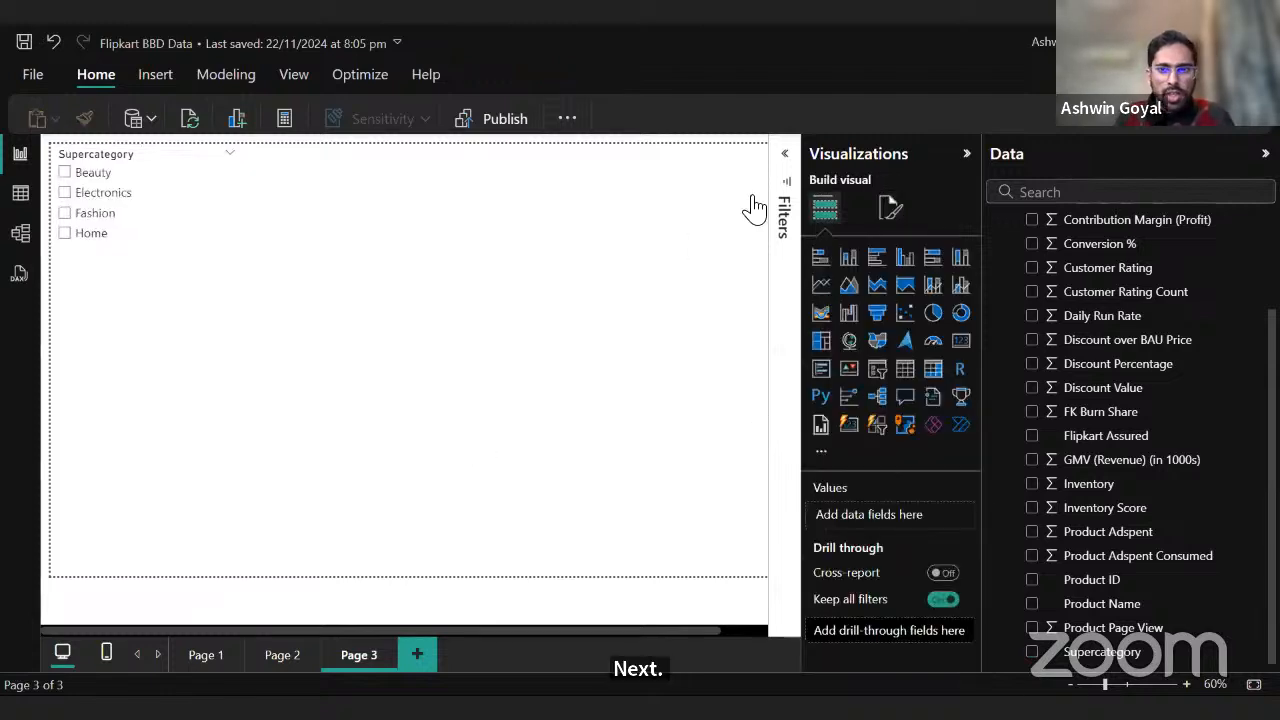
{"action": "left_click", "coordinate": [240, 279]}
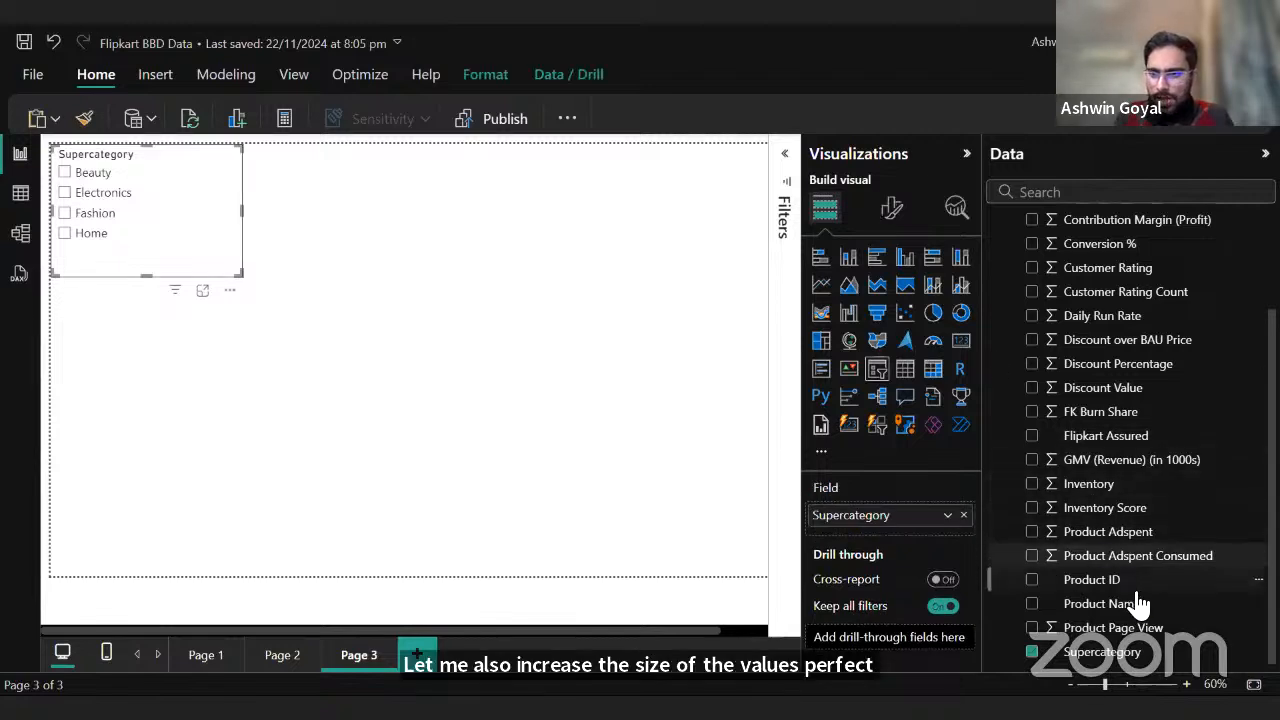
Add a slicer on the Flipkart Assured field, shrink it and place it beside the Supercategory options at the top of the page.
{"action": "left_click", "coordinate": [644, 532]}
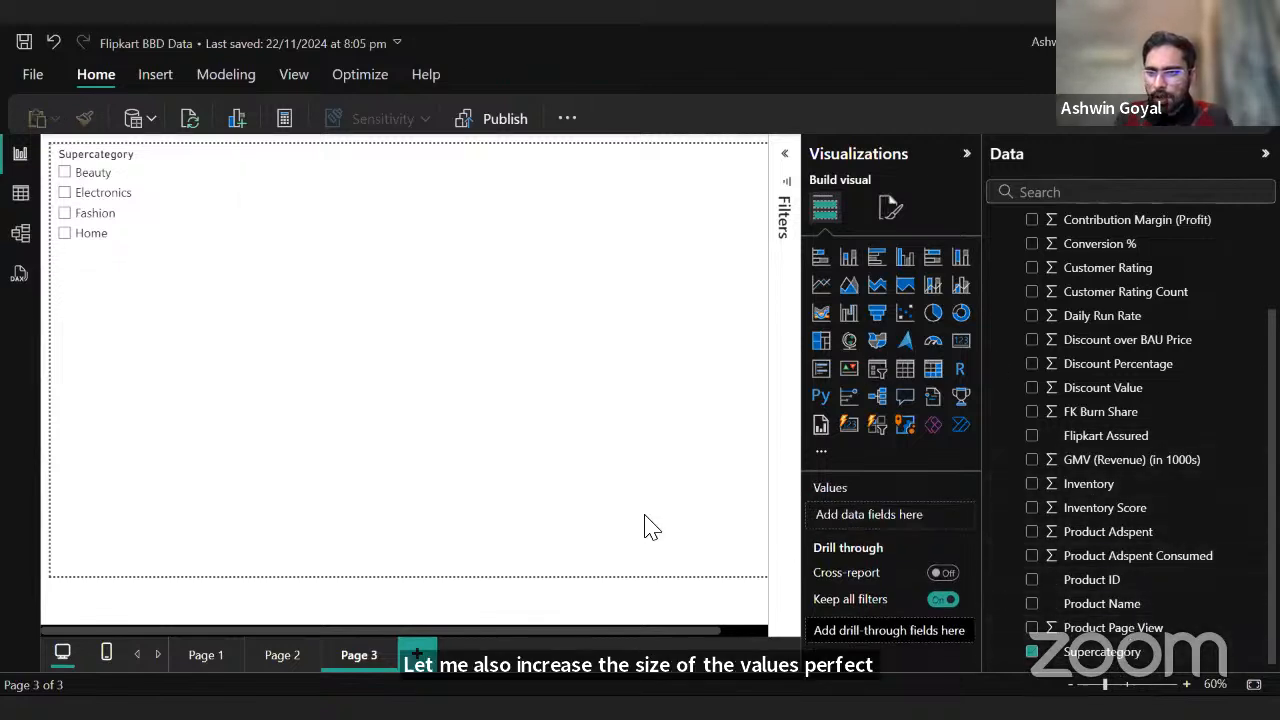
{"action": "left_click", "coordinate": [877, 369]}
{"action": "left_click_drag", "start_coordinate": [1087, 441], "coordinate": [1085, 441]}
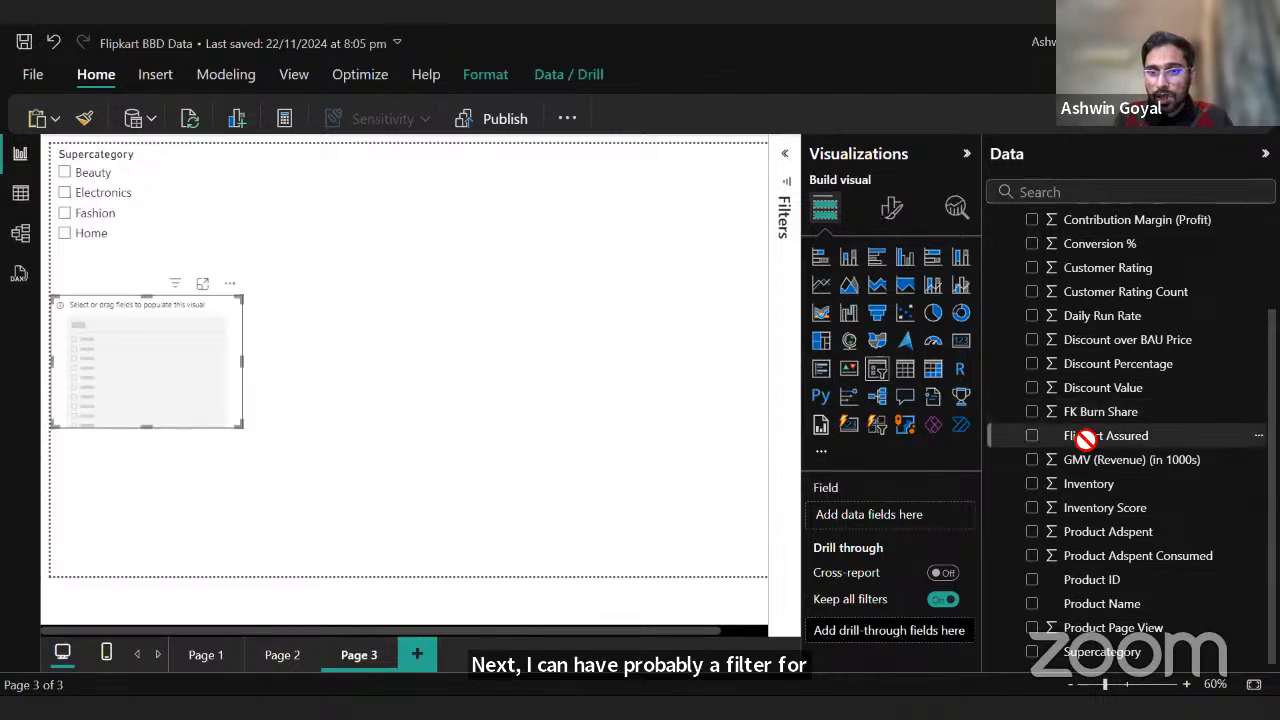
{"action": "left_click_drag", "start_coordinate": [905, 516], "coordinate": [905, 516]}
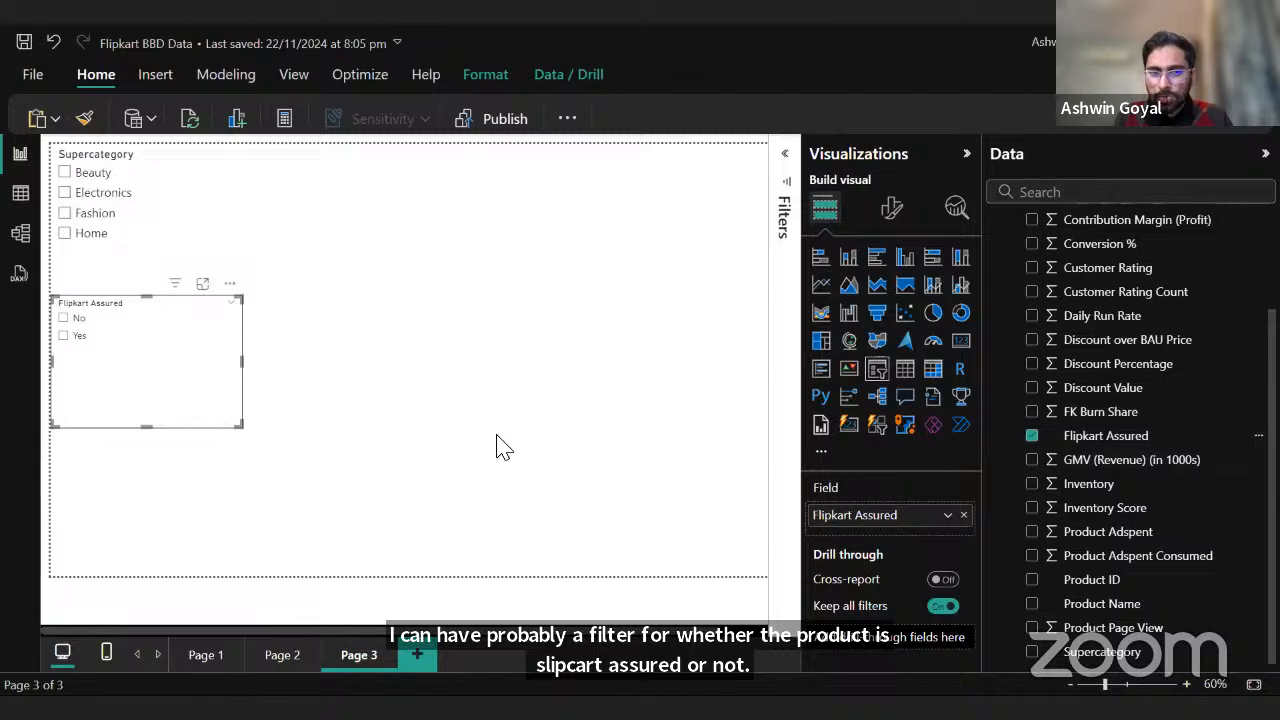
{"action": "left_click_drag", "start_coordinate": [218, 410], "coordinate": [265, 210]}
Turn on the visual border and shadow for the Flipkart Assured slicer.
{"action": "left_click", "coordinate": [893, 212]}
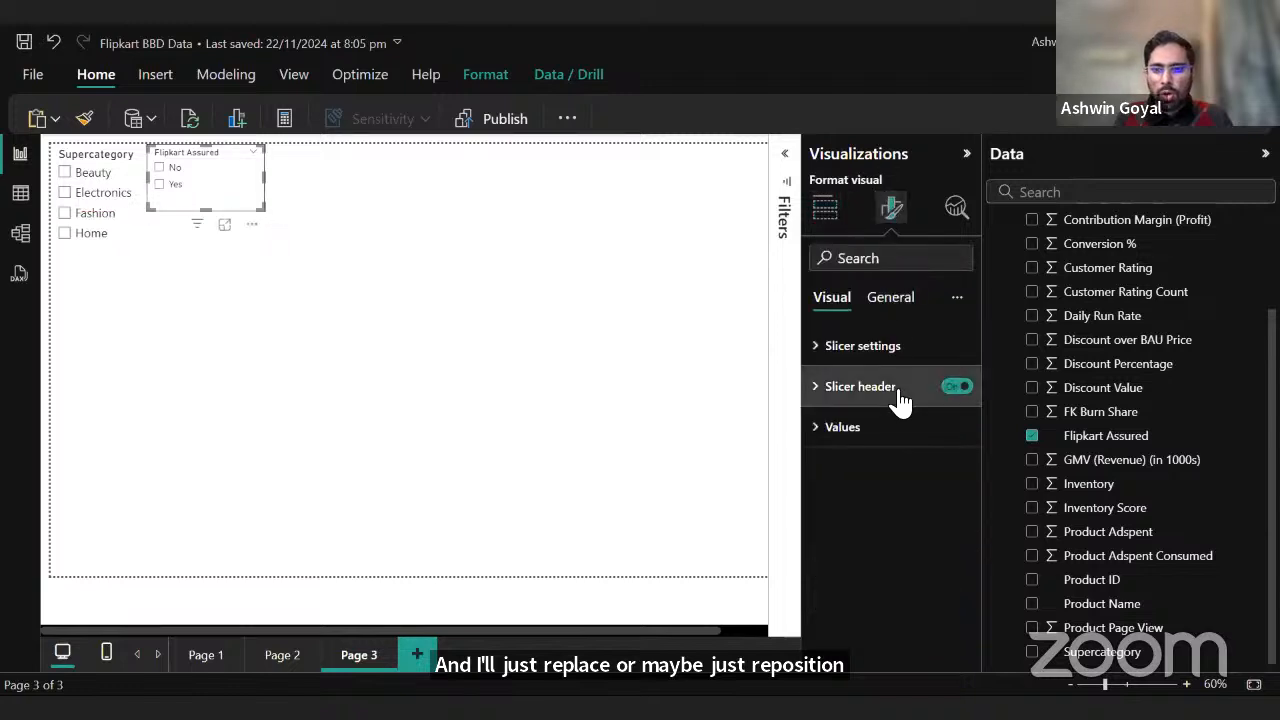
{"action": "left_click", "coordinate": [892, 304]}
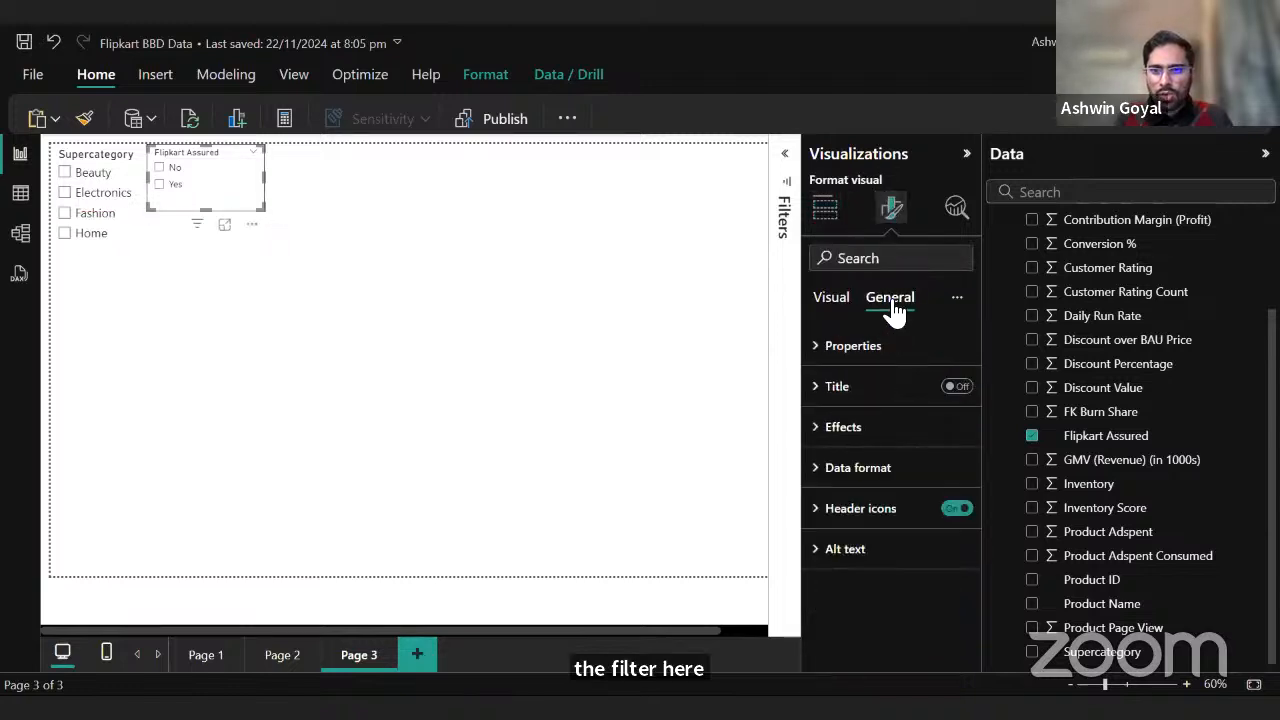
{"action": "left_click", "coordinate": [897, 428]}
{"action": "scroll", "coordinate": [893, 430], "scroll_direction": "down", "scroll_amount": 3}
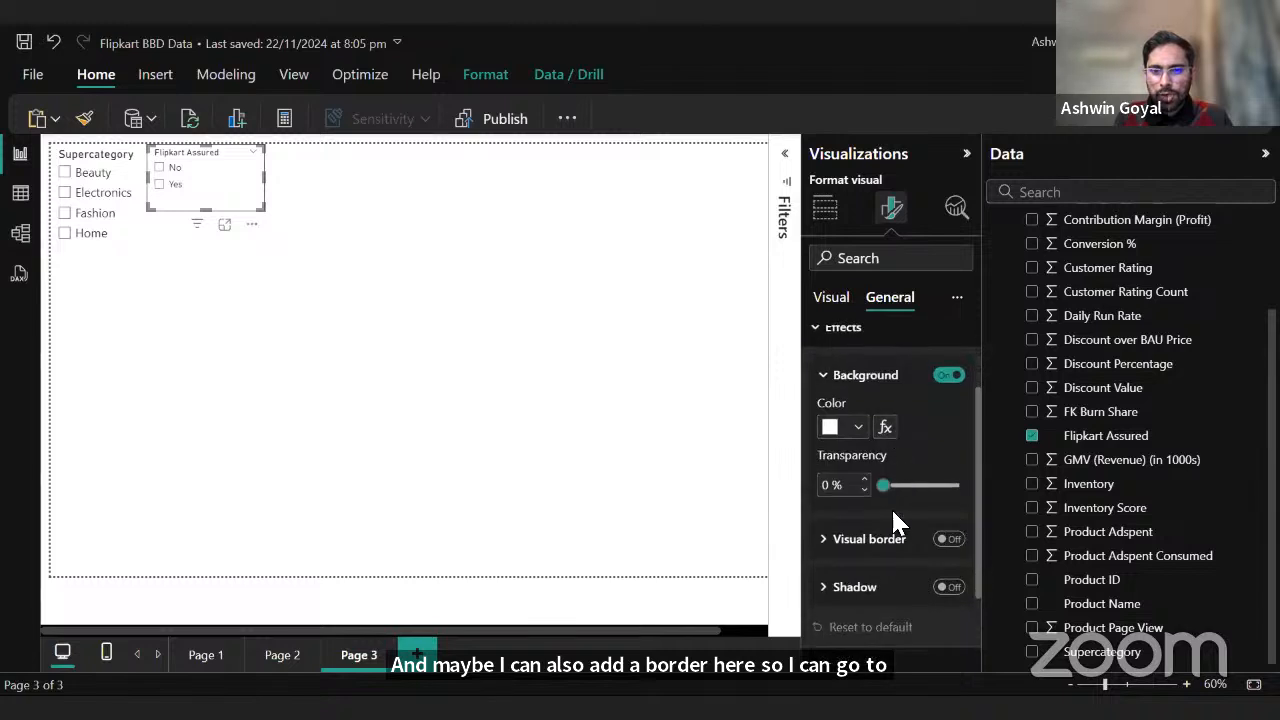
{"action": "left_click", "coordinate": [948, 540]}
{"action": "left_click", "coordinate": [950, 588]}
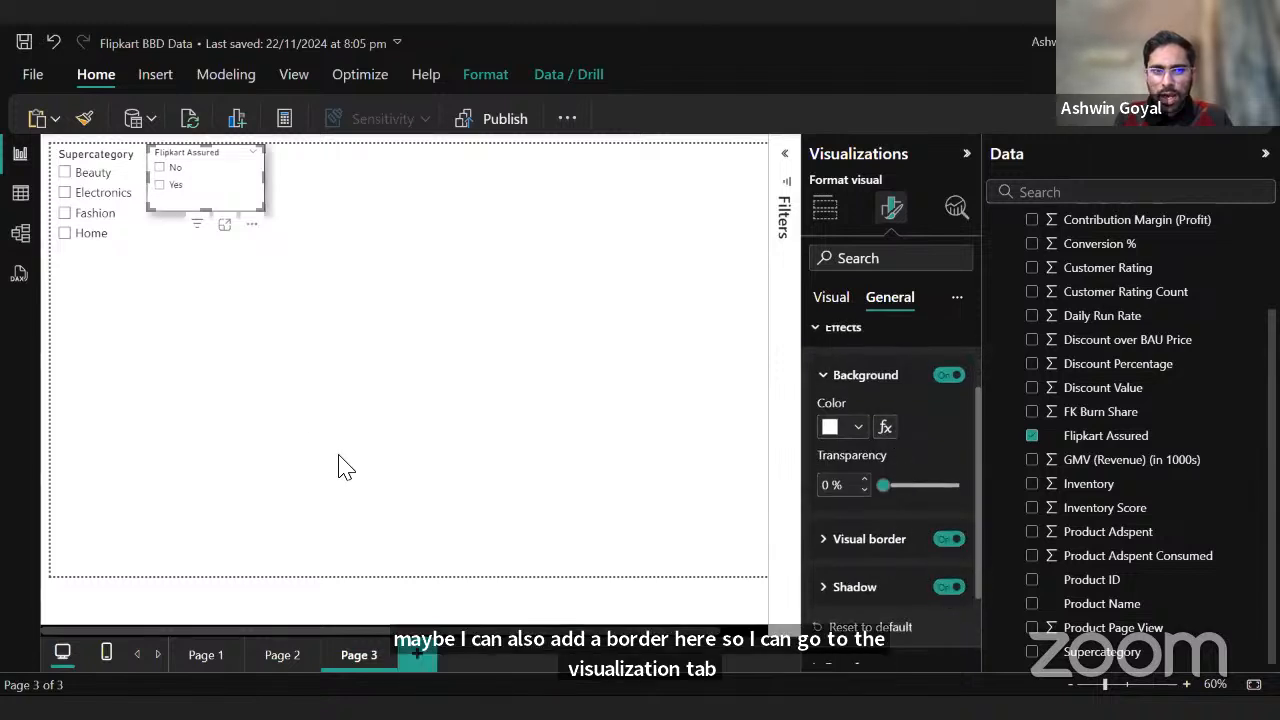
Narrow the Supercategory slicer so it ends beside the Flipkart Assured slicer, and turn on its shadow while leaving its visual border off.
{"action": "left_click", "coordinate": [140, 272]}
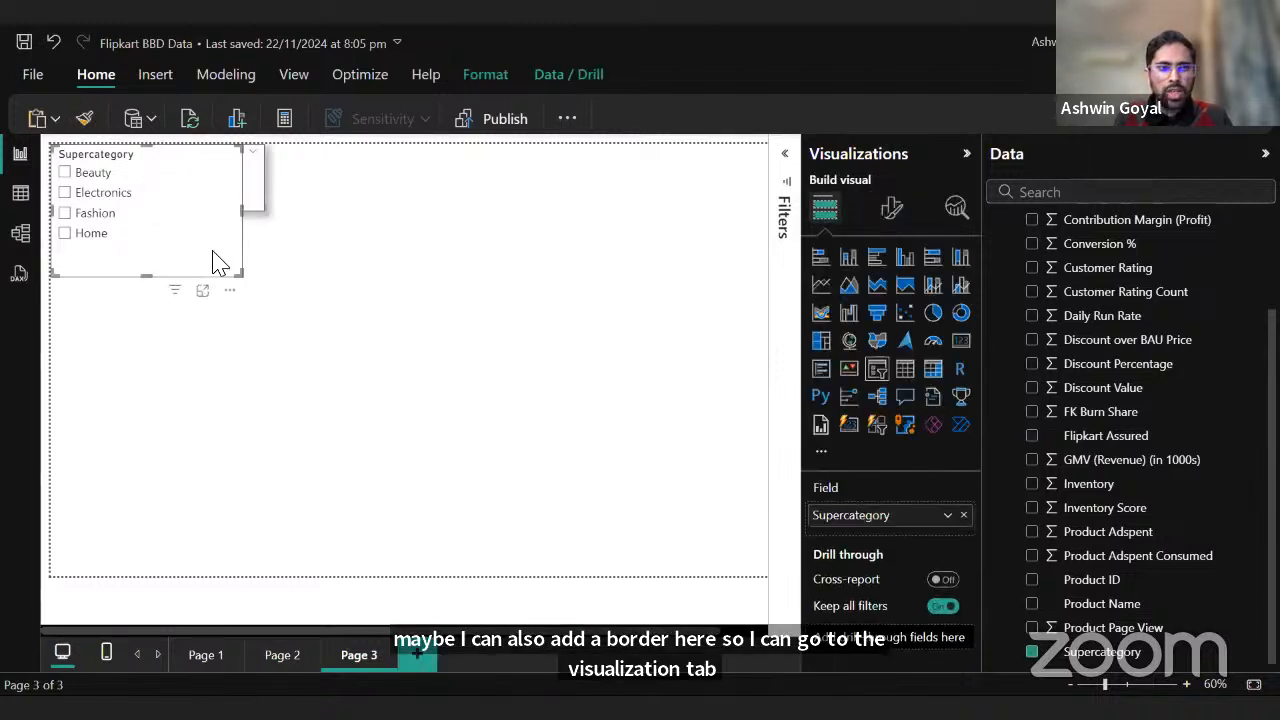
{"action": "left_click_drag", "start_coordinate": [243, 279], "coordinate": [147, 267]}
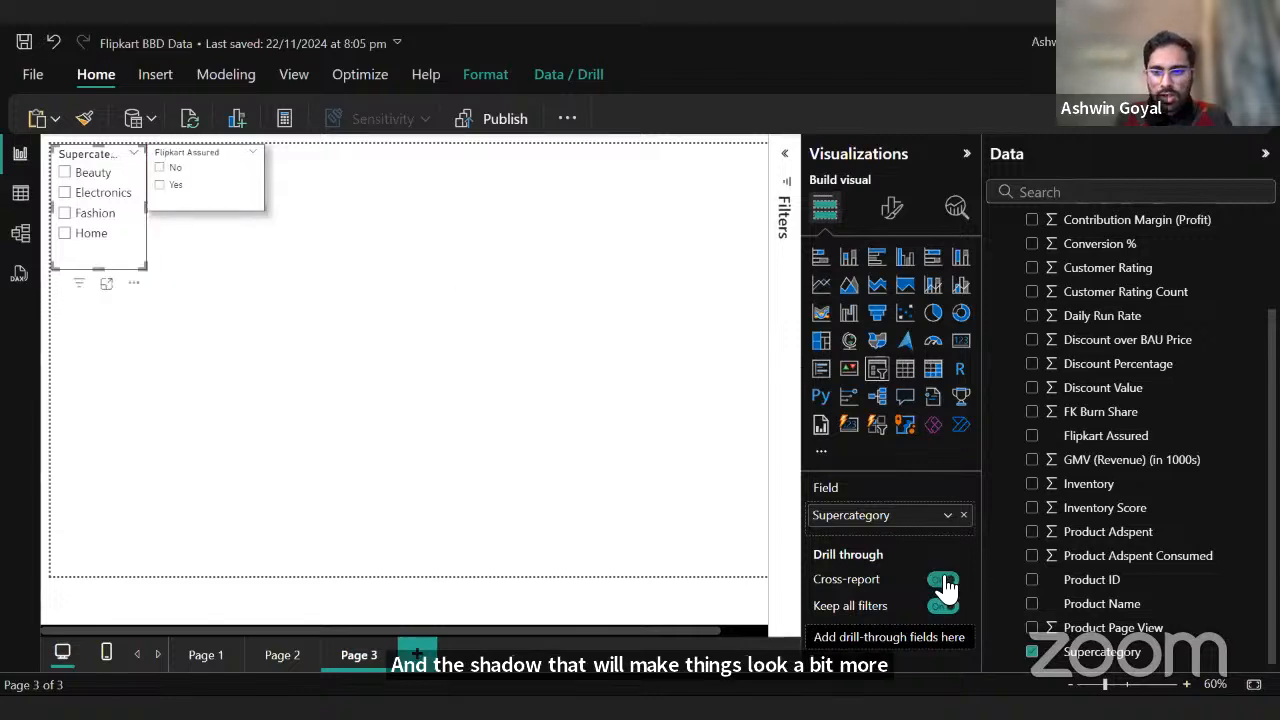
{"action": "left_click", "coordinate": [893, 210]}
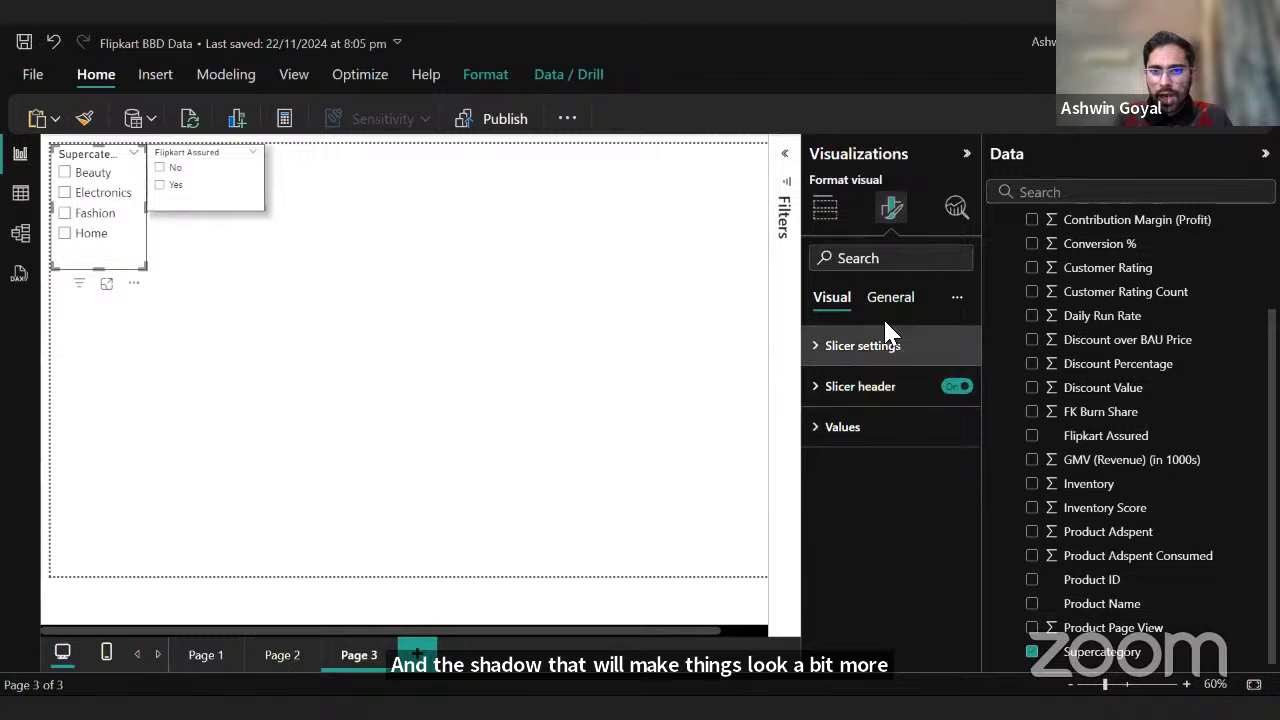
{"action": "left_click", "coordinate": [890, 297]}
{"action": "left_click", "coordinate": [880, 427]}
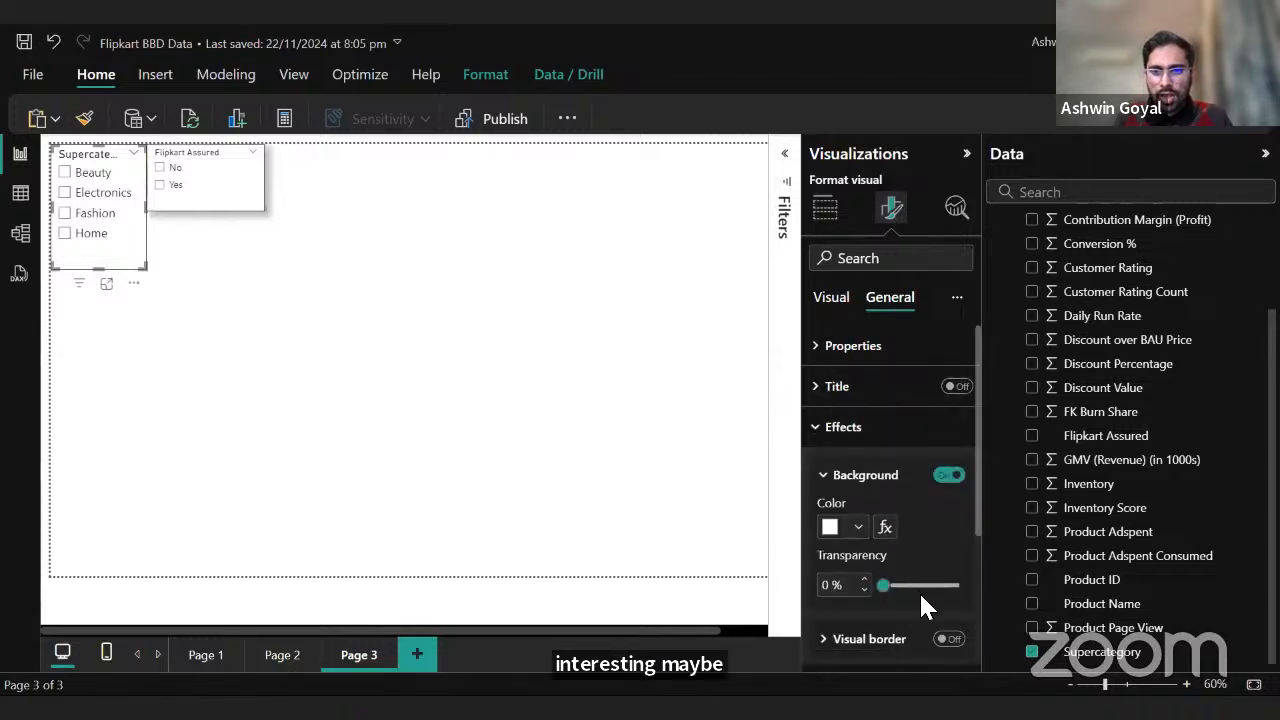
{"action": "scroll", "coordinate": [930, 590], "scroll_direction": "down", "scroll_amount": 3}
{"action": "left_click", "coordinate": [948, 487]}
{"action": "left_click", "coordinate": [948, 439]}
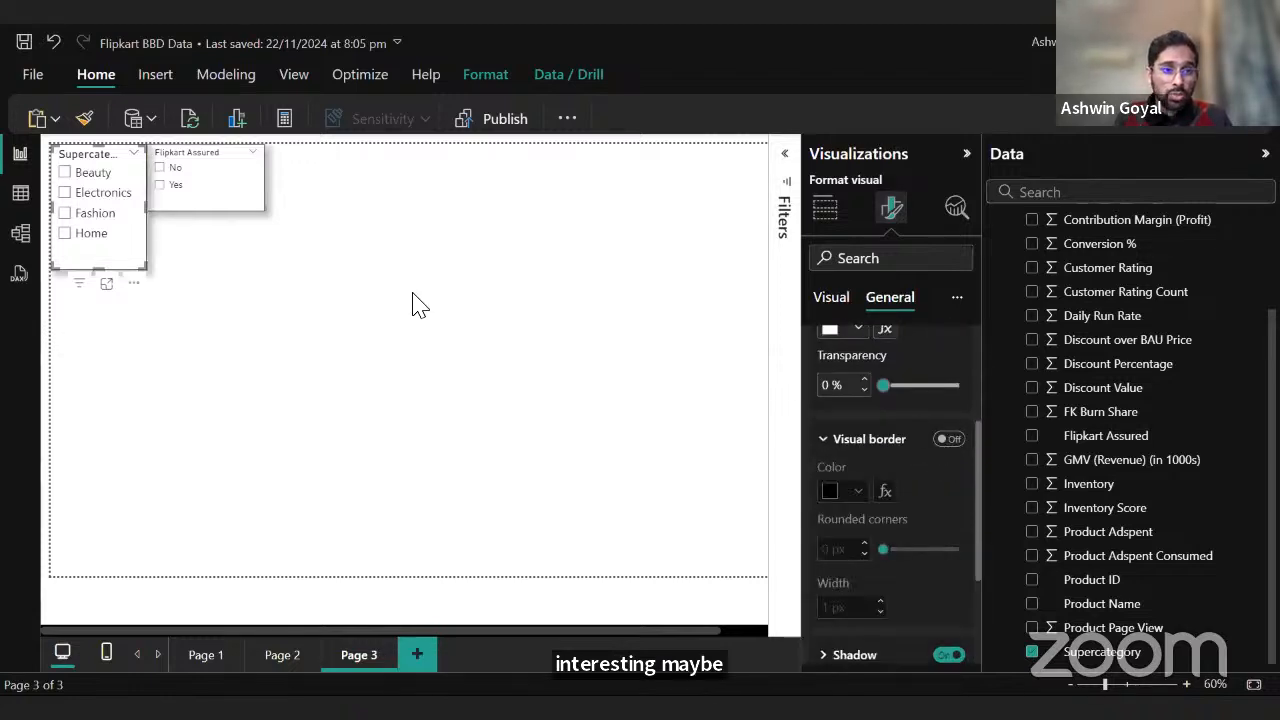
Shift the Flipkart Assured slicer slightly away from the Supercategory slicer to leave a small gap.
{"action": "left_click", "coordinate": [270, 212]}
{"action": "left_click", "coordinate": [270, 212]}
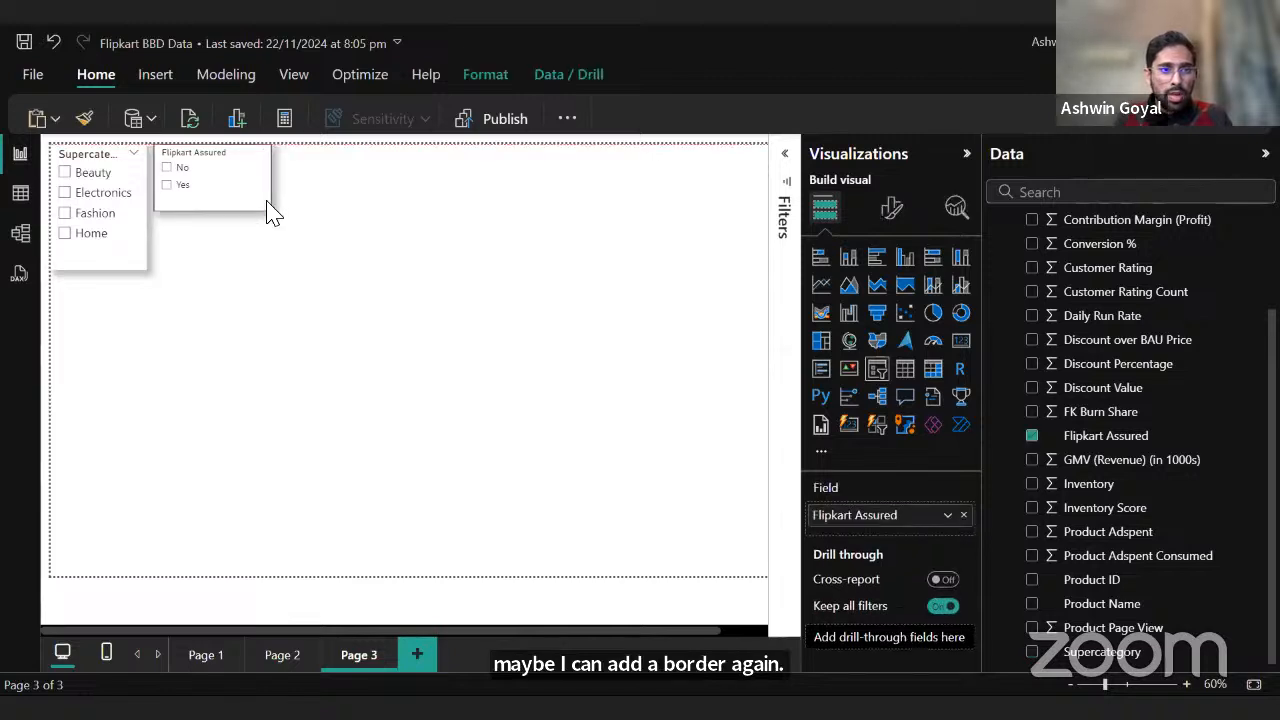
{"action": "left_click", "coordinate": [357, 291]}
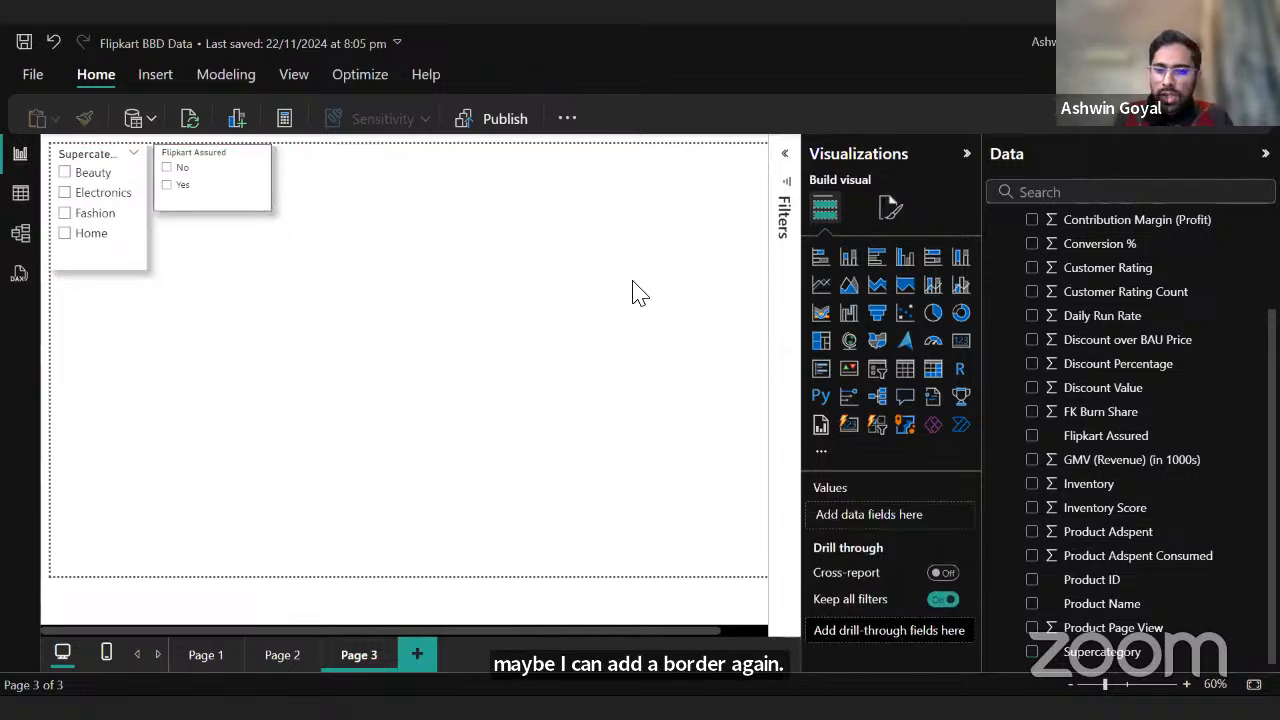
Insert a stacked column chart showing the average of Contribution Margin (Profit) by Supercategory.
{"action": "scroll", "coordinate": [1150, 430], "scroll_direction": "up", "scroll_amount": 3}
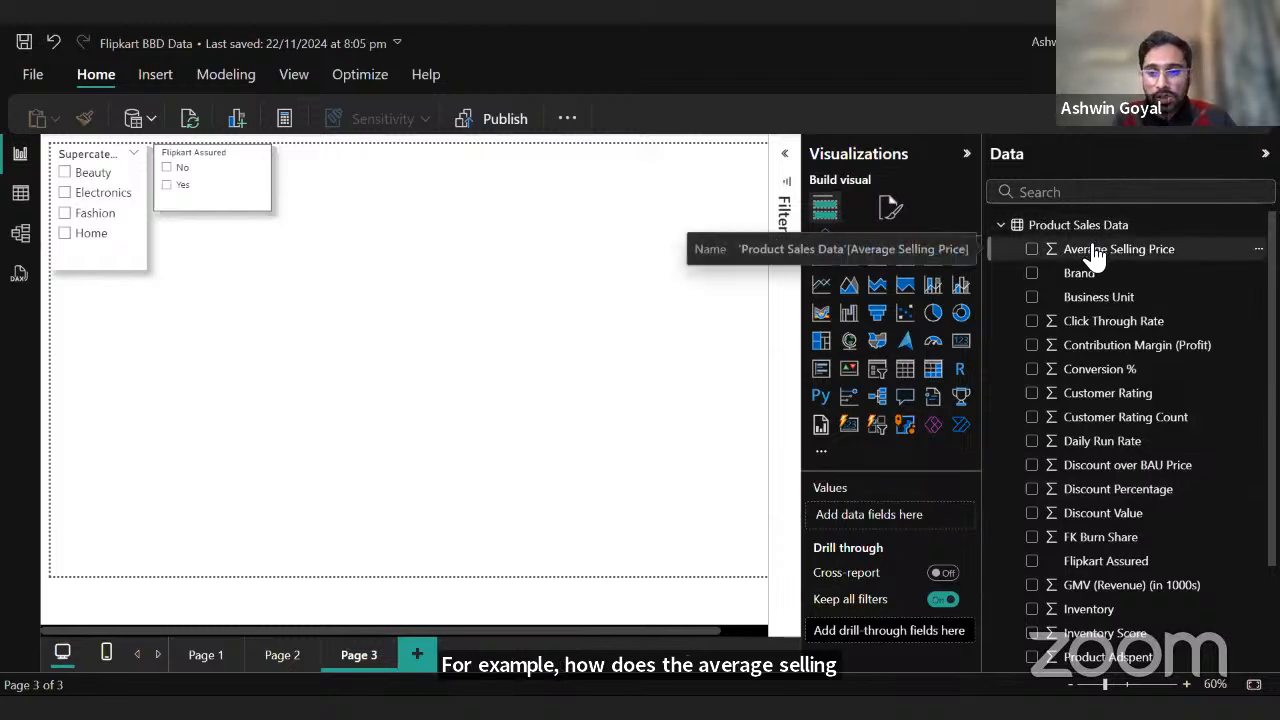
{"action": "scroll", "coordinate": [1135, 410], "scroll_direction": "down", "scroll_amount": 2}
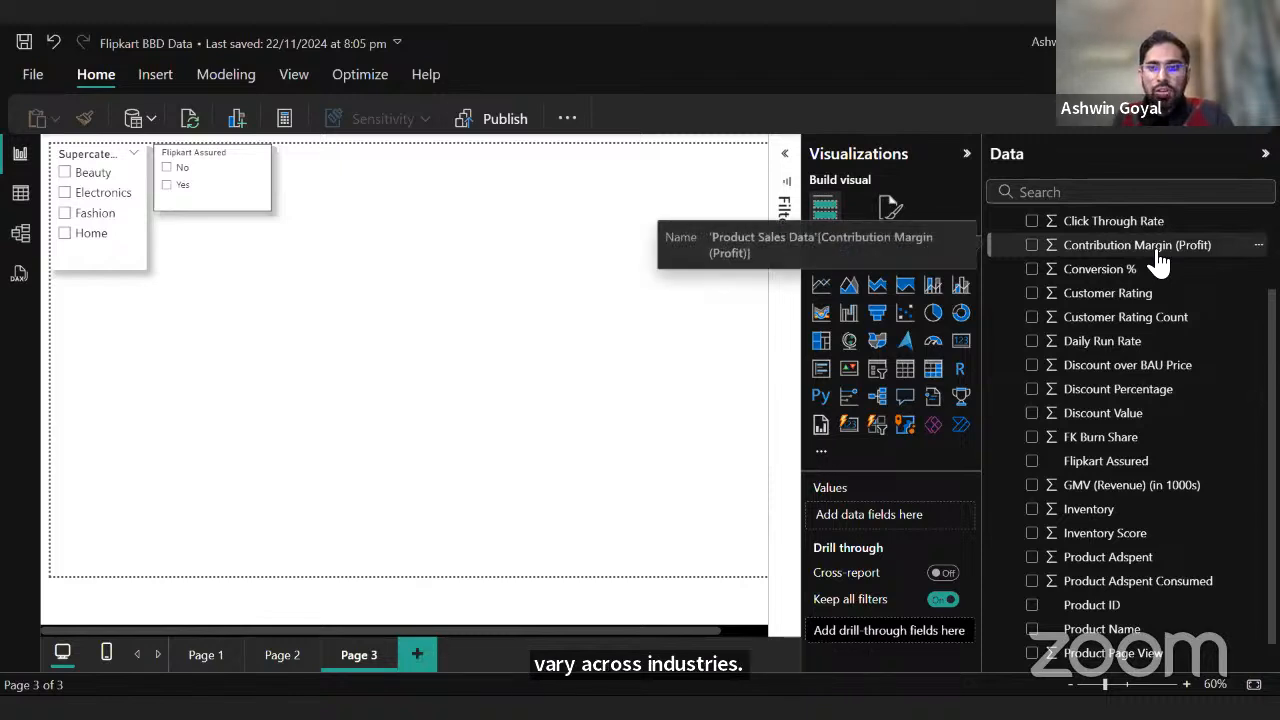
{"action": "scroll", "coordinate": [1127, 522], "scroll_direction": "down", "scroll_amount": 1}
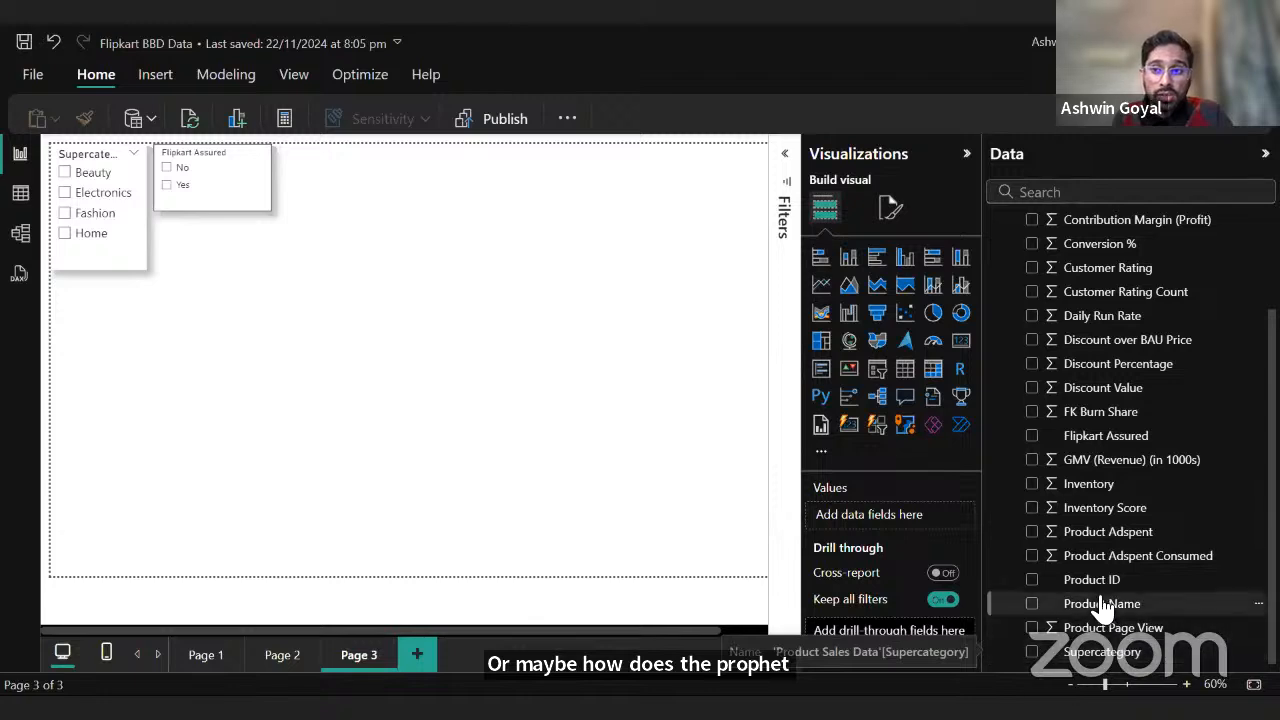
{"action": "scroll", "coordinate": [1100, 600], "scroll_direction": "up", "scroll_amount": 2}
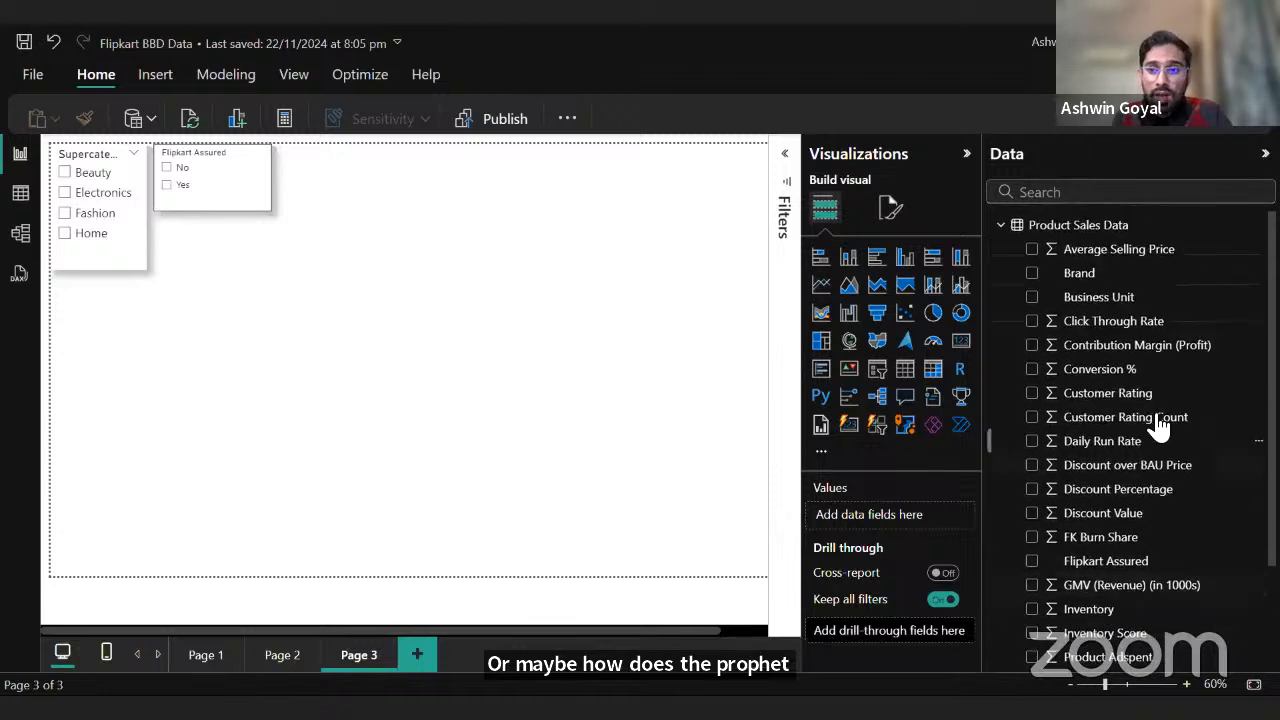
{"action": "left_click", "coordinate": [848, 257]}
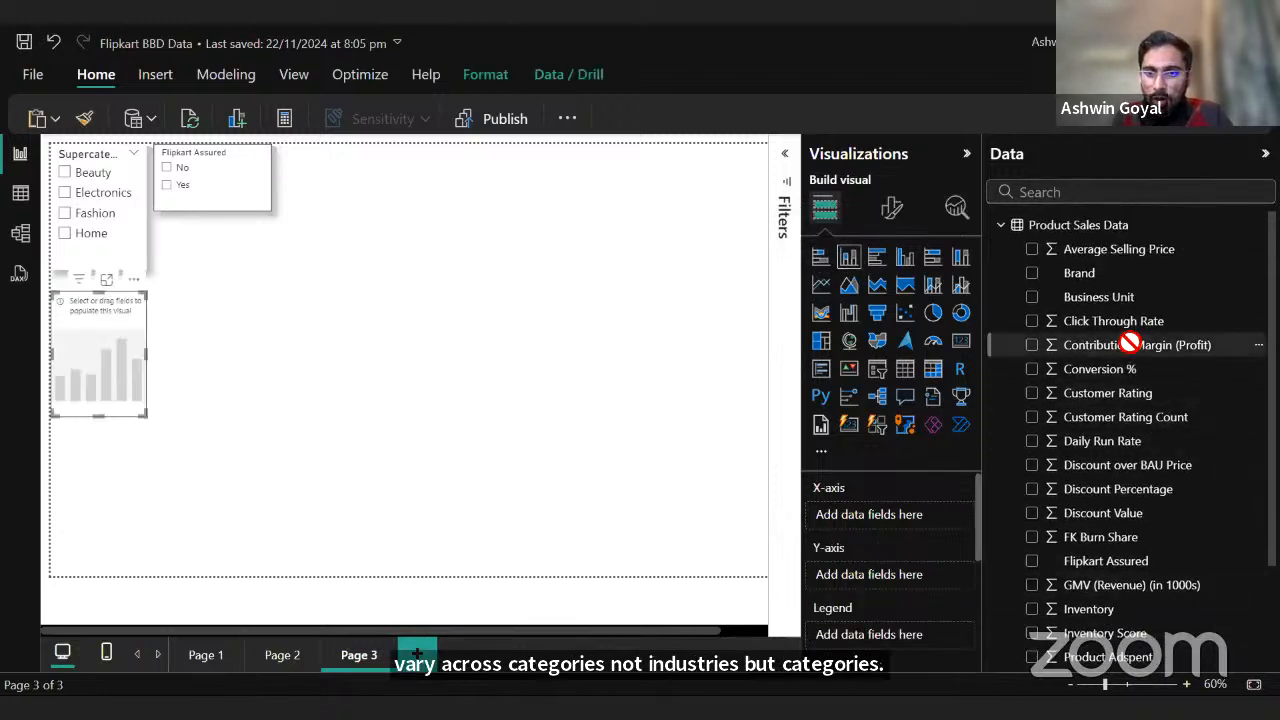
{"action": "left_click_drag", "start_coordinate": [1129, 343], "coordinate": [869, 580]}
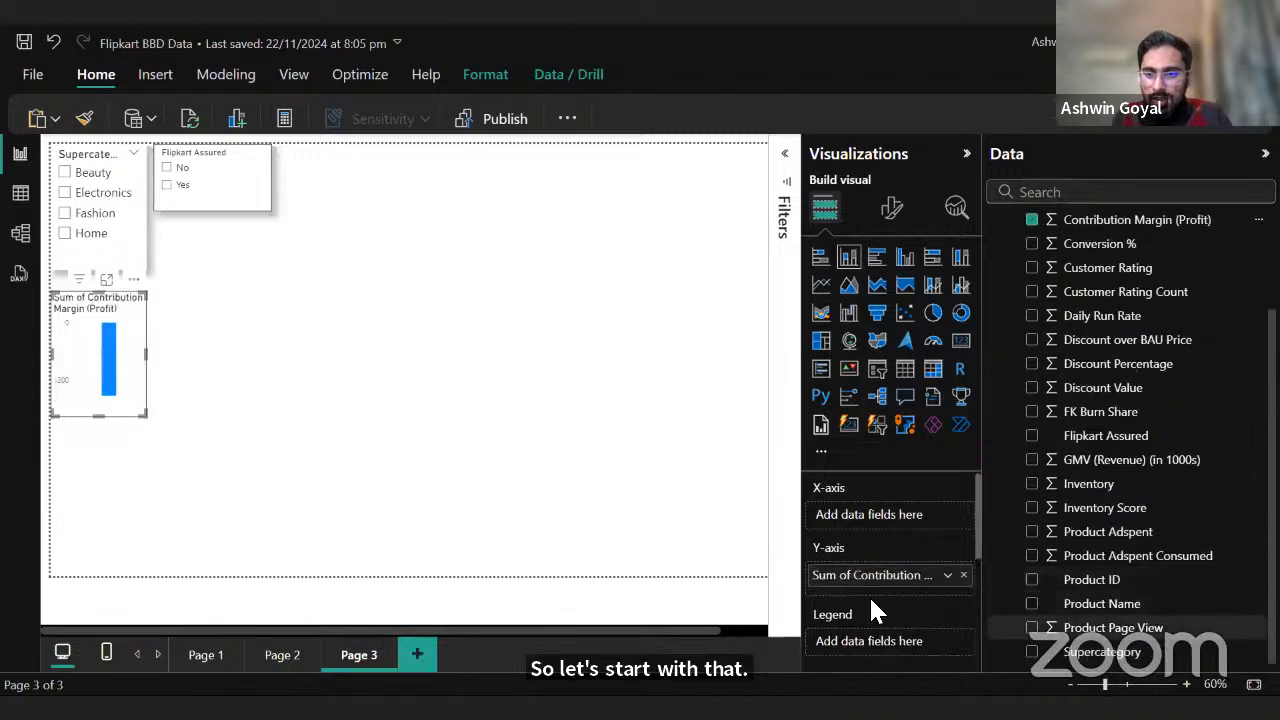
{"action": "left_click", "coordinate": [877, 573]}
{"action": "left_click", "coordinate": [1034, 366]}
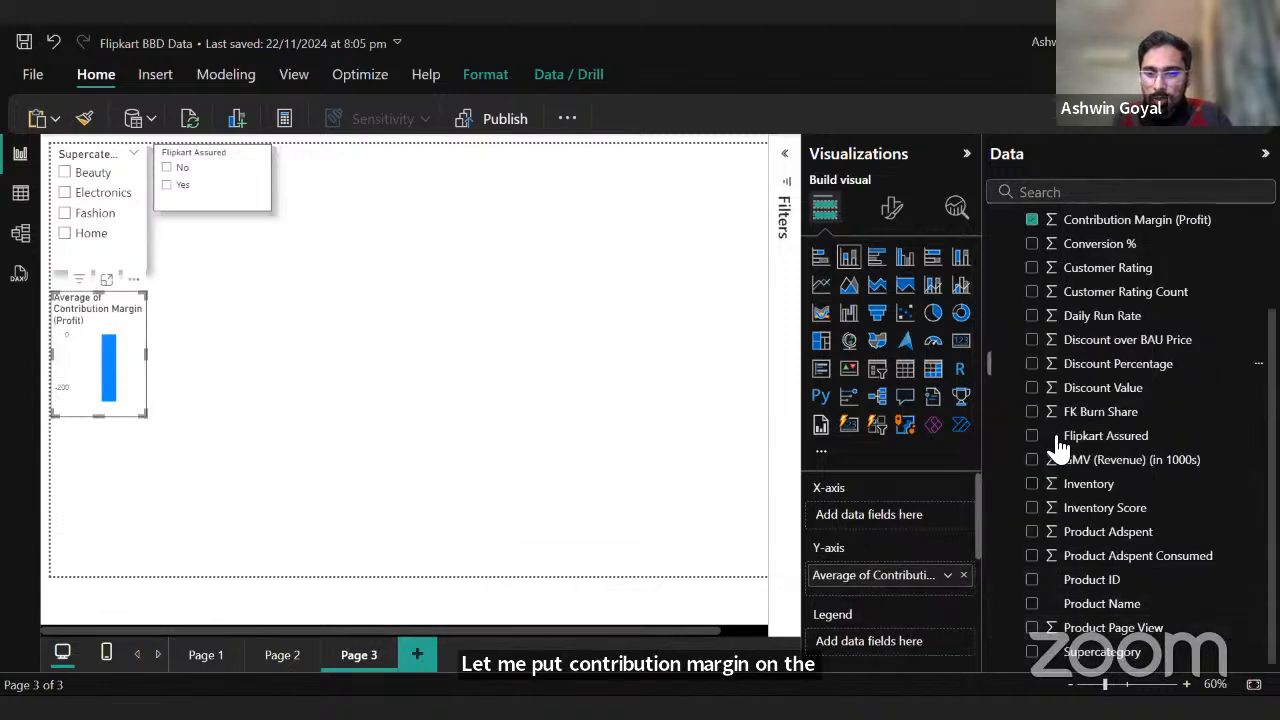
{"action": "left_click", "coordinate": [1143, 655]}
Resize the contribution margin column chart to a compact block in the lower-left corner of the report page, showing all four categories.
{"action": "left_click_drag", "start_coordinate": [147, 415], "coordinate": [491, 574]}
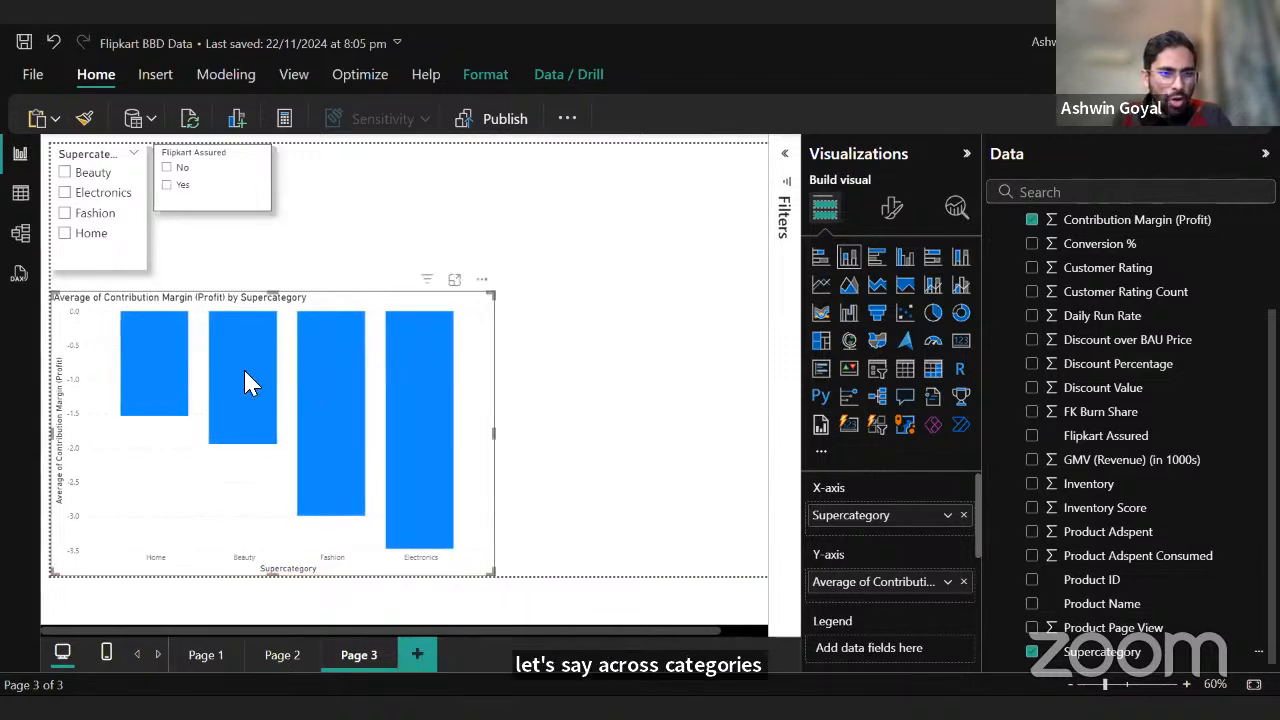
{"action": "mouse_move", "coordinate": [157, 403]}
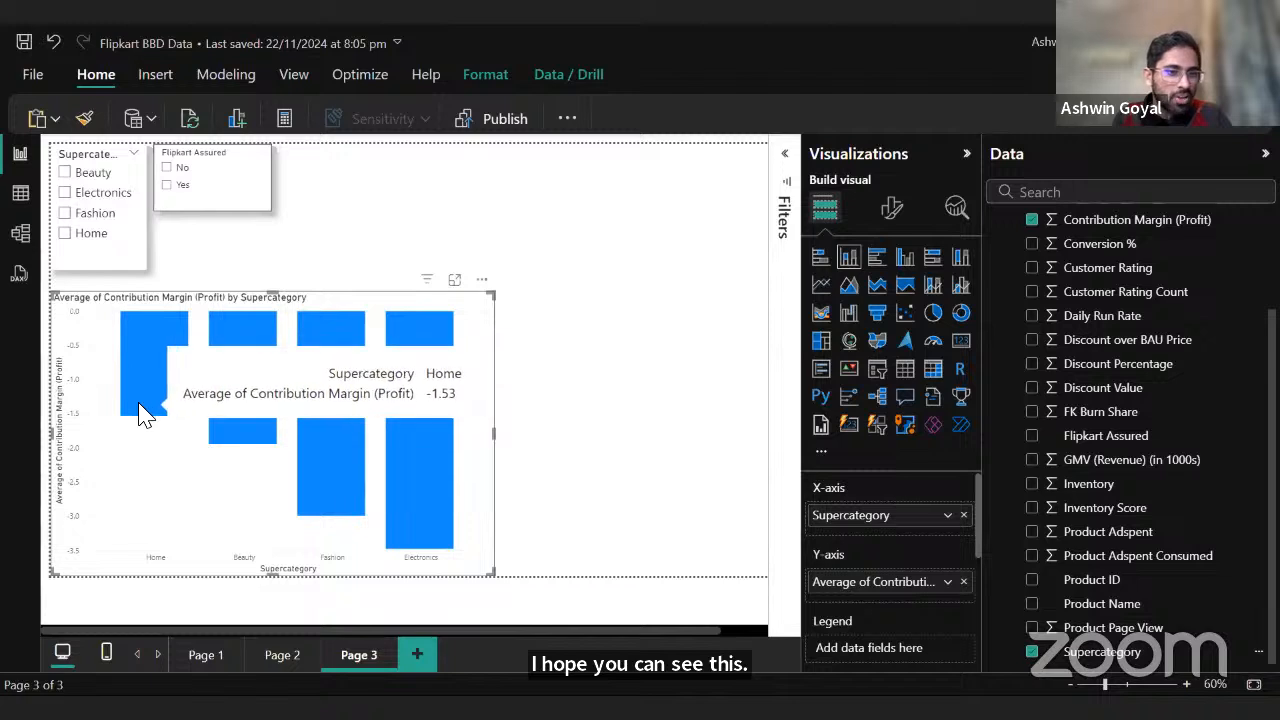
{"action": "mouse_move", "coordinate": [337, 404]}
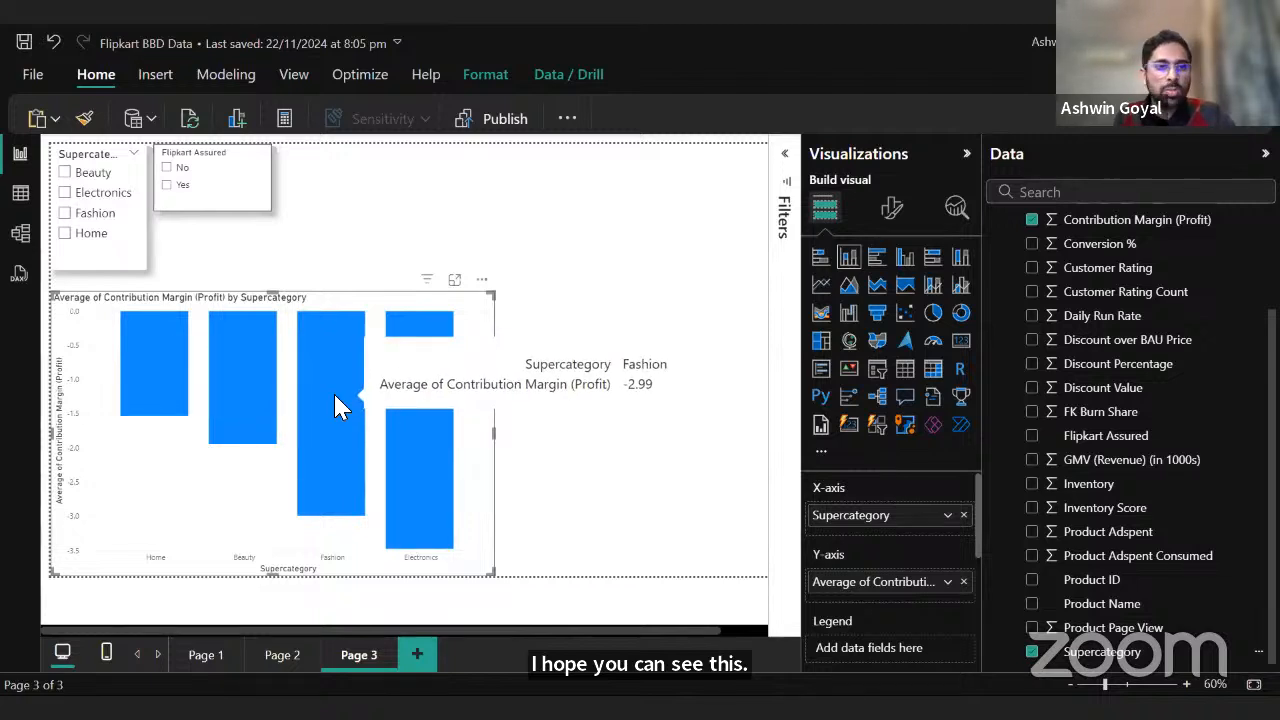
{"action": "left_click_drag", "start_coordinate": [497, 300], "coordinate": [324, 310]}
{"action": "left_click_drag", "start_coordinate": [327, 356], "coordinate": [323, 400]}
{"action": "left_click", "coordinate": [483, 445]}
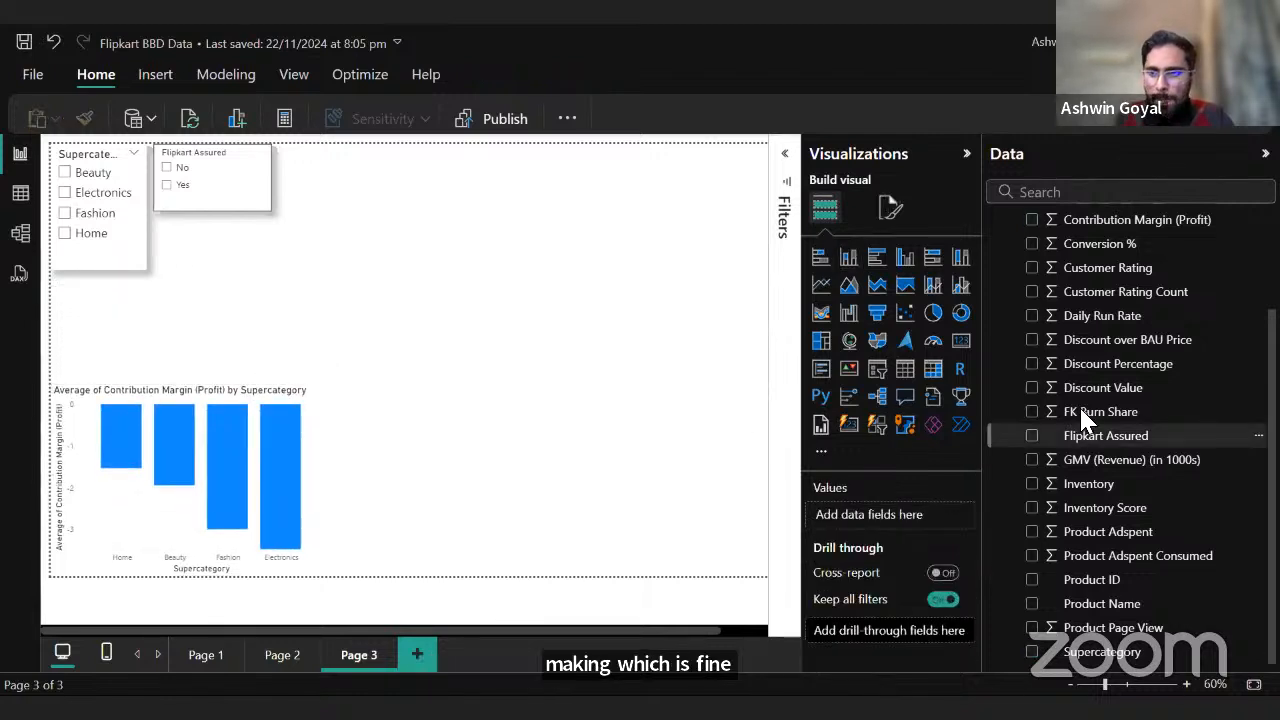
Insert an empty stacked bar chart beside the slicers and column chart, and enlarge it to the full page height.
{"action": "scroll", "coordinate": [1141, 317], "scroll_direction": "up", "scroll_amount": 2}
{"action": "scroll", "coordinate": [1141, 319], "scroll_direction": "down", "scroll_amount": 2}
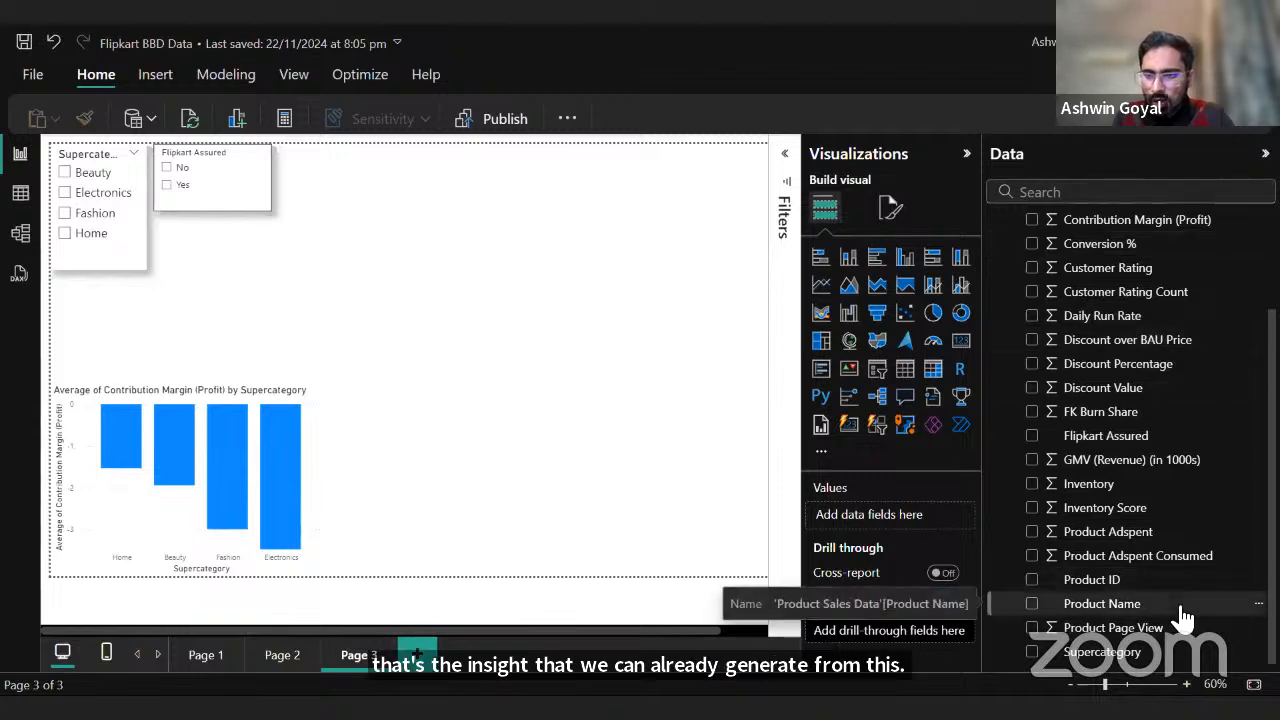
{"action": "scroll", "coordinate": [1180, 605], "scroll_direction": "up", "scroll_amount": 2}
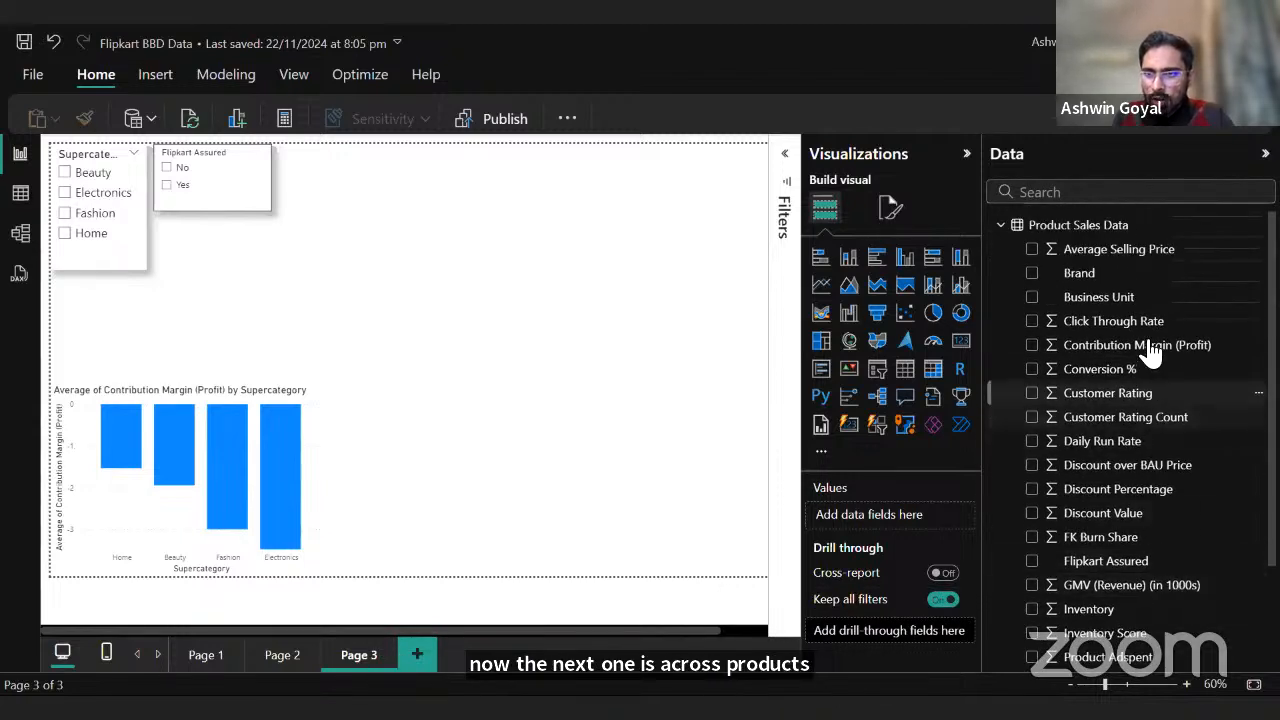
{"action": "scroll", "coordinate": [1078, 482], "scroll_direction": "down", "scroll_amount": 2}
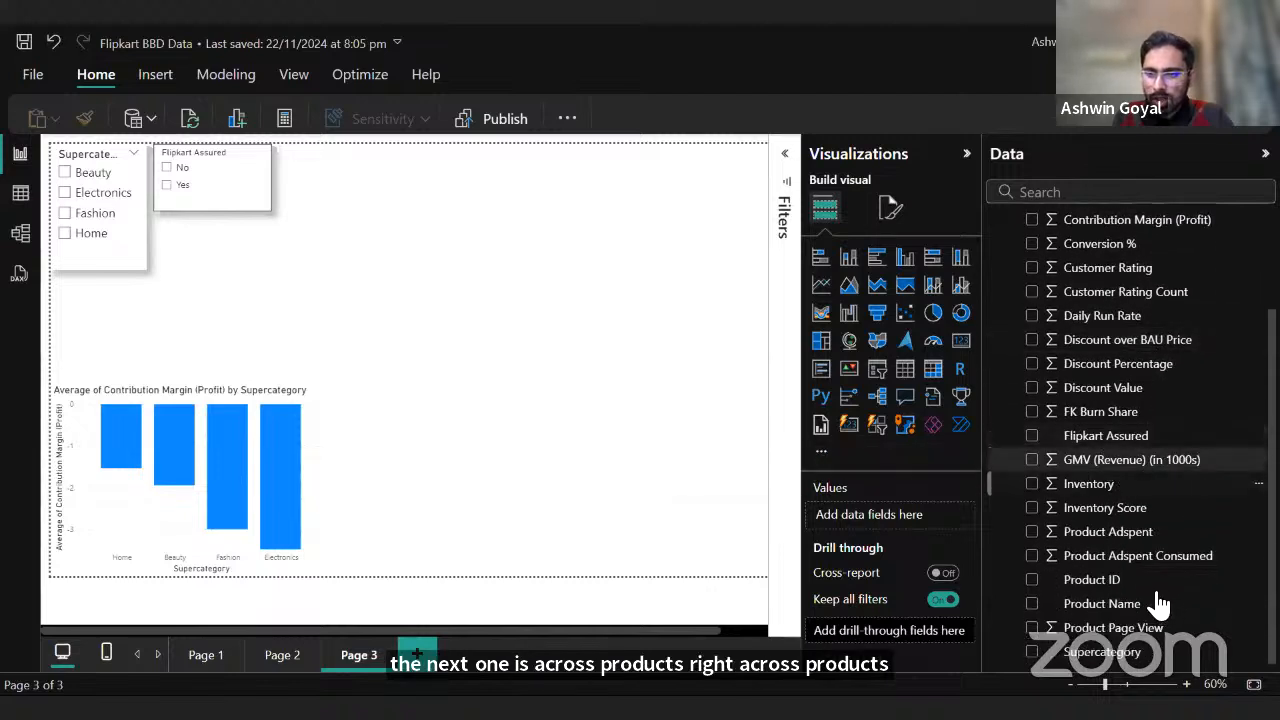
{"action": "left_click", "coordinate": [820, 260]}
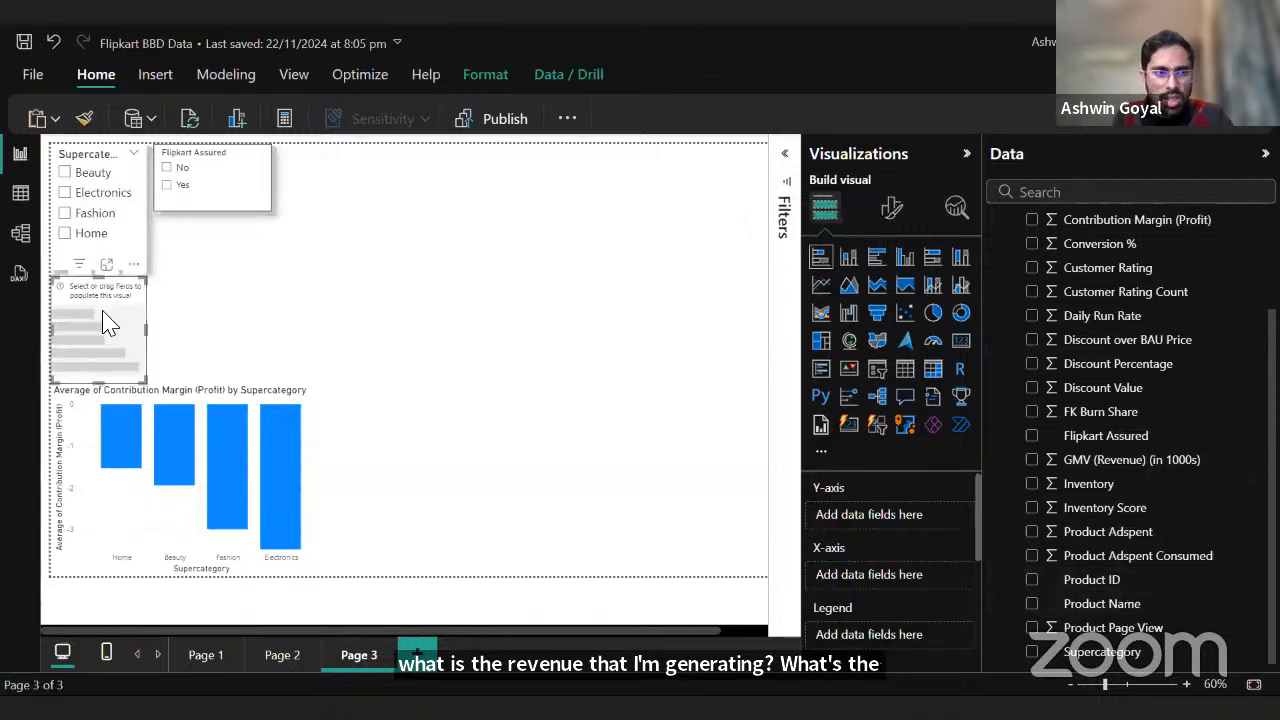
{"action": "left_click_drag", "start_coordinate": [108, 322], "coordinate": [616, 189]}
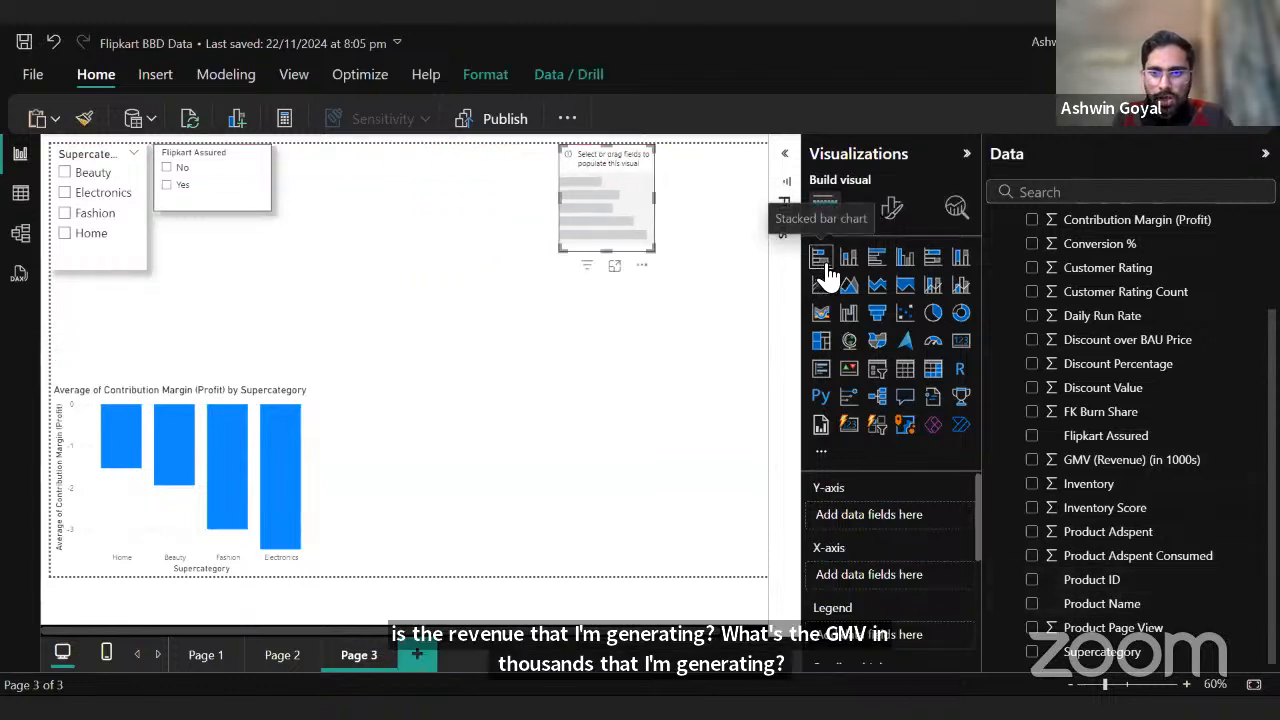
{"action": "left_click_drag", "start_coordinate": [559, 251], "coordinate": [350, 588]}
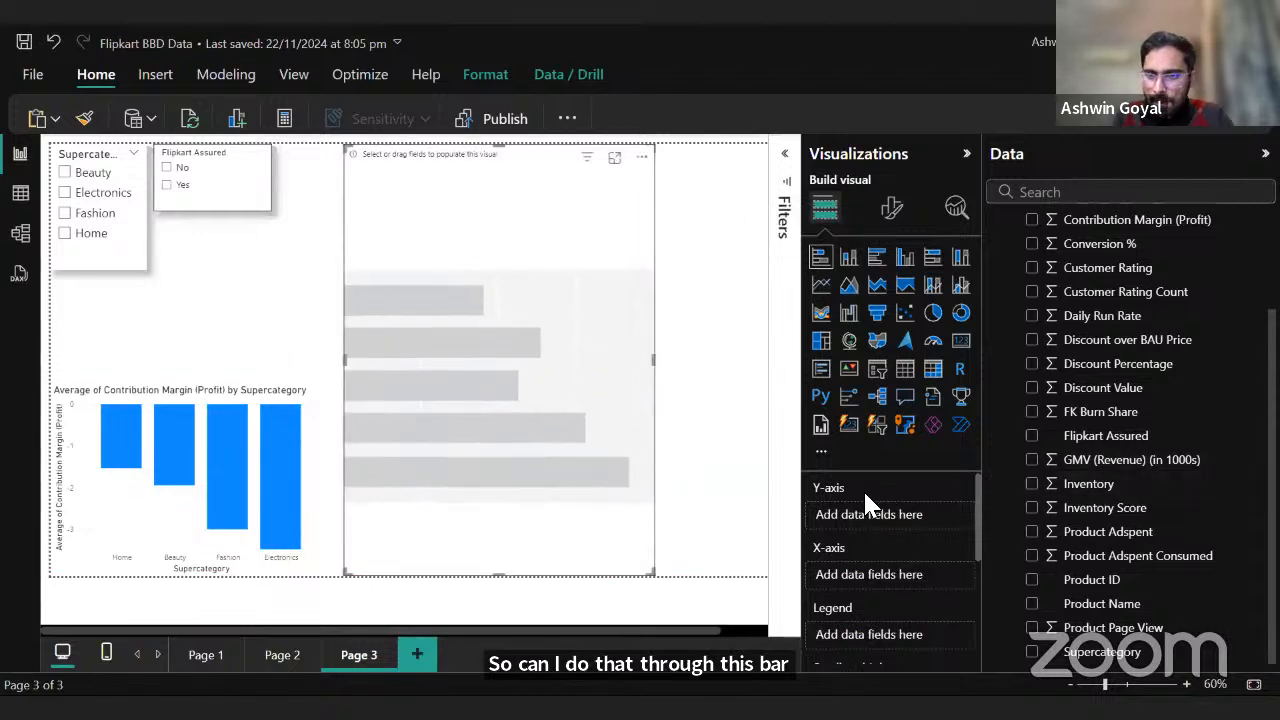
Plot the sum of GMV (Revenue) (in 1000s) on the X-axis by Product Name on the Y-axis of the stacked bar chart, and widen the chart.
{"action": "scroll", "coordinate": [864, 489], "scroll_direction": "down", "scroll_amount": 3}
{"action": "scroll", "coordinate": [867, 487], "scroll_direction": "up", "scroll_amount": 3}
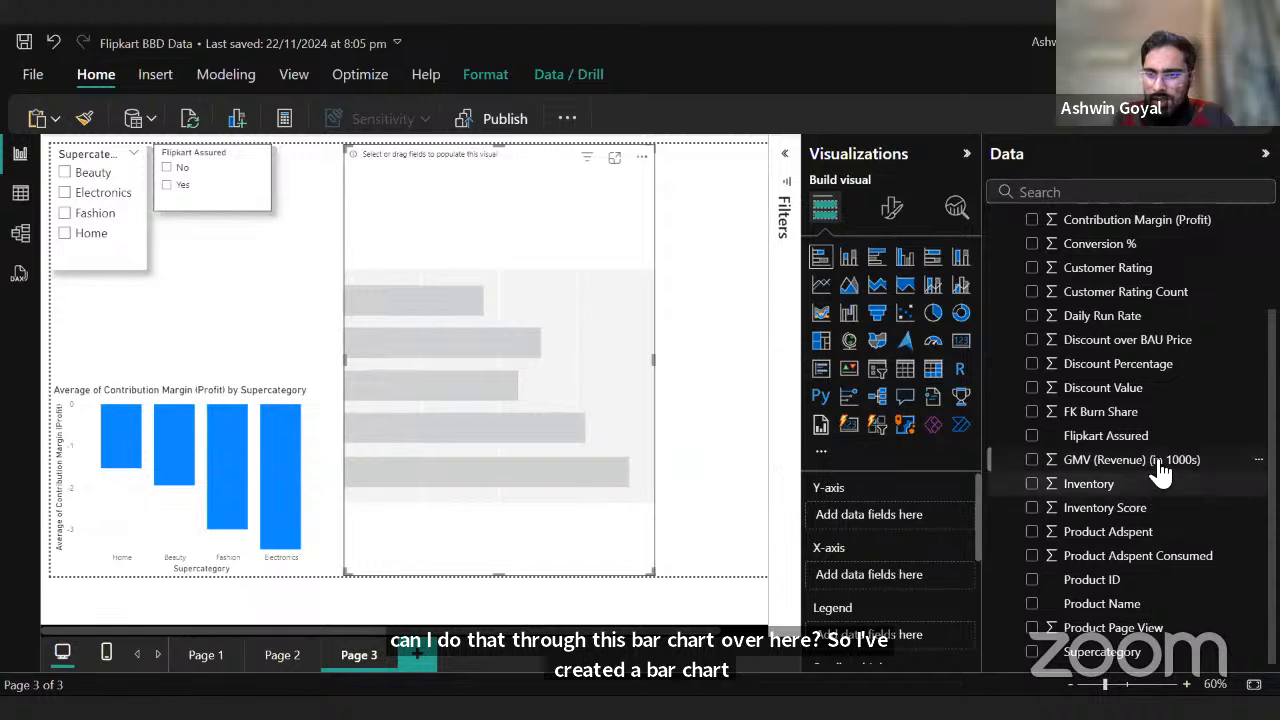
{"action": "left_click_drag", "start_coordinate": [1080, 462], "coordinate": [938, 516]}
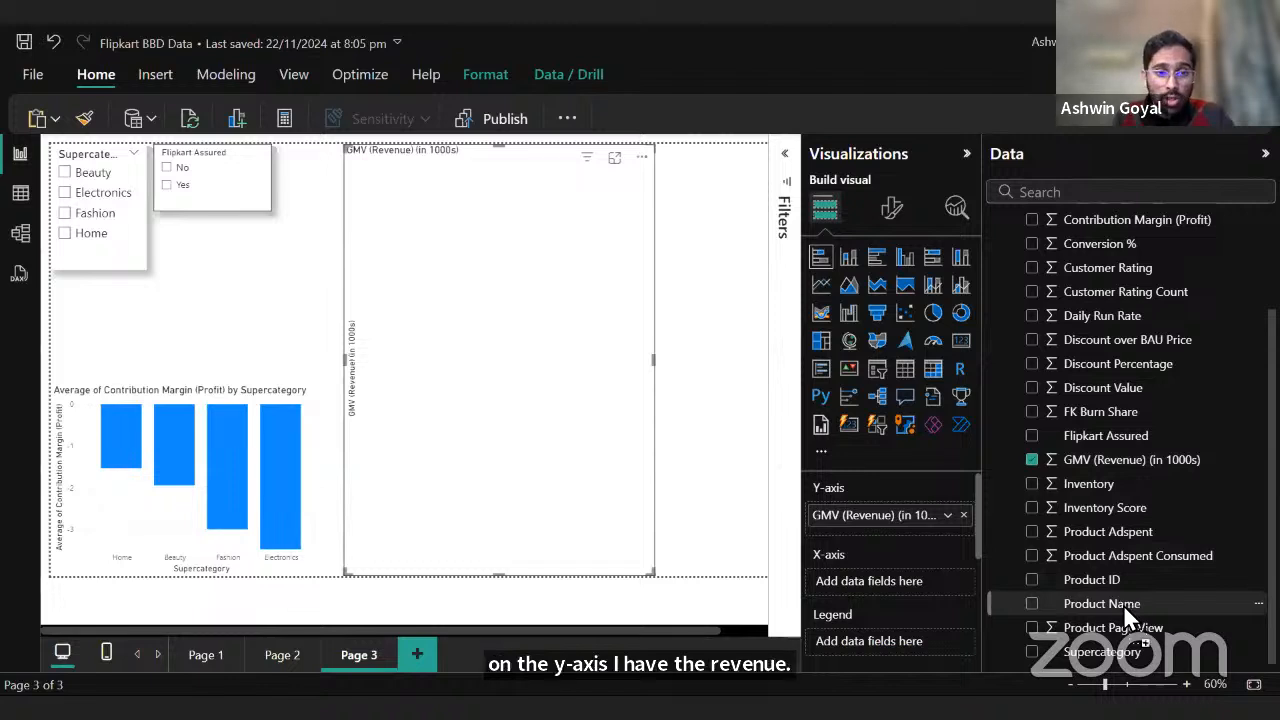
{"action": "left_click_drag", "start_coordinate": [923, 553], "coordinate": [887, 595]}
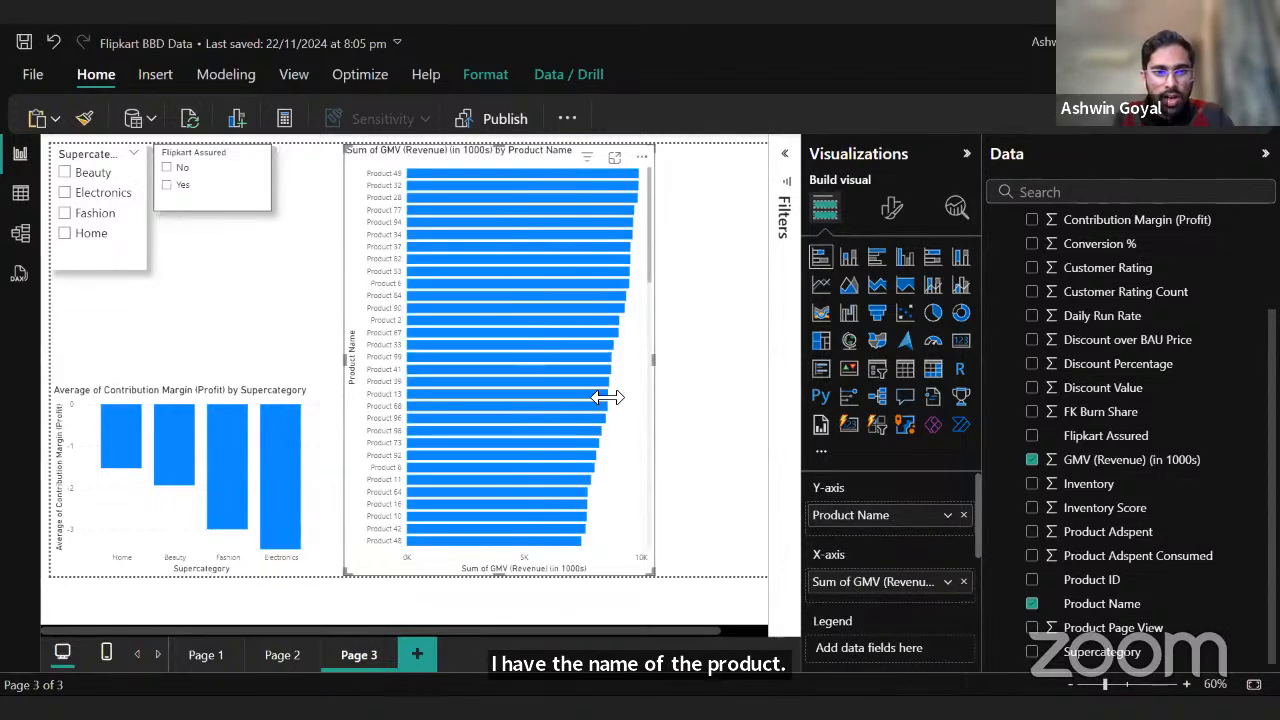
{"action": "left_click_drag", "start_coordinate": [654, 360], "coordinate": [816, 358]}
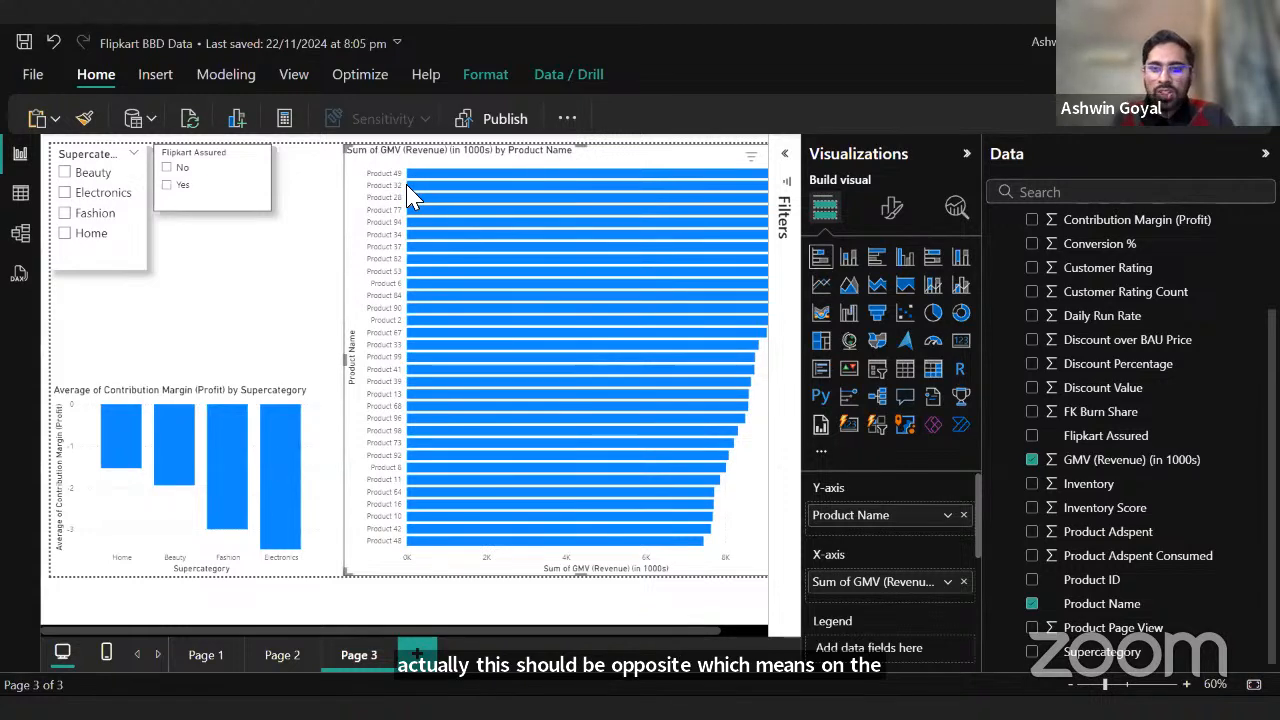
{"action": "mouse_move", "coordinate": [409, 191]}
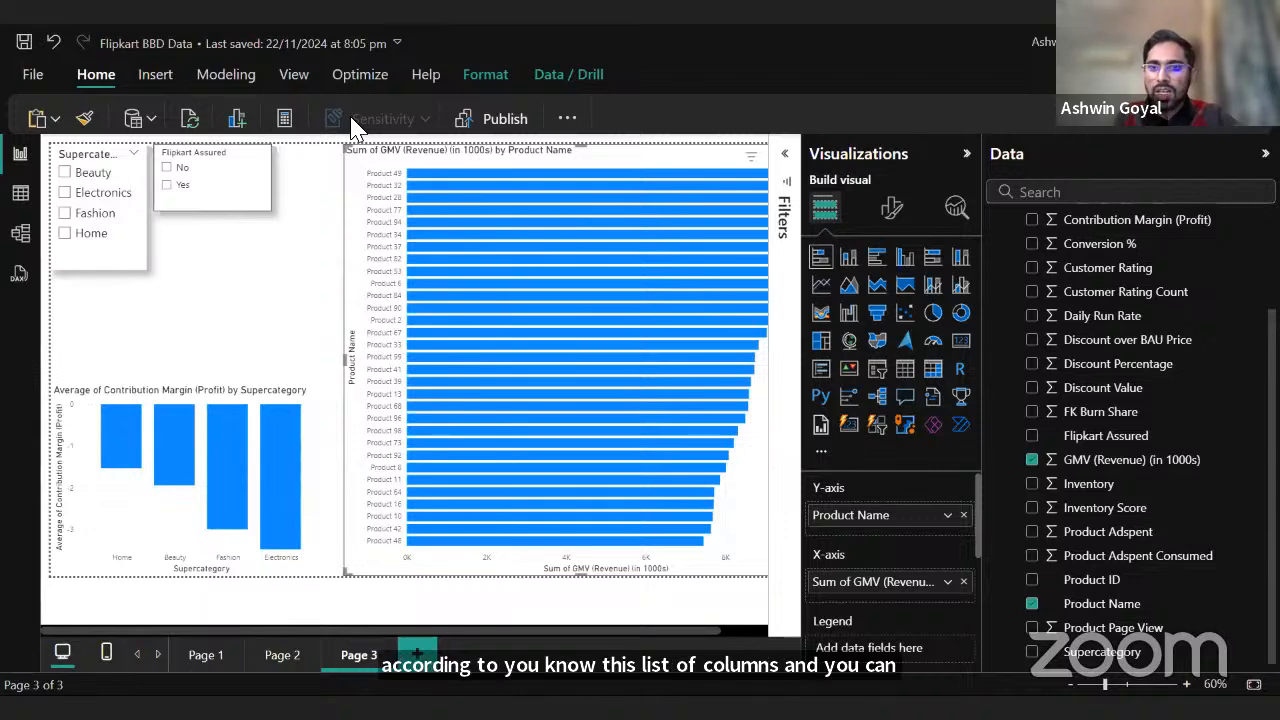
{"action": "scroll", "coordinate": [1230, 380], "scroll_direction": "up", "scroll_amount": 3}
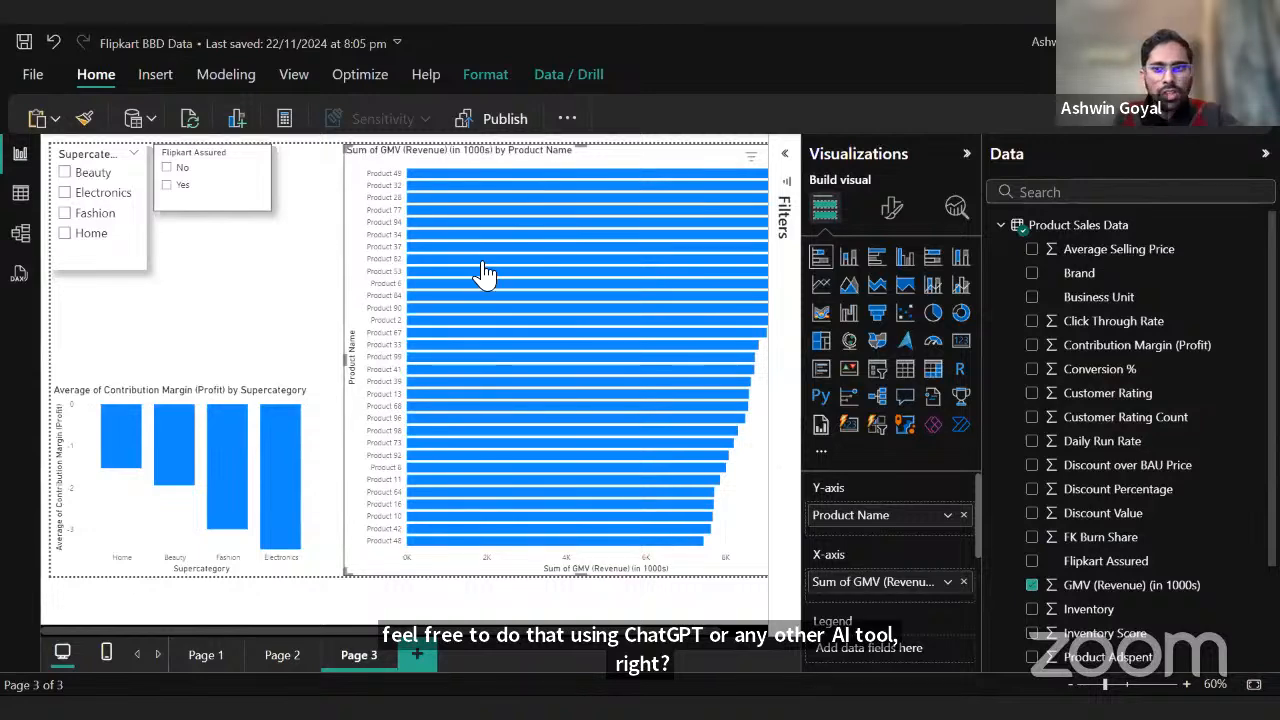
{"action": "scroll", "coordinate": [1142, 590], "scroll_direction": "down", "scroll_amount": 2}
{"action": "scroll", "coordinate": [1134, 417], "scroll_direction": "up", "scroll_amount": 2}
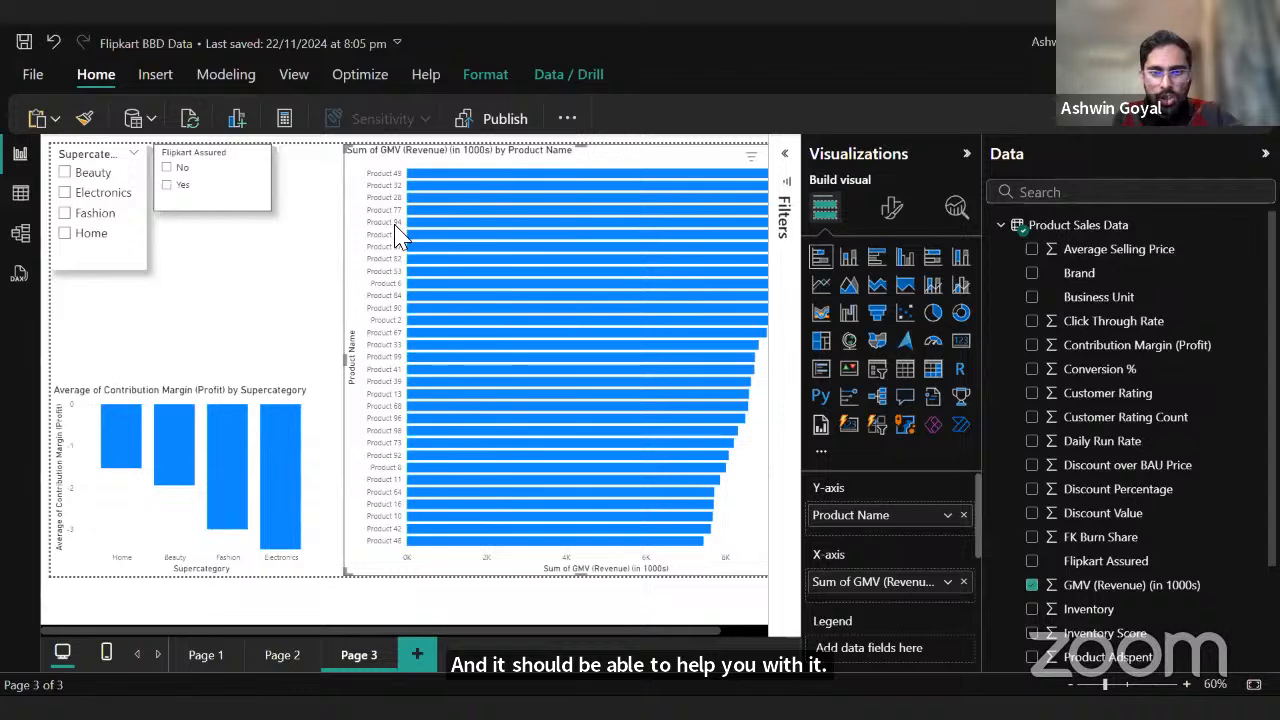
Move the revenue-by-product bar chart against the page's right edge and narrow it to a tall strip, enlarging the canvas area for room.
{"action": "mouse_move", "coordinate": [561, 177]}
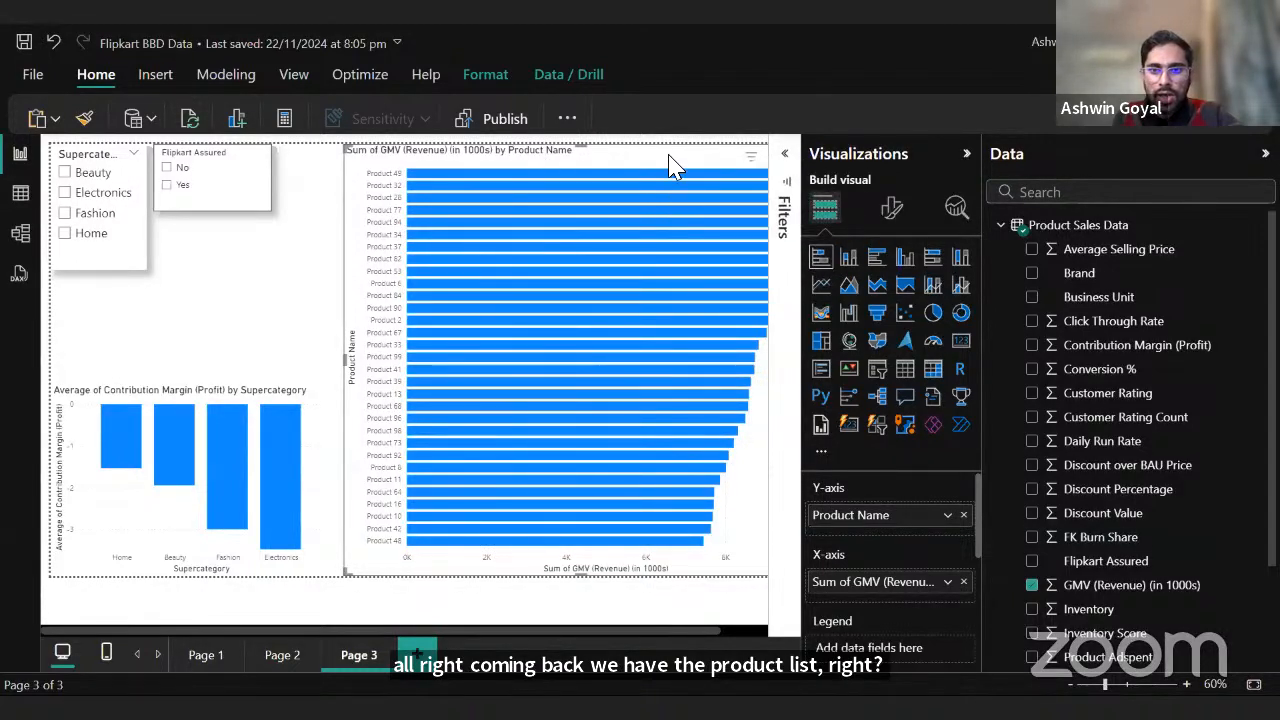
{"action": "left_click_drag", "start_coordinate": [668, 165], "coordinate": [580, 170]}
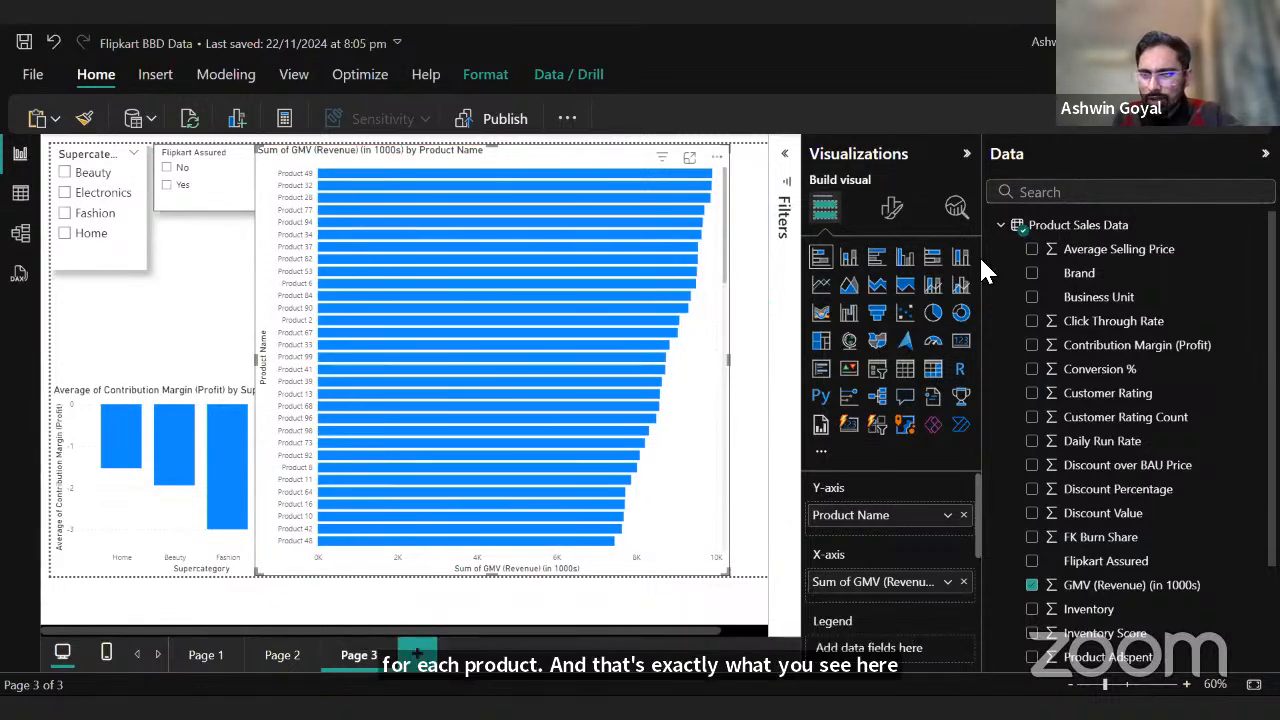
{"action": "left_click_drag", "start_coordinate": [981, 256], "coordinate": [1034, 263]}
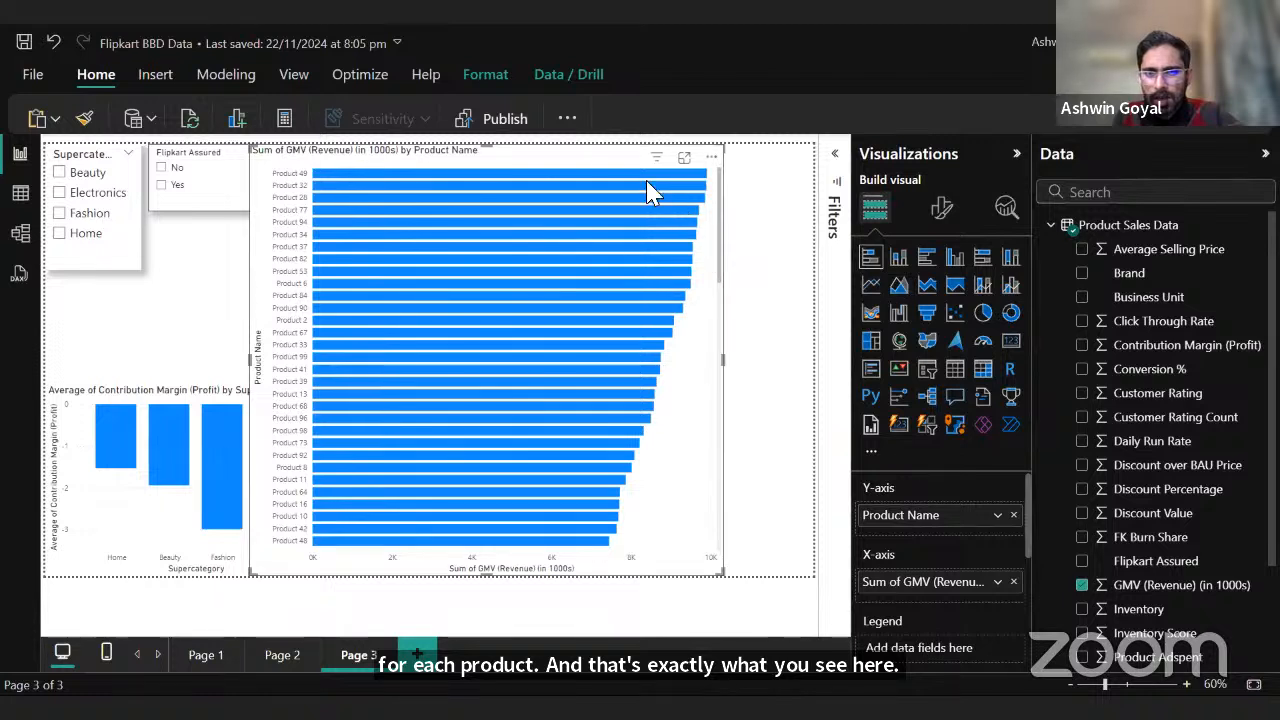
{"action": "left_click_drag", "start_coordinate": [606, 155], "coordinate": [712, 165]}
{"action": "left_click_drag", "start_coordinate": [340, 360], "coordinate": [591, 366]}
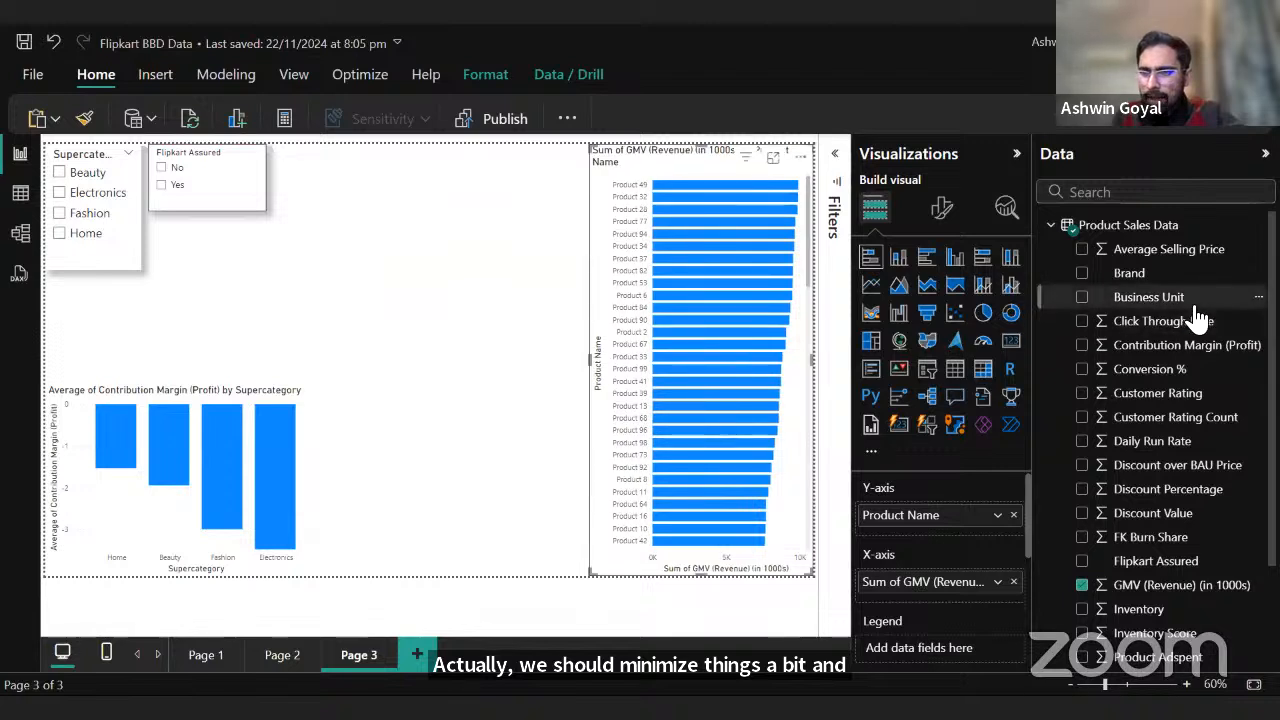
{"action": "left_click", "coordinate": [500, 342]}
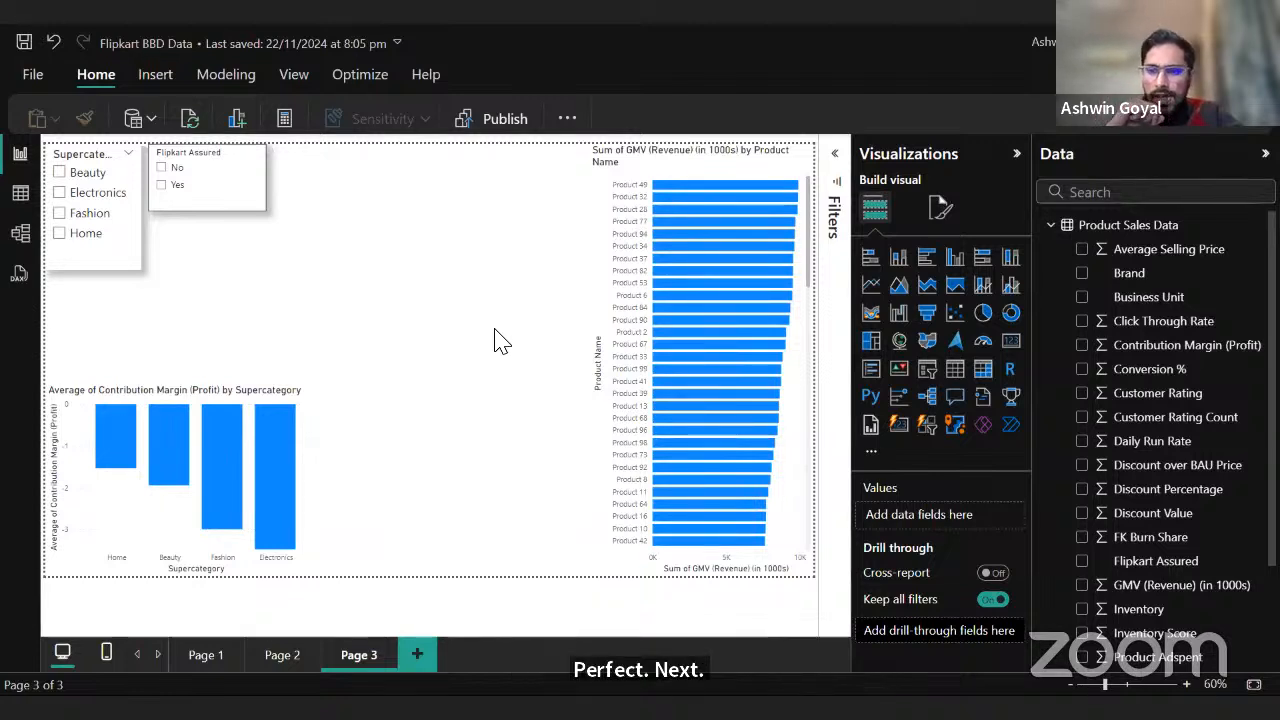
{"action": "left_click", "coordinate": [927, 313]}
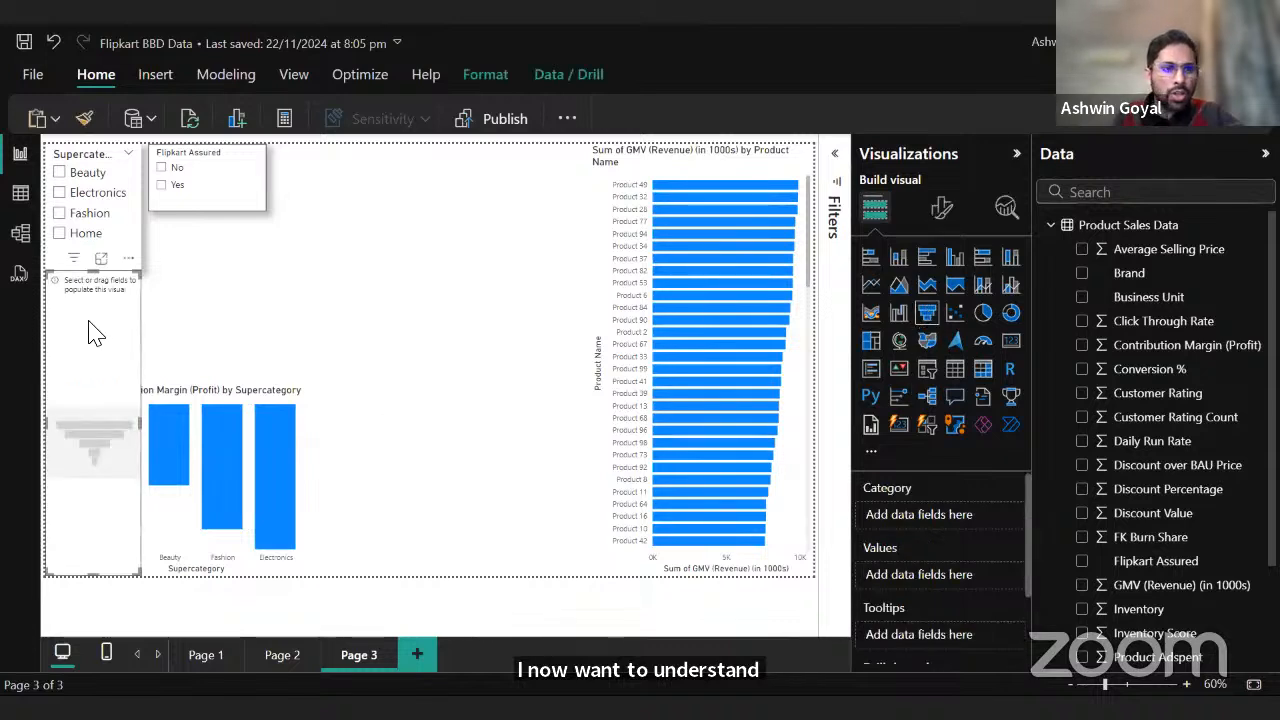
{"action": "key", "text": "Delete"}
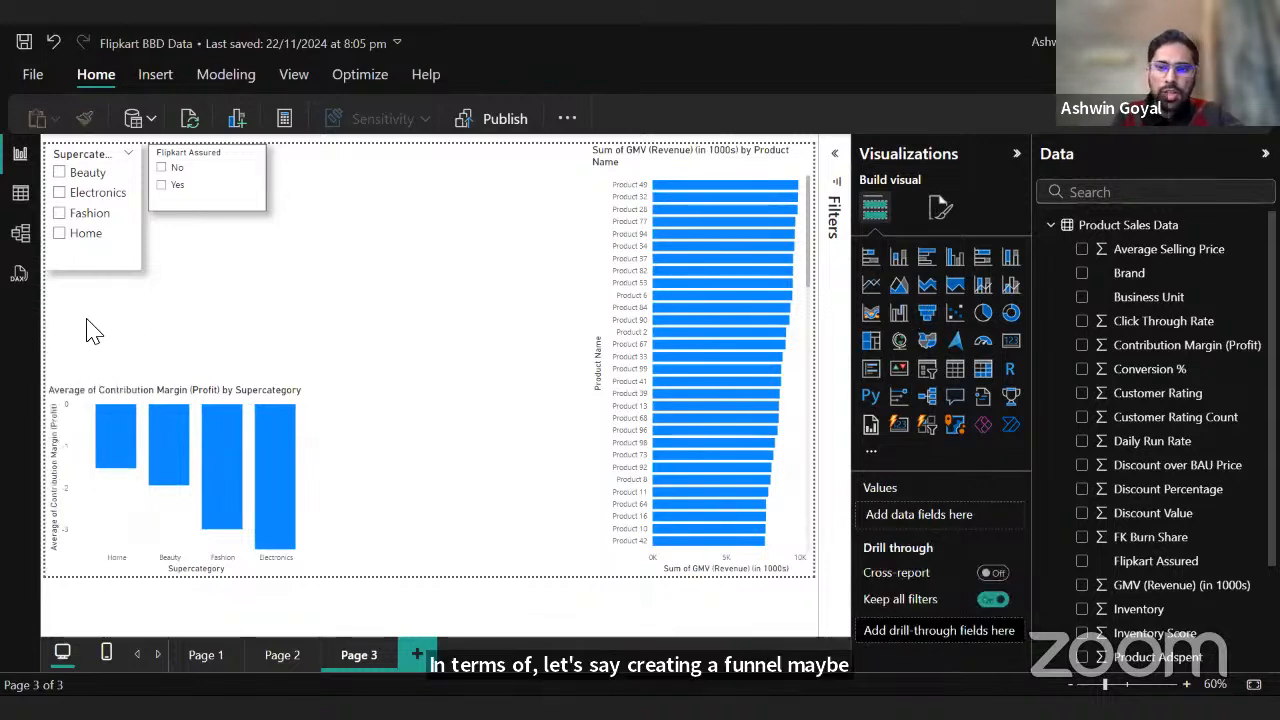
Insert an empty treemap beside the contribution margin column chart and enlarge it to the full page height.
{"action": "left_click", "coordinate": [876, 341]}
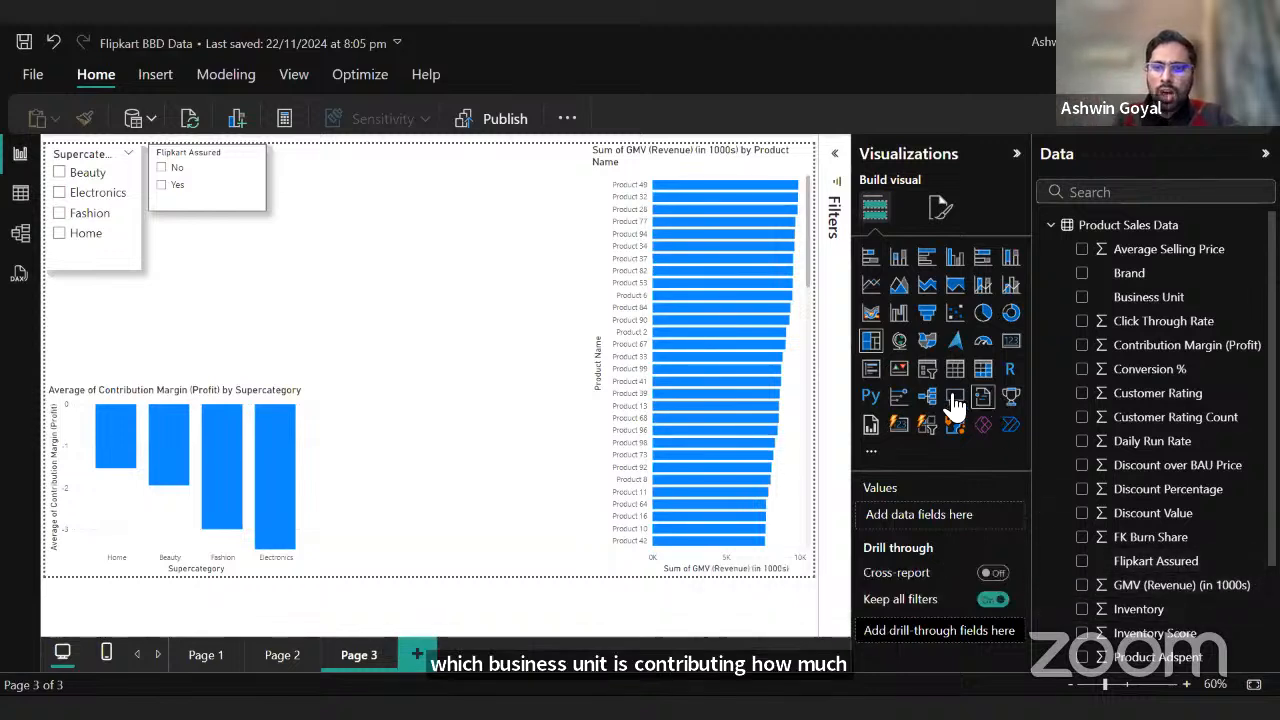
{"action": "left_click", "coordinate": [872, 344]}
{"action": "left_click_drag", "start_coordinate": [109, 420], "coordinate": [368, 270]}
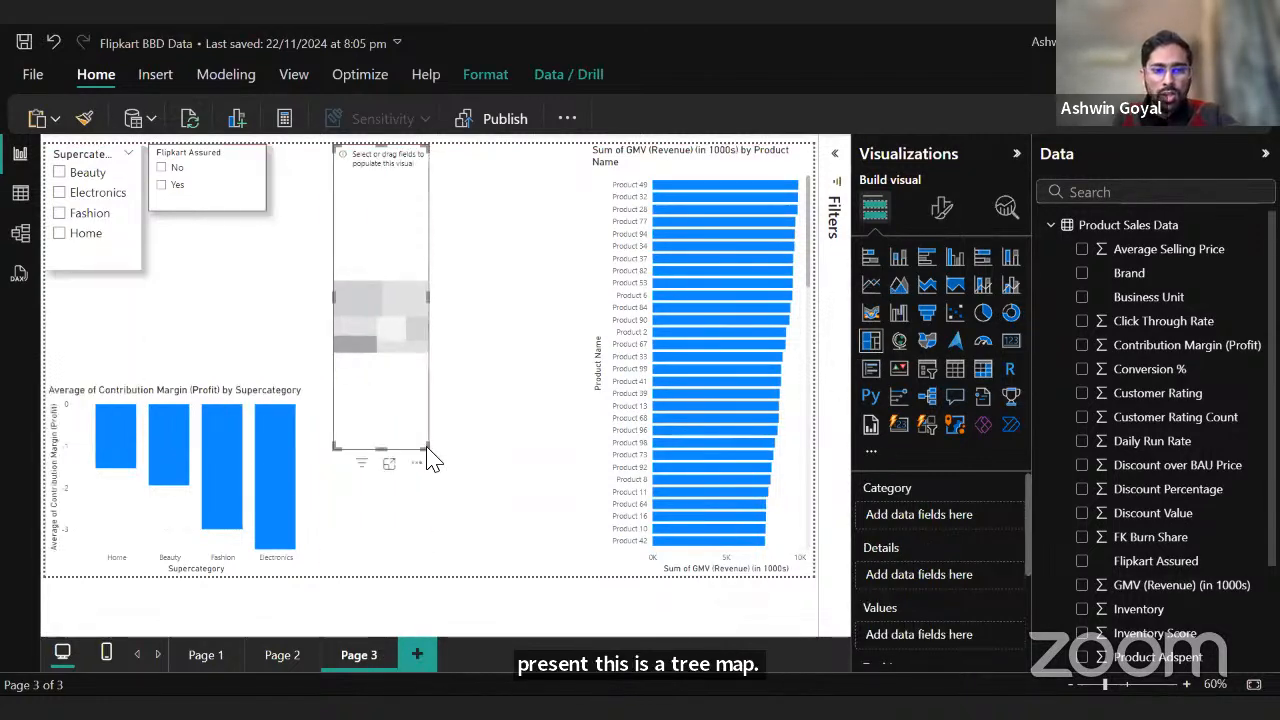
{"action": "left_click_drag", "start_coordinate": [427, 448], "coordinate": [760, 585]}
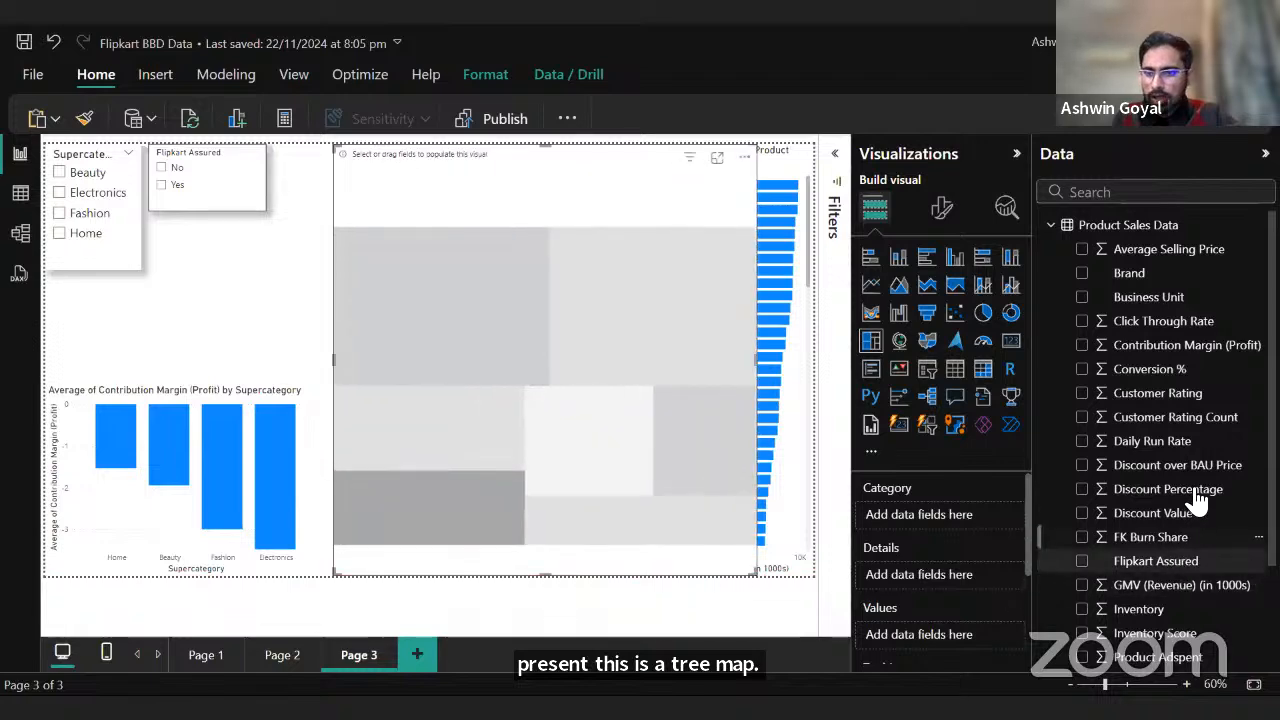
Set the treemap's category to Business Unit and its values to the sum of GMV (Revenue) (in 1000s).
{"action": "scroll", "coordinate": [1197, 470], "scroll_direction": "down", "scroll_amount": 2}
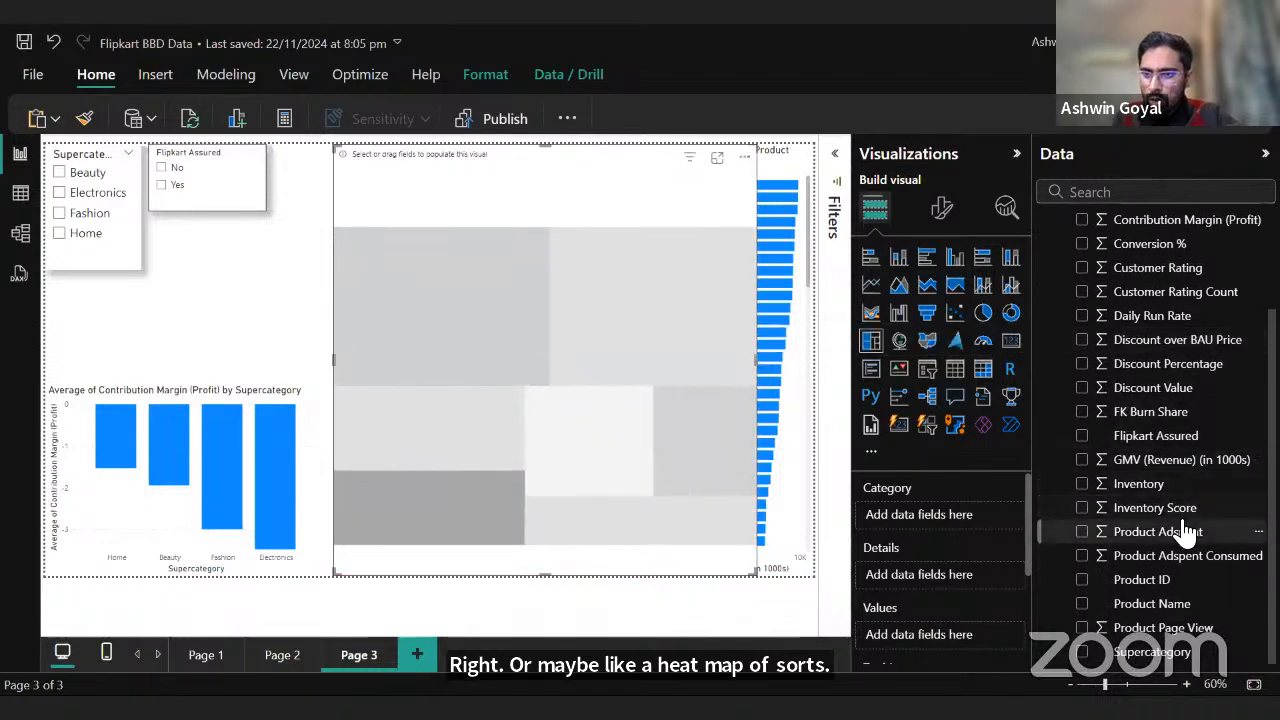
{"action": "scroll", "coordinate": [1180, 330], "scroll_direction": "up", "scroll_amount": 2}
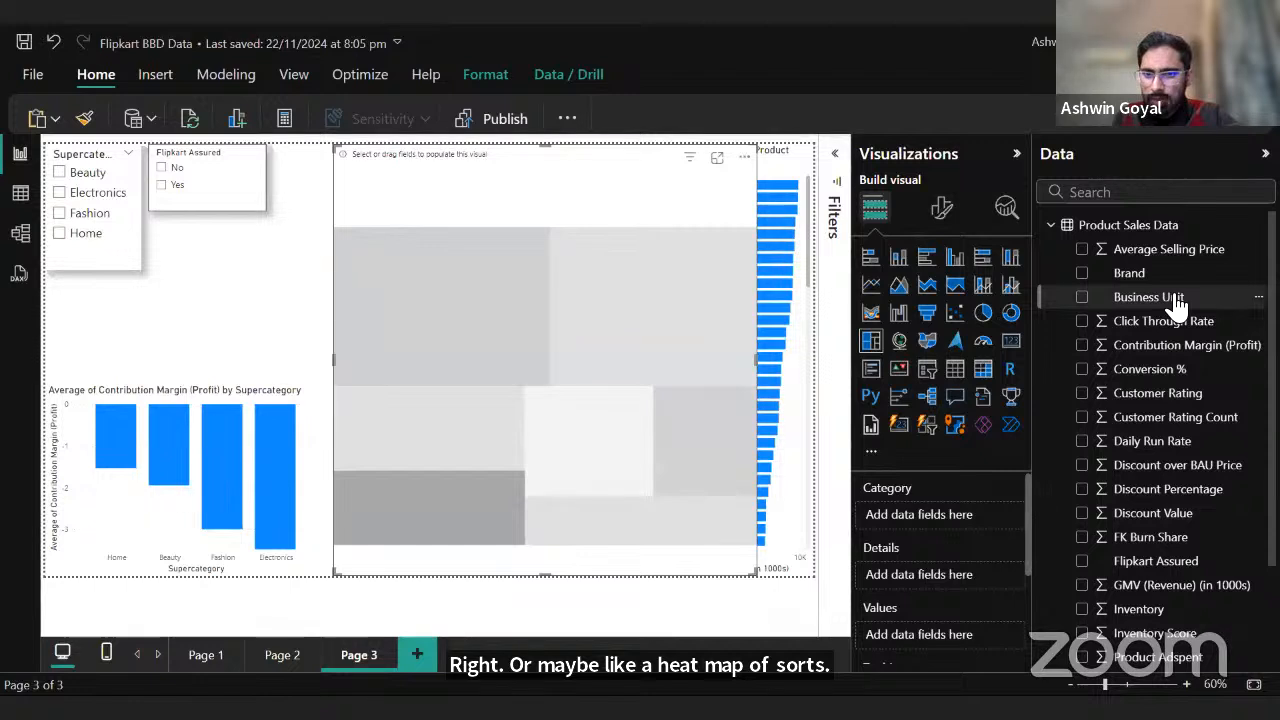
{"action": "left_click", "coordinate": [1171, 297]}
{"action": "scroll", "coordinate": [1130, 450], "scroll_direction": "down", "scroll_amount": 2}
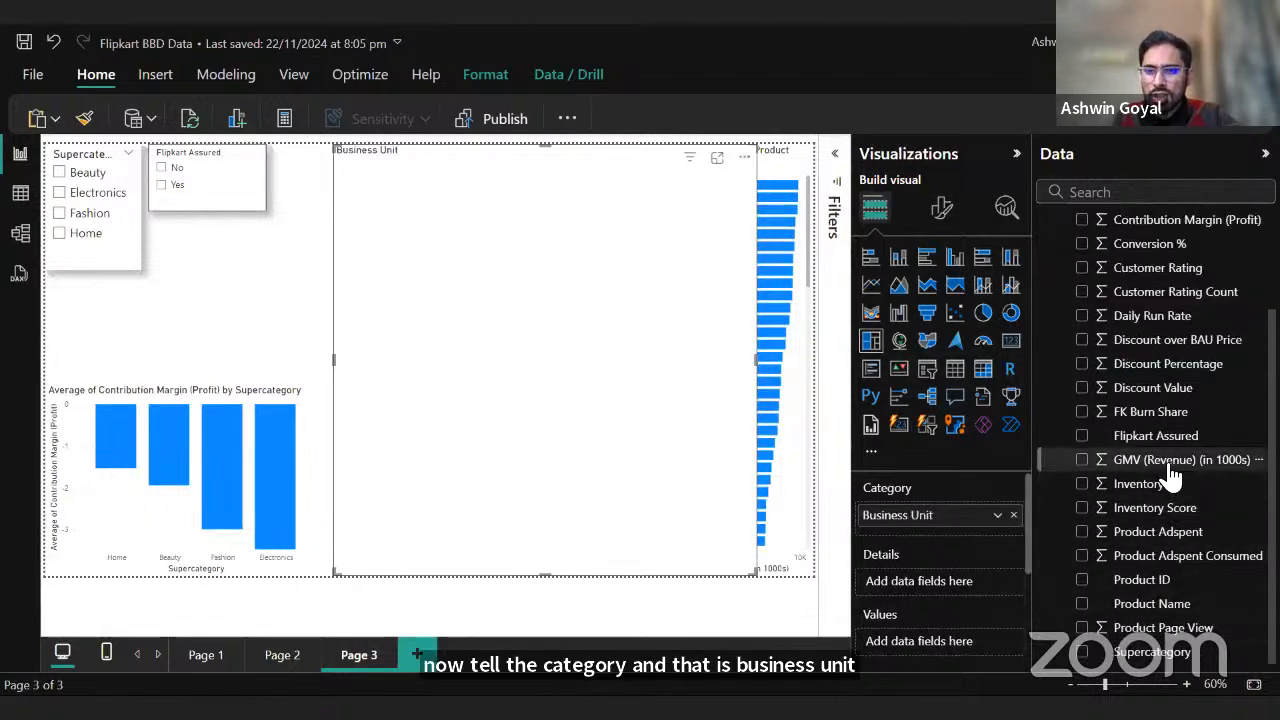
{"action": "left_click_drag", "start_coordinate": [1168, 467], "coordinate": [922, 640]}
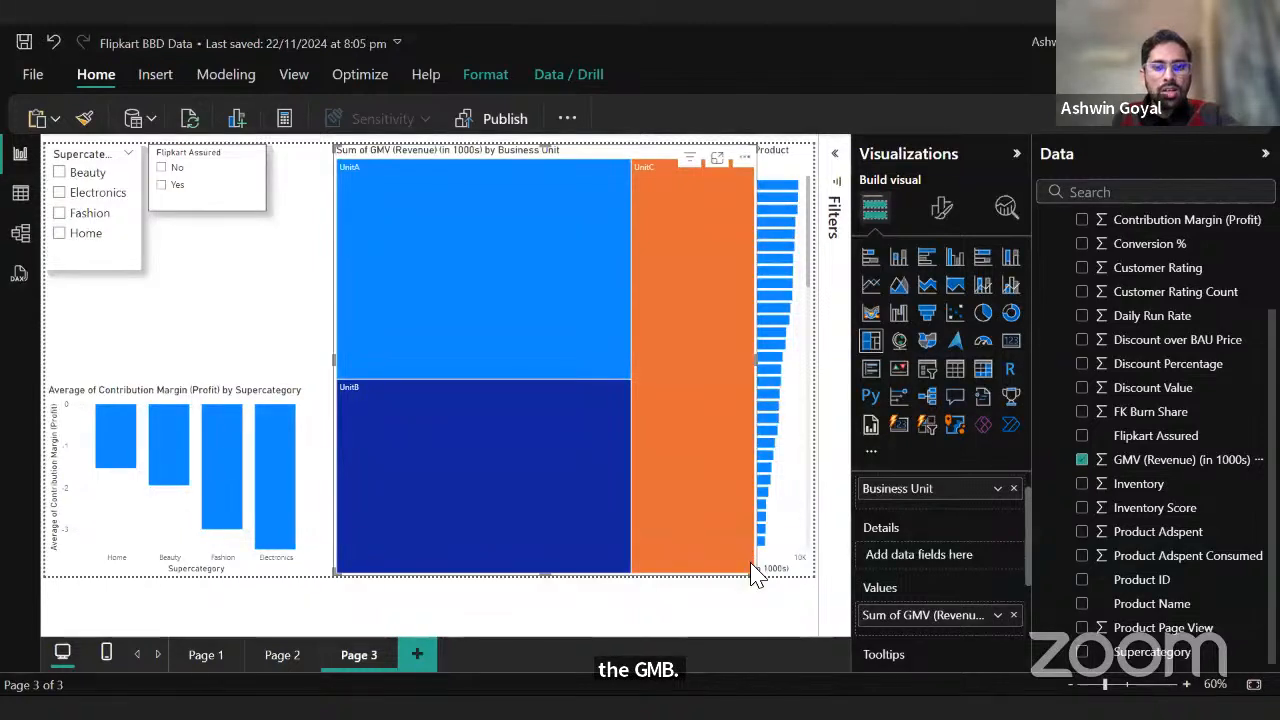
Shrink the business unit treemap to a compact block at the page bottom, between the contribution margin chart and the product bar chart.
{"action": "left_click_drag", "start_coordinate": [751, 569], "coordinate": [580, 586]}
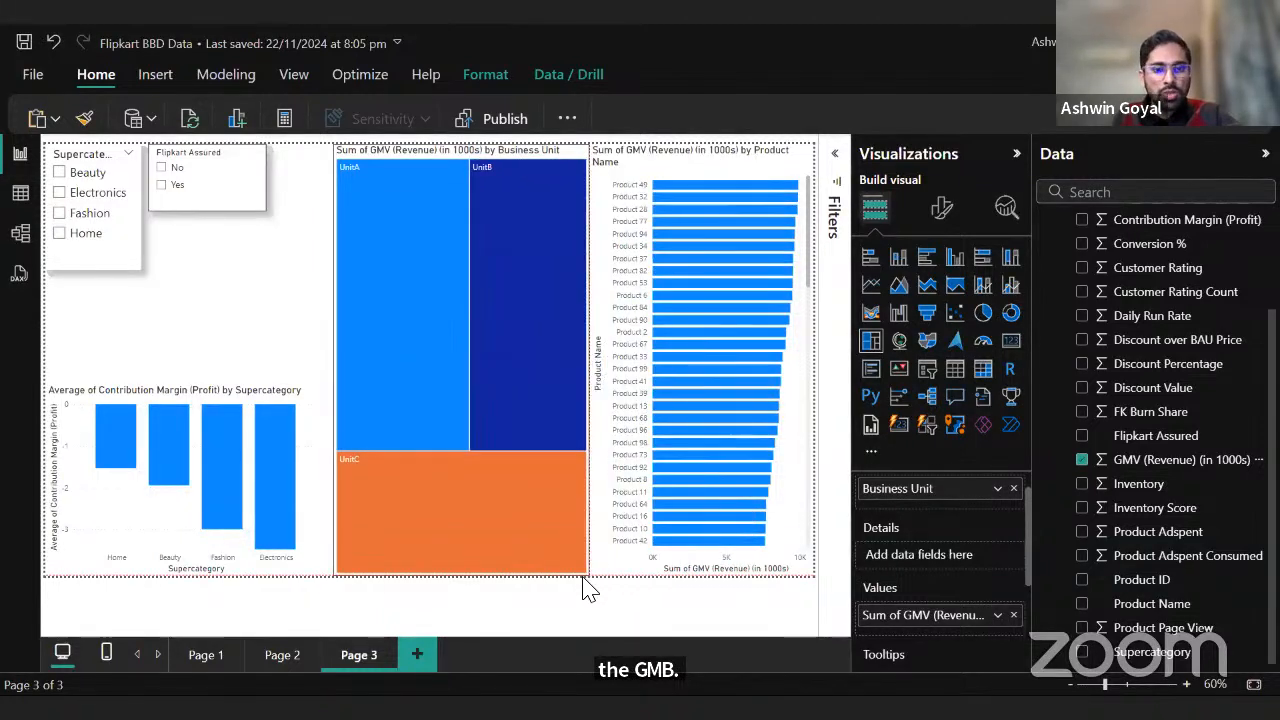
{"action": "left_click_drag", "start_coordinate": [460, 148], "coordinate": [465, 450]}
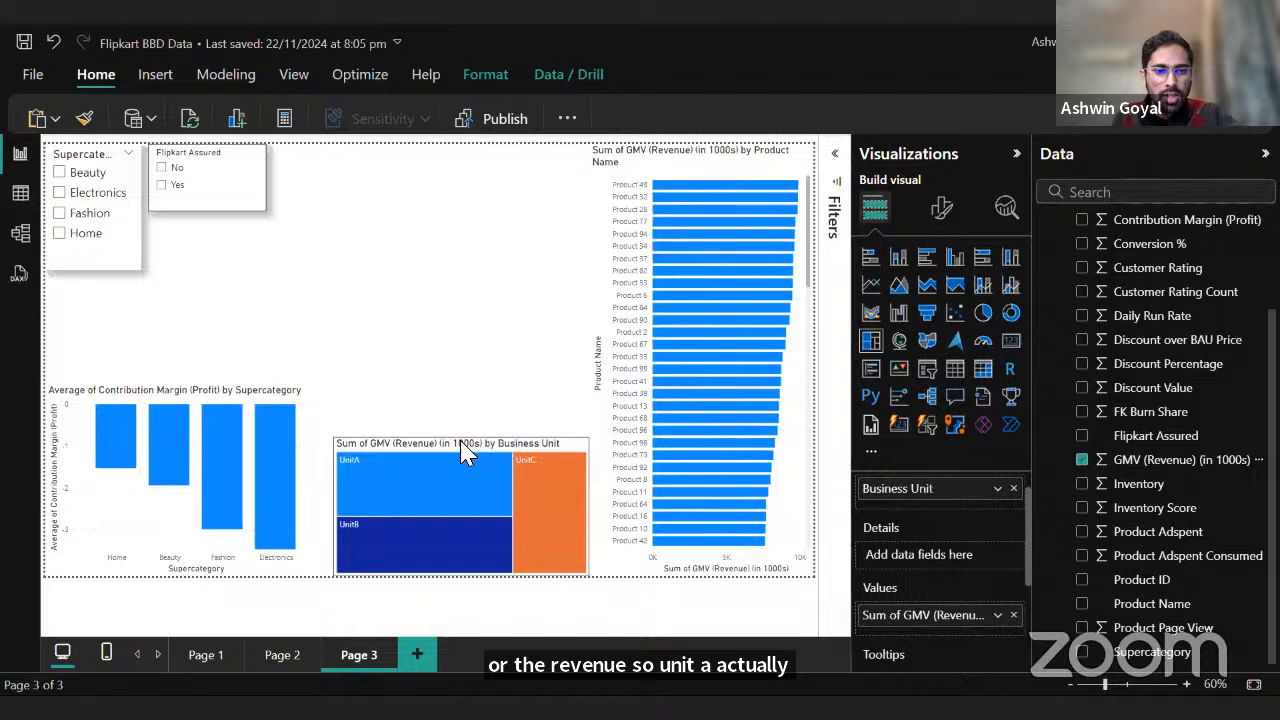
{"action": "left_click", "coordinate": [483, 327]}
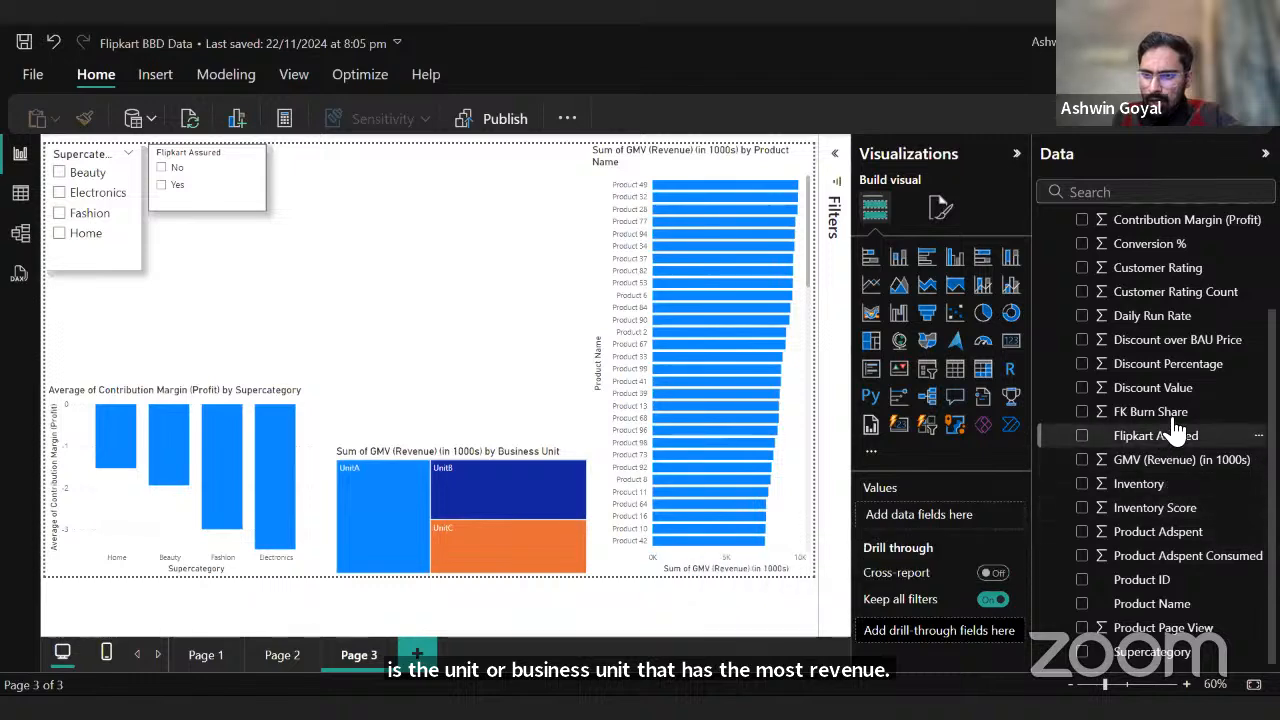
Insert an empty line chart above the treemap and widen it to fill the space between the Flipkart Assured slicer and the product bar chart.
{"action": "scroll", "coordinate": [1176, 423], "scroll_direction": "up", "scroll_amount": 1}
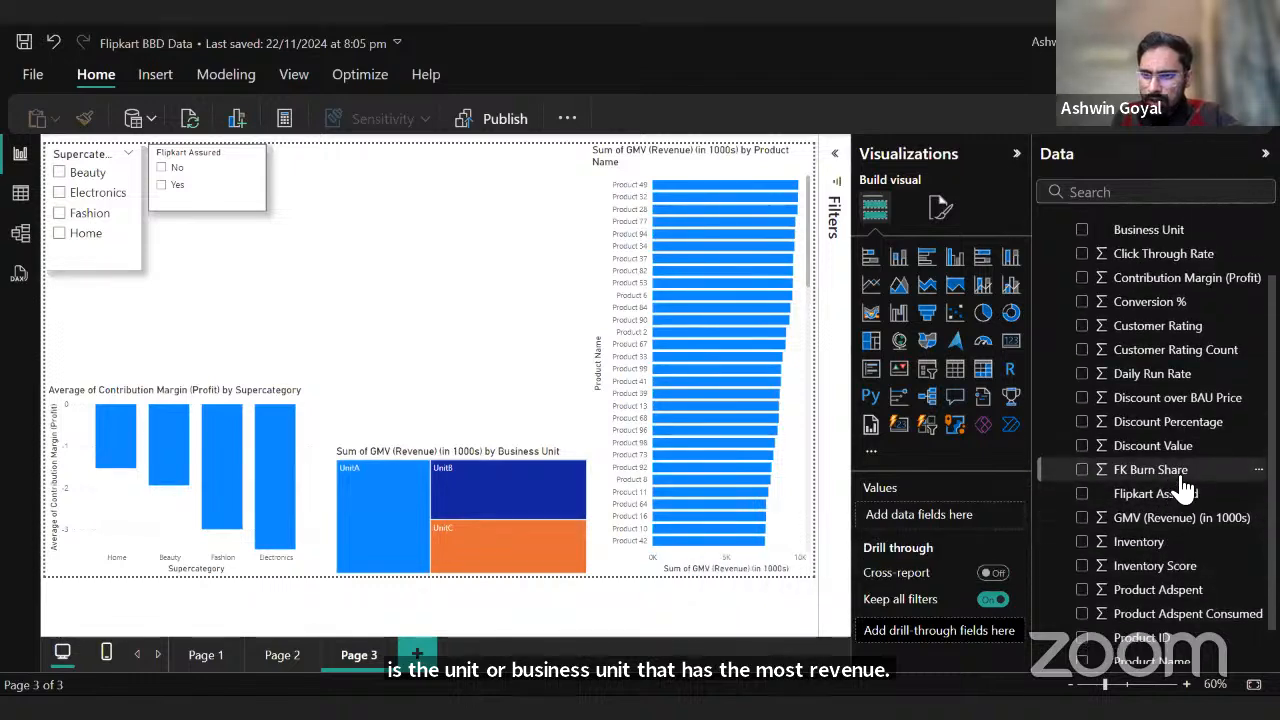
{"action": "scroll", "coordinate": [1180, 430], "scroll_direction": "up", "scroll_amount": 2}
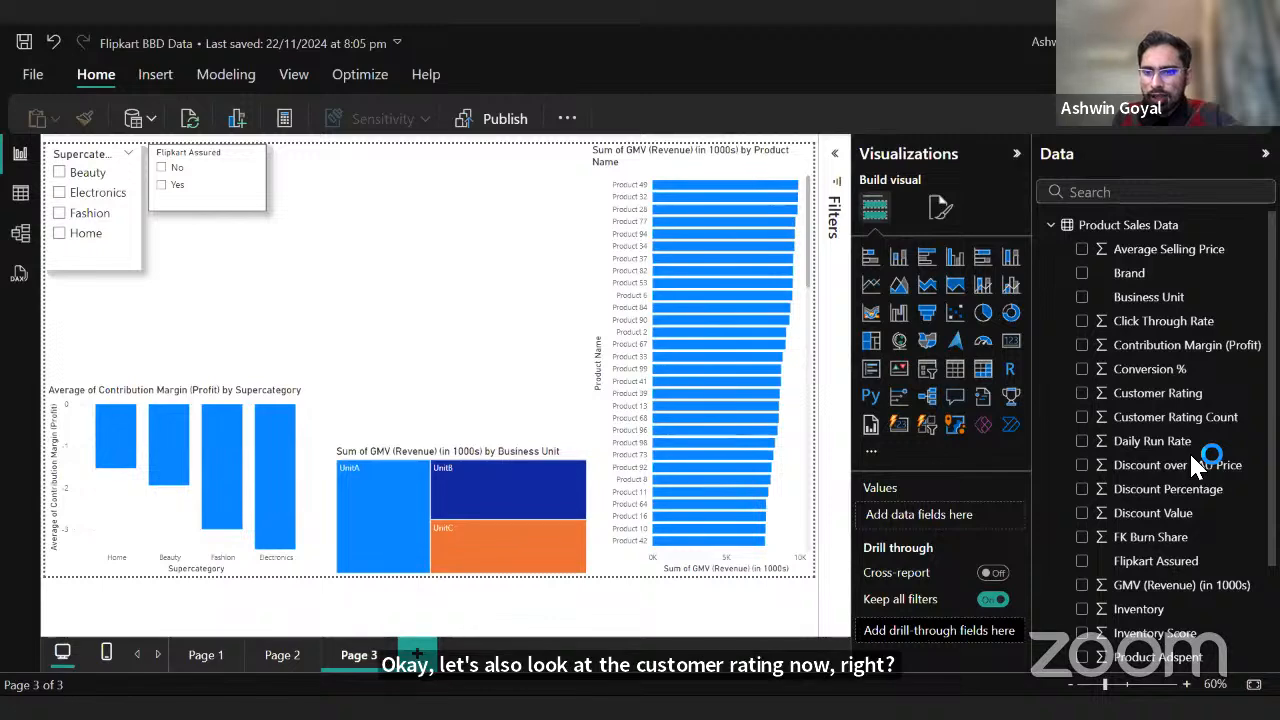
{"action": "scroll", "coordinate": [1190, 455], "scroll_direction": "down", "scroll_amount": 3}
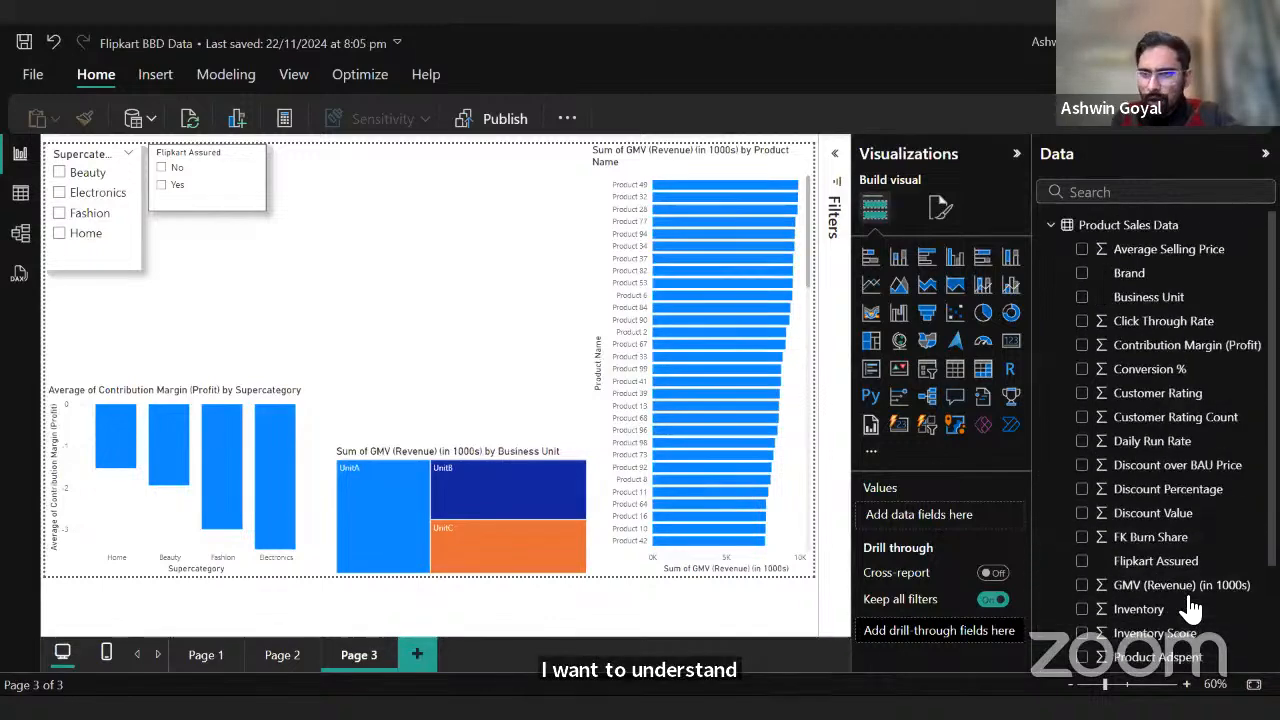
{"action": "scroll", "coordinate": [1185, 605], "scroll_direction": "up", "scroll_amount": 3}
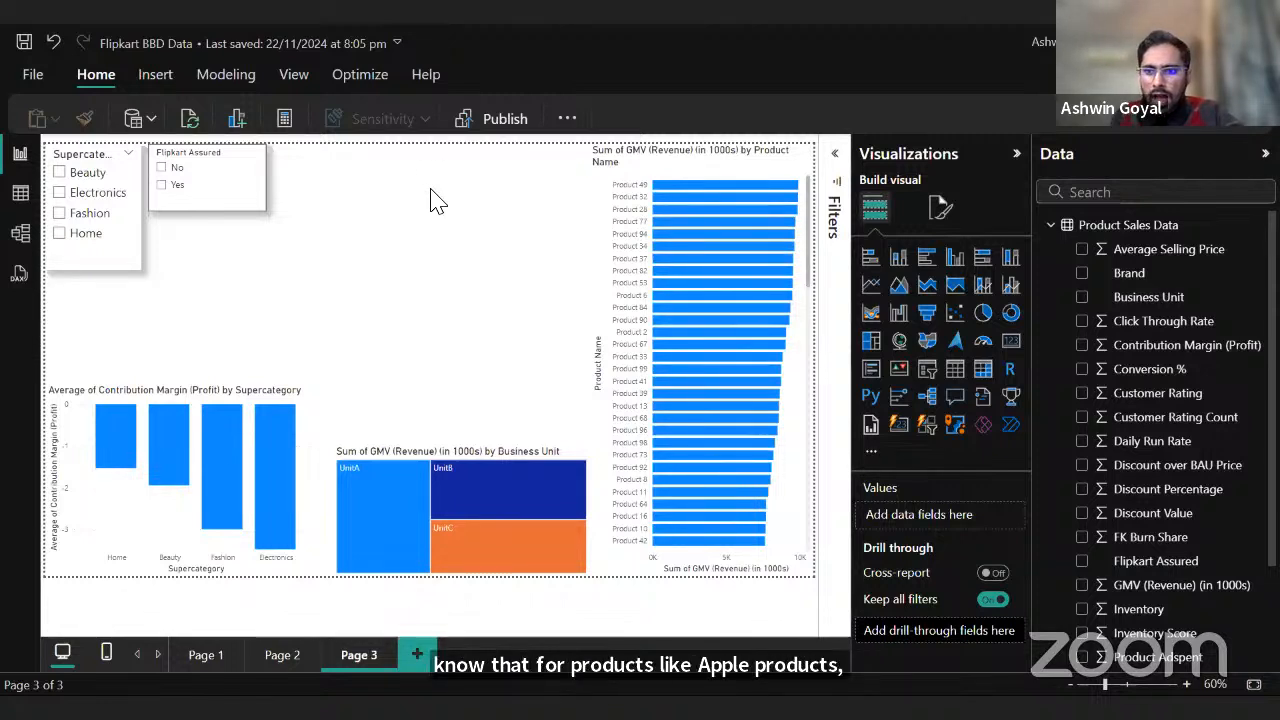
{"action": "left_click", "coordinate": [870, 288]}
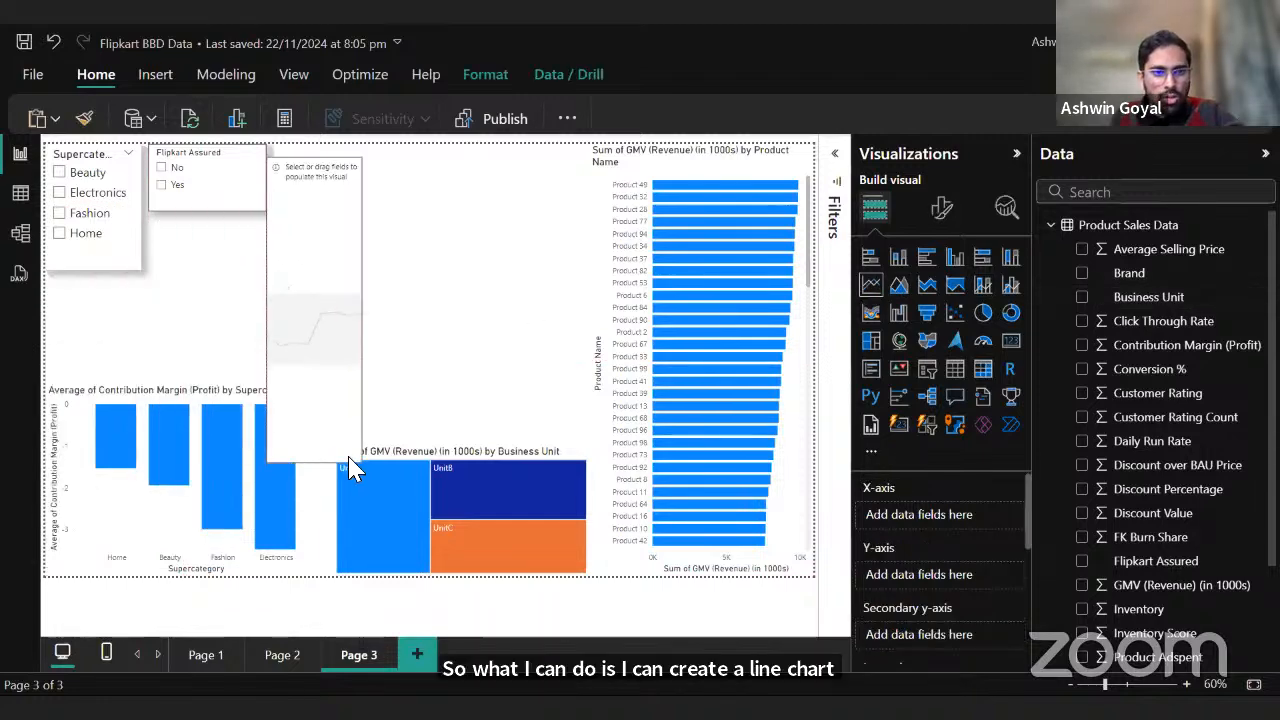
{"action": "left_click_drag", "start_coordinate": [360, 462], "coordinate": [502, 401]}
{"action": "mouse_move", "coordinate": [594, 381]}
{"action": "left_mouse_down"}
{"action": "mouse_move", "coordinate": [590, 396]}
{"action": "mouse_move", "coordinate": [581, 380]}
{"action": "left_mouse_up"}
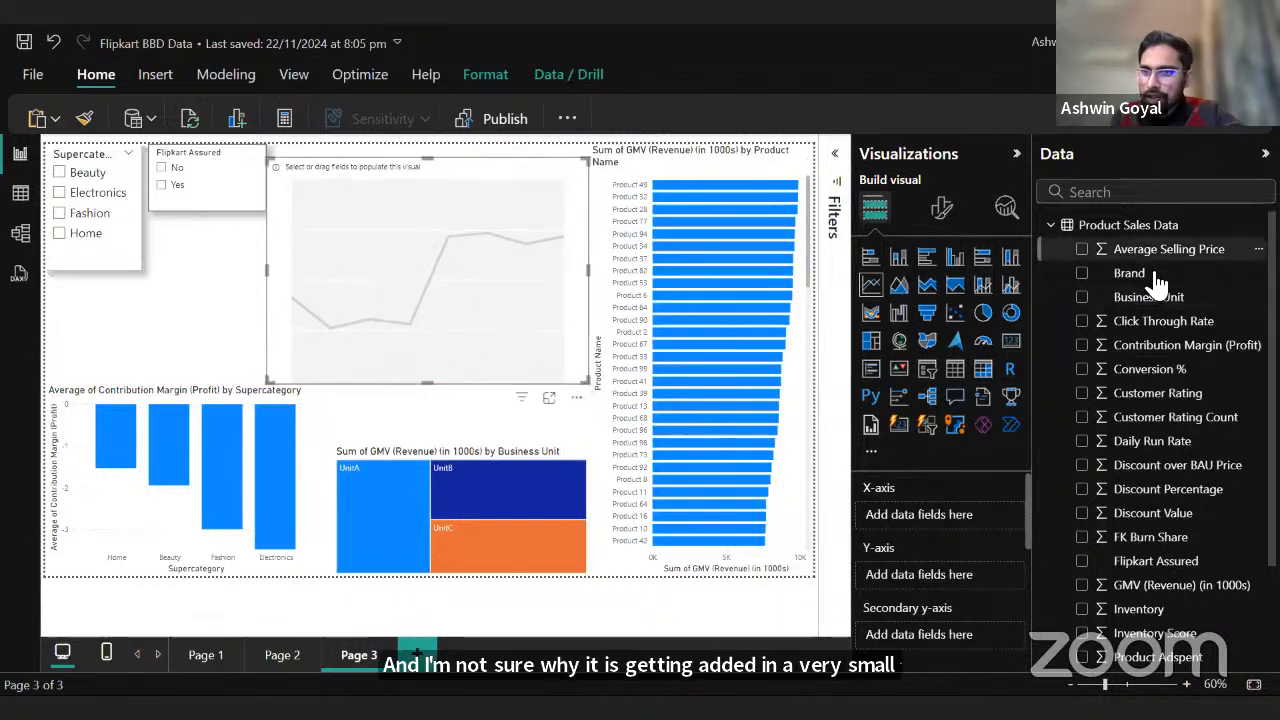
Plot the average of Customer Rating on the line chart's Y-axis by Brand on its X-axis.
{"action": "left_click_drag", "start_coordinate": [1180, 281], "coordinate": [1122, 393]}
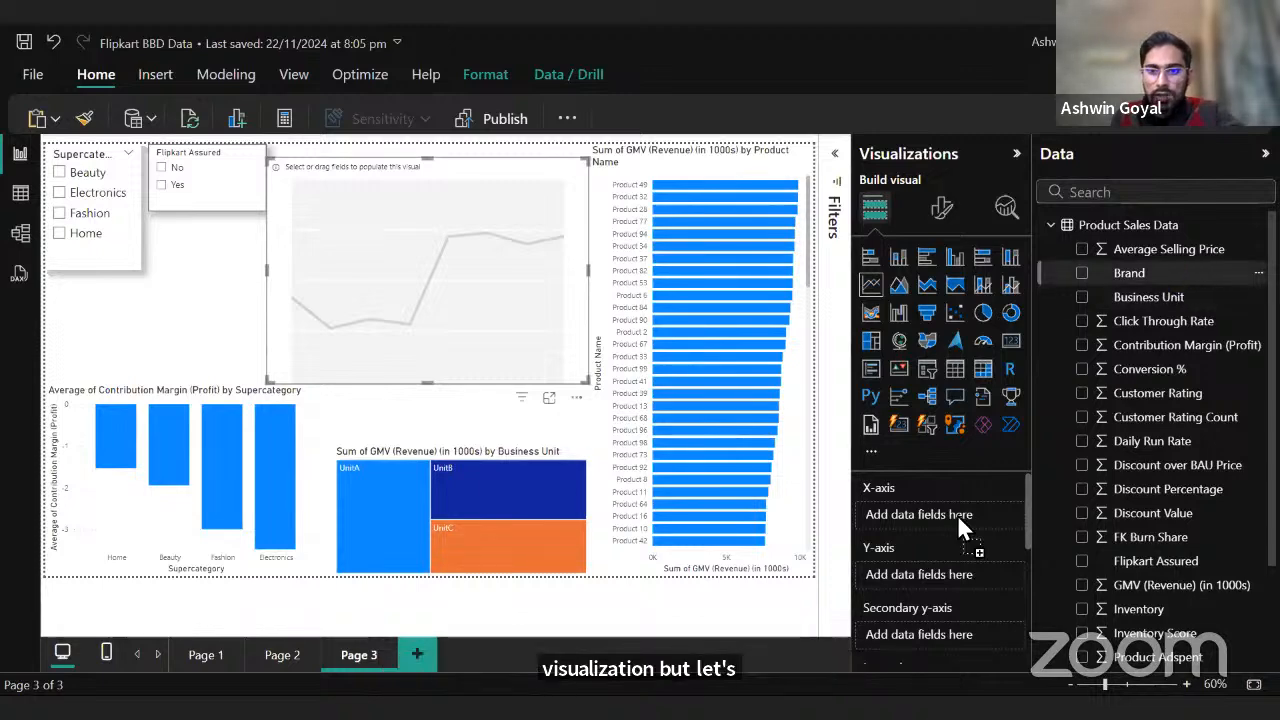
{"action": "left_click_drag", "start_coordinate": [957, 514], "coordinate": [957, 514]}
{"action": "scroll", "coordinate": [1215, 485], "scroll_direction": "down", "scroll_amount": 3}
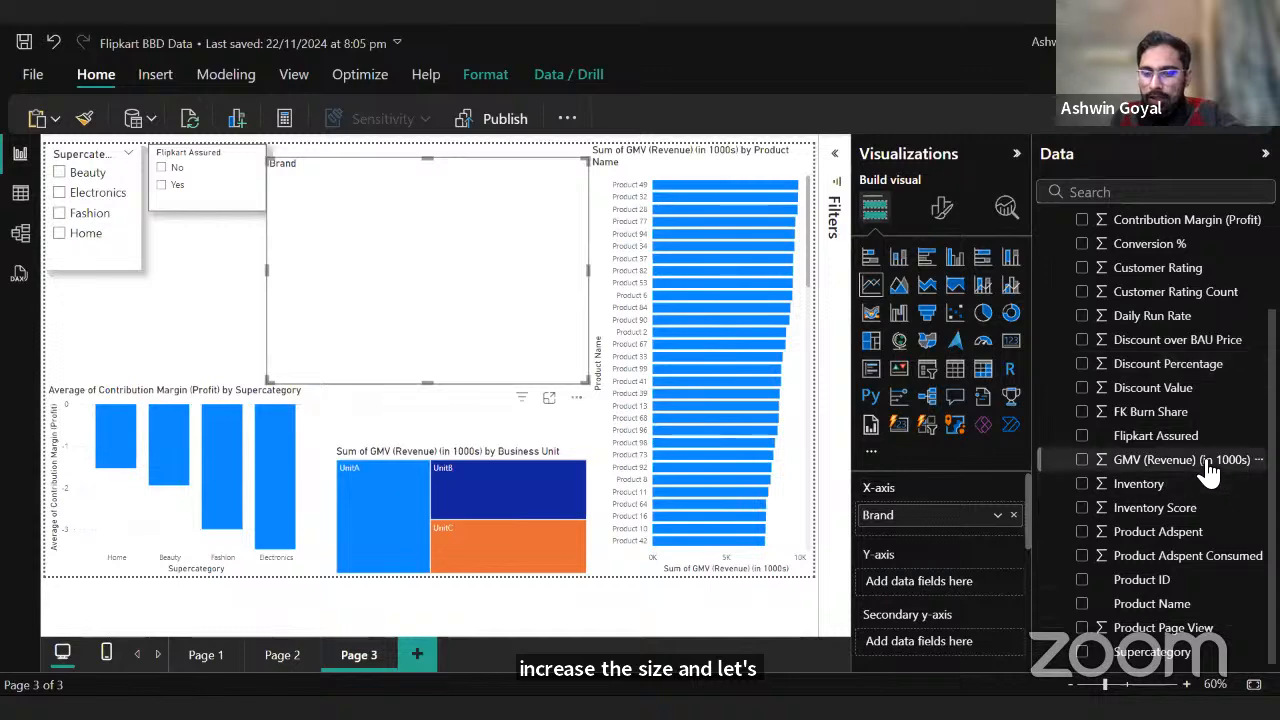
{"action": "scroll", "coordinate": [1188, 460], "scroll_direction": "up", "scroll_amount": 3}
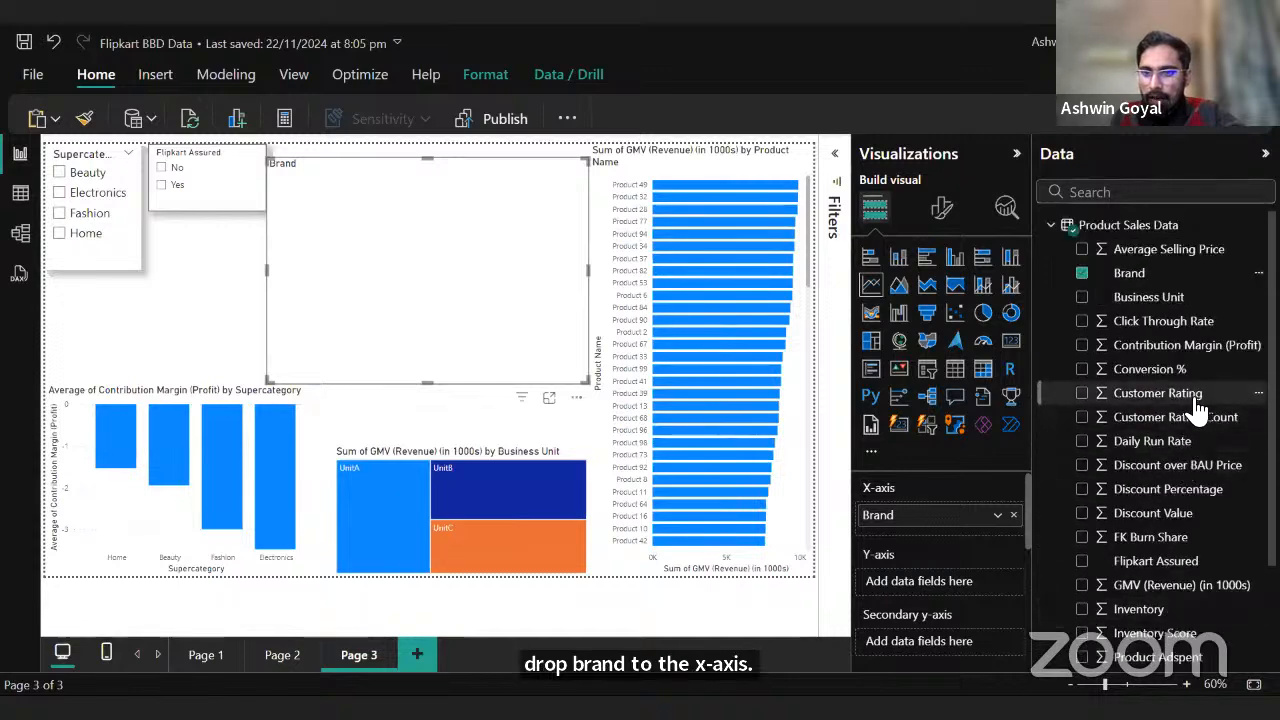
{"action": "left_click_drag", "start_coordinate": [1191, 396], "coordinate": [953, 586]}
{"action": "right_click", "coordinate": [953, 583]}
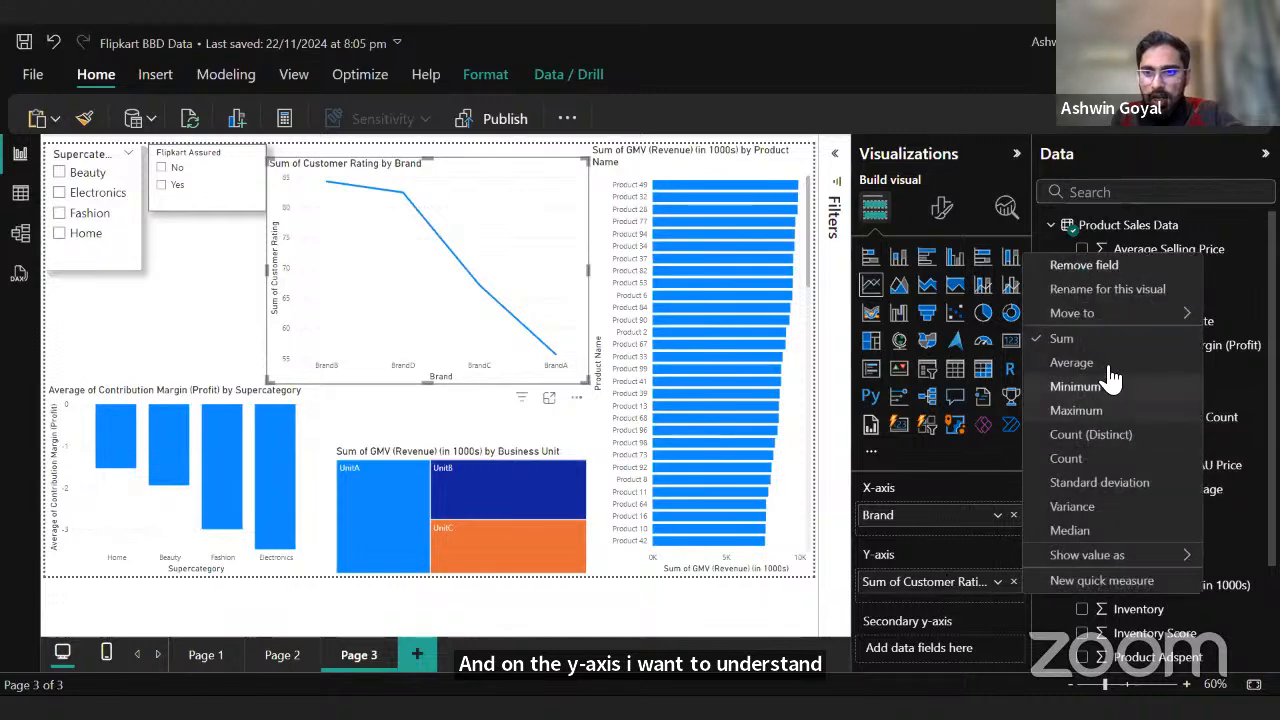
{"action": "left_click", "coordinate": [1113, 364]}
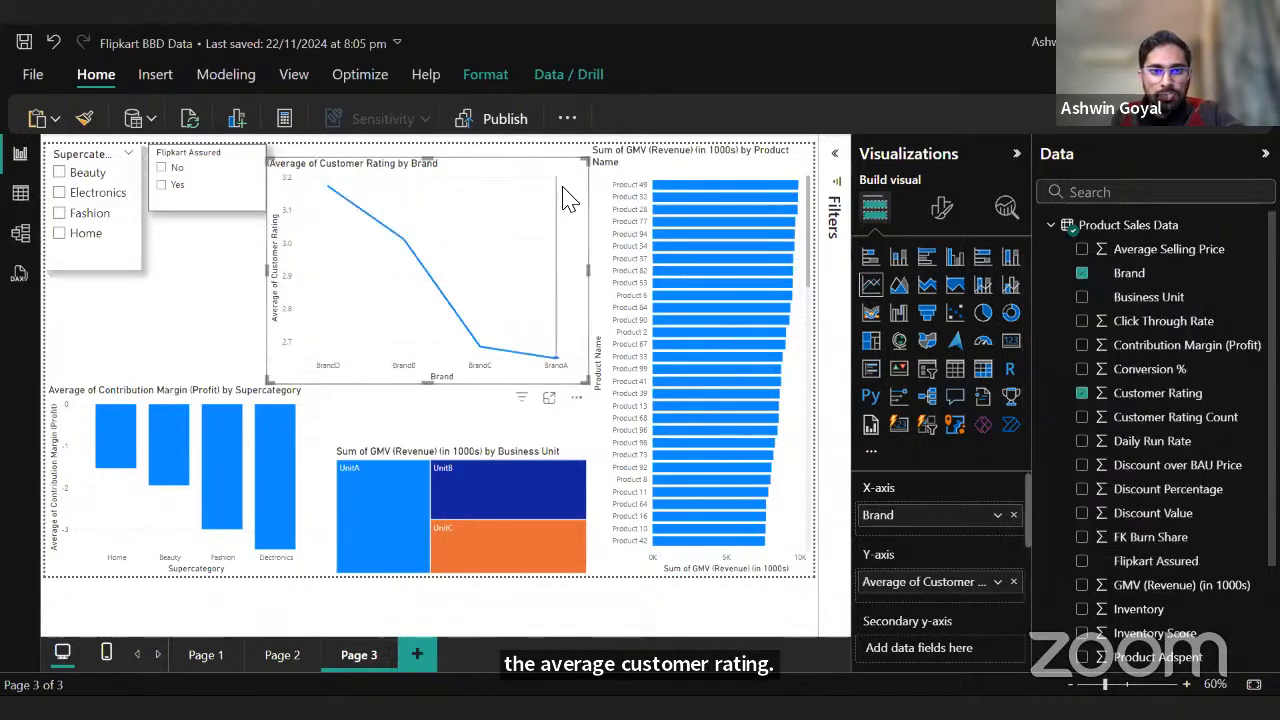
Examine the average customer rating of each brand in the line chart's focus mode and return to the report.
{"action": "left_click", "coordinate": [549, 398]}
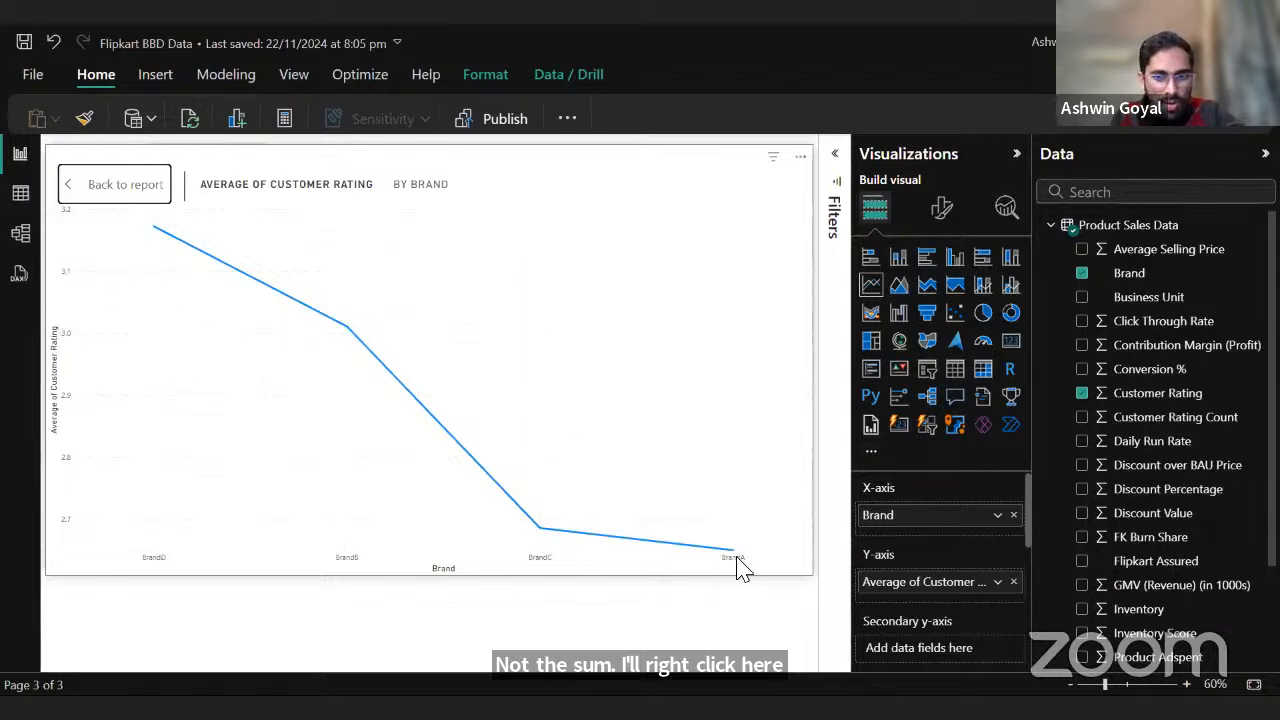
{"action": "mouse_move", "coordinate": [731, 560]}
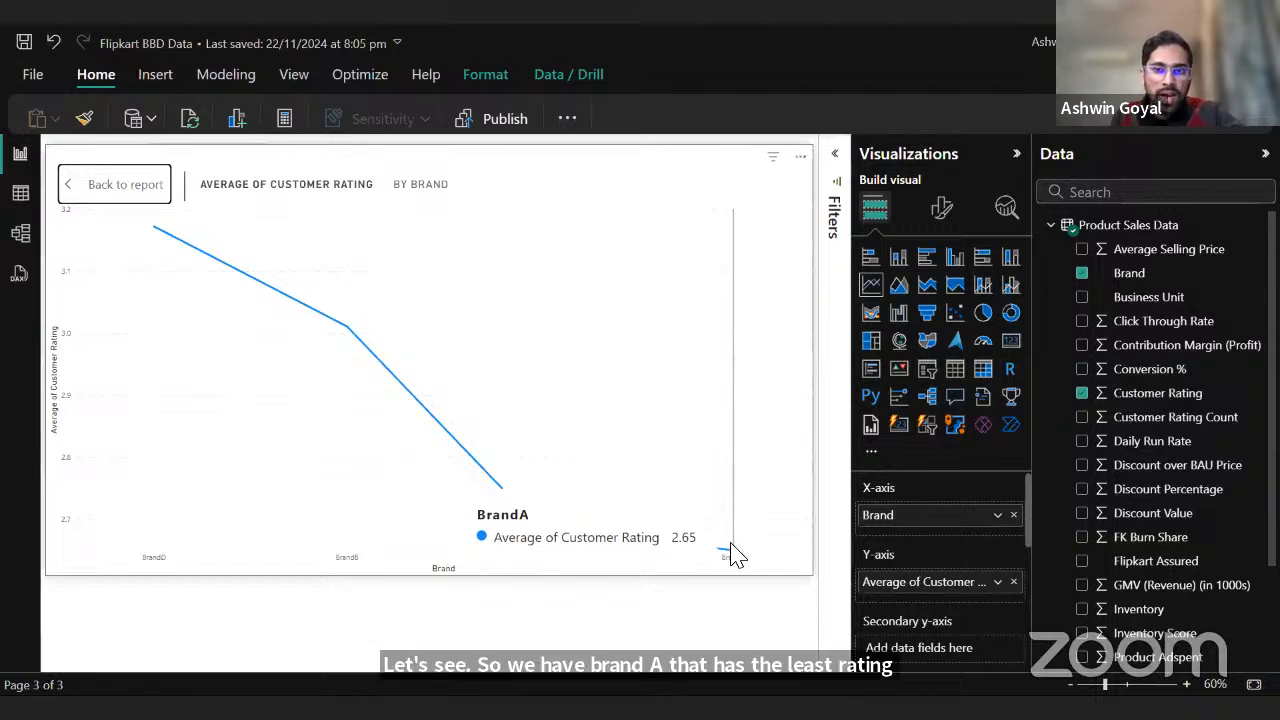
{"action": "mouse_move", "coordinate": [558, 543]}
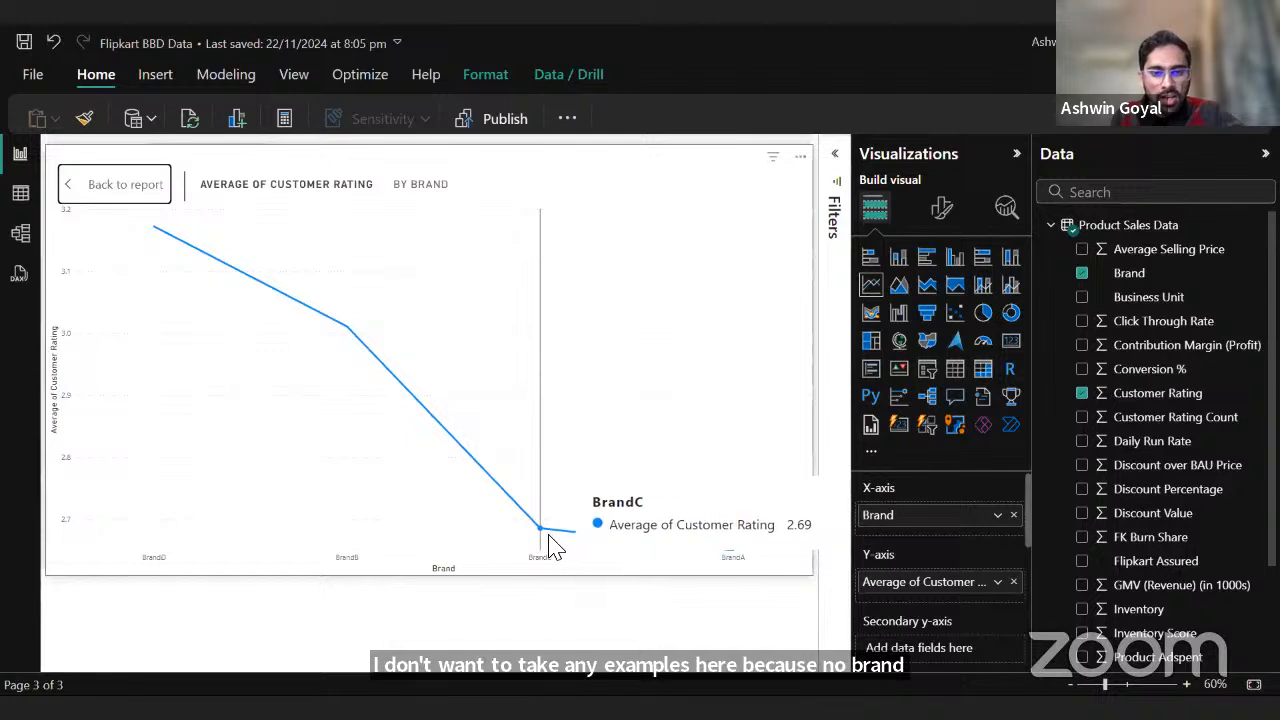
{"action": "mouse_move", "coordinate": [178, 385]}
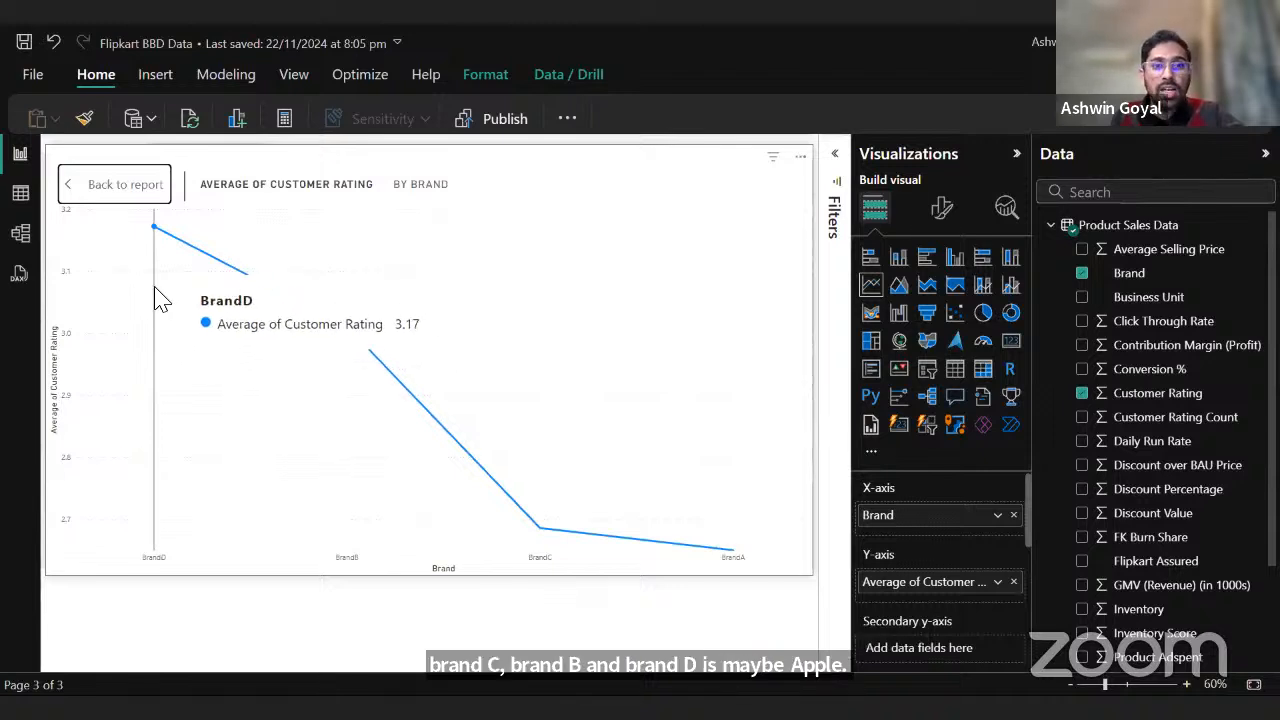
{"action": "left_click", "coordinate": [125, 184]}
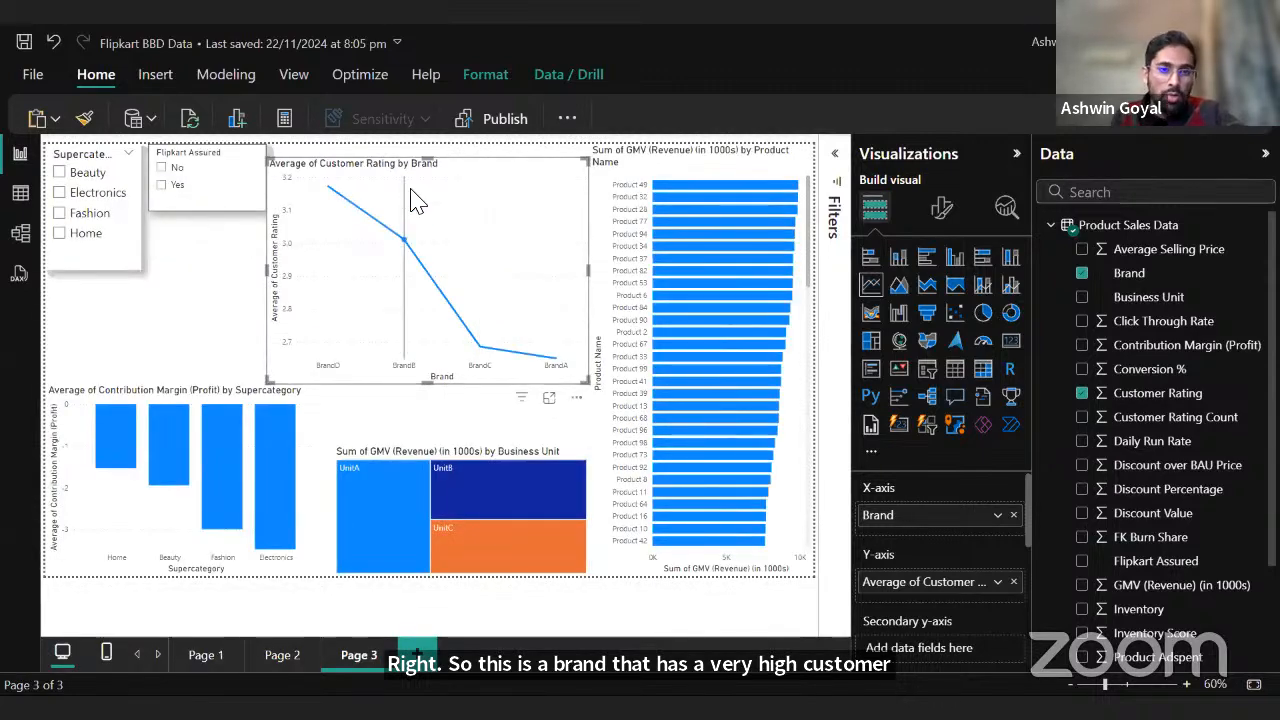
Shrink the customer rating line chart to a compact block directly above the business unit treemap, matching the treemap's width.
{"action": "left_click_drag", "start_coordinate": [424, 158], "coordinate": [432, 272]}
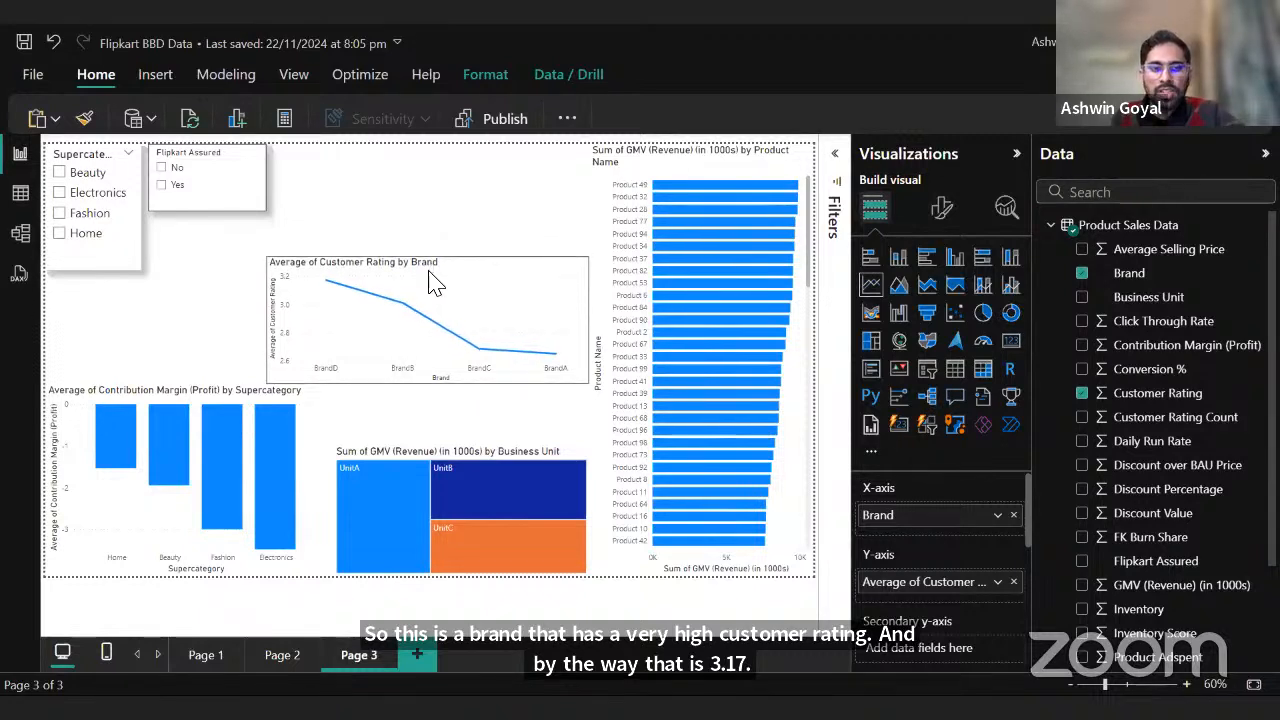
{"action": "left_click_drag", "start_coordinate": [276, 398], "coordinate": [342, 455]}
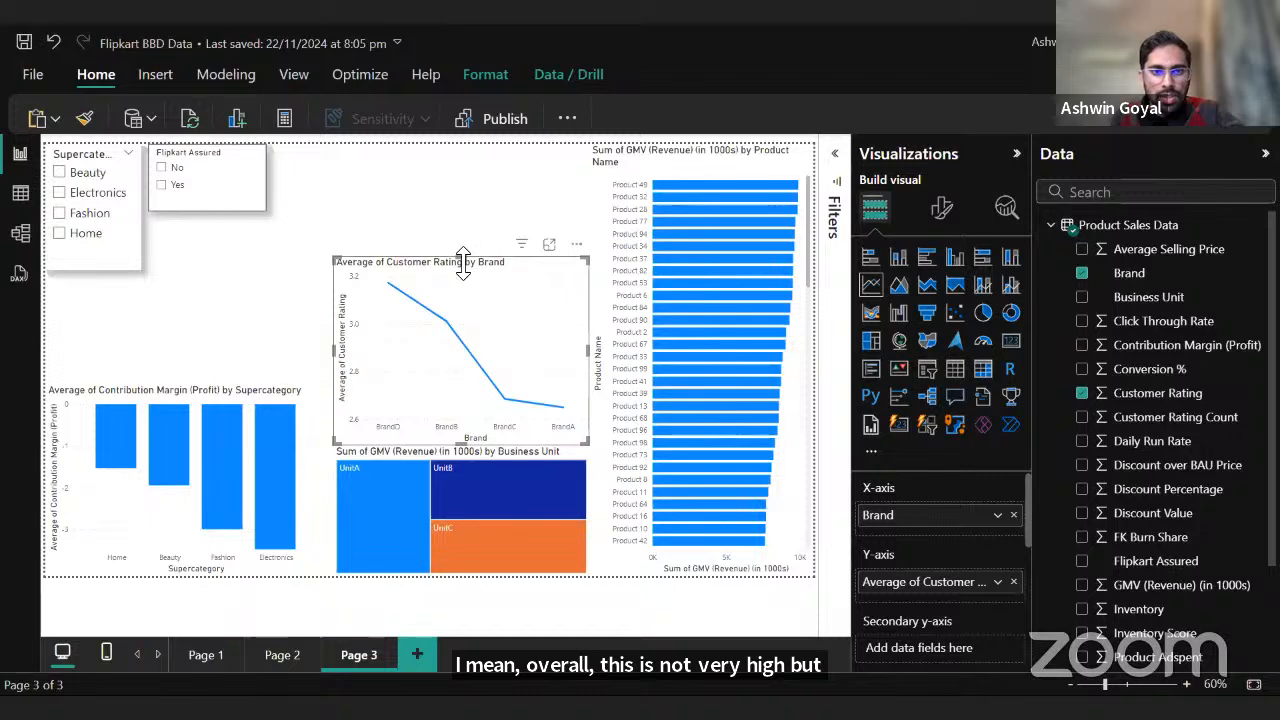
{"action": "left_click_drag", "start_coordinate": [463, 262], "coordinate": [455, 352]}
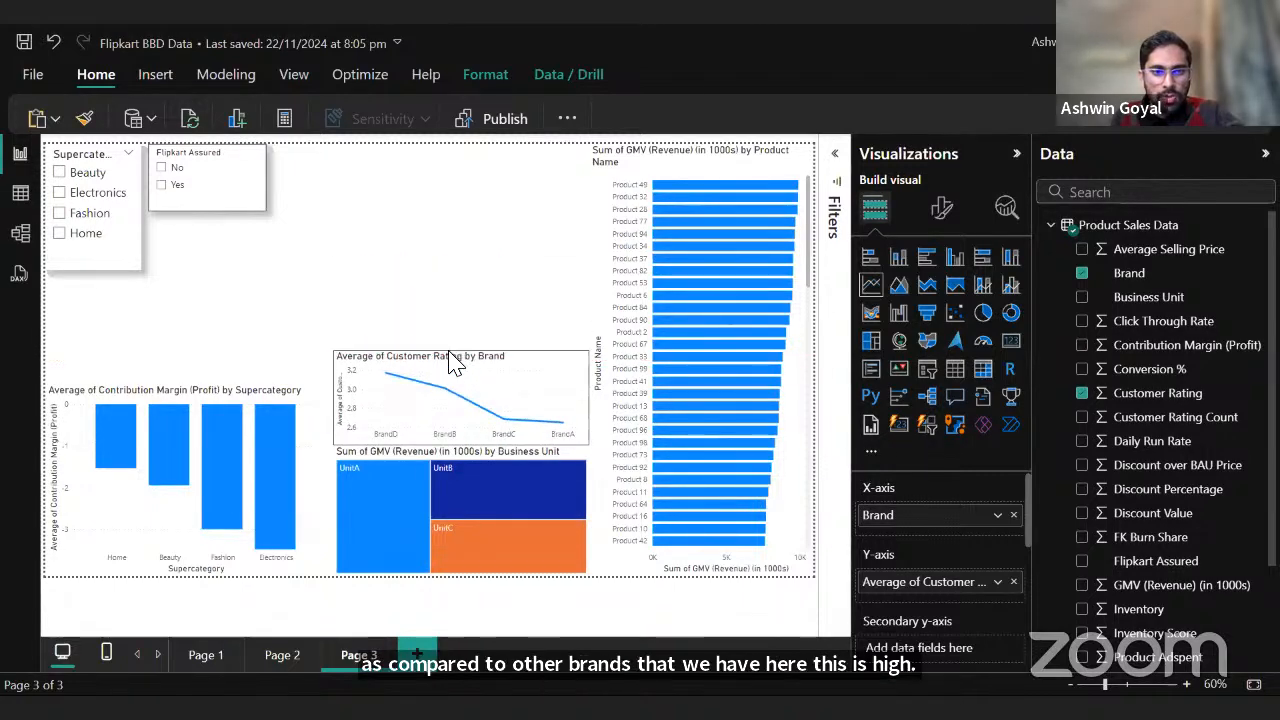
{"action": "left_click", "coordinate": [471, 457]}
{"action": "left_click", "coordinate": [471, 286]}
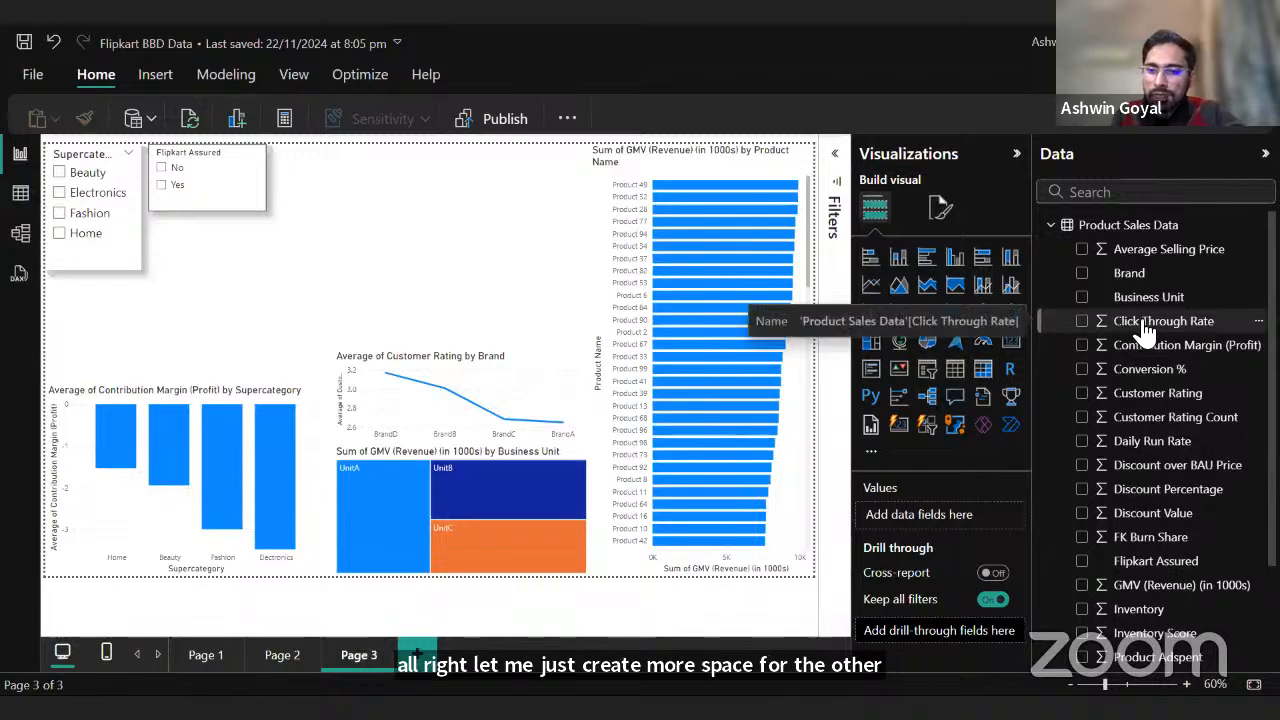
Insert an empty stacked column chart below the Supercategory slicer and widen it across the full page width.
{"action": "scroll", "coordinate": [1145, 330], "scroll_direction": "down", "scroll_amount": 3}
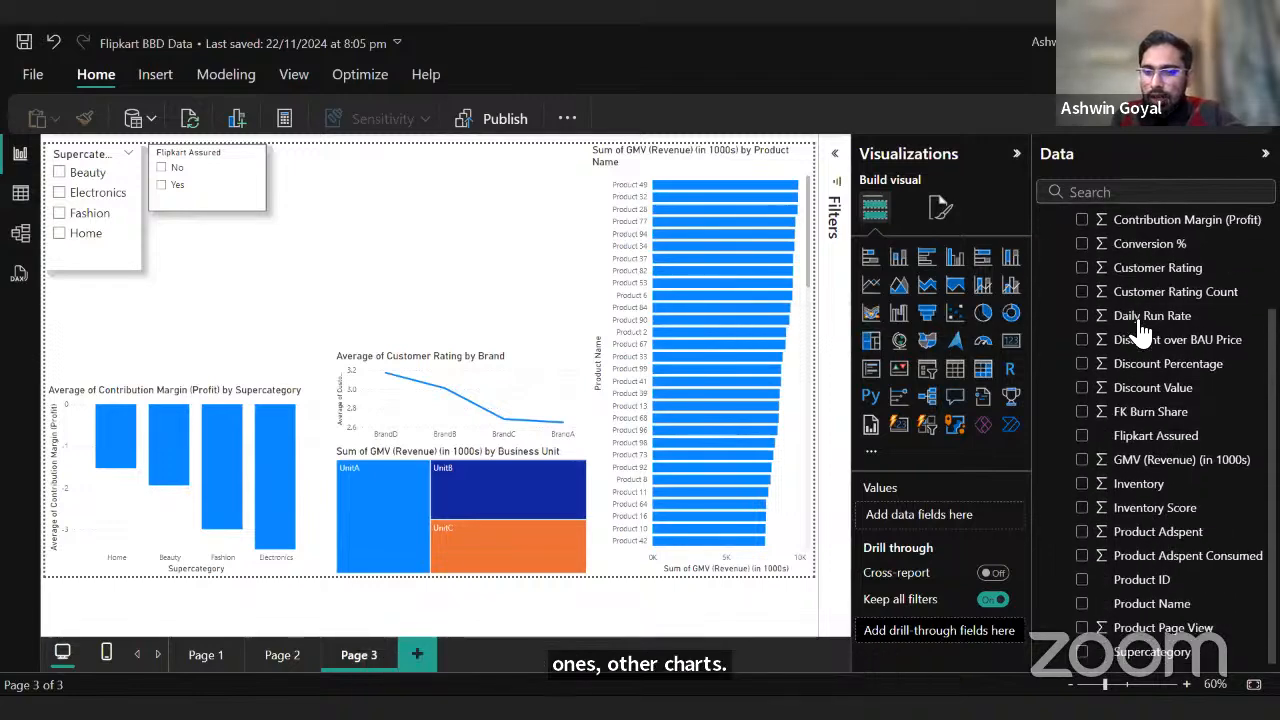
{"action": "scroll", "coordinate": [1165, 355], "scroll_direction": "up", "scroll_amount": 1}
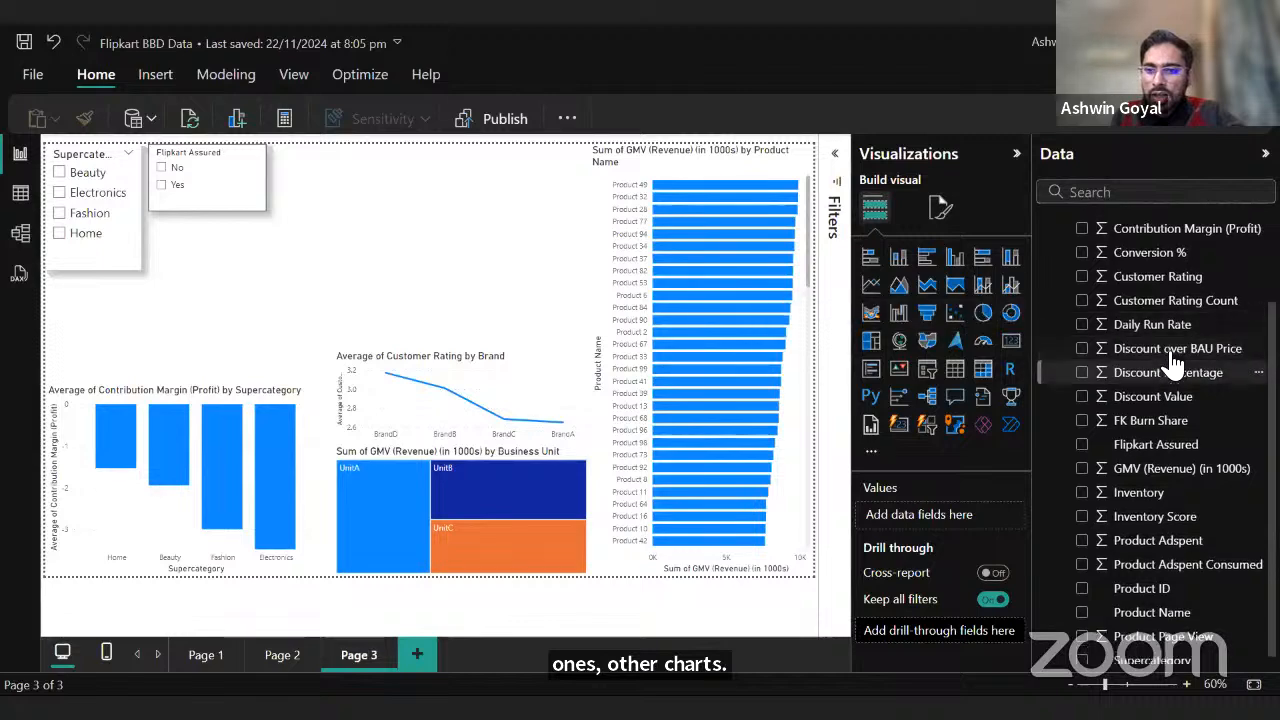
{"action": "scroll", "coordinate": [1172, 362], "scroll_direction": "up", "scroll_amount": 3}
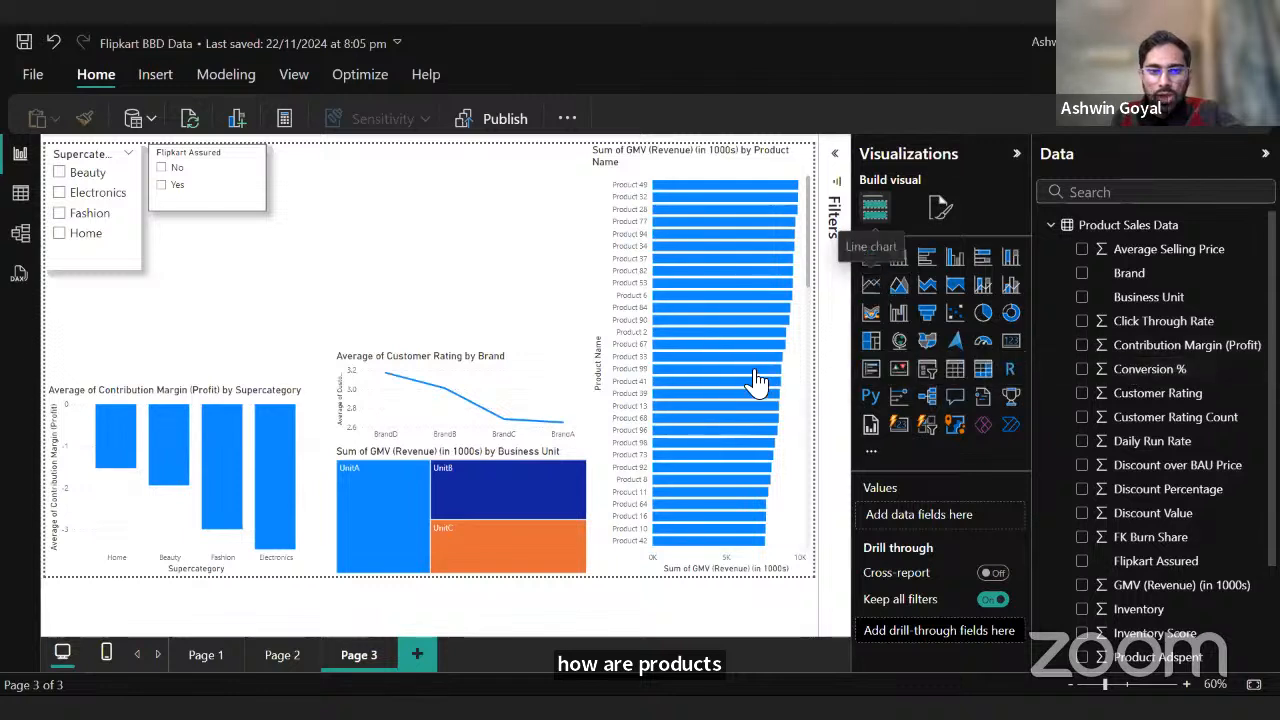
{"action": "left_click", "coordinate": [871, 285]}
{"action": "left_click", "coordinate": [894, 254]}
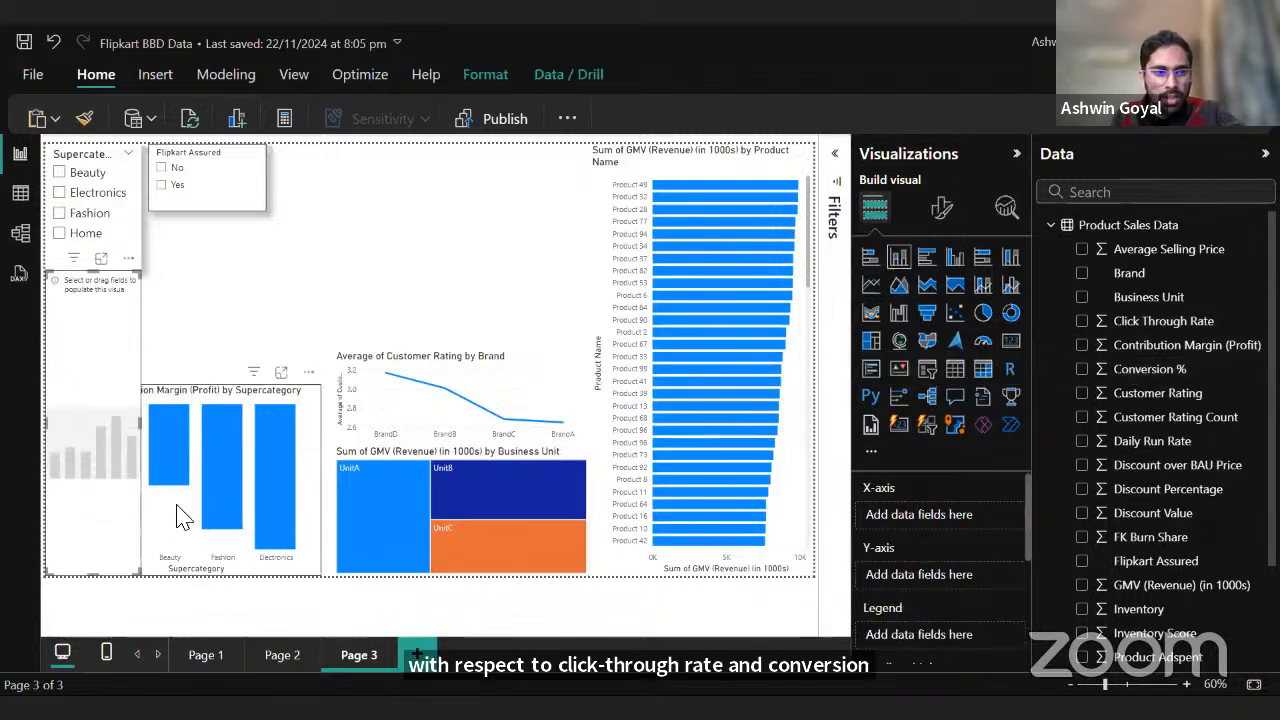
{"action": "left_click_drag", "start_coordinate": [141, 577], "coordinate": [814, 577]}
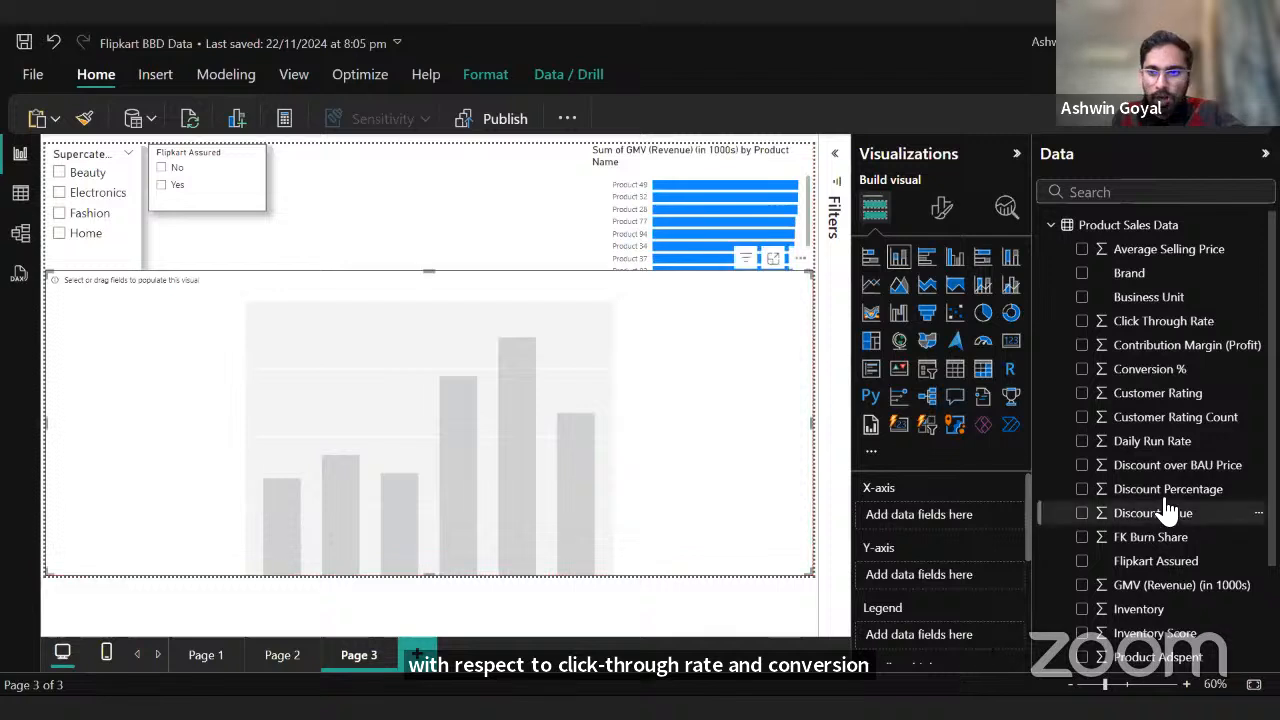
Plot the average of Conversion % on the column chart's Y-axis by Product Name on its X-axis.
{"action": "scroll", "coordinate": [1210, 520], "scroll_direction": "down", "scroll_amount": 2}
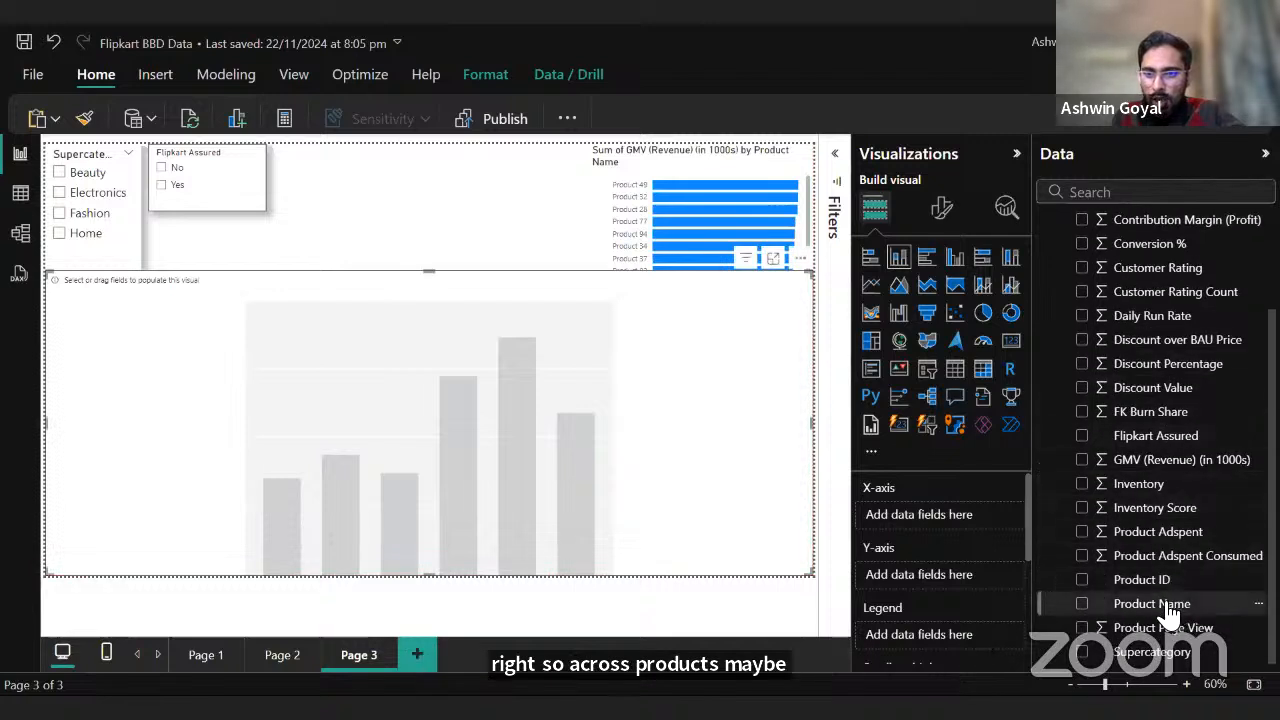
{"action": "left_click_drag", "start_coordinate": [1174, 603], "coordinate": [1159, 604]}
{"action": "left_click", "coordinate": [1160, 604]}
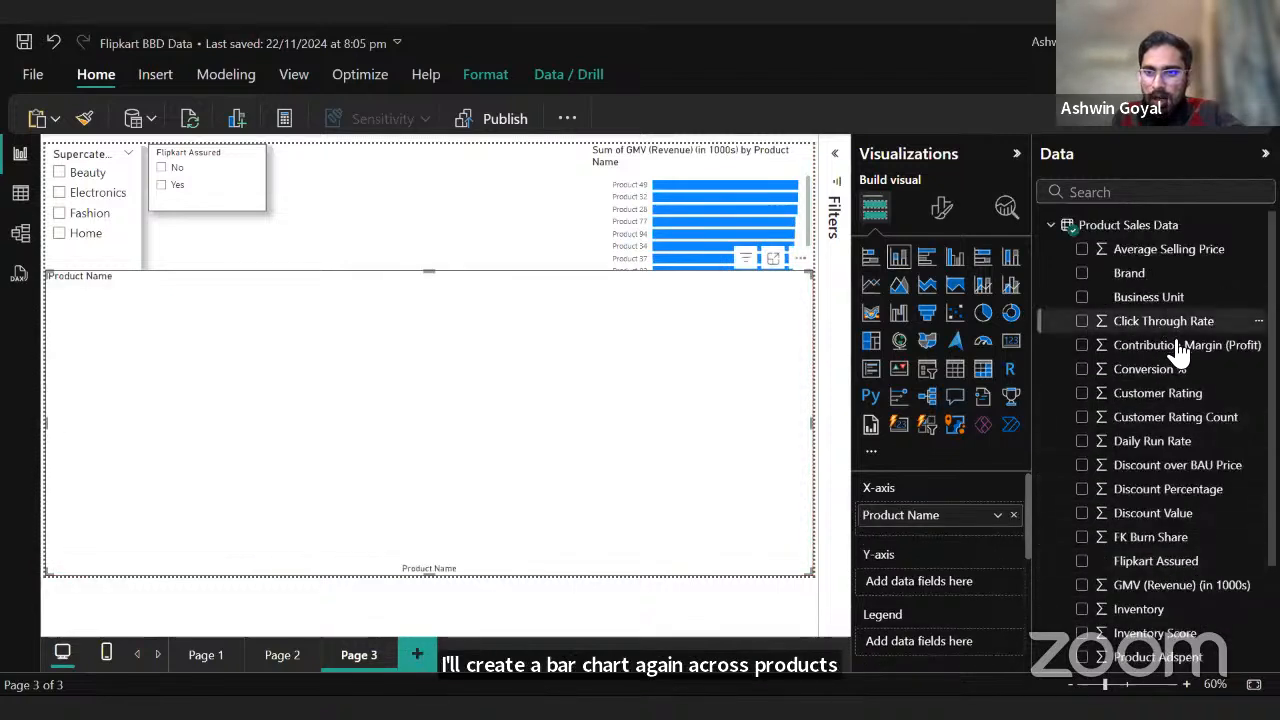
{"action": "mouse_move", "coordinate": [1174, 381]}
{"action": "left_mouse_down"}
{"action": "mouse_move", "coordinate": [1091, 337]}
{"action": "mouse_move", "coordinate": [934, 580]}
{"action": "left_mouse_up"}
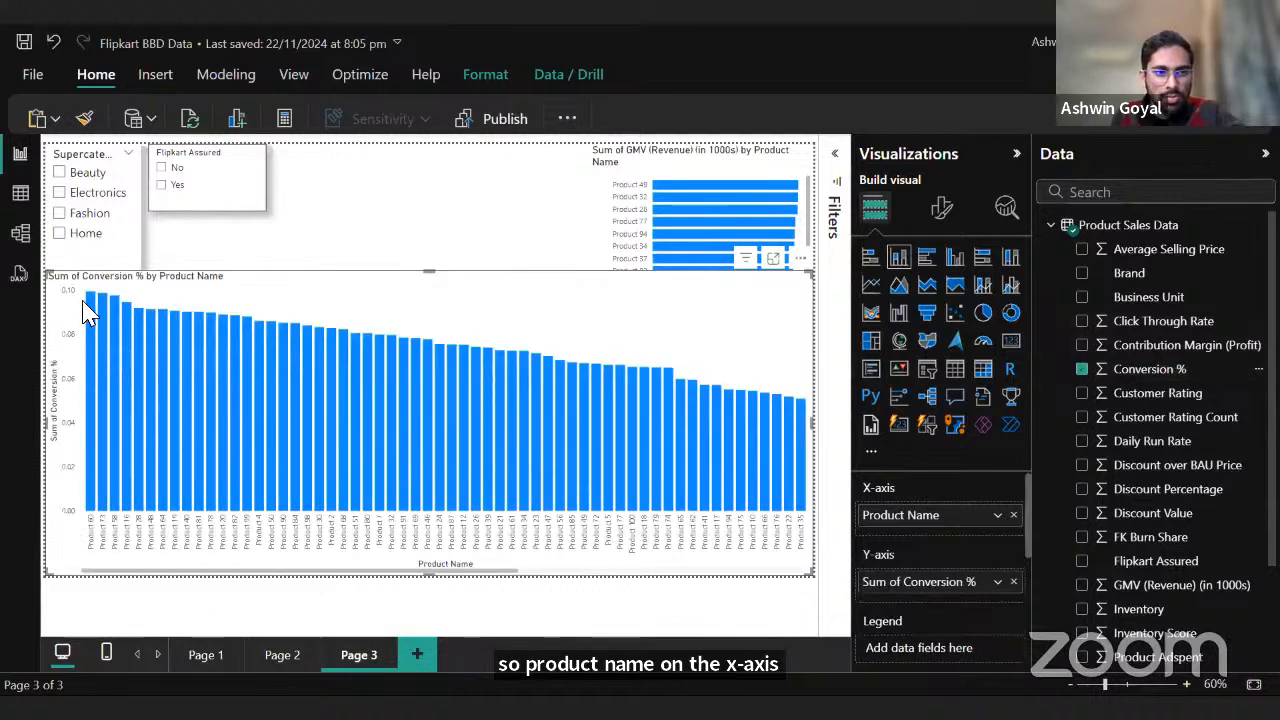
{"action": "mouse_move", "coordinate": [92, 305]}
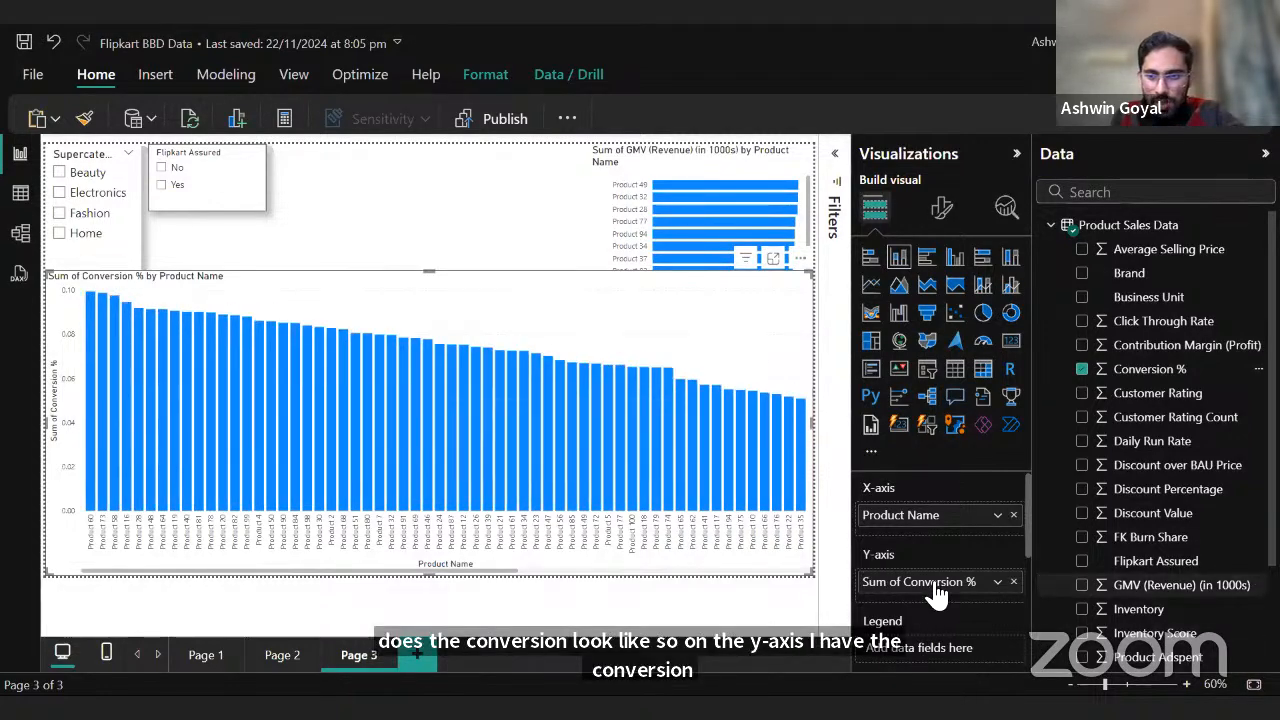
{"action": "left_click", "coordinate": [997, 581]}
{"action": "left_click", "coordinate": [1091, 362]}
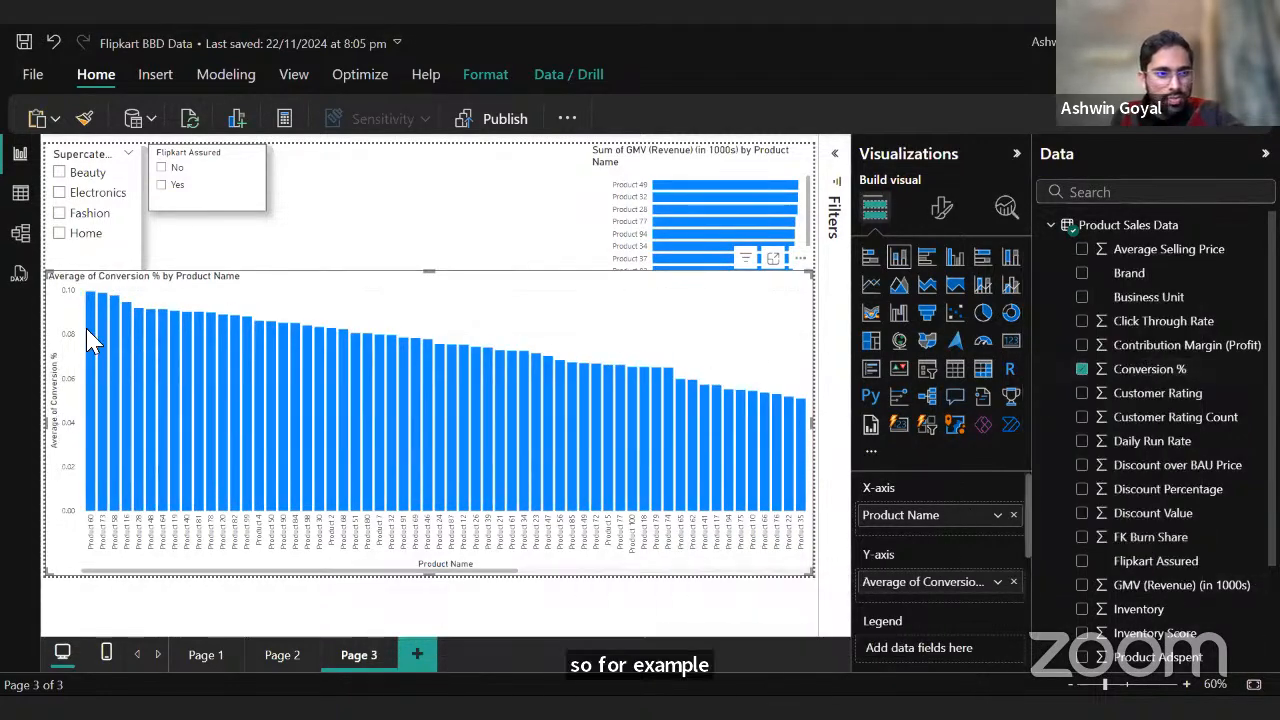
{"action": "mouse_move", "coordinate": [90, 308]}
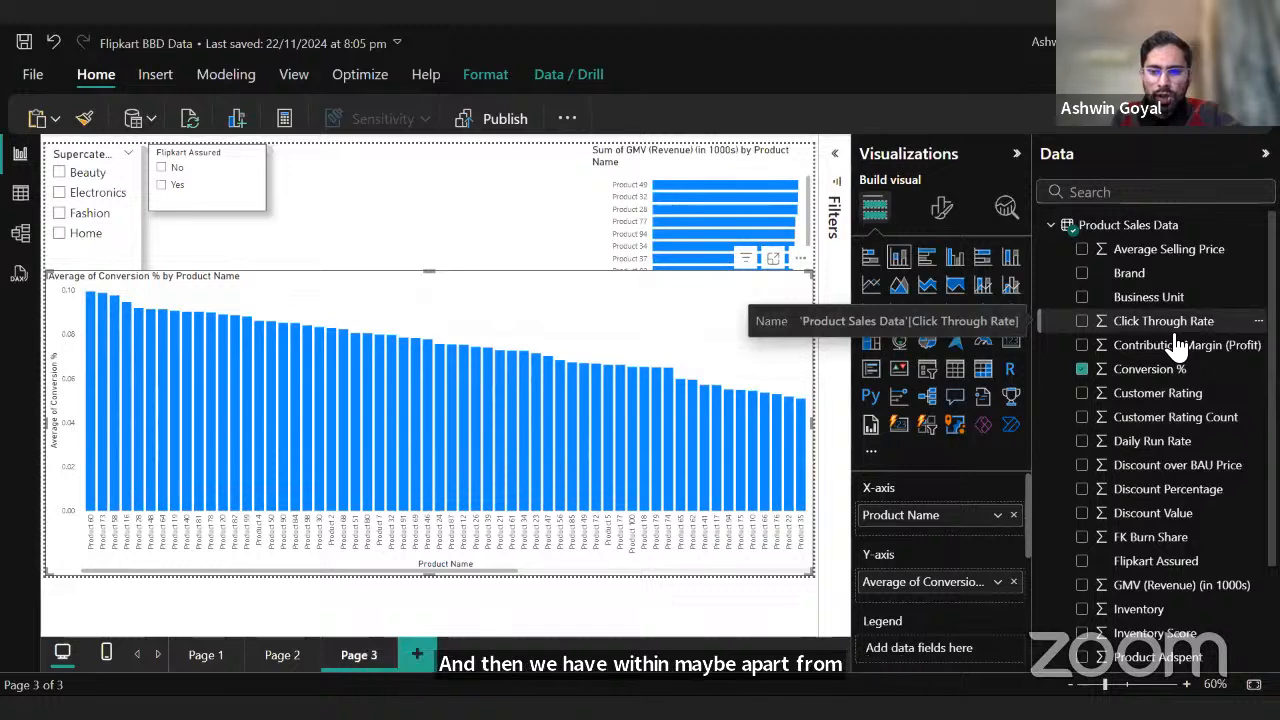
Convert the conversion-by-product column chart into a line chart.
{"action": "left_click_drag", "start_coordinate": [1173, 338], "coordinate": [1077, 564]}
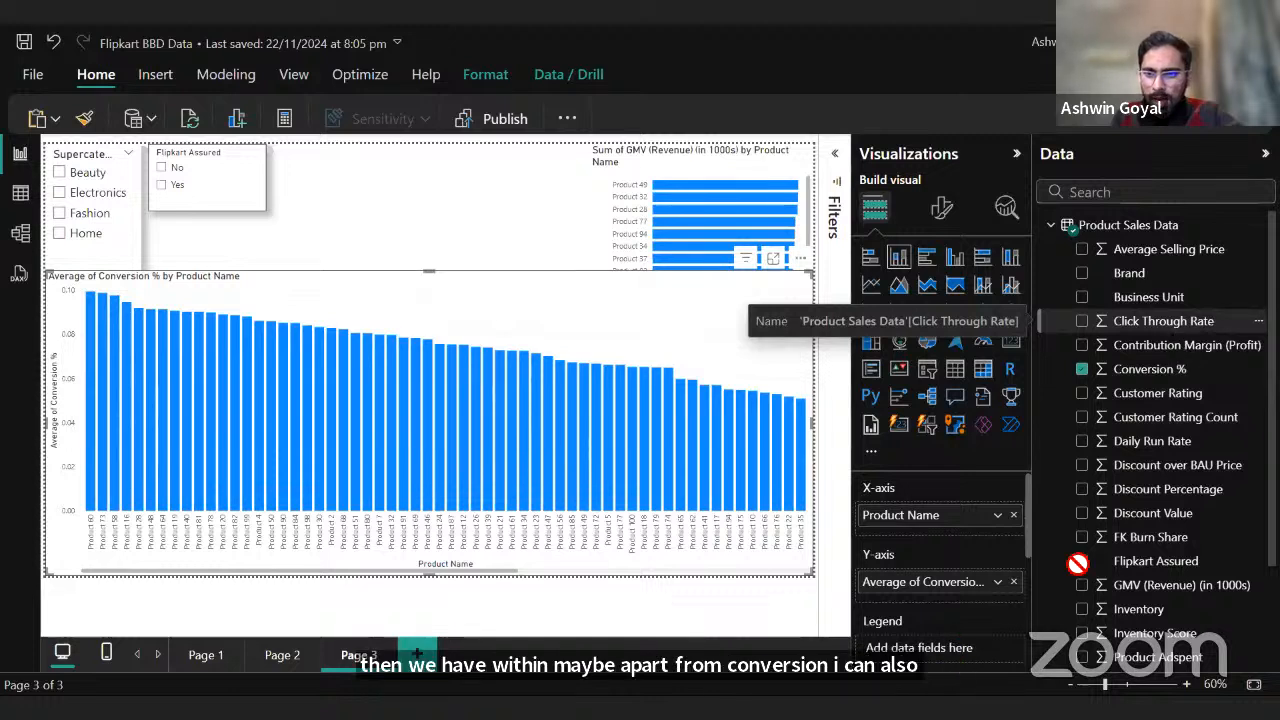
{"action": "scroll", "coordinate": [928, 608], "scroll_direction": "down", "scroll_amount": 2}
{"action": "scroll", "coordinate": [928, 608], "scroll_direction": "up", "scroll_amount": 2}
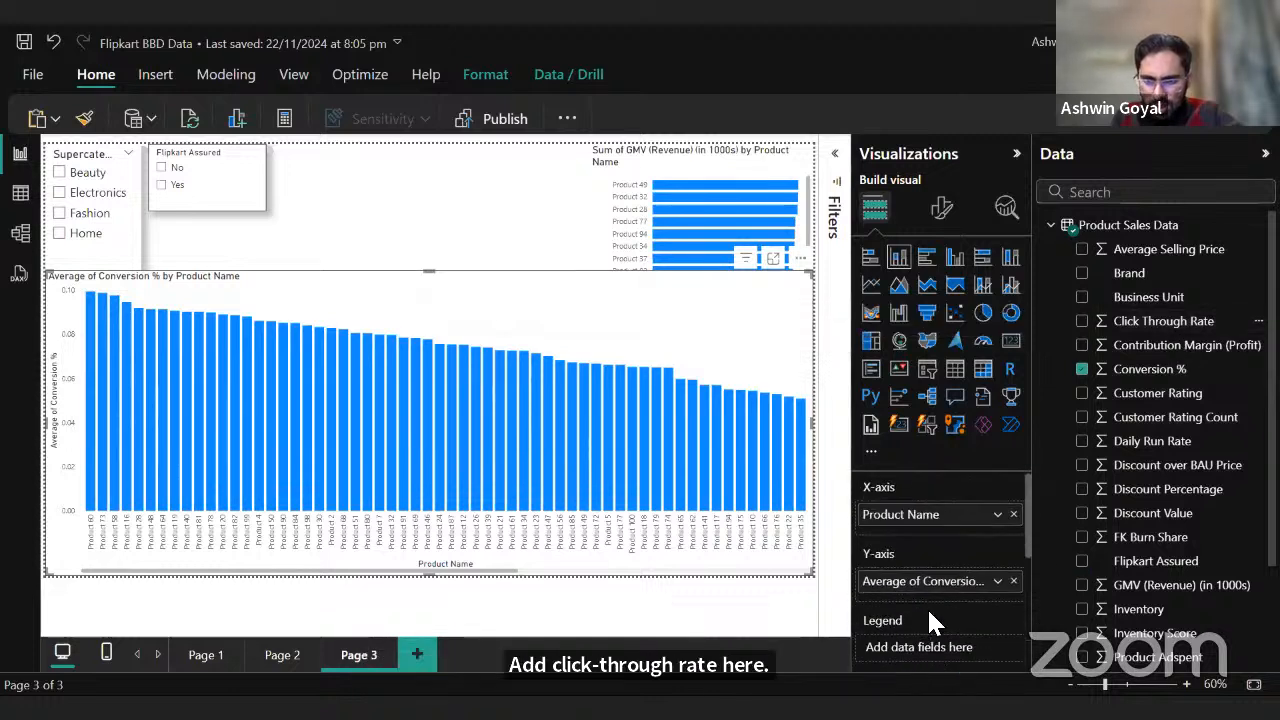
{"action": "left_click", "coordinate": [869, 288]}
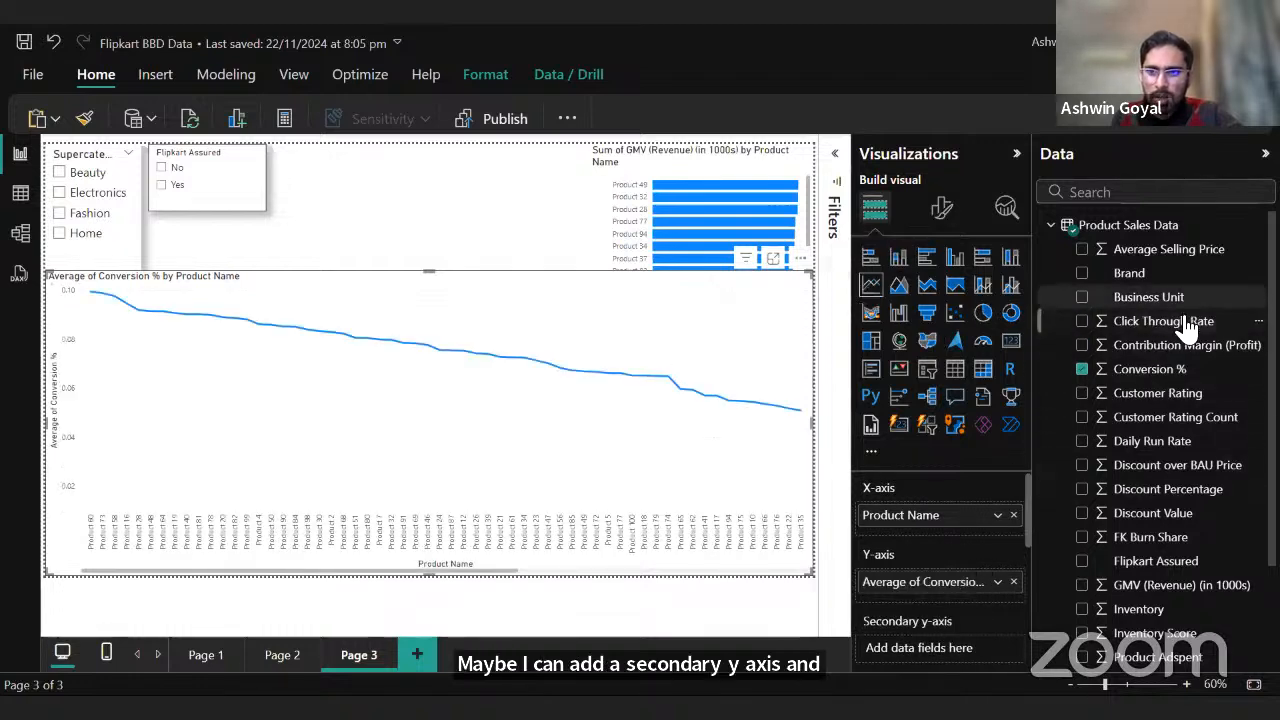
Add Click Through Rate to the line chart's secondary Y-axis and aggregate it as an average.
{"action": "left_click_drag", "start_coordinate": [1187, 330], "coordinate": [918, 647]}
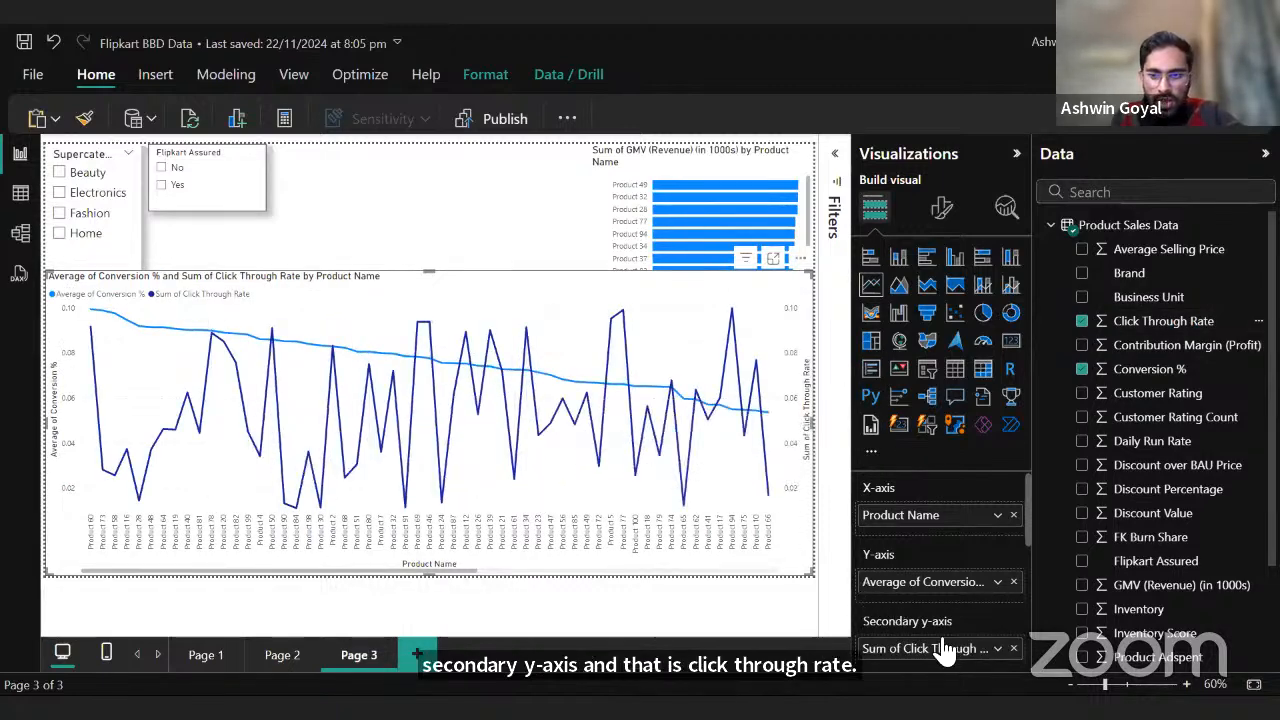
{"action": "left_click", "coordinate": [997, 648]}
{"action": "left_click", "coordinate": [1071, 429]}
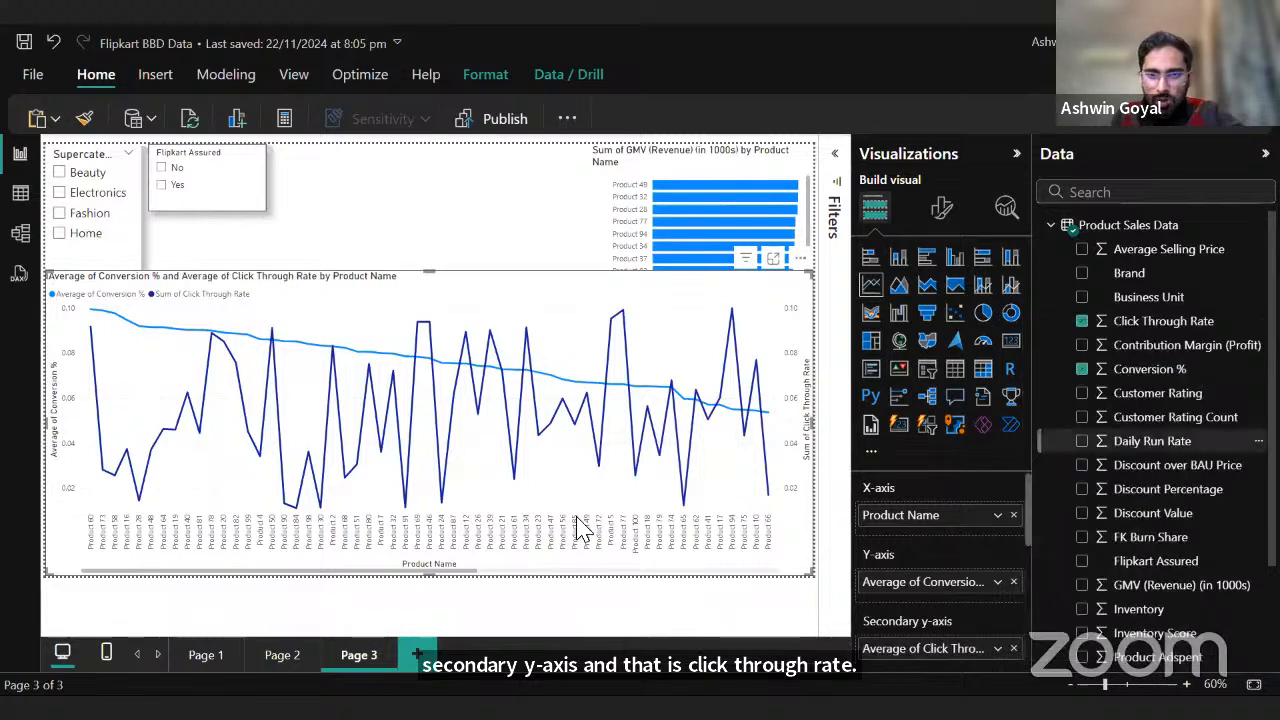
{"action": "left_click", "coordinate": [949, 643]}
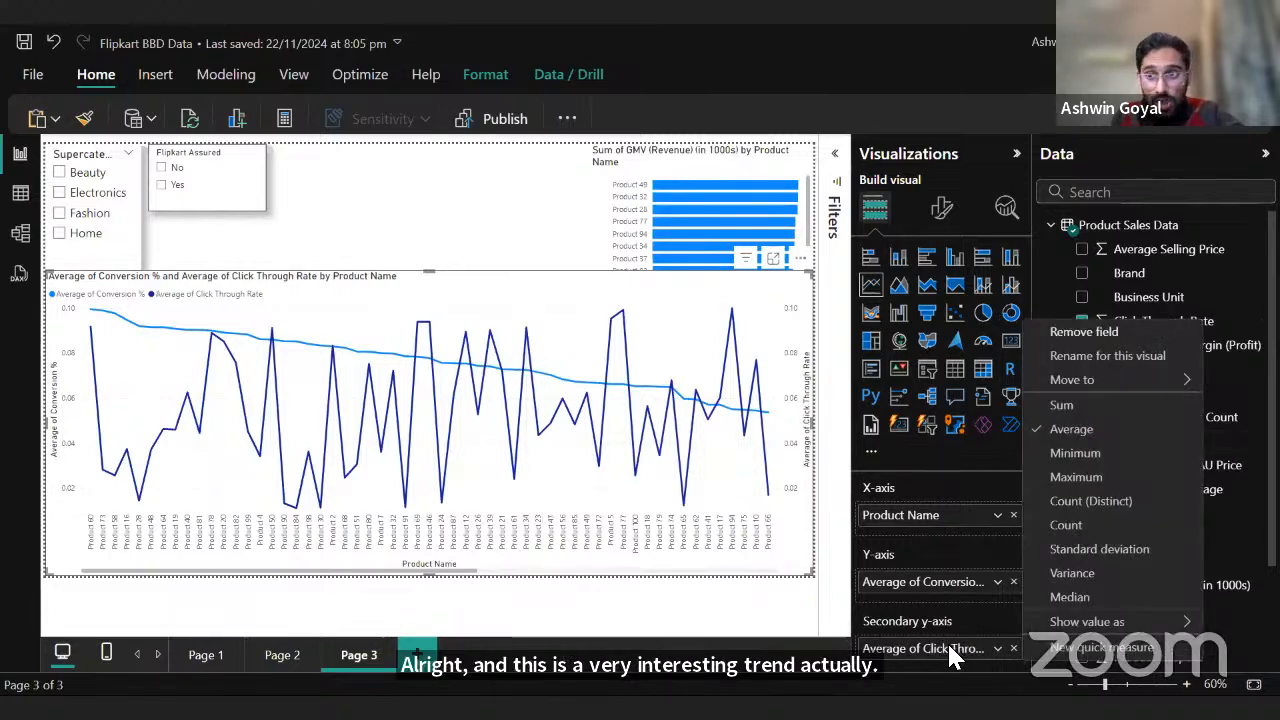
{"action": "left_click", "coordinate": [945, 665]}
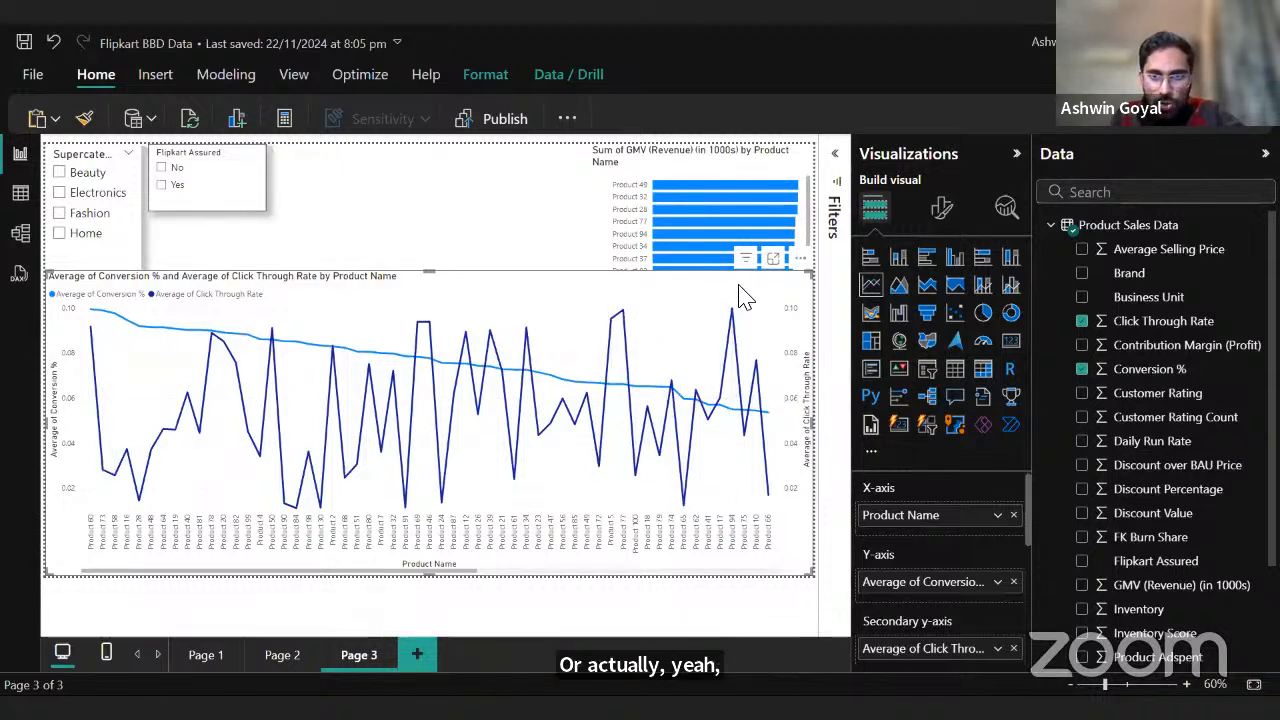
Inspect the conversion and click-through chart in focus mode, and fit it at the page top between the Flipkart Assured slicer and product bar chart.
{"action": "left_click", "coordinate": [773, 258]}
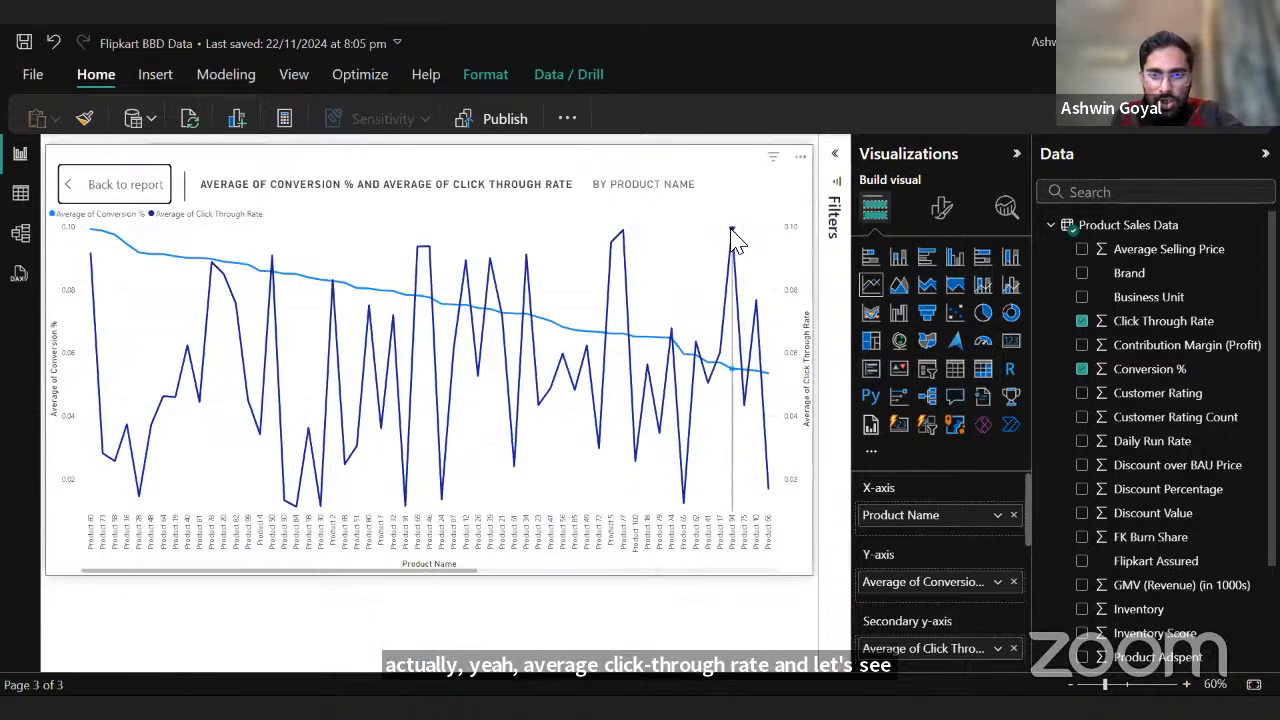
{"action": "mouse_move", "coordinate": [735, 243]}
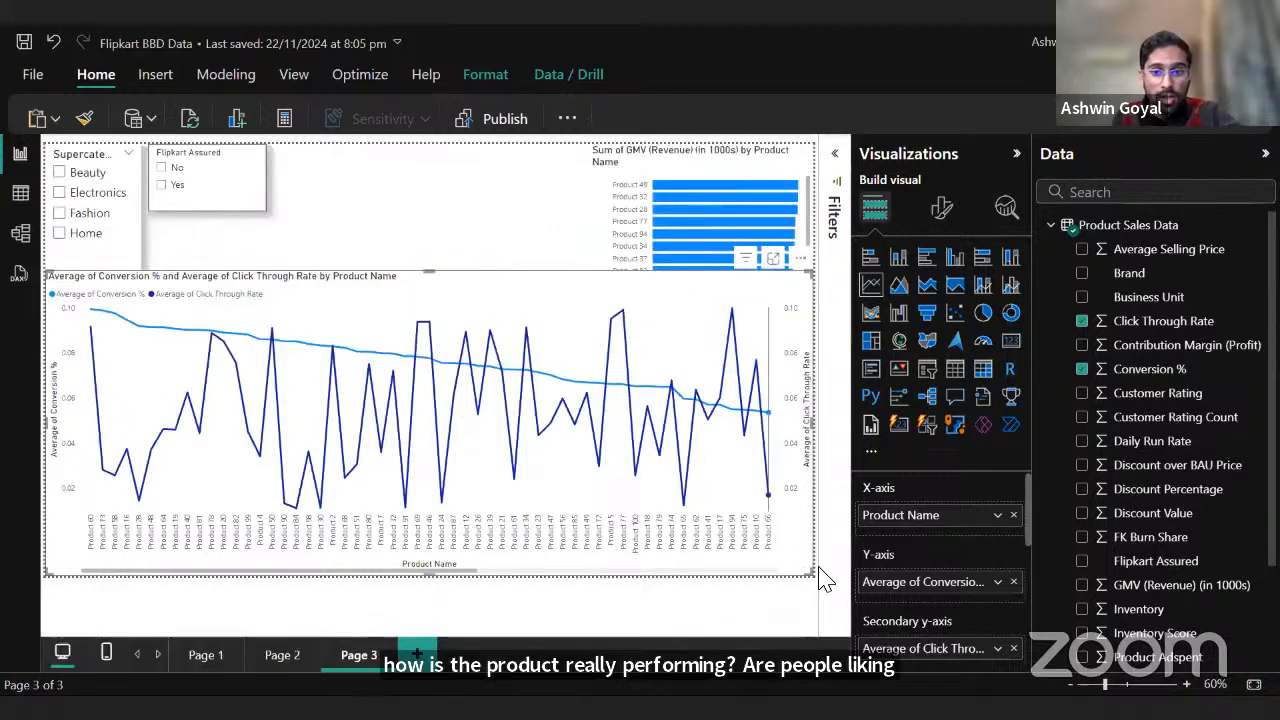
{"action": "left_click_drag", "start_coordinate": [814, 575], "coordinate": [332, 456]}
{"action": "left_click_drag", "start_coordinate": [278, 287], "coordinate": [486, 166]}
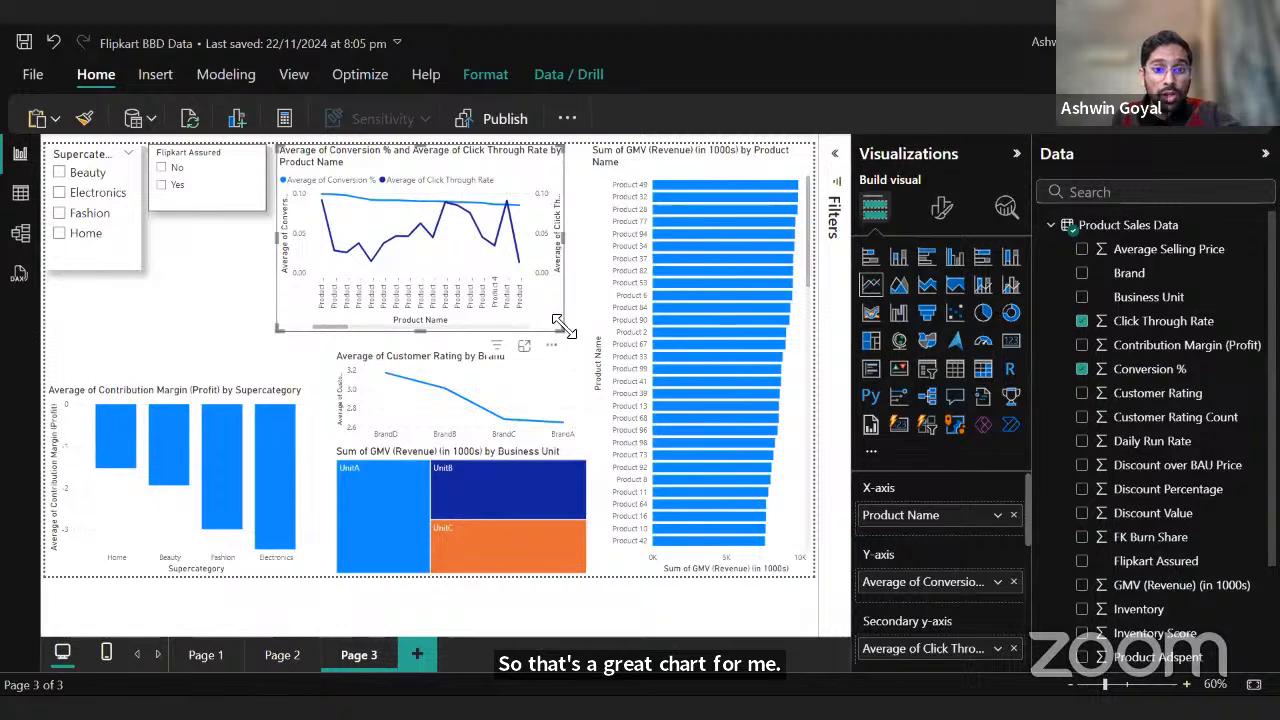
{"action": "left_click_drag", "start_coordinate": [566, 331], "coordinate": [590, 347]}
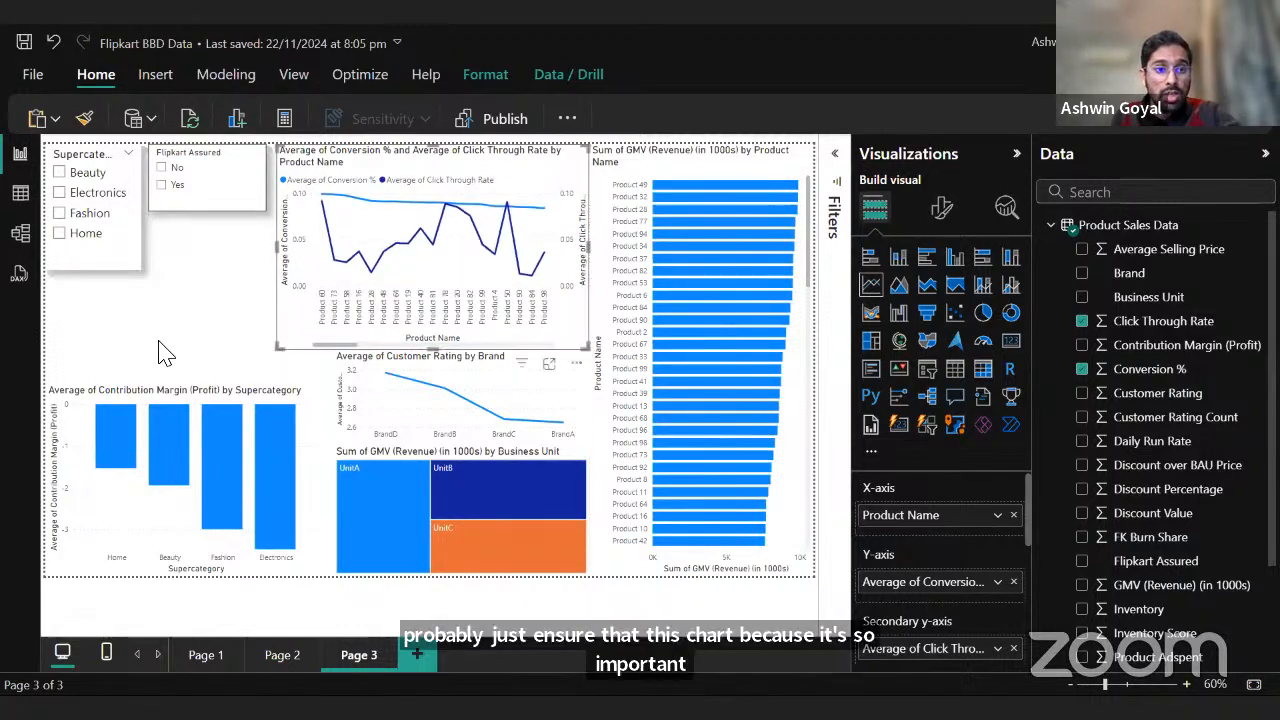
Shorten the Supercategory slicer so its frame ends just below the Home option.
{"action": "left_click", "coordinate": [105, 262]}
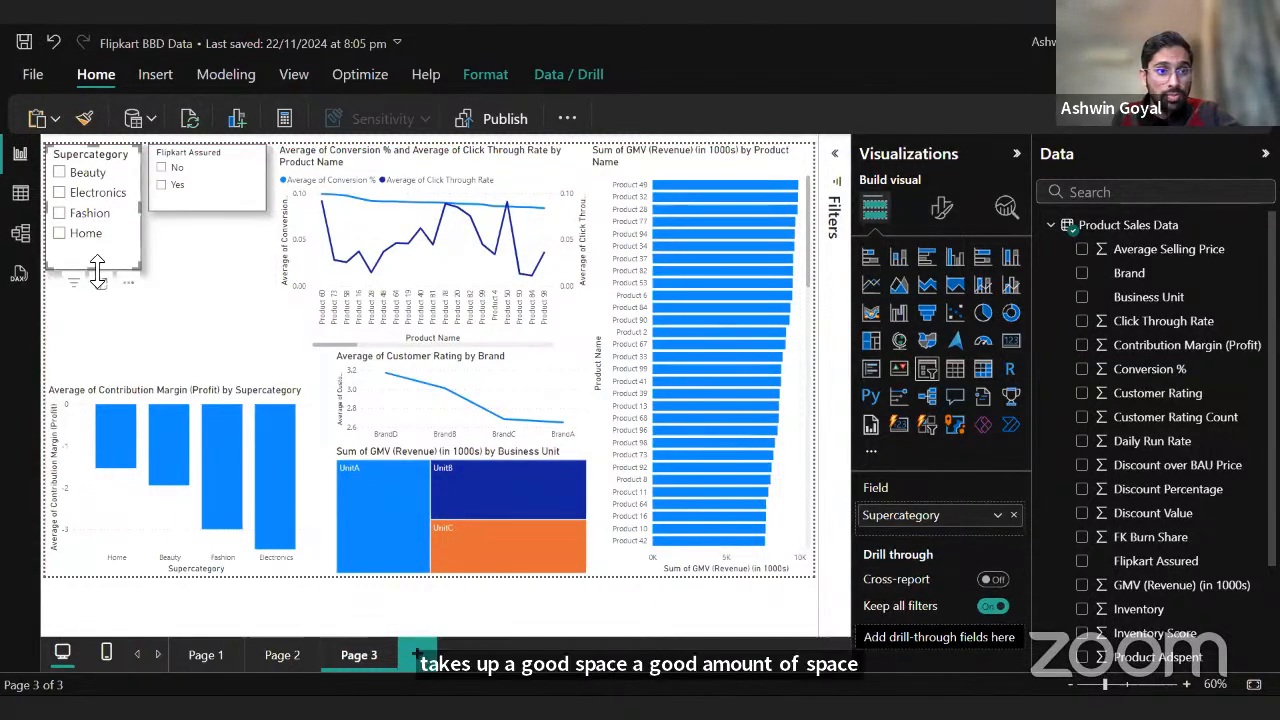
{"action": "left_click_drag", "start_coordinate": [97, 270], "coordinate": [100, 248]}
{"action": "left_click", "coordinate": [171, 294]}
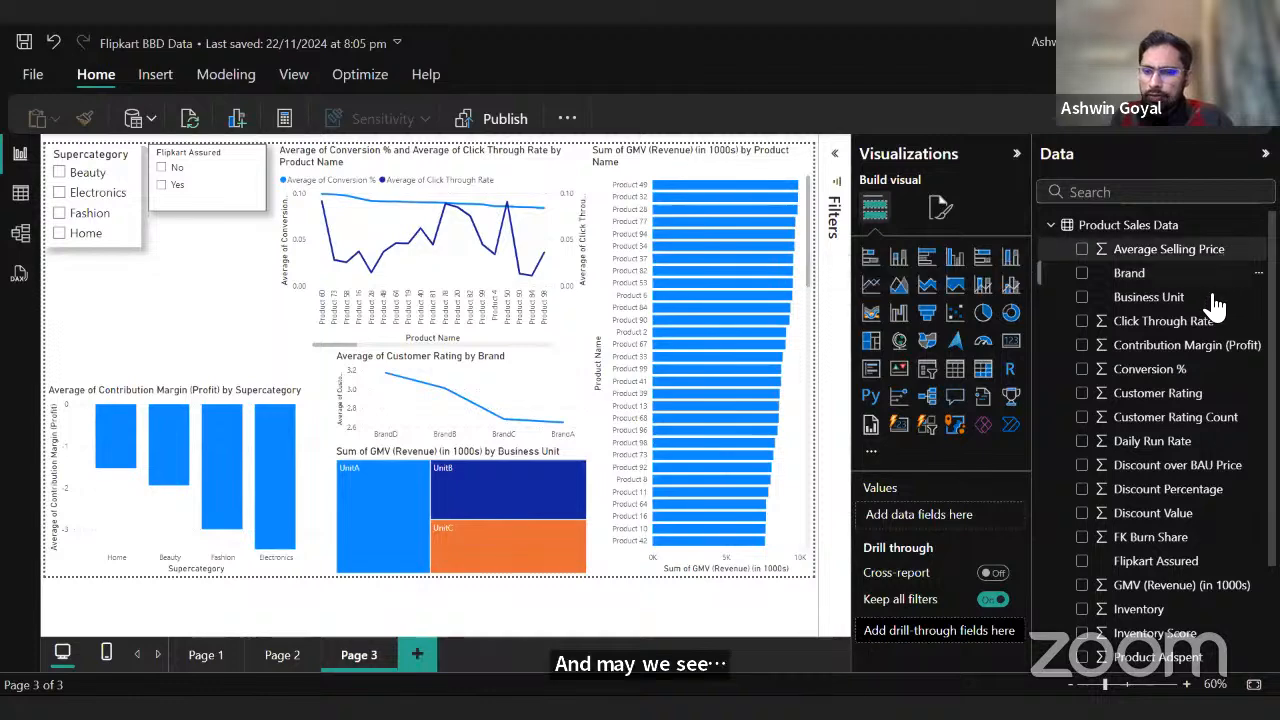
Insert an area chart below the Supercategory slicer and widen it to the Flipkart Assured slicer's outer edge.
{"action": "scroll", "coordinate": [1215, 300], "scroll_direction": "down", "scroll_amount": 3}
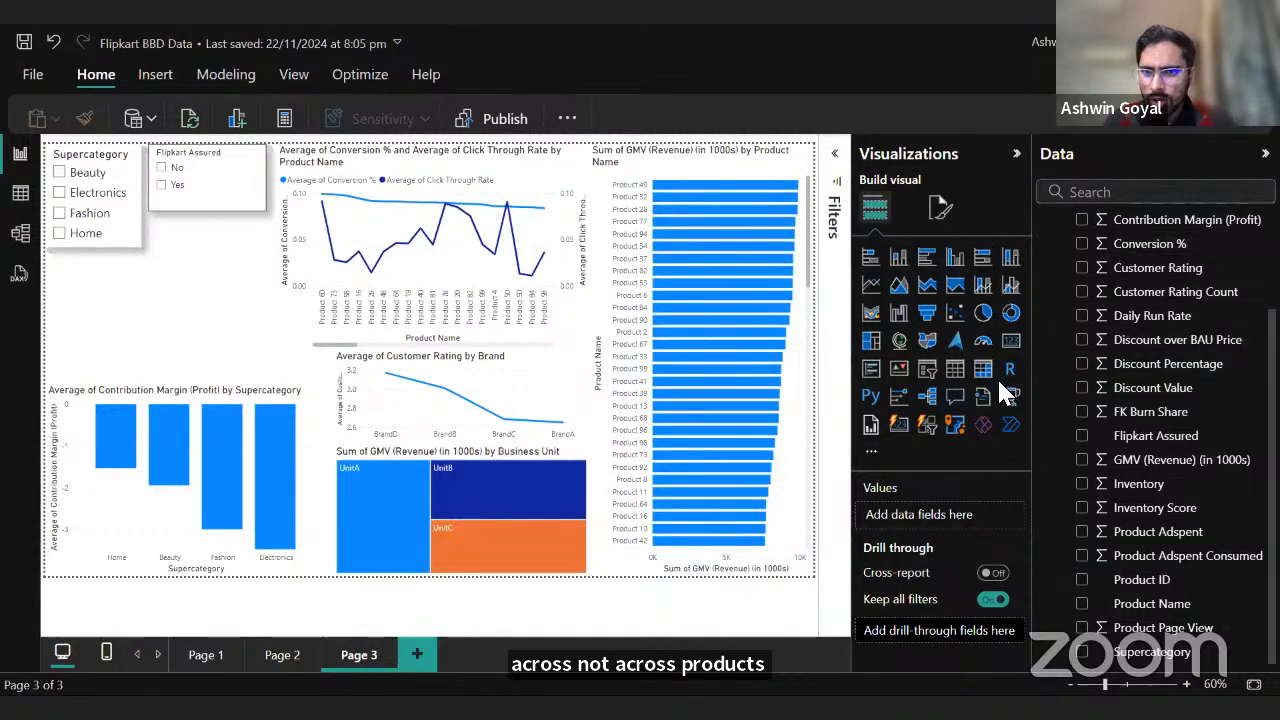
{"action": "left_click", "coordinate": [900, 288]}
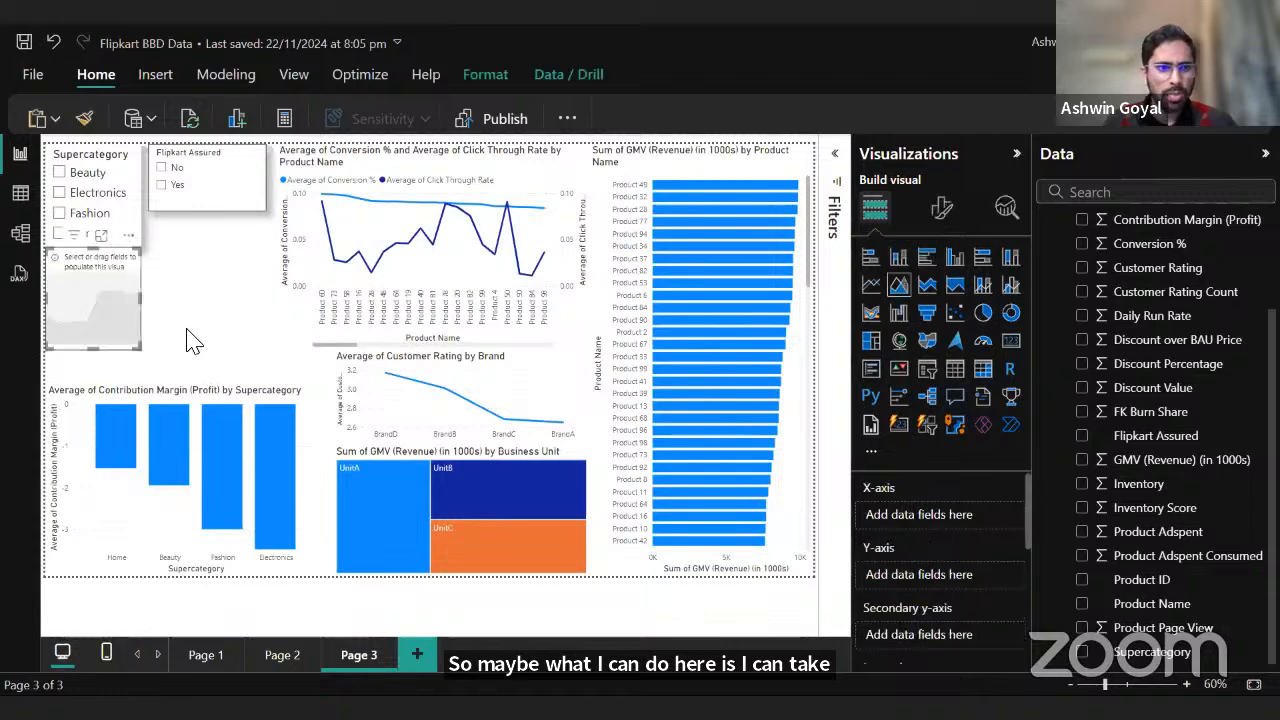
{"action": "left_click_drag", "start_coordinate": [115, 335], "coordinate": [110, 359]}
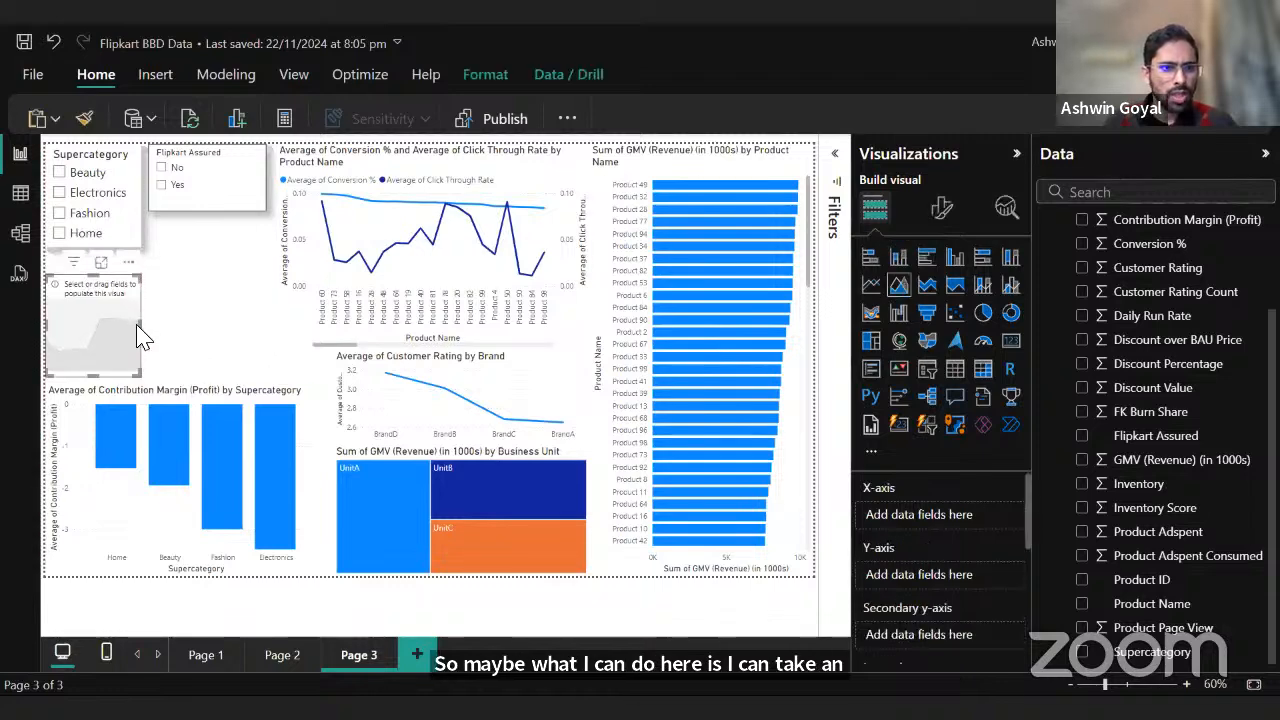
{"action": "left_click_drag", "start_coordinate": [205, 337], "coordinate": [266, 323]}
Put Brand on the area chart's X-axis and the sum of Product Adspent on its Y-axis.
{"action": "scroll", "coordinate": [1223, 337], "scroll_direction": "up", "scroll_amount": 3}
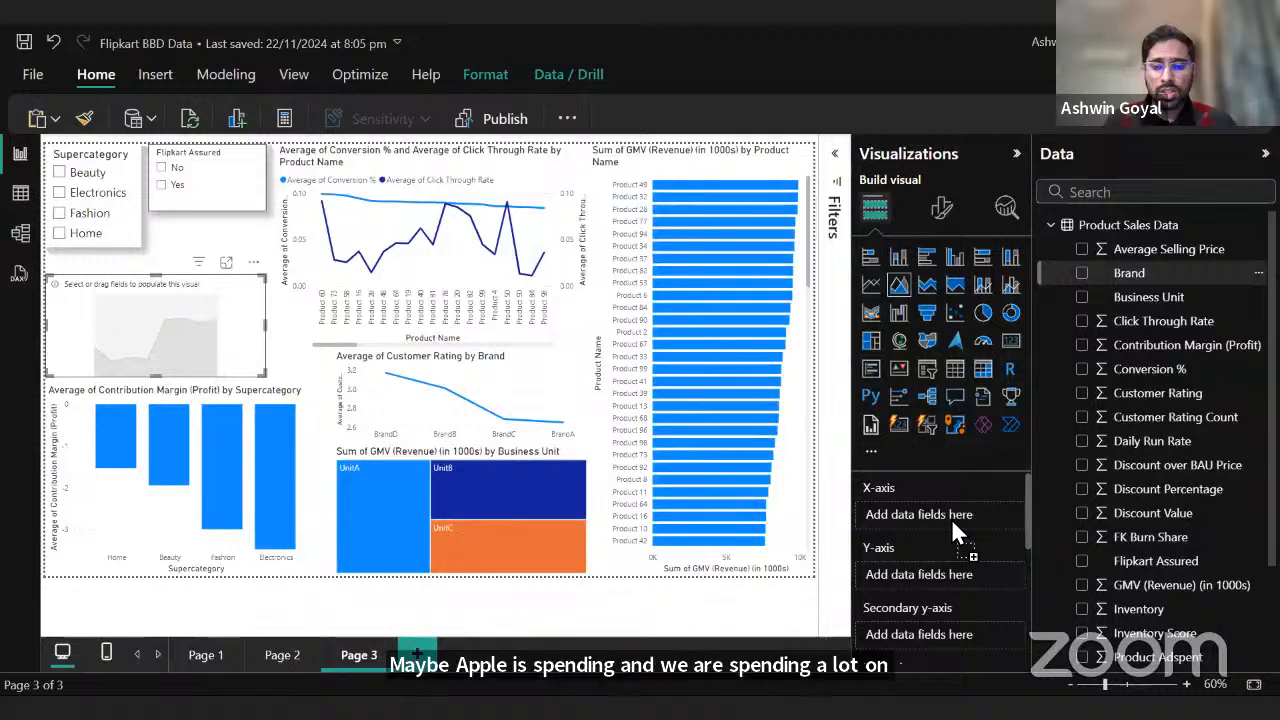
{"action": "left_click_drag", "start_coordinate": [951, 518], "coordinate": [949, 515]}
{"action": "scroll", "coordinate": [1188, 540], "scroll_direction": "down", "scroll_amount": 3}
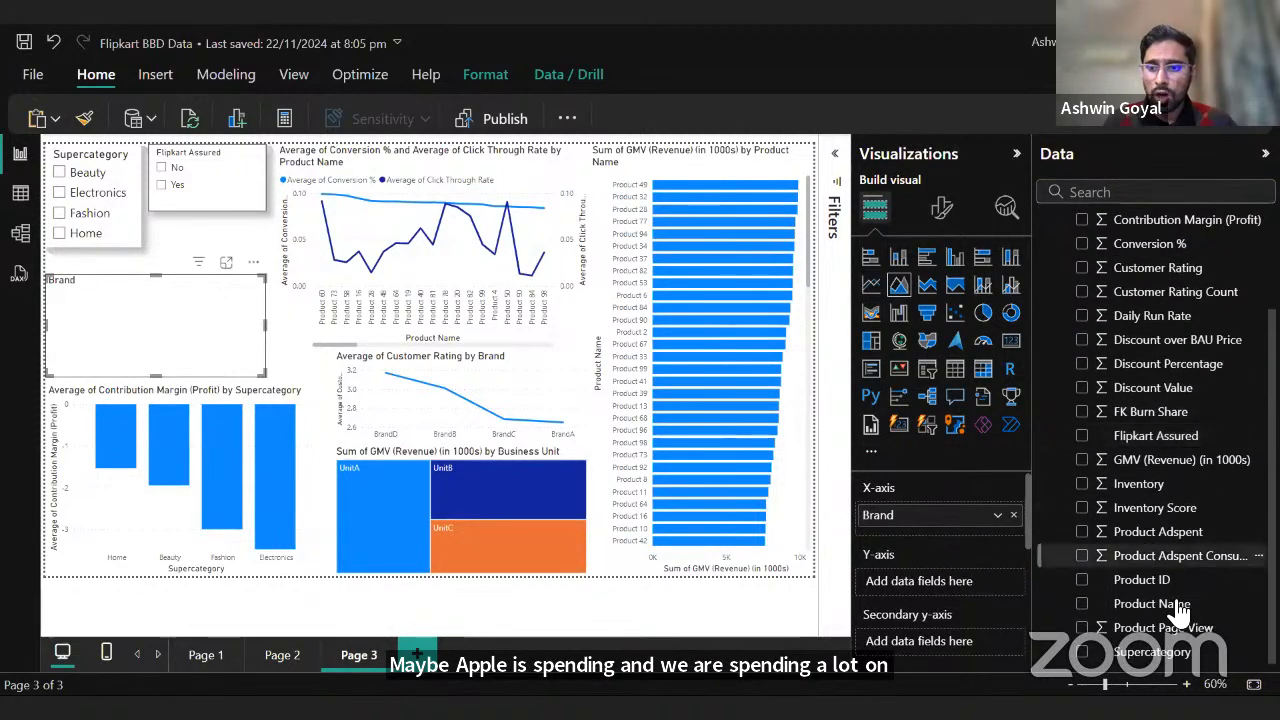
{"action": "left_click_drag", "start_coordinate": [1188, 540], "coordinate": [1178, 531]}
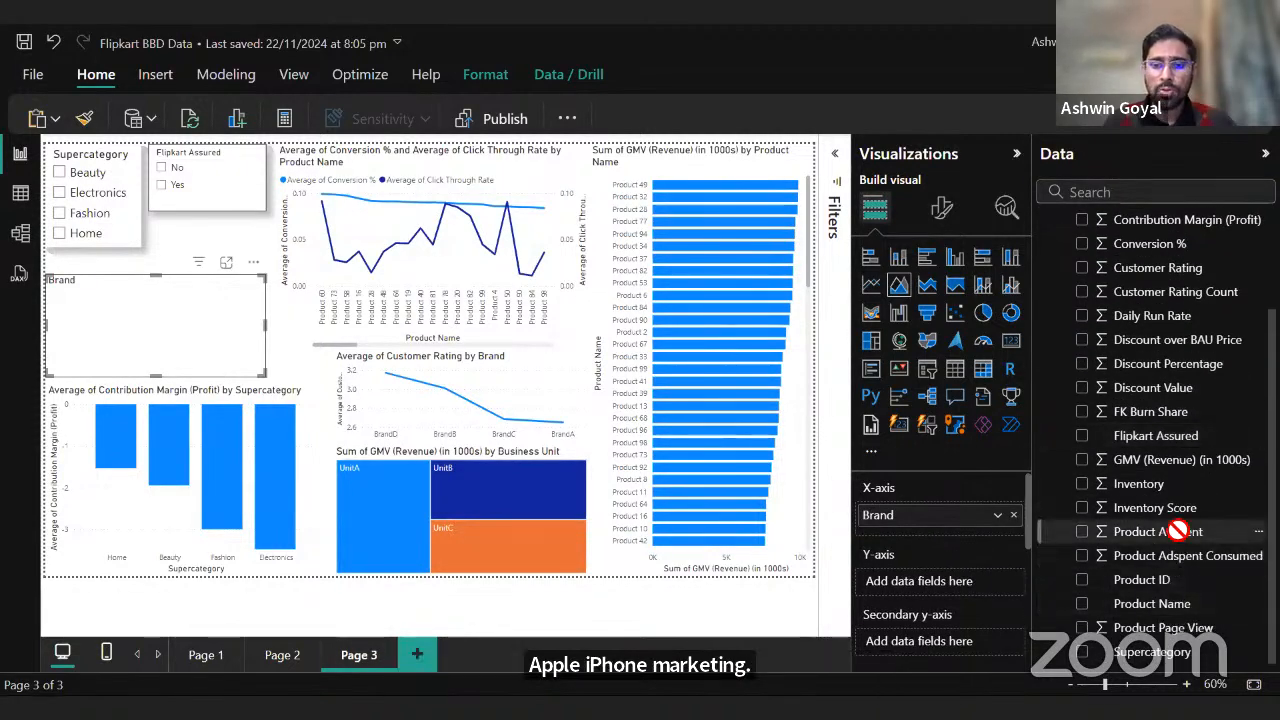
{"action": "left_click_drag", "start_coordinate": [949, 586], "coordinate": [949, 586]}
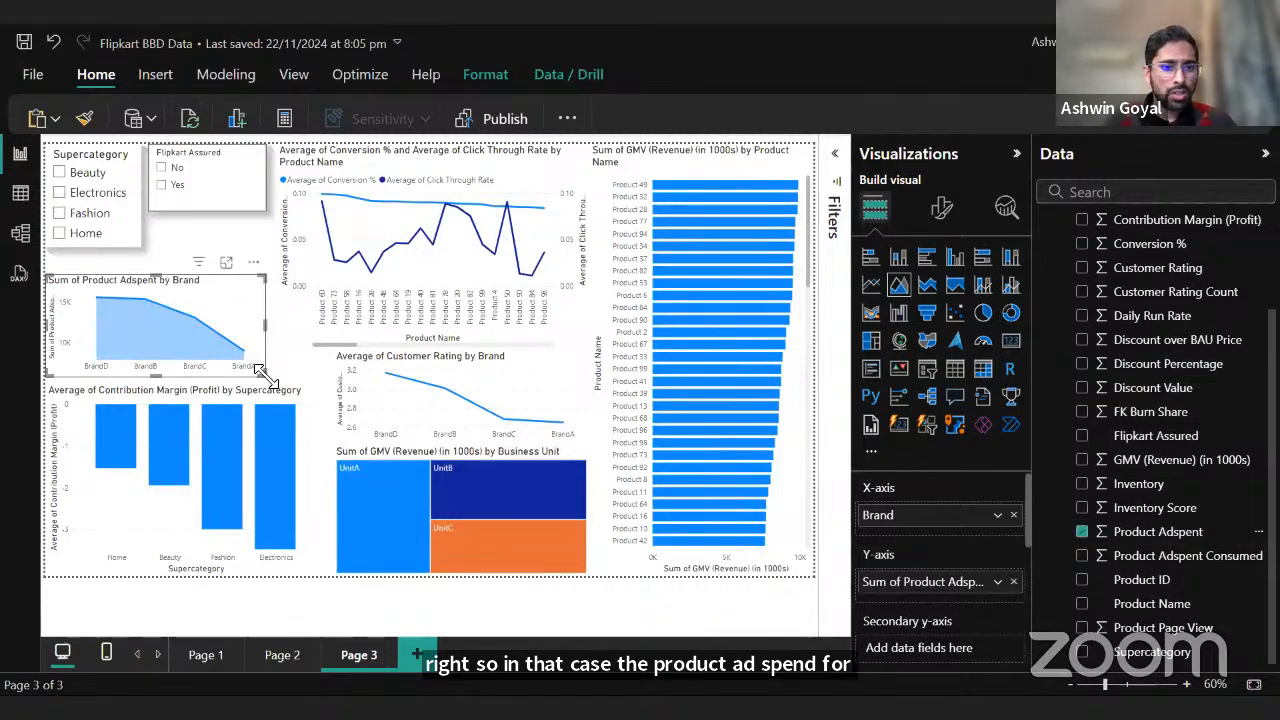
Fit the ad-spend area chart just above the profit column chart, and widen the profit chart up to the treemap.
{"action": "left_click_drag", "start_coordinate": [258, 370], "coordinate": [714, 617]}
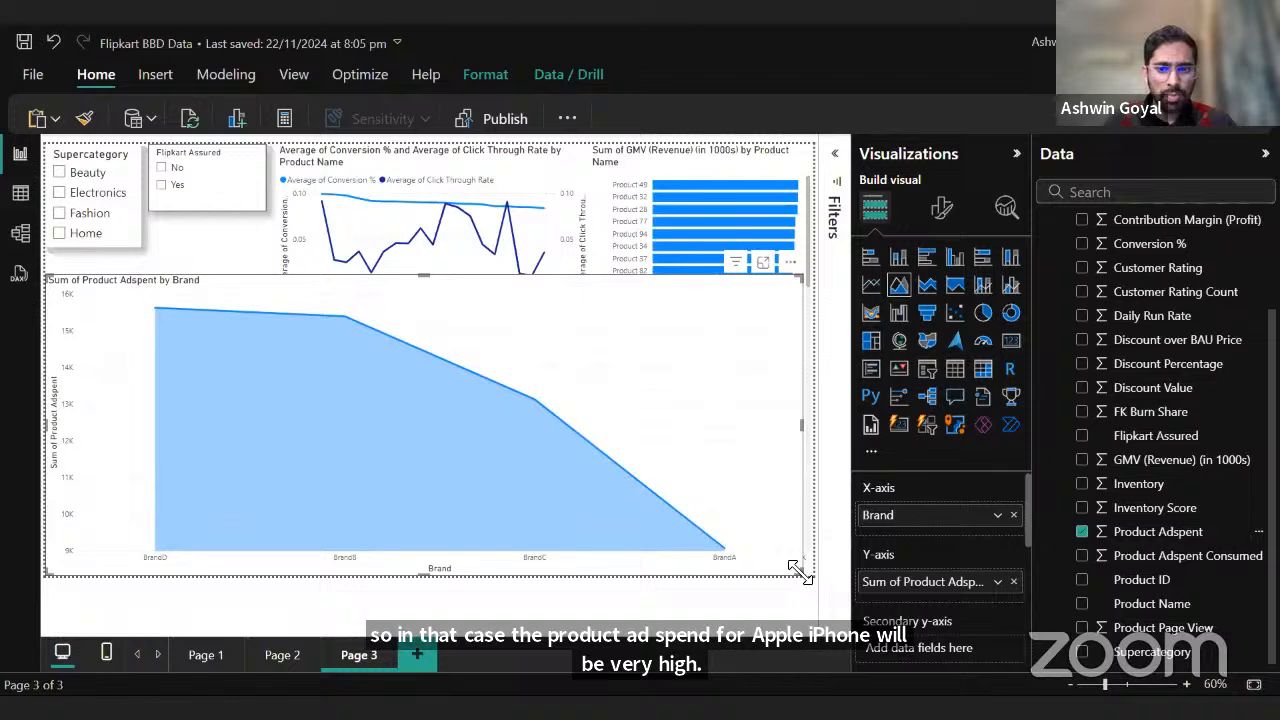
{"action": "left_click_drag", "start_coordinate": [803, 574], "coordinate": [264, 386]}
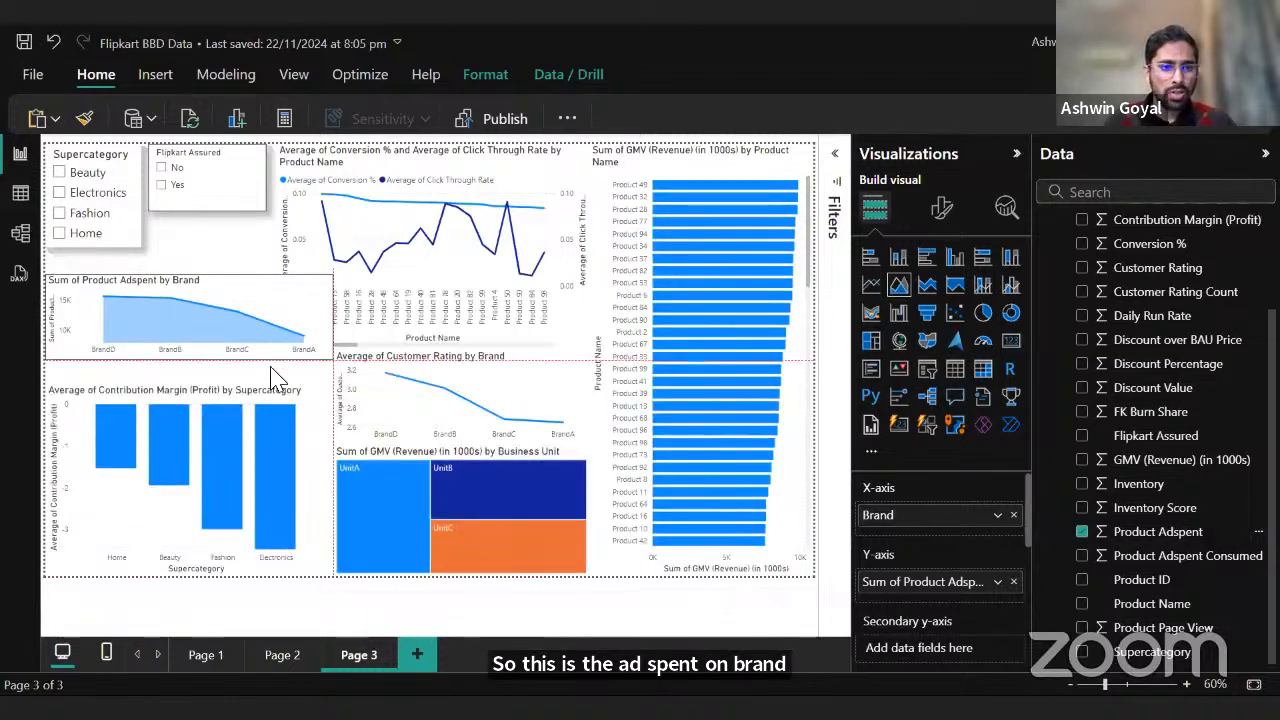
{"action": "left_click", "coordinate": [314, 430]}
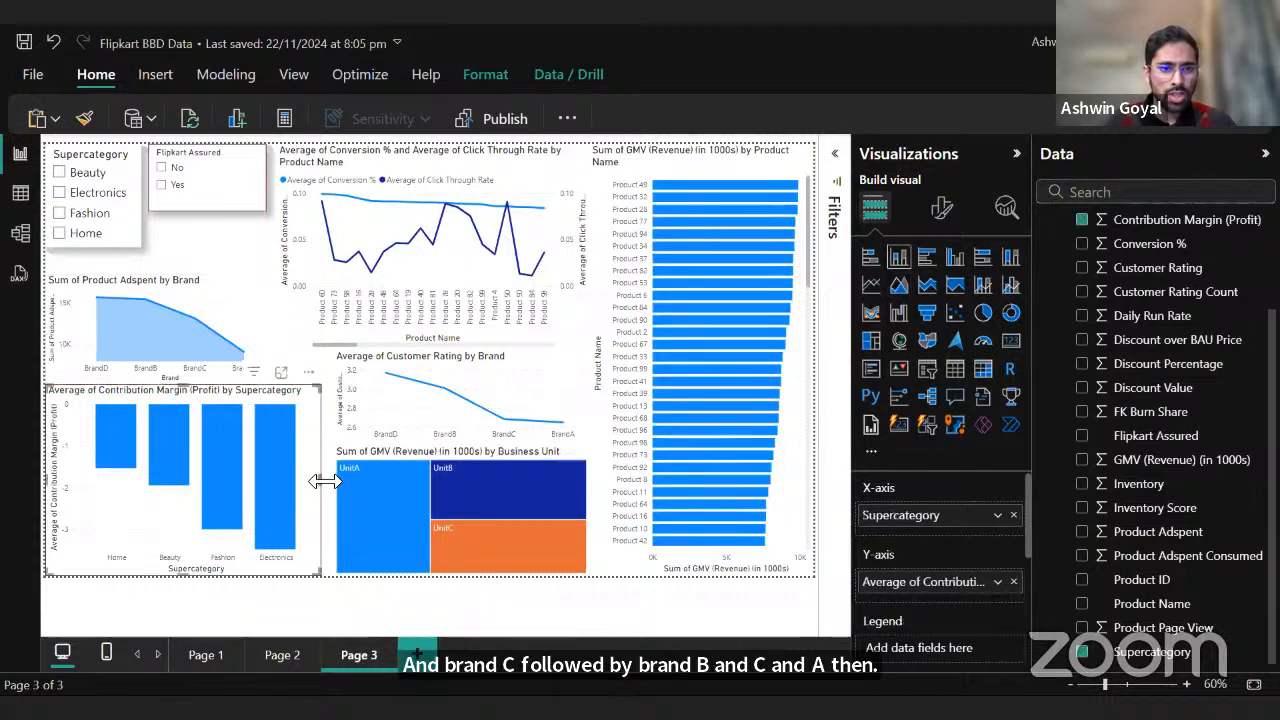
{"action": "left_click_drag", "start_coordinate": [322, 481], "coordinate": [333, 488]}
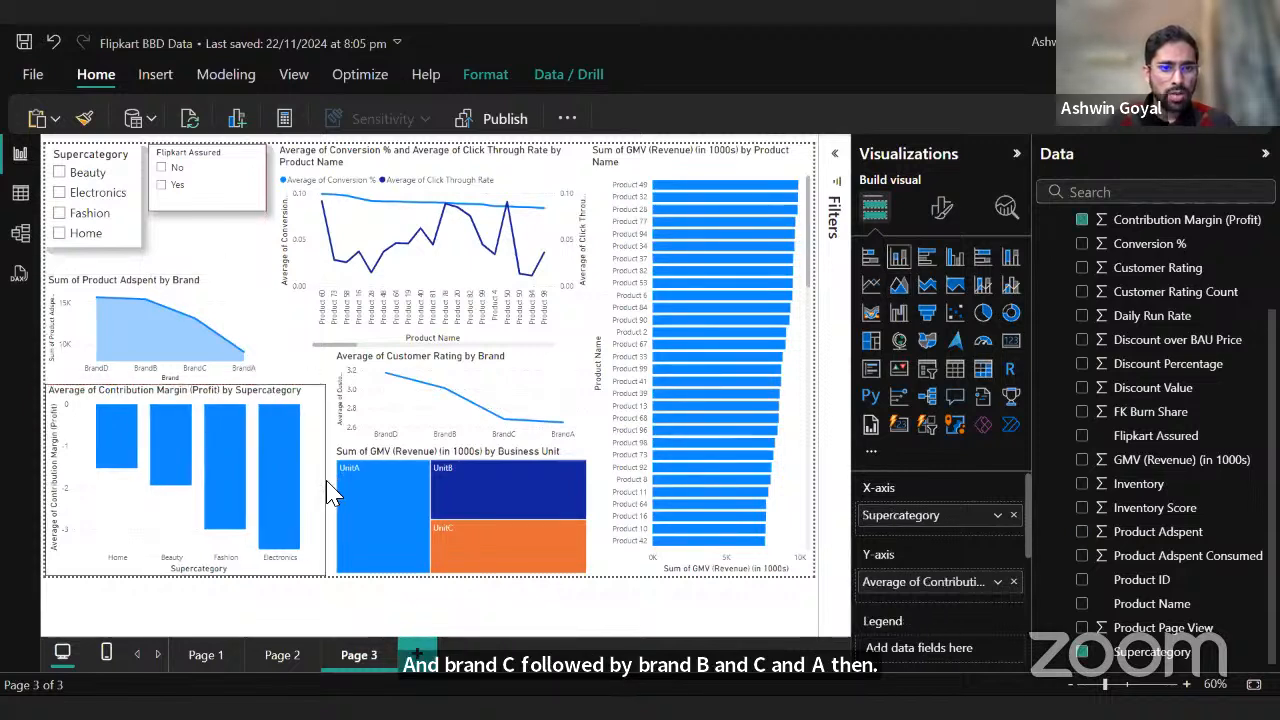
{"action": "left_click", "coordinate": [330, 603]}
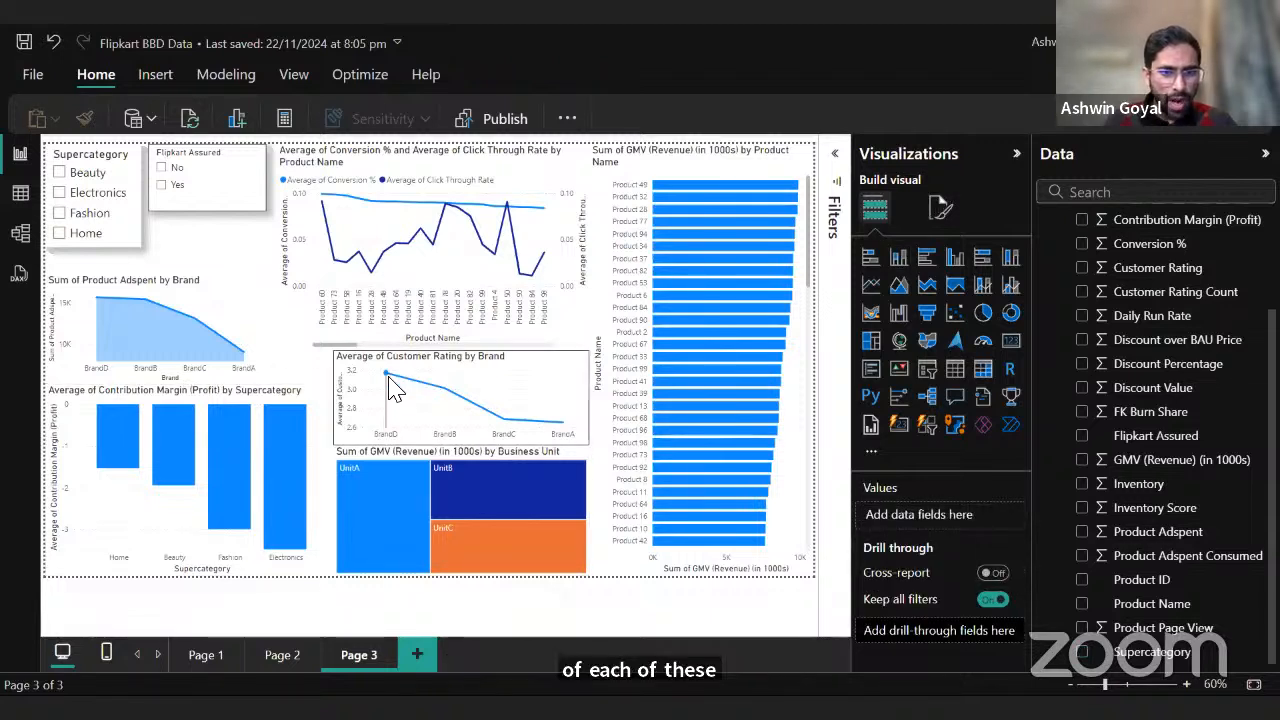
Compare BrandD's average customer rating with its product ad spend in the two brand charts.
{"action": "mouse_move", "coordinate": [390, 382]}
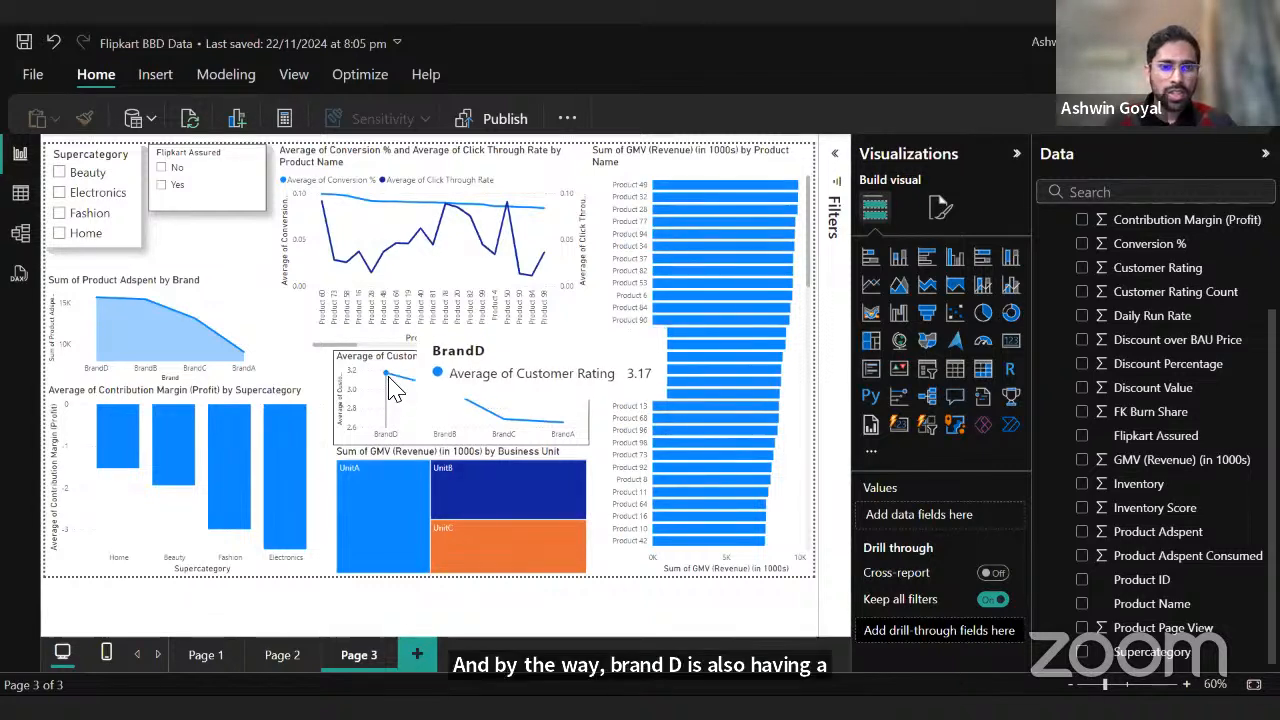
{"action": "mouse_move", "coordinate": [118, 320]}
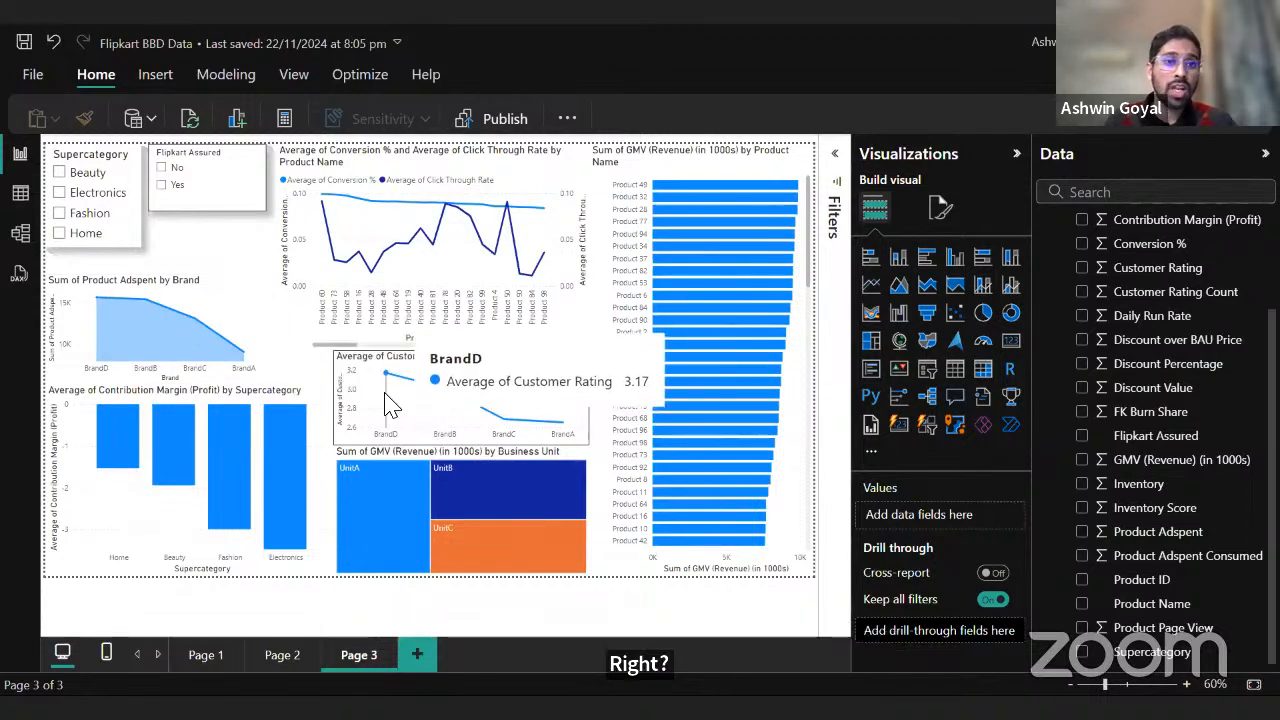
{"action": "mouse_move", "coordinate": [255, 315]}
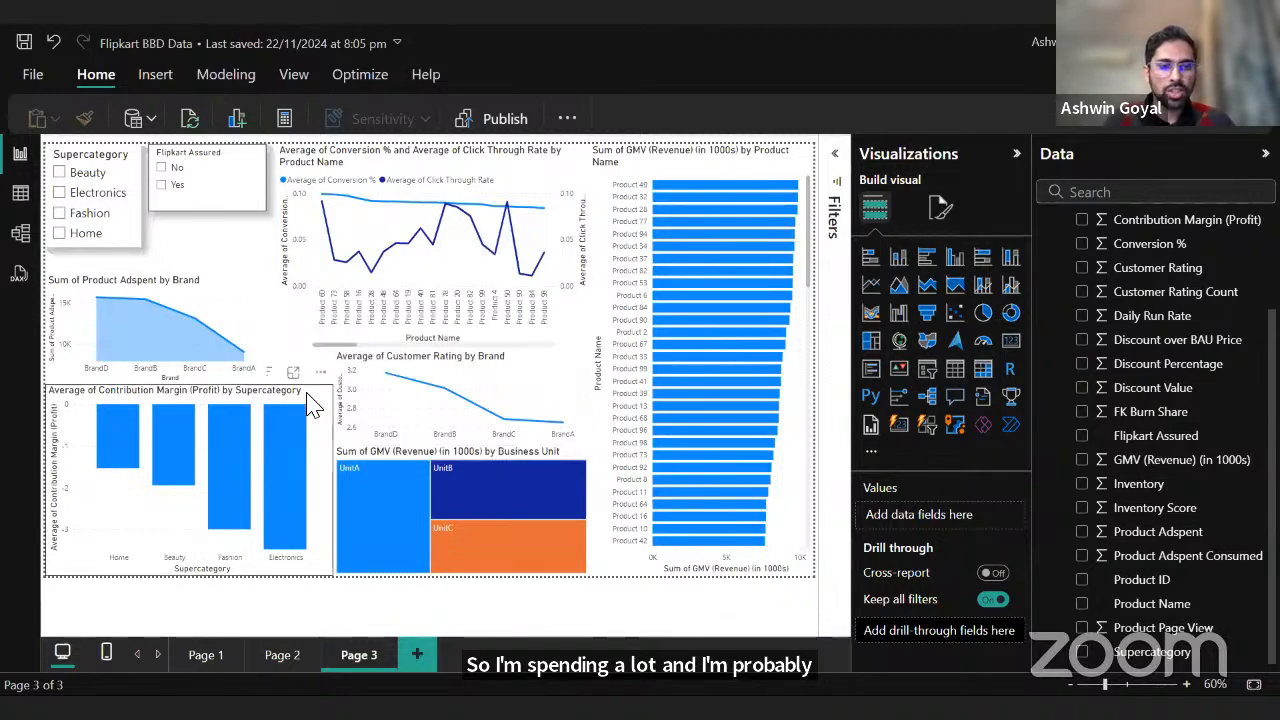
Add a card visual showing Inventory Score aggregated as an average.
{"action": "left_click", "coordinate": [1012, 343]}
{"action": "left_click_drag", "start_coordinate": [247, 302], "coordinate": [341, 310]}
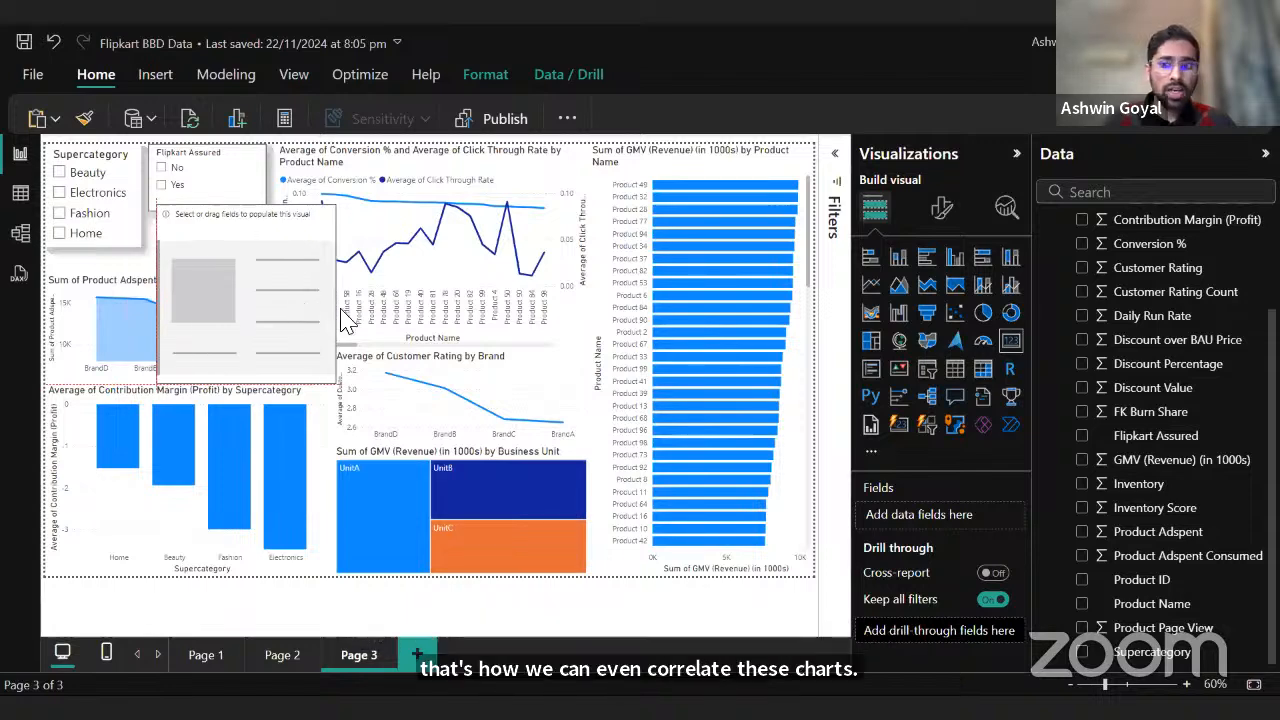
{"action": "scroll", "coordinate": [1157, 508], "scroll_direction": "up", "scroll_amount": 2}
{"action": "scroll", "coordinate": [1165, 525], "scroll_direction": "down", "scroll_amount": 2}
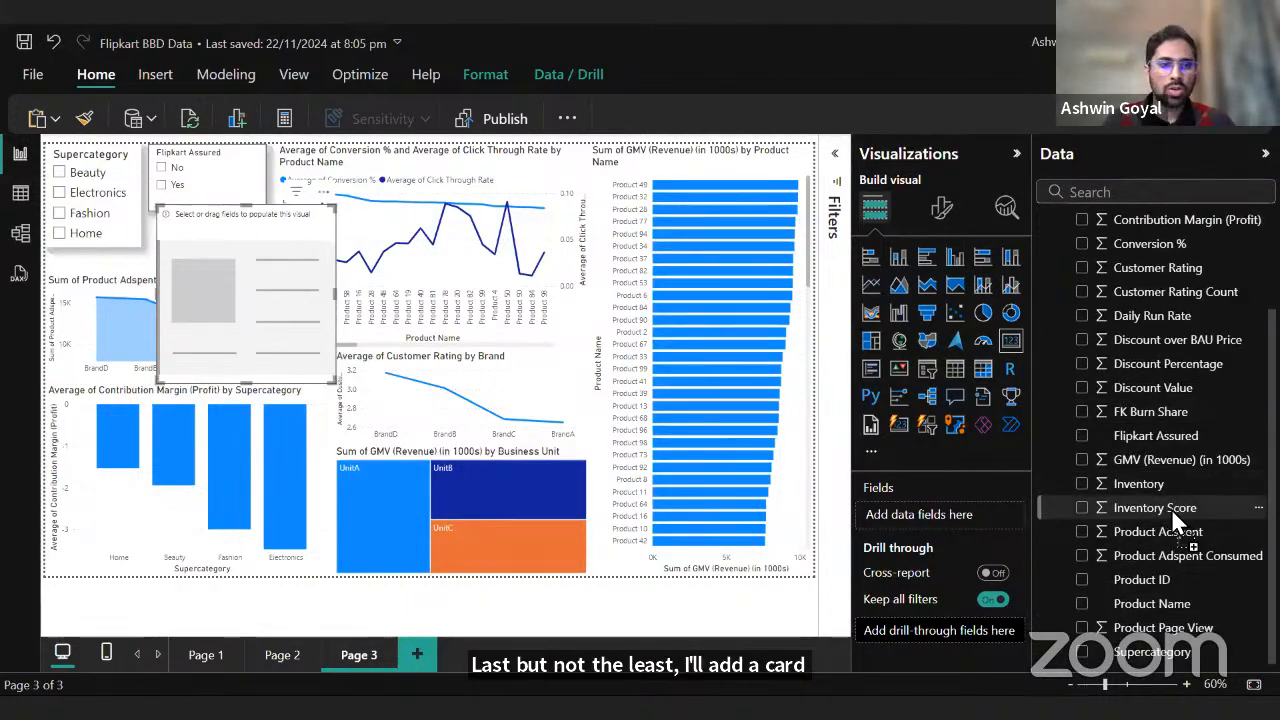
{"action": "left_click", "coordinate": [1172, 510]}
{"action": "left_click", "coordinate": [913, 515]}
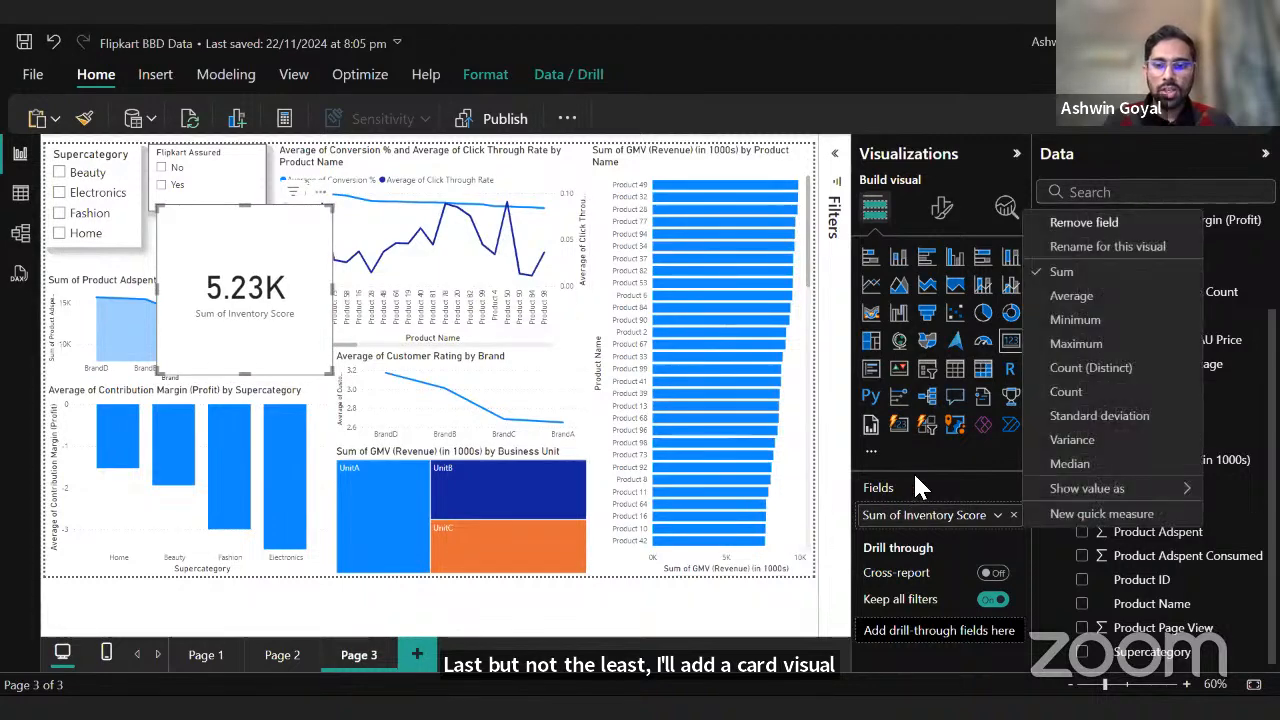
{"action": "left_click", "coordinate": [1075, 294]}
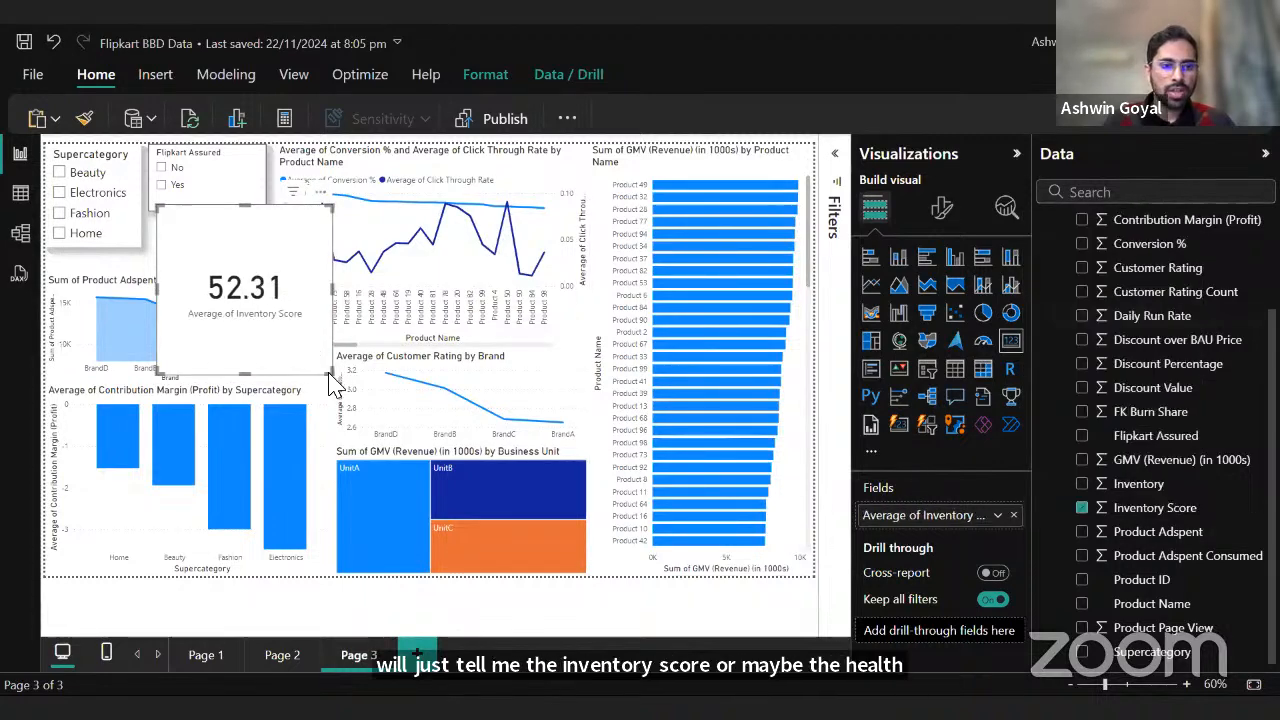
Shrink the inventory score card to fit between the Flipkart Assured slicer and the ad-spend chart.
{"action": "left_click_drag", "start_coordinate": [320, 362], "coordinate": [220, 218]}
{"action": "left_click_drag", "start_coordinate": [286, 249], "coordinate": [267, 255]}
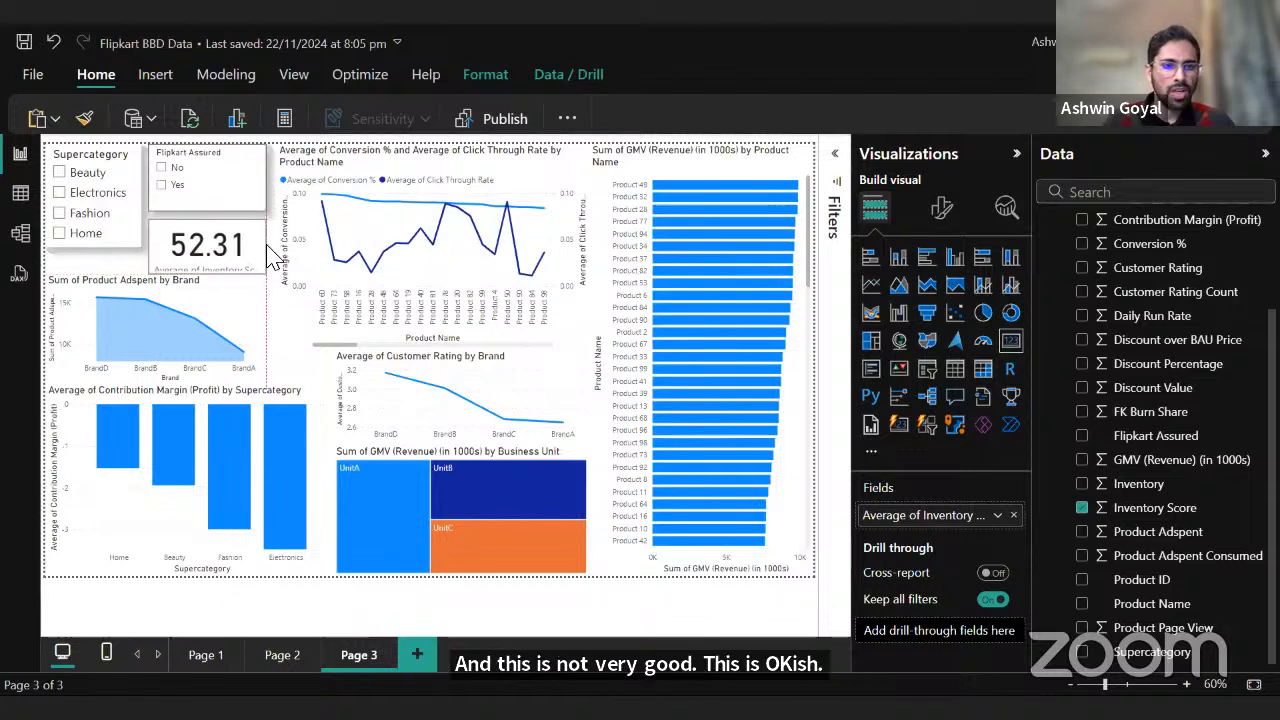
{"action": "left_click", "coordinate": [318, 380]}
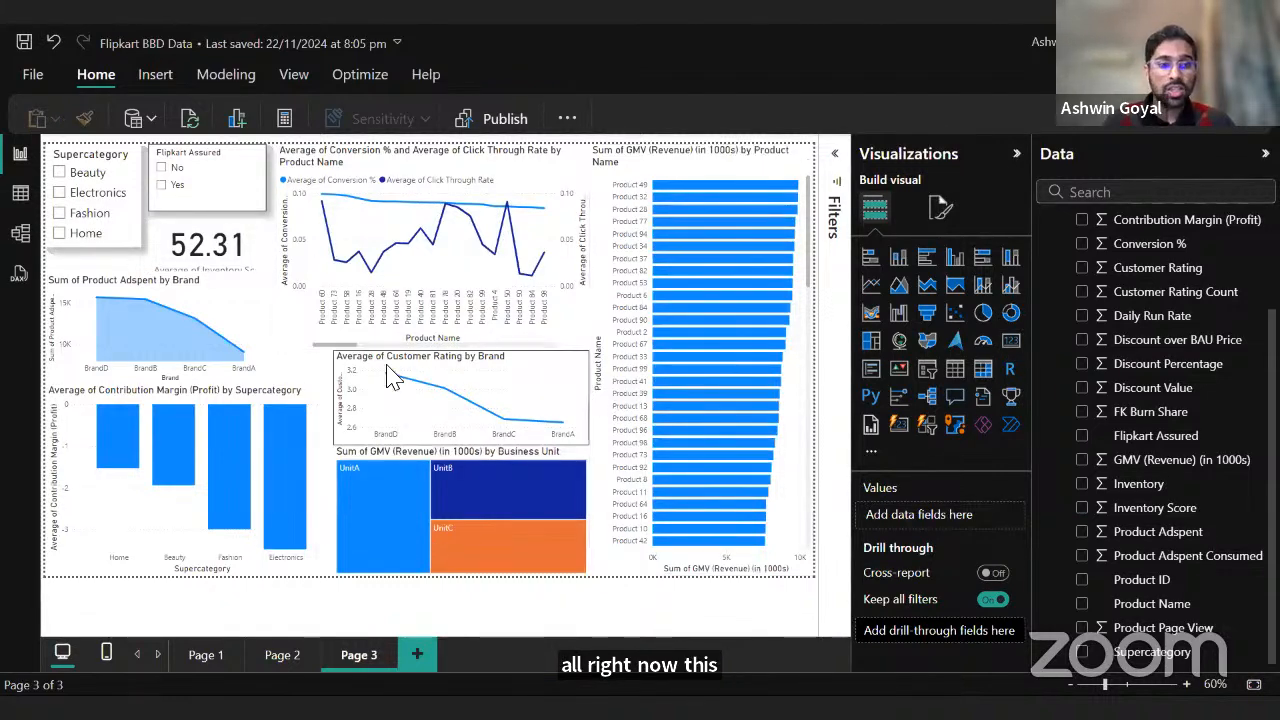
Move the ad-spend chart slightly down, and shorten the profit column chart from its upper edge to make room for it.
{"action": "left_click", "coordinate": [211, 242]}
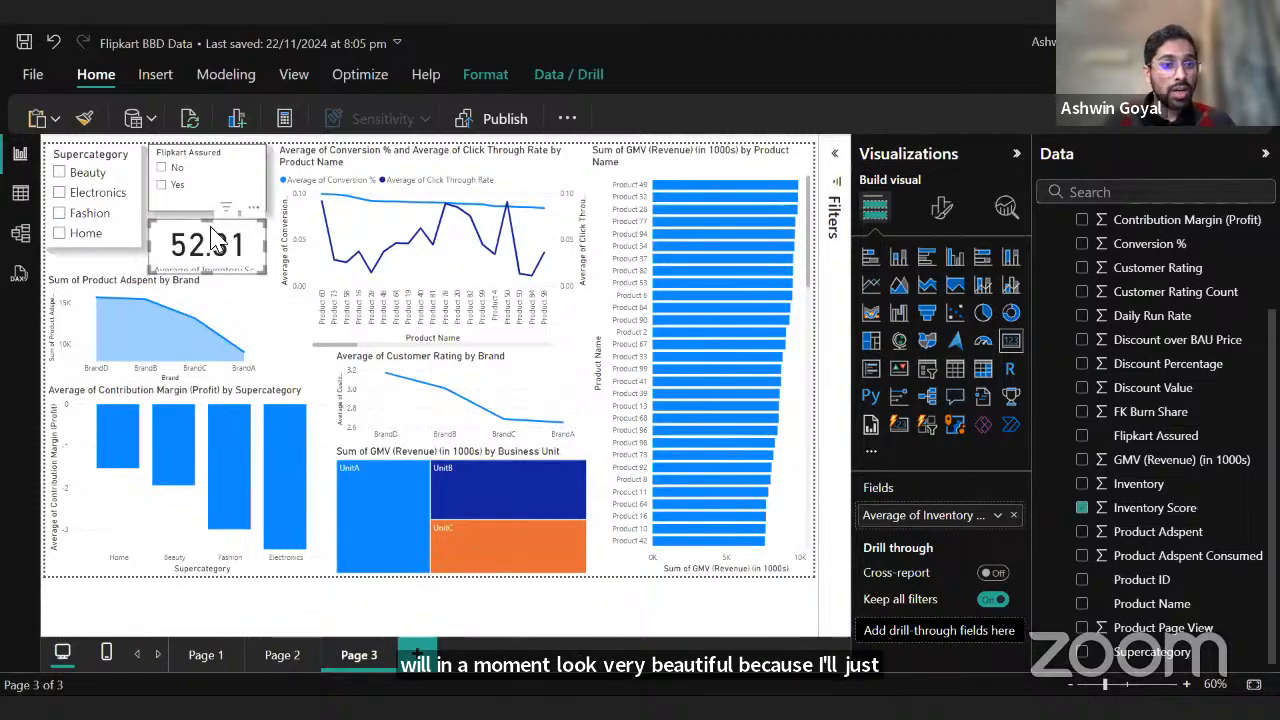
{"action": "left_click", "coordinate": [187, 287]}
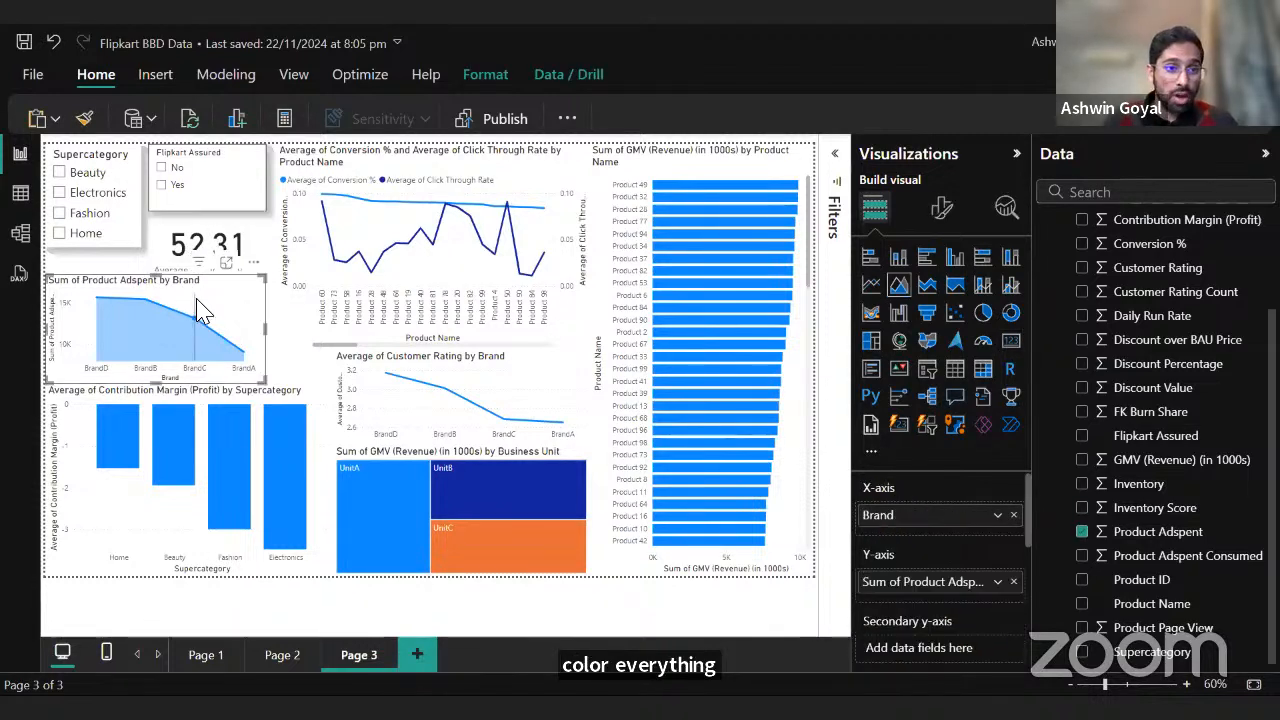
{"action": "left_click_drag", "start_coordinate": [197, 302], "coordinate": [203, 318]}
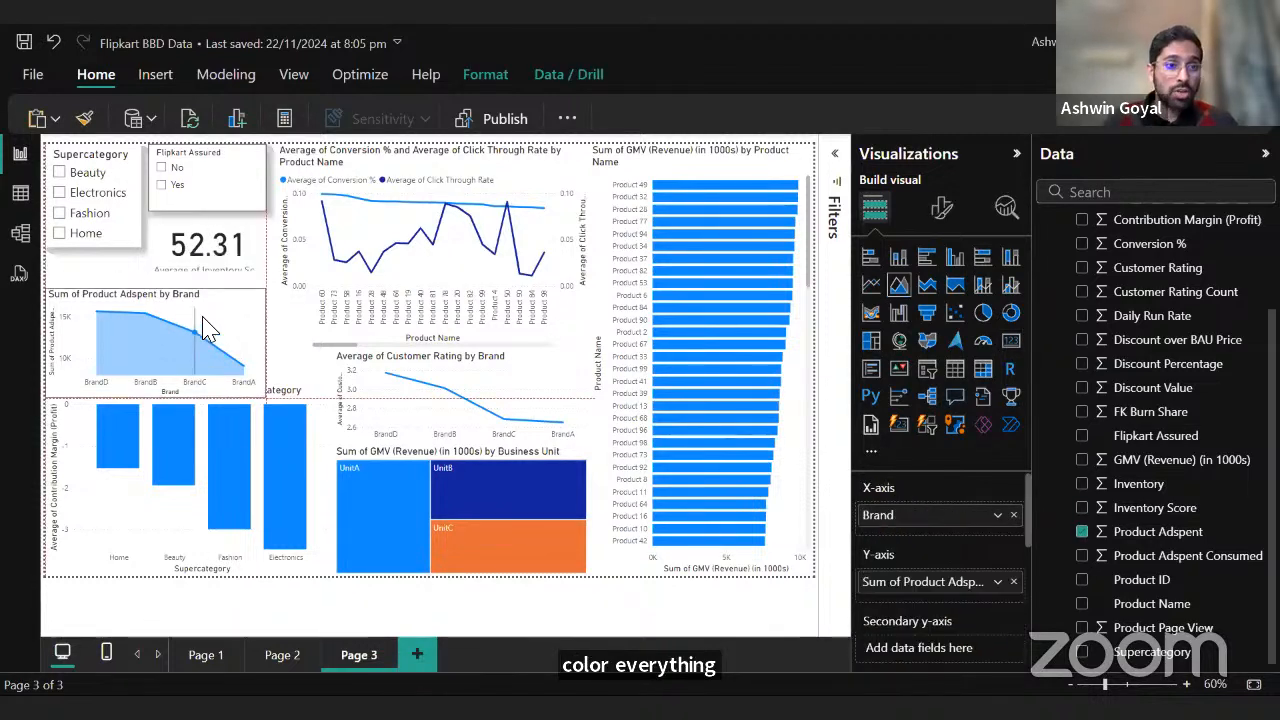
{"action": "left_click", "coordinate": [238, 408]}
{"action": "left_click_drag", "start_coordinate": [195, 386], "coordinate": [198, 400]}
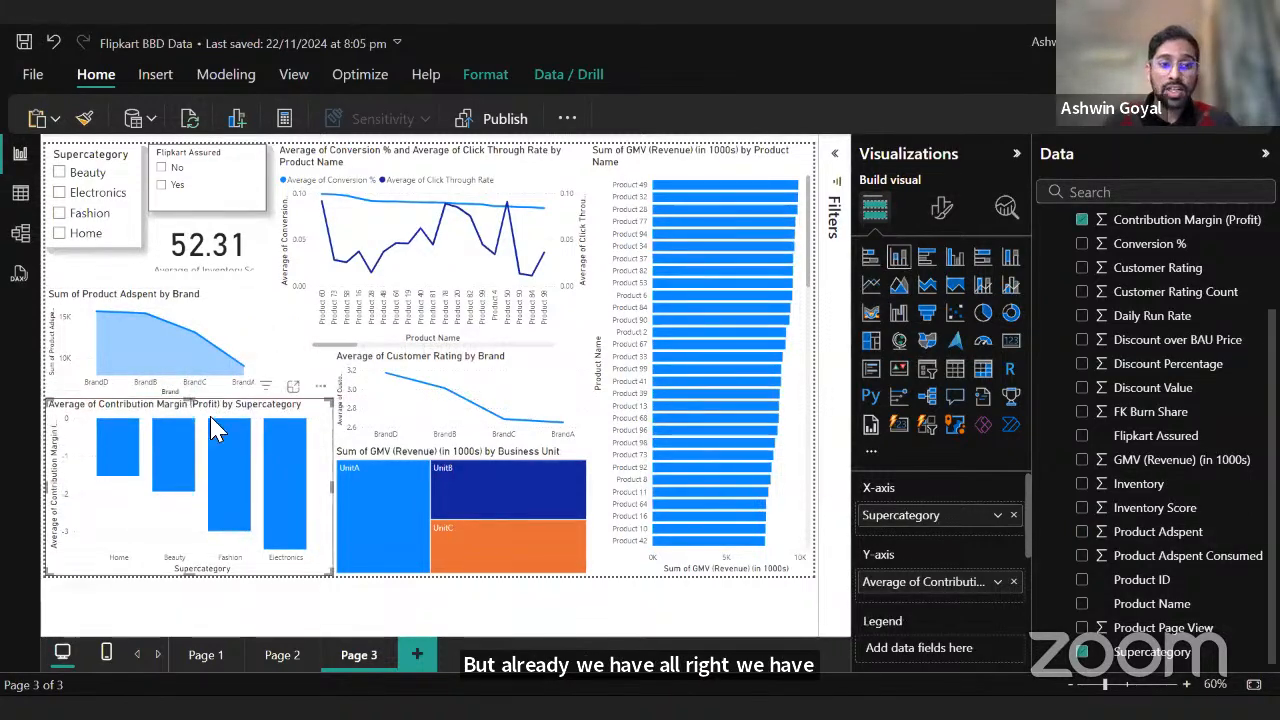
{"action": "left_click", "coordinate": [295, 377]}
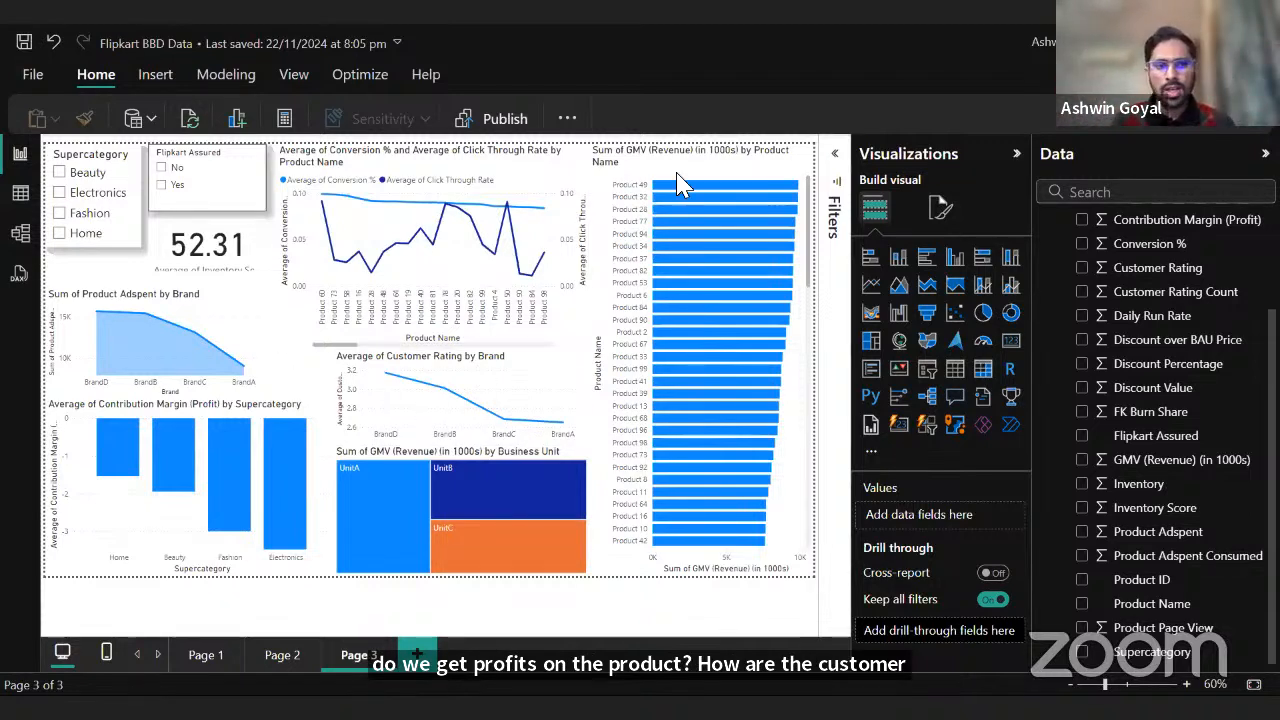
Test the slicers with Beauty and Flipkart Assured Yes, and with Fashion and Flipkart Assured No, and clear the filters.
{"action": "left_click", "coordinate": [87, 174]}
{"action": "left_click", "coordinate": [172, 190]}
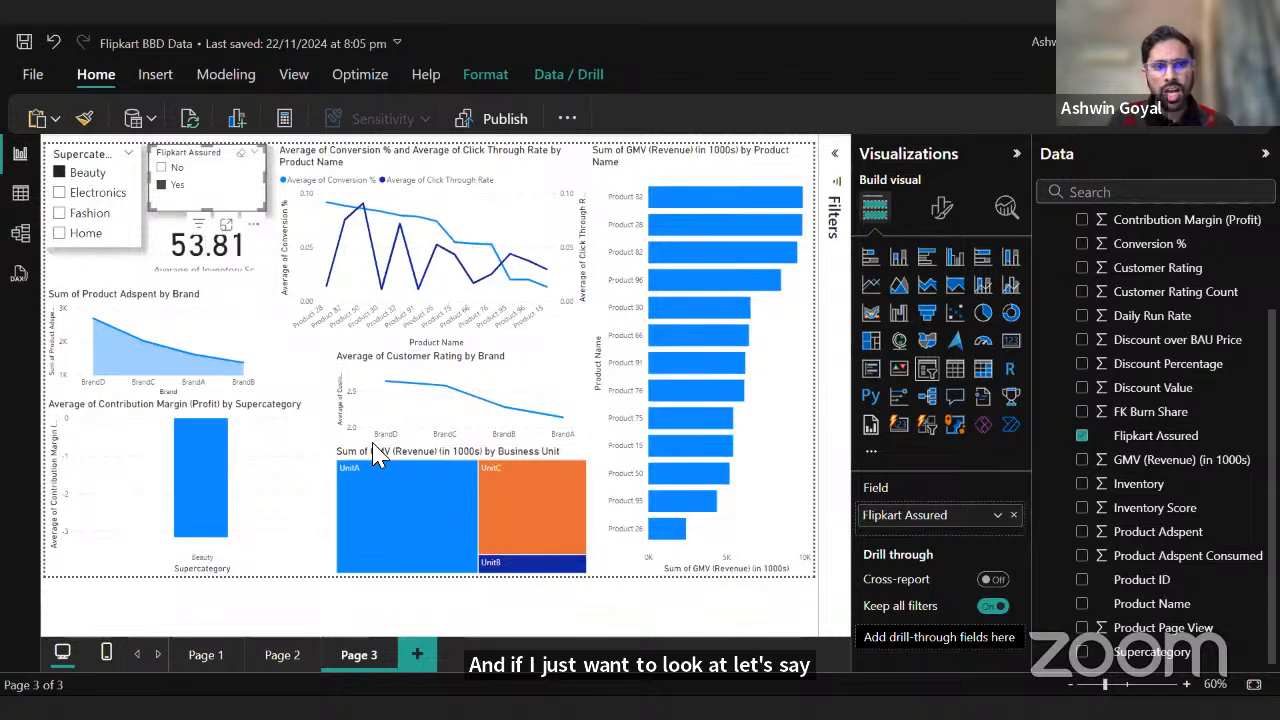
{"action": "left_click", "coordinate": [86, 214]}
{"action": "left_click", "coordinate": [161, 170]}
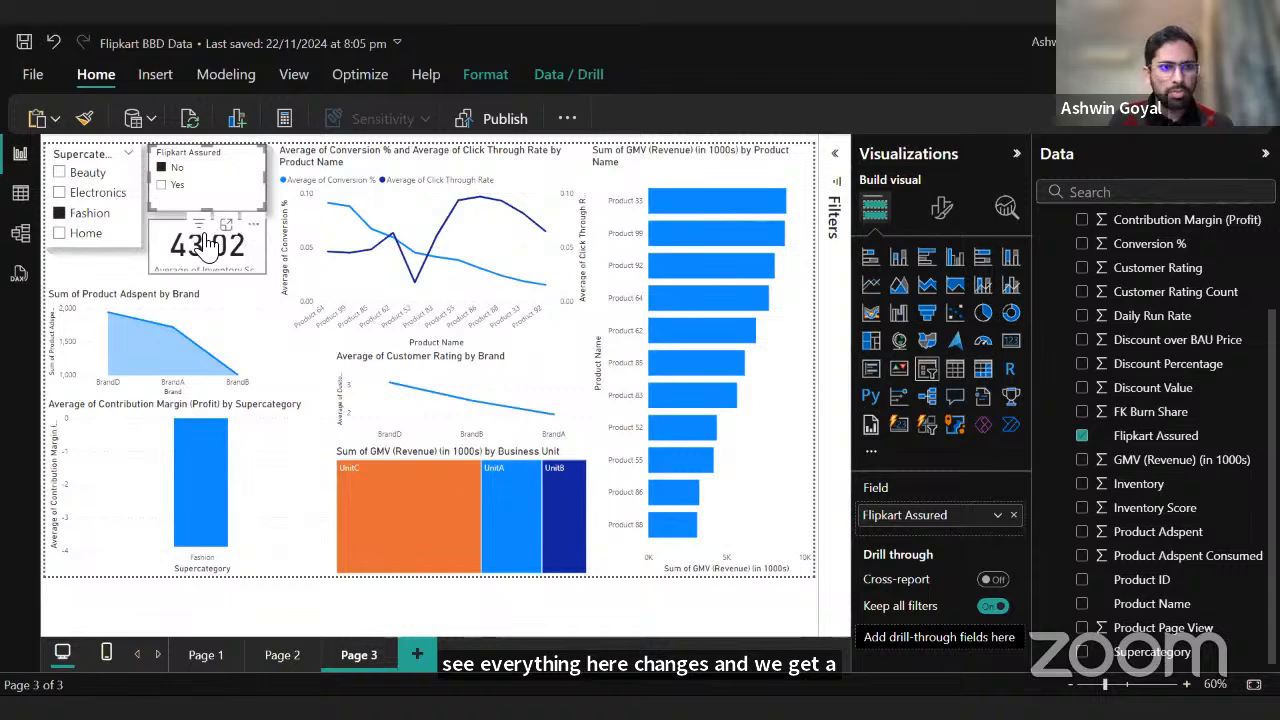
{"action": "left_click", "coordinate": [137, 212]}
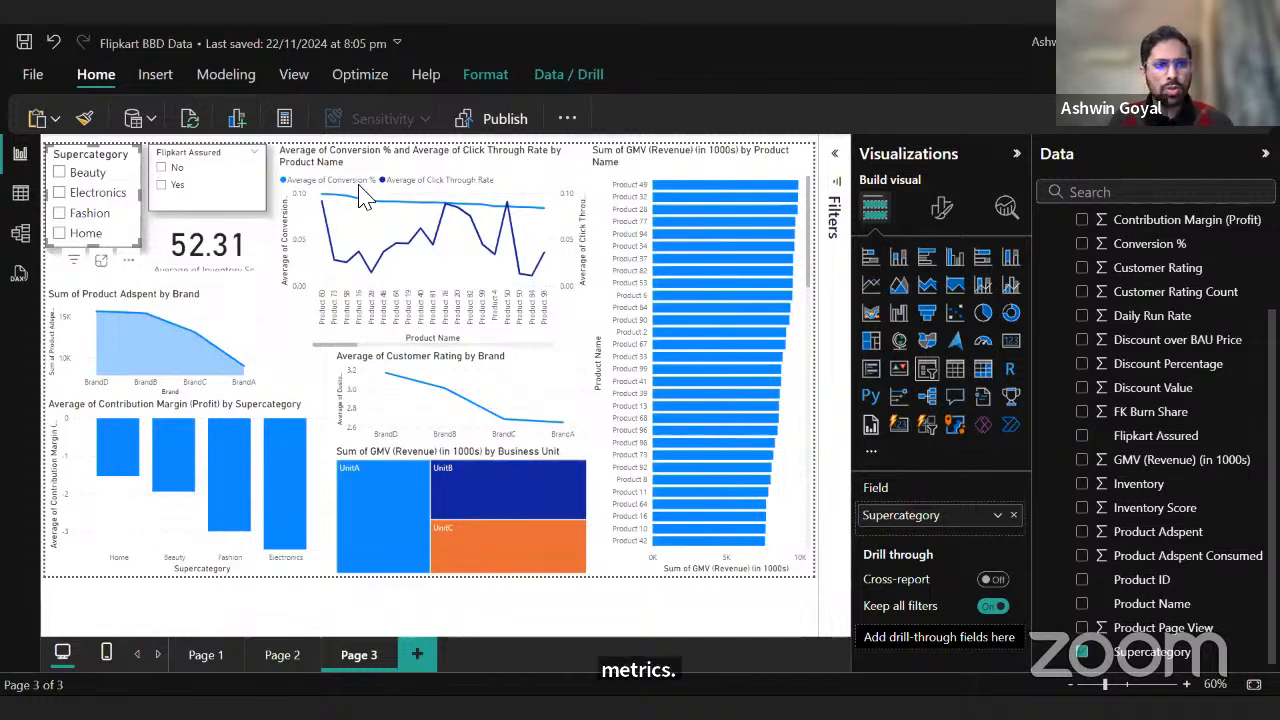
Give the Supercategory slicer a light yellow background from the theme colors.
{"action": "left_click", "coordinate": [941, 207]}
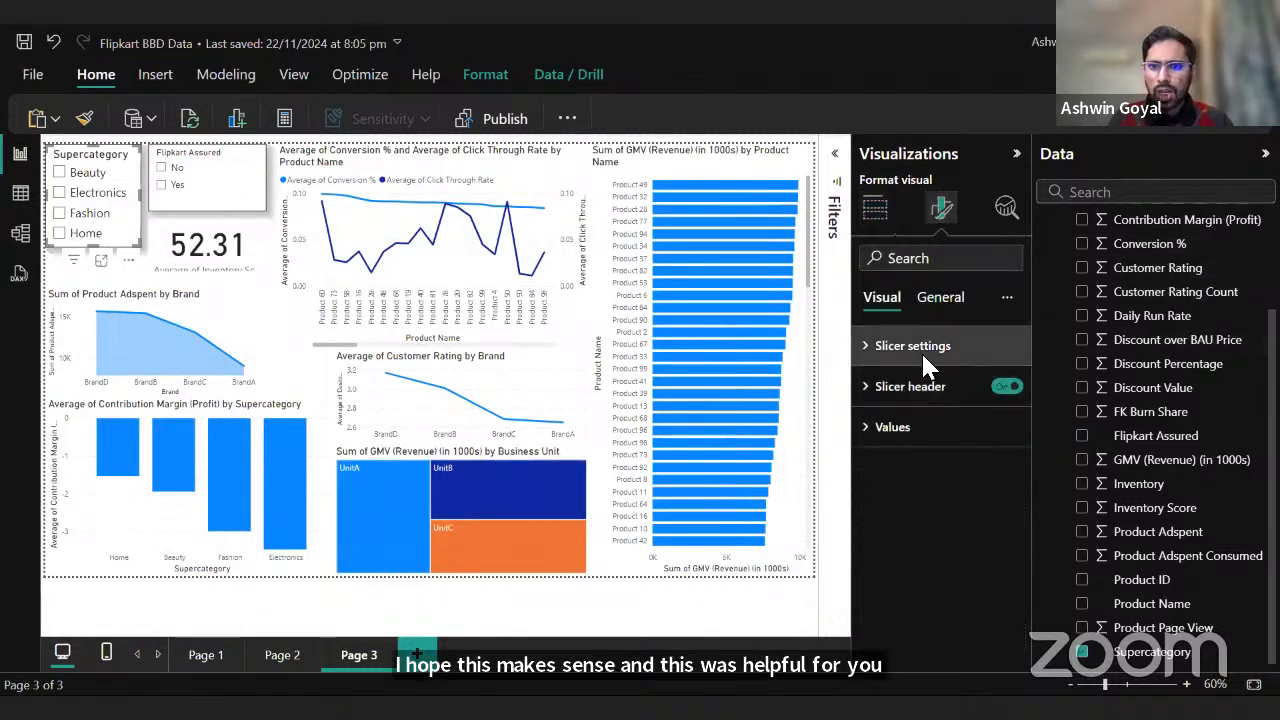
{"action": "left_click", "coordinate": [935, 300]}
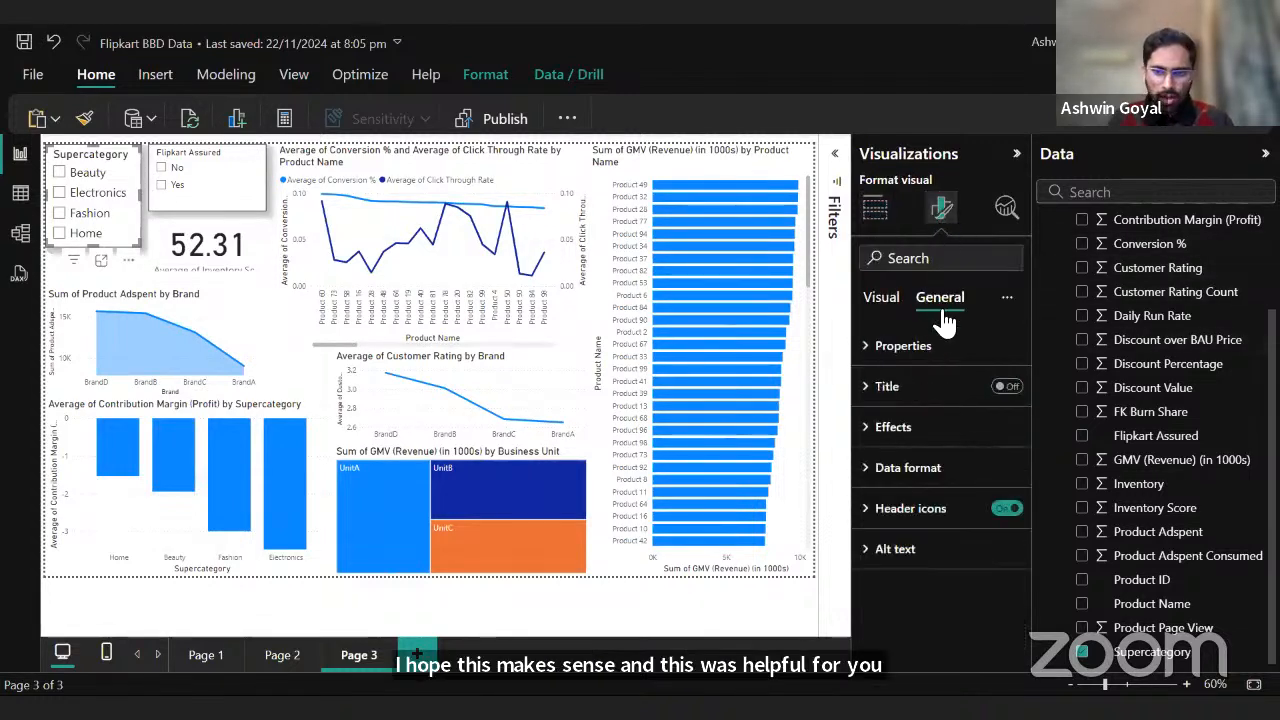
{"action": "left_click", "coordinate": [946, 440]}
{"action": "scroll", "coordinate": [945, 535], "scroll_direction": "down", "scroll_amount": 3}
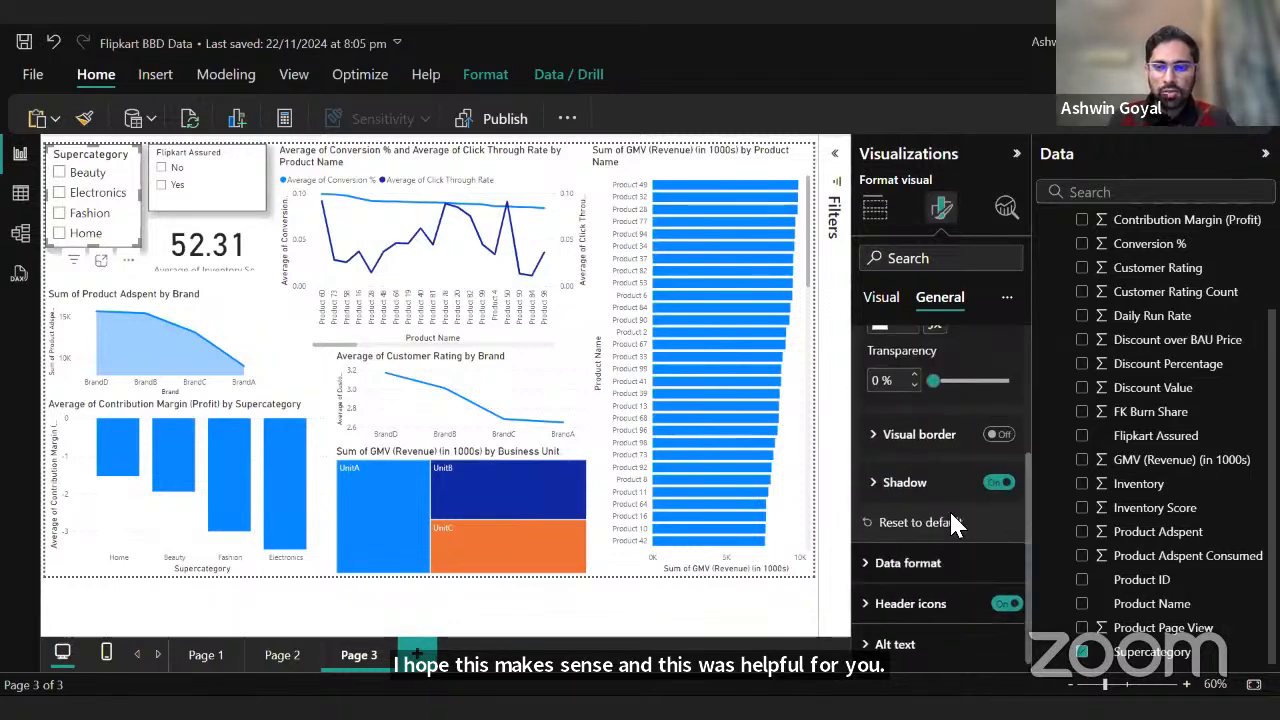
{"action": "scroll", "coordinate": [975, 510], "scroll_direction": "up", "scroll_amount": 2}
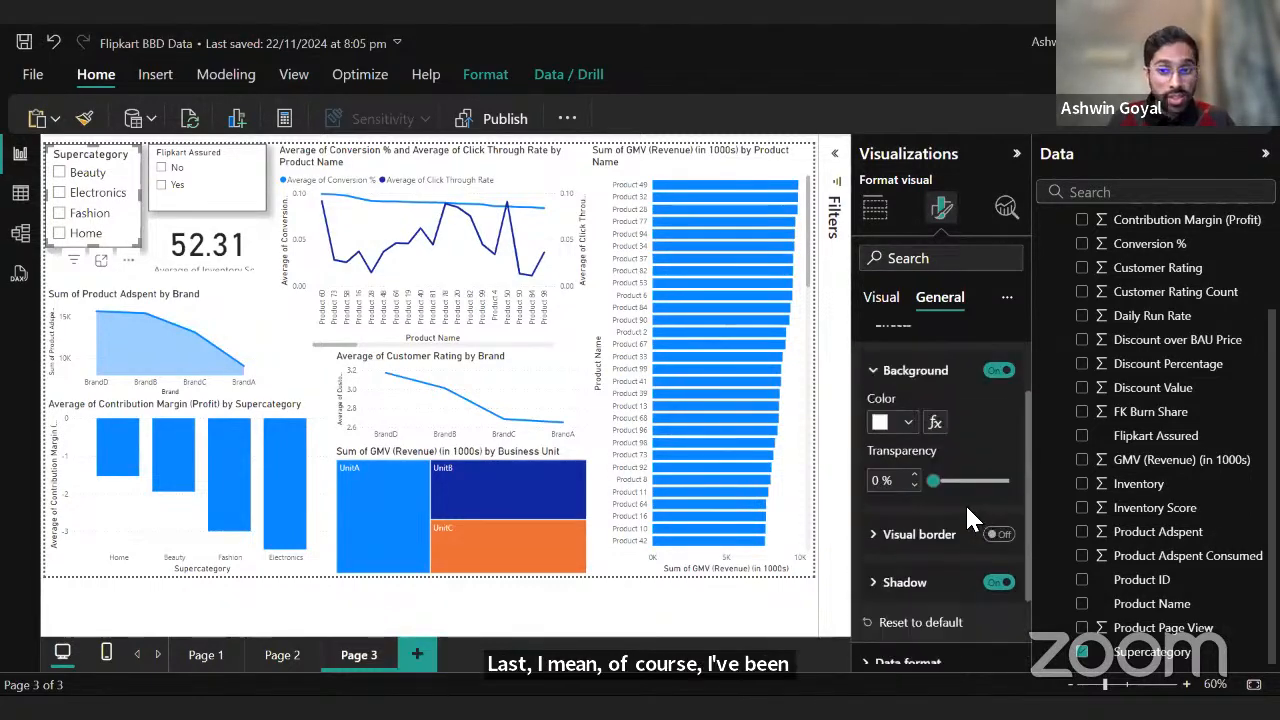
{"action": "left_click", "coordinate": [905, 424]}
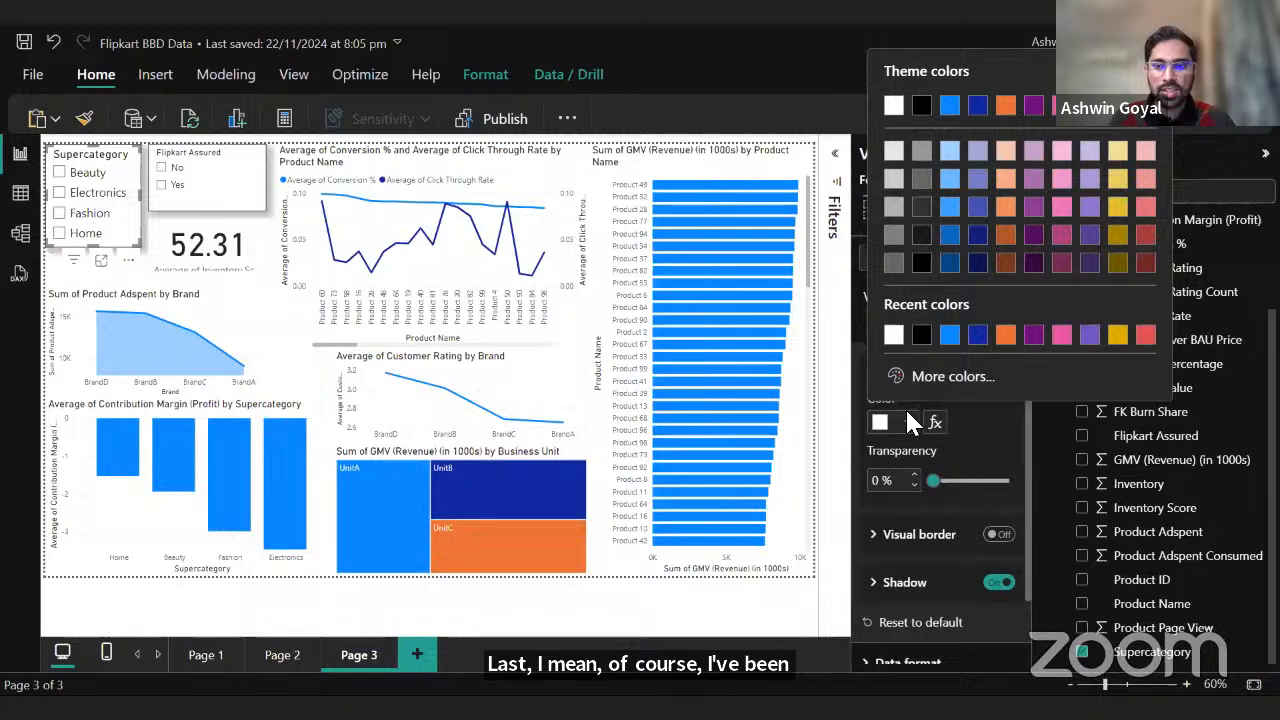
{"action": "left_click", "coordinate": [1118, 151]}
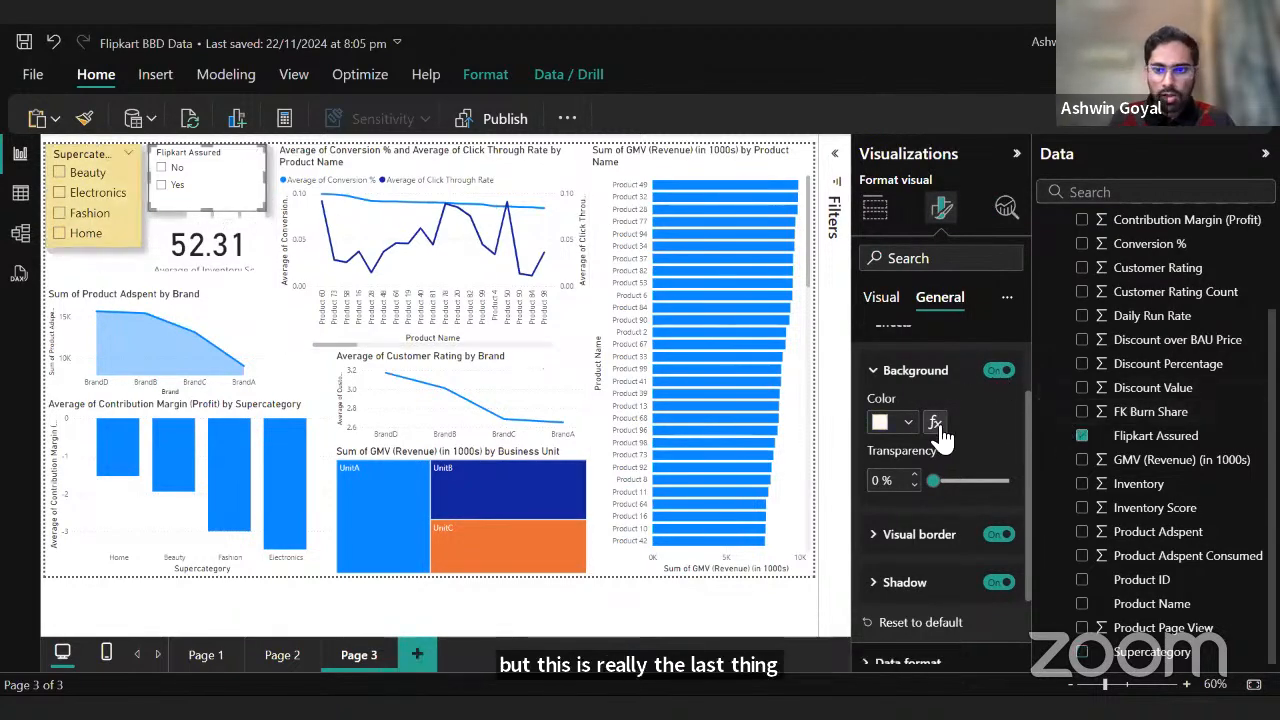
Give the Flipkart Assured slicer a dark orange background with 37% transparency.
{"action": "left_click", "coordinate": [907, 422]}
{"action": "left_click", "coordinate": [1004, 249]}
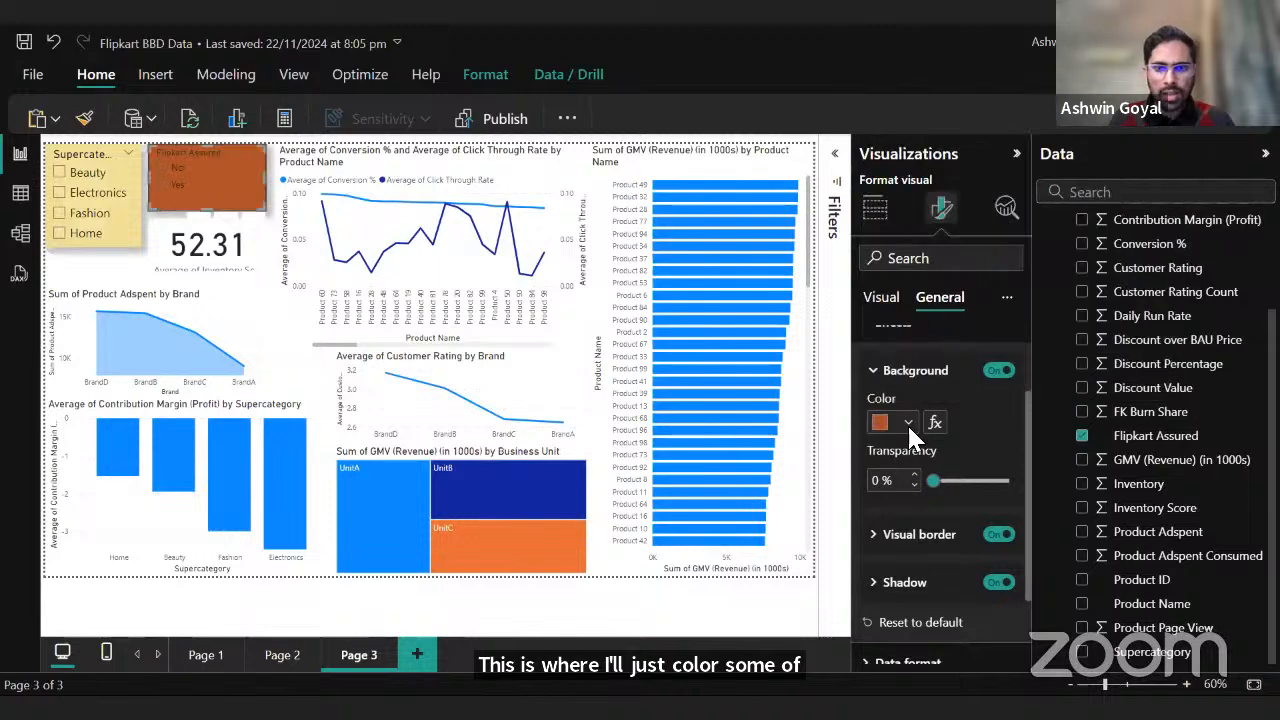
{"action": "left_click_drag", "start_coordinate": [935, 482], "coordinate": [962, 482]}
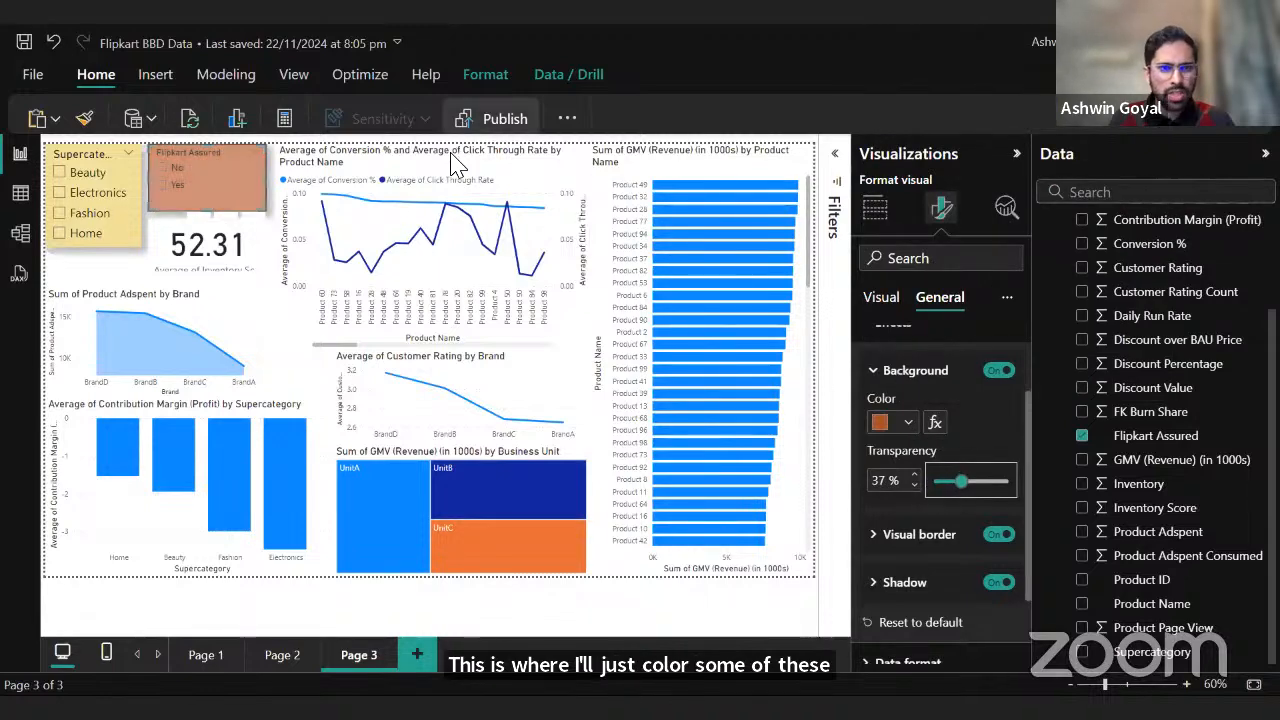
Turn on the conversion chart's border and shadow, and give the revenue-by-product bar chart a purple background with 64% transparency.
{"action": "left_click", "coordinate": [560, 320]}
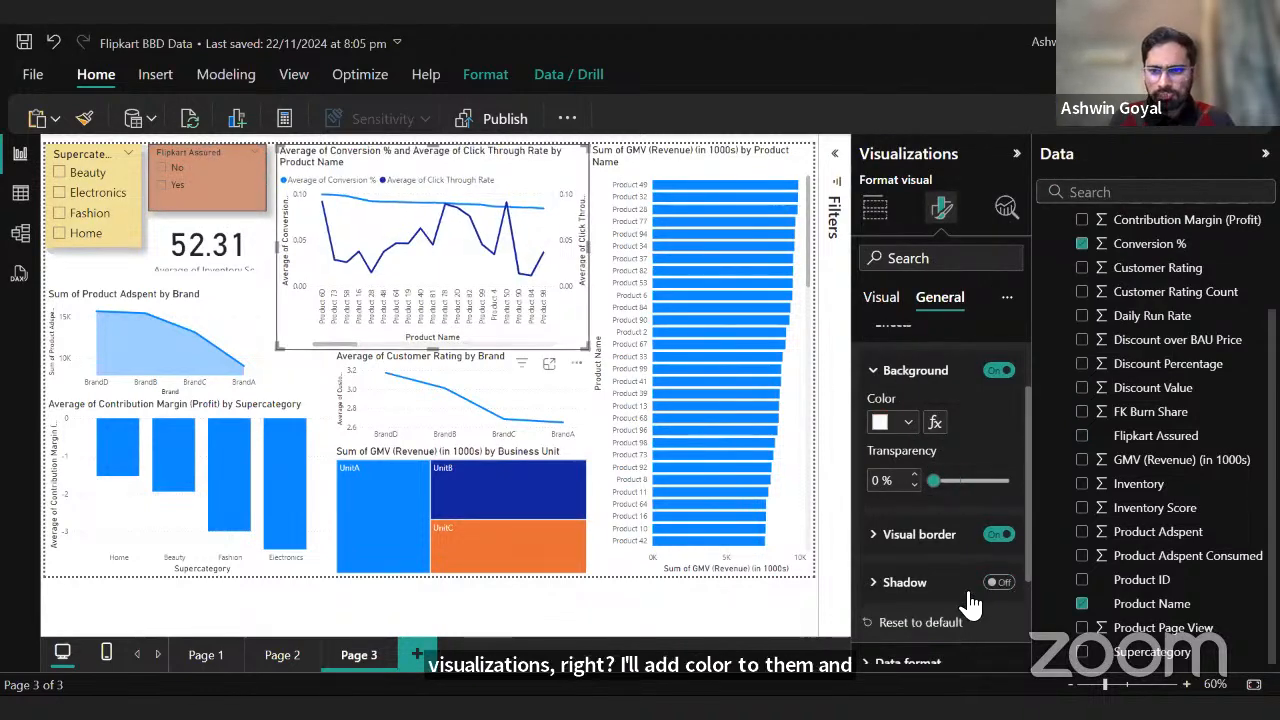
{"action": "left_click", "coordinate": [658, 296]}
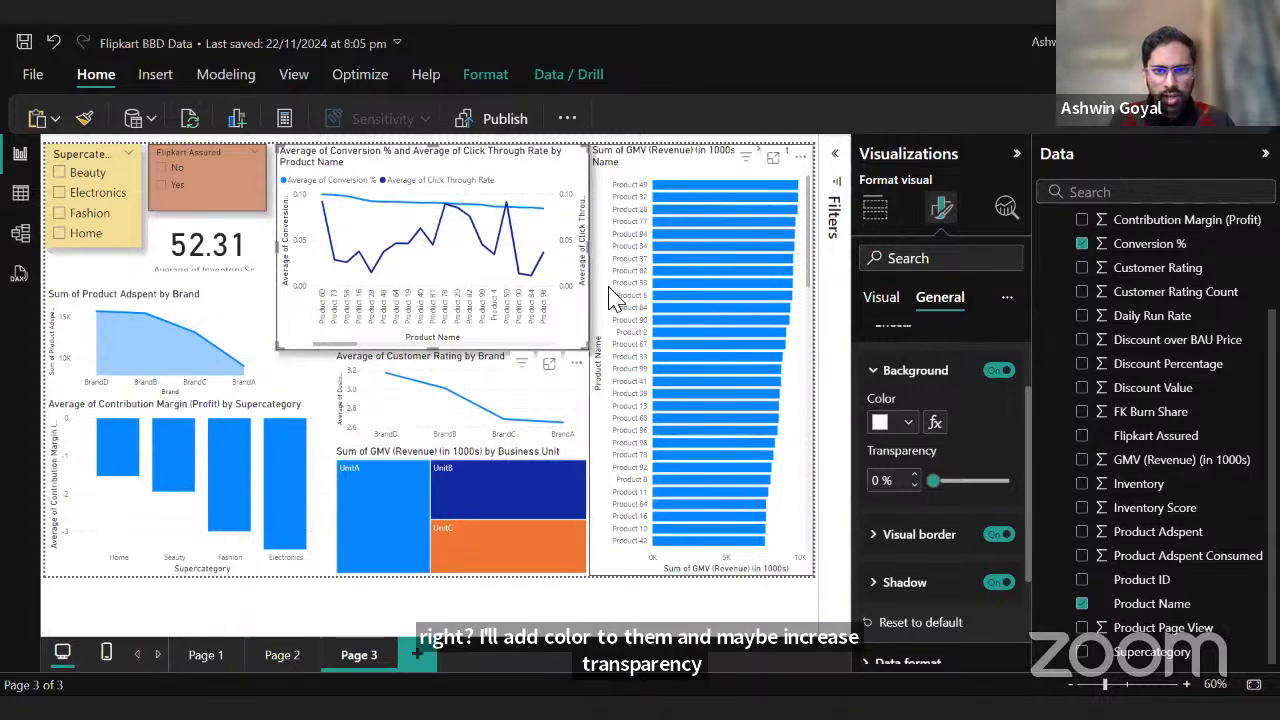
{"action": "left_click_drag", "start_coordinate": [945, 481], "coordinate": [962, 481]}
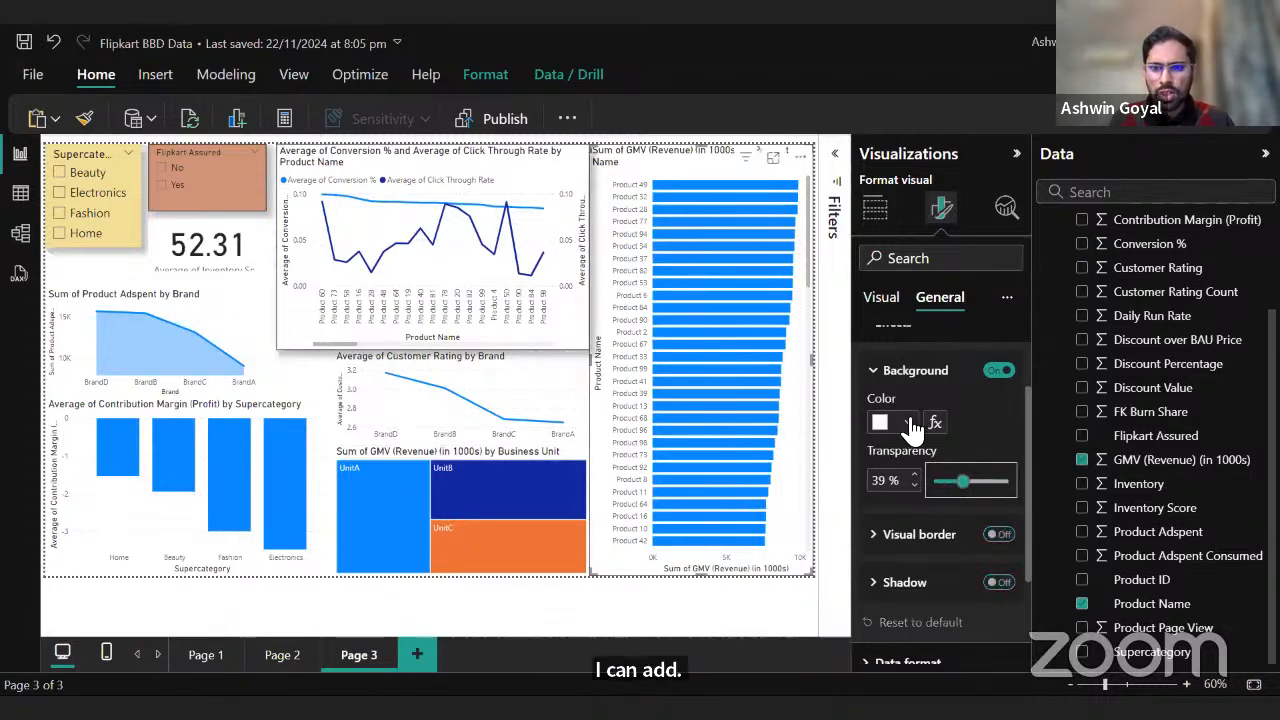
{"action": "left_click", "coordinate": [907, 422]}
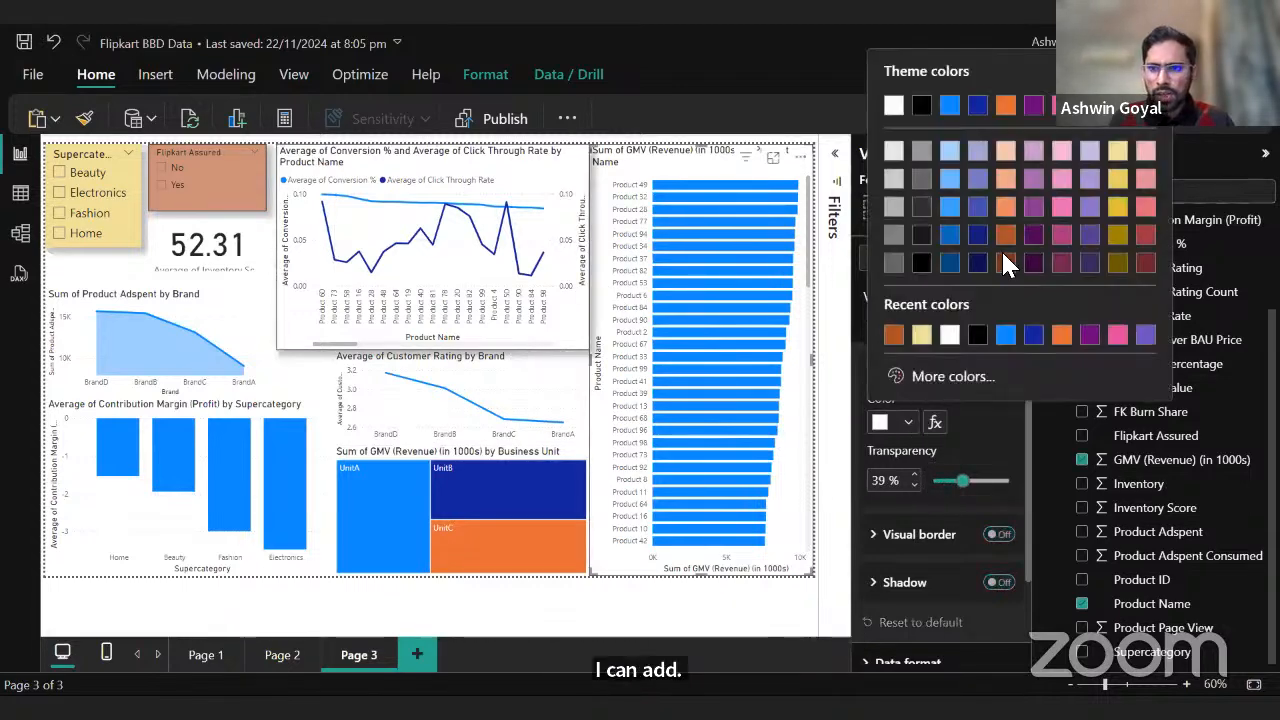
{"action": "left_click", "coordinate": [1089, 206]}
{"action": "left_click_drag", "start_coordinate": [962, 481], "coordinate": [988, 485]}
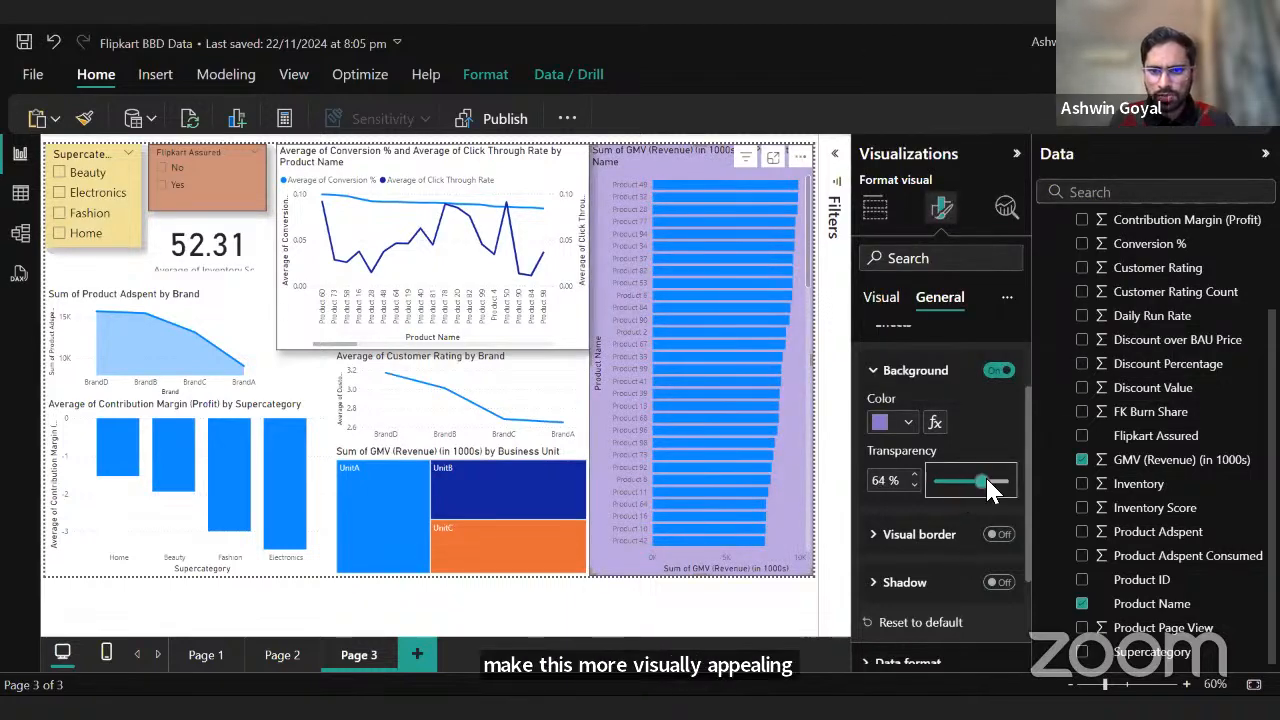
Give the conversion and click-through line chart a light orange background with 28% transparency.
{"action": "left_click", "coordinate": [555, 368]}
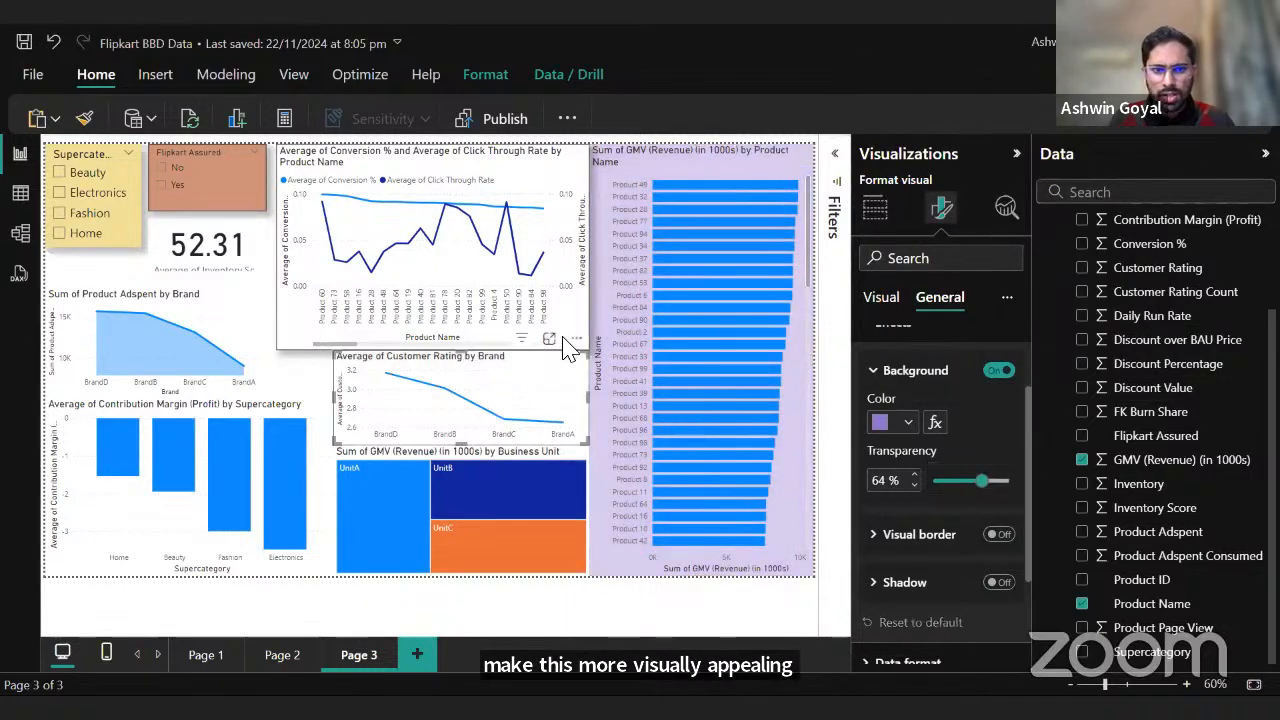
{"action": "left_click", "coordinate": [575, 325]}
{"action": "left_click", "coordinate": [880, 422]}
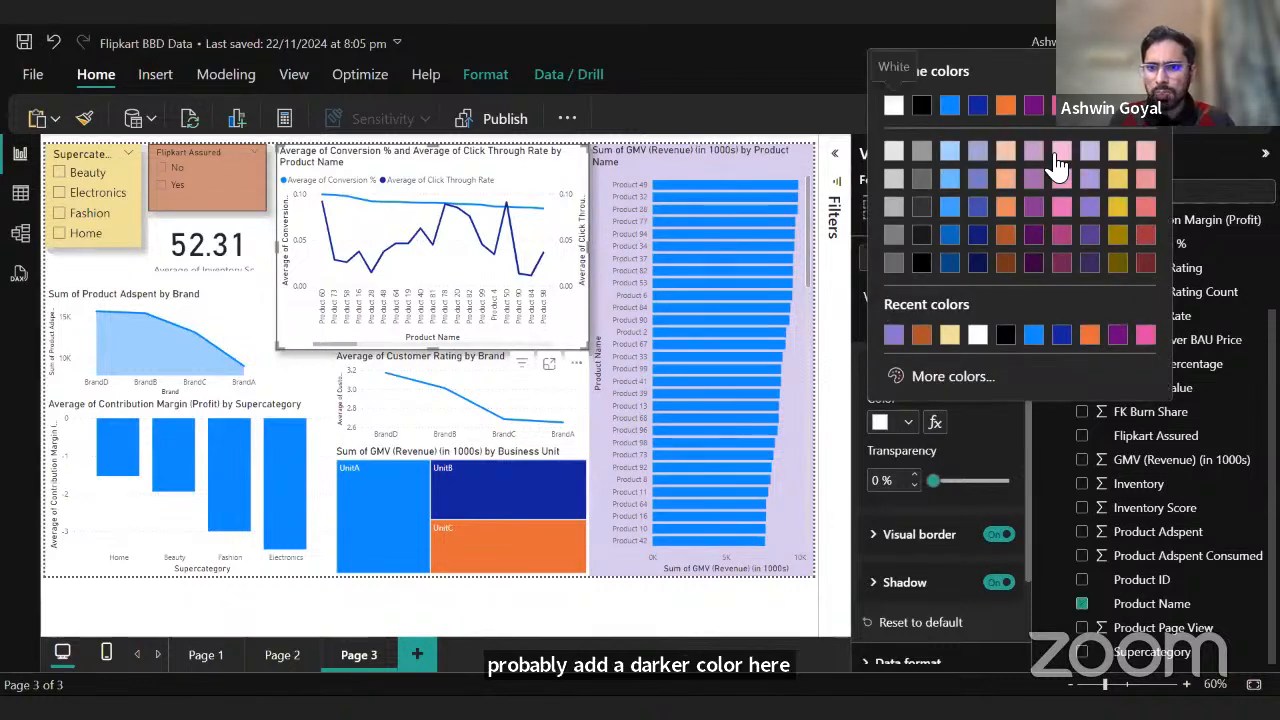
{"action": "left_click", "coordinate": [1008, 180]}
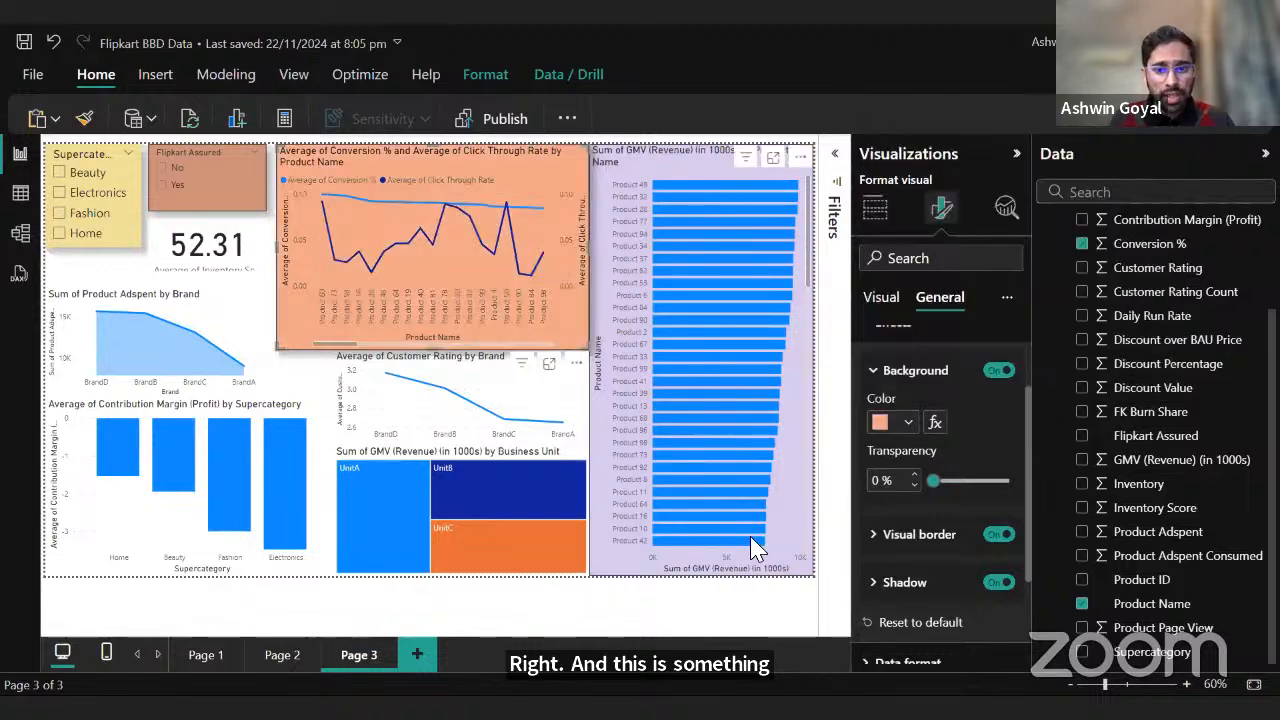
{"action": "left_click_drag", "start_coordinate": [936, 483], "coordinate": [958, 485]}
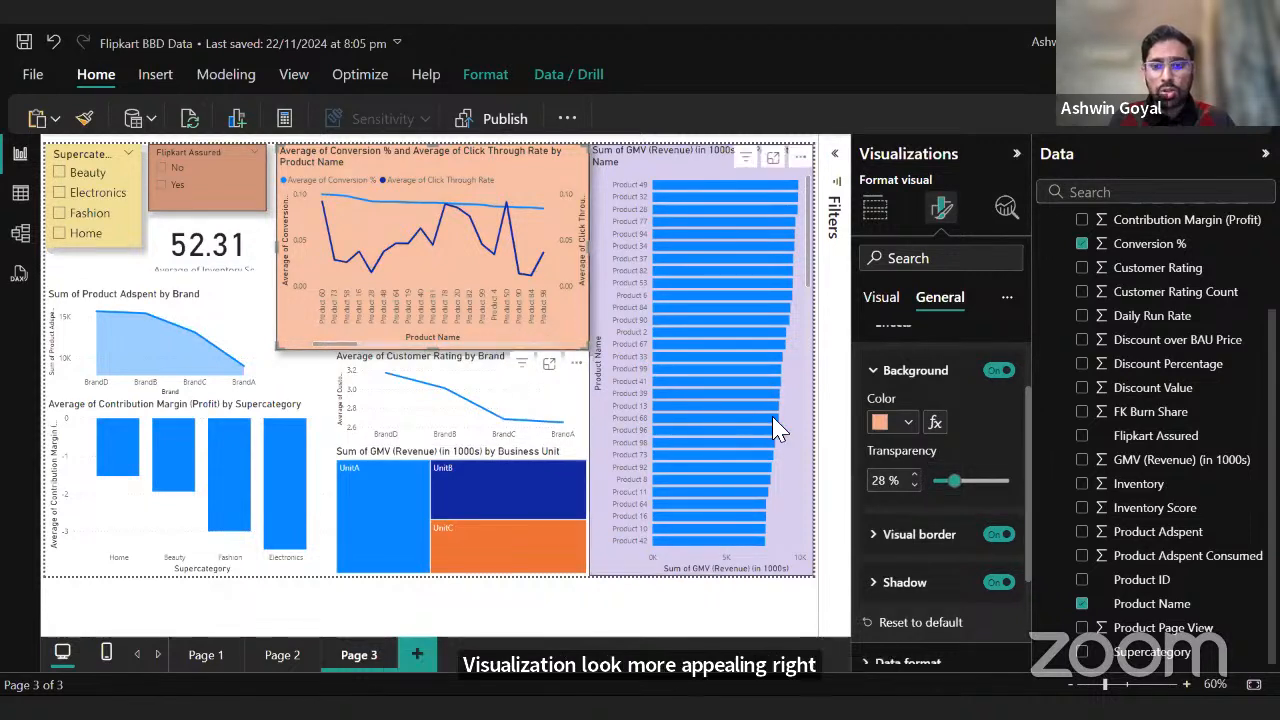
Turn on the visual border and shadow of the customer rating chart and give it a light blue background.
{"action": "left_click", "coordinate": [510, 374]}
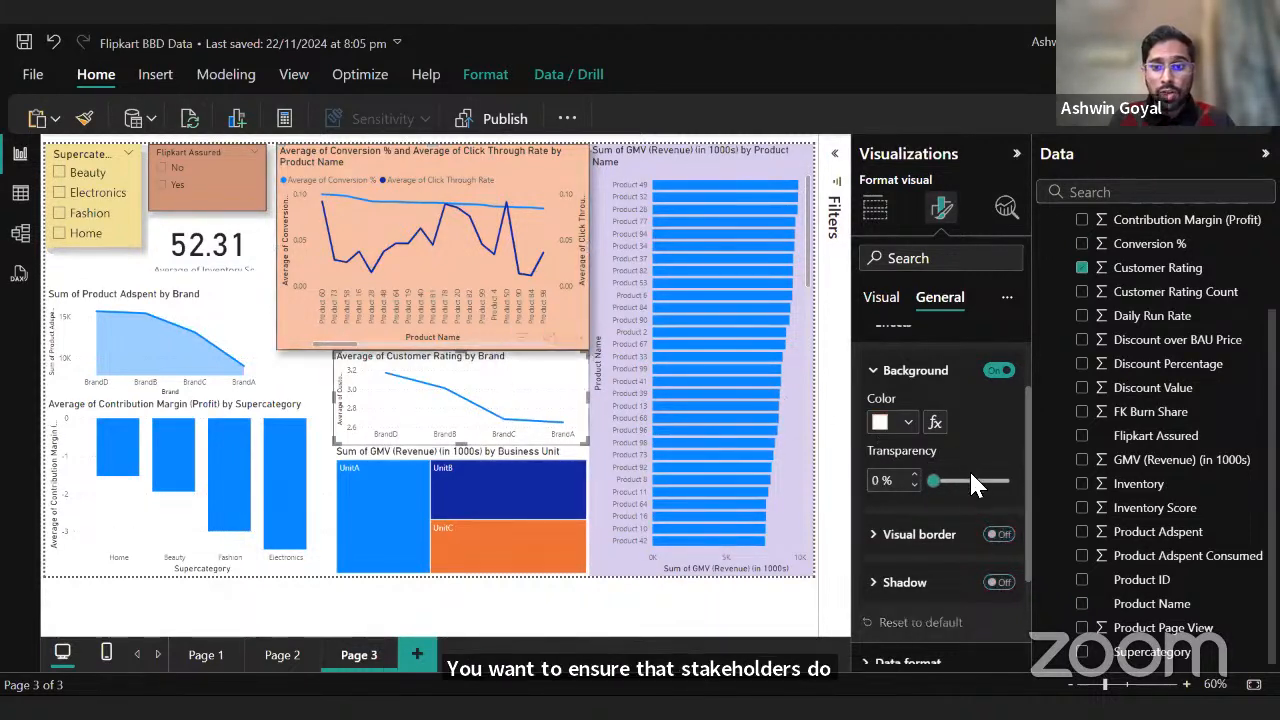
{"action": "left_click", "coordinate": [998, 534]}
{"action": "left_click", "coordinate": [998, 584]}
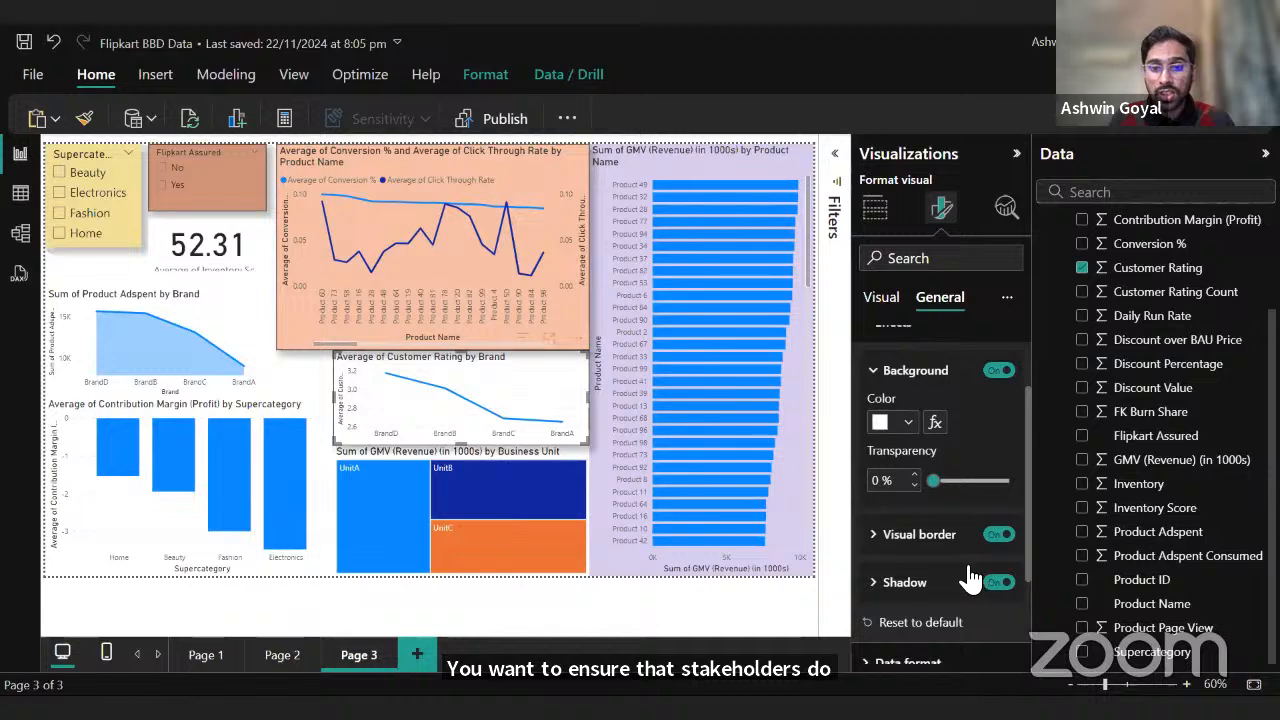
{"action": "left_click", "coordinate": [888, 421]}
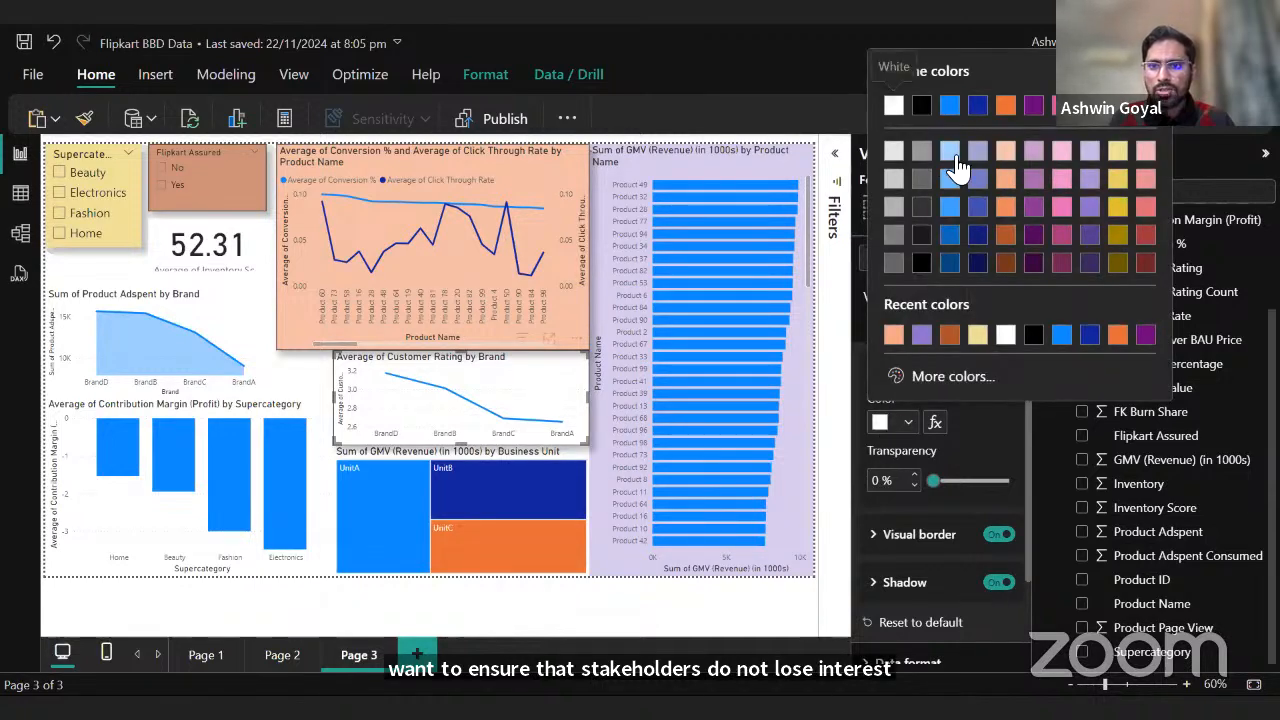
{"action": "left_click", "coordinate": [955, 158]}
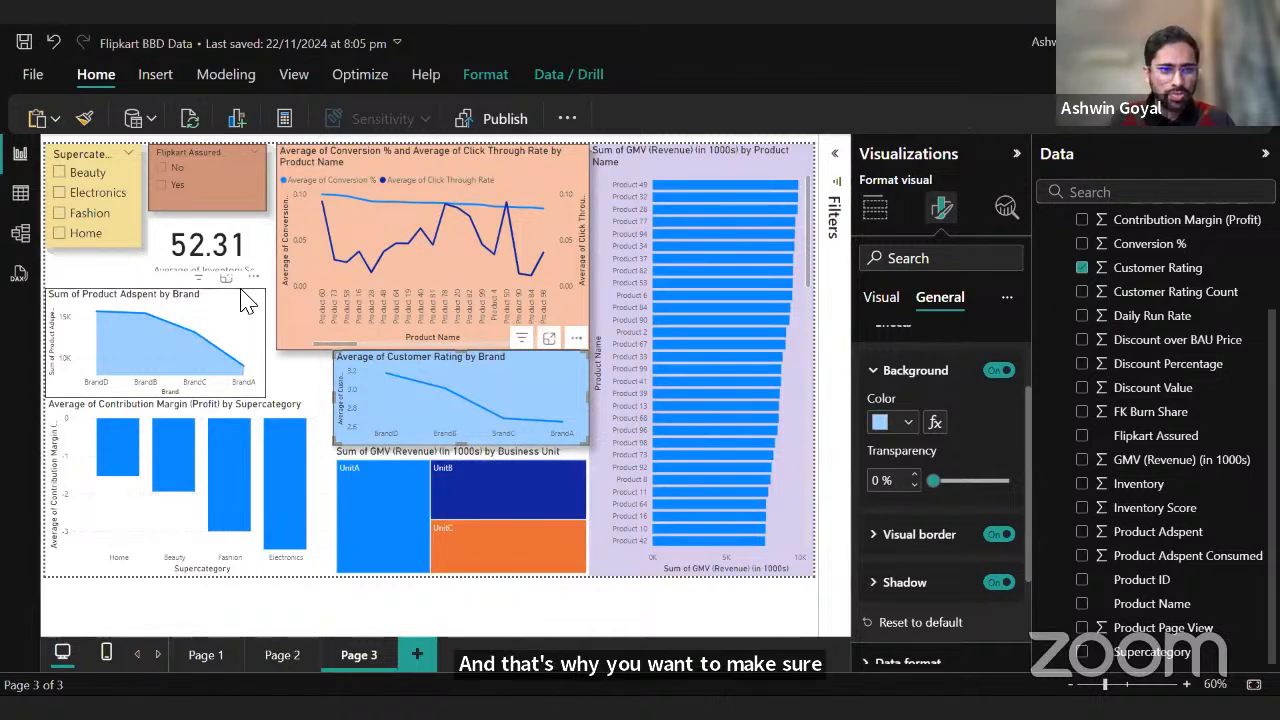
Extend the inventory score card downward, and give the ad-spend chart a light gray background with 35% transparency, a border and a shadow.
{"action": "left_click", "coordinate": [234, 258]}
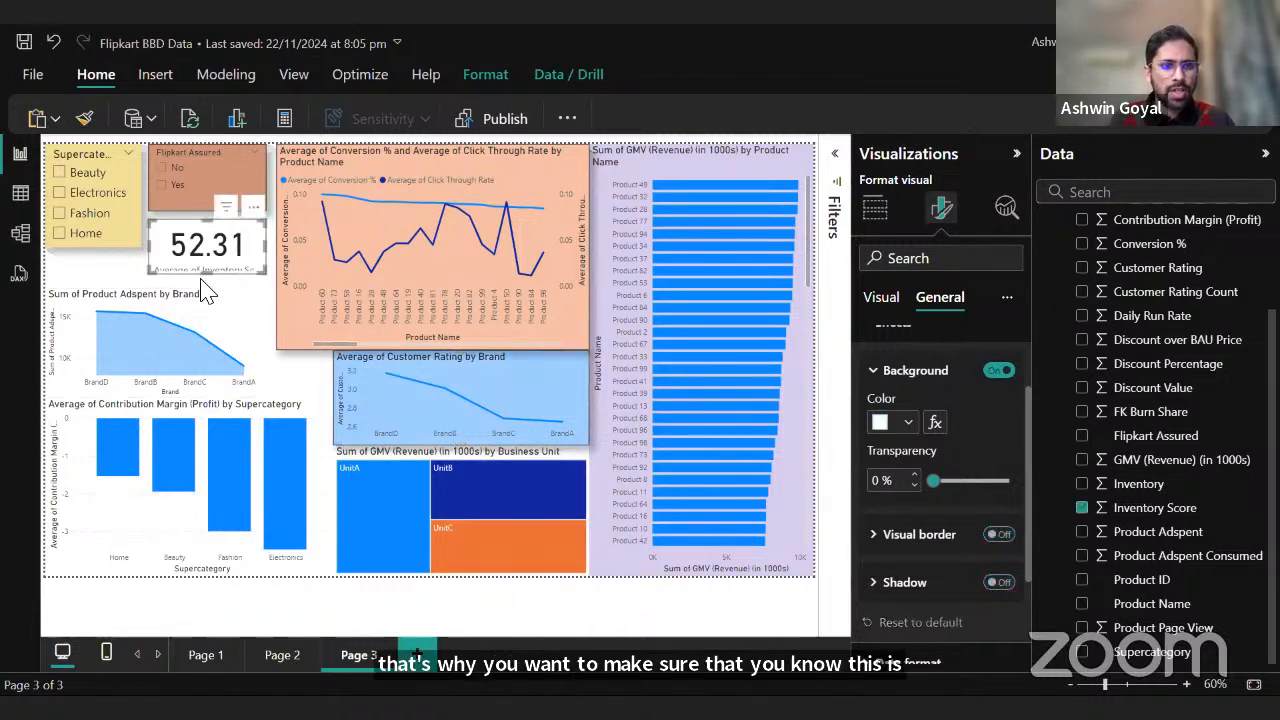
{"action": "left_click", "coordinate": [230, 315]}
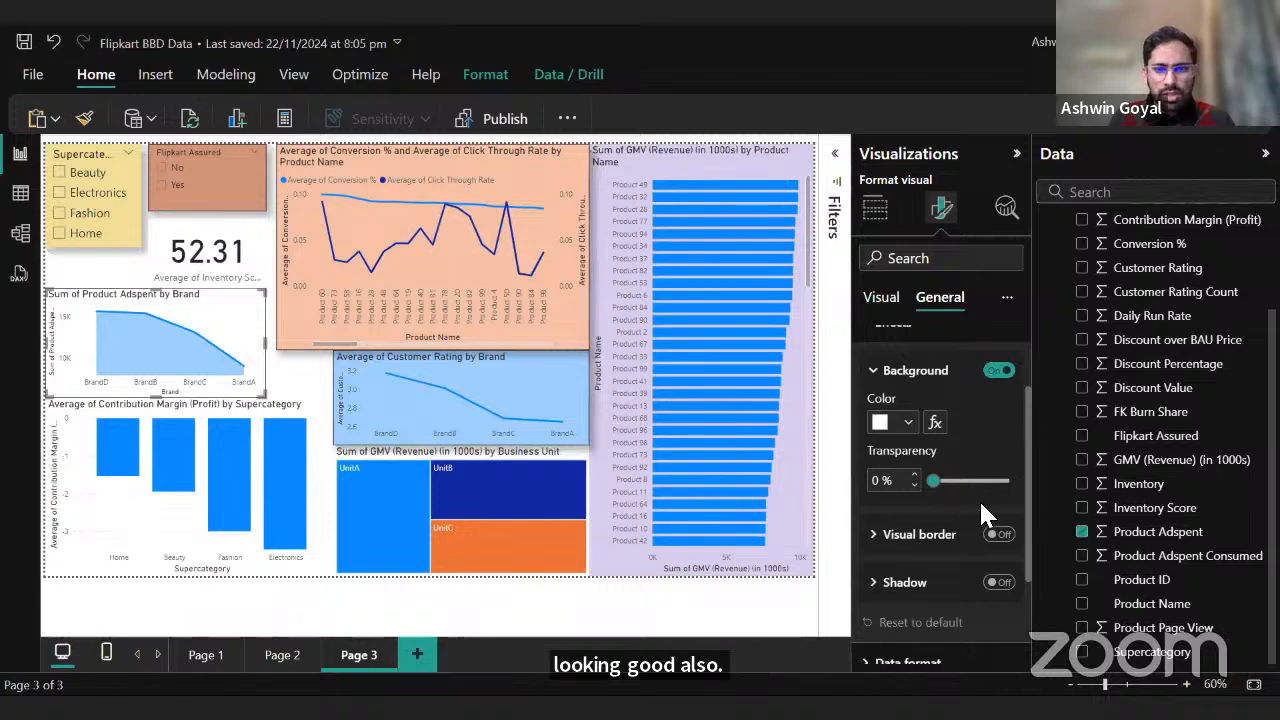
{"action": "left_click", "coordinate": [897, 422]}
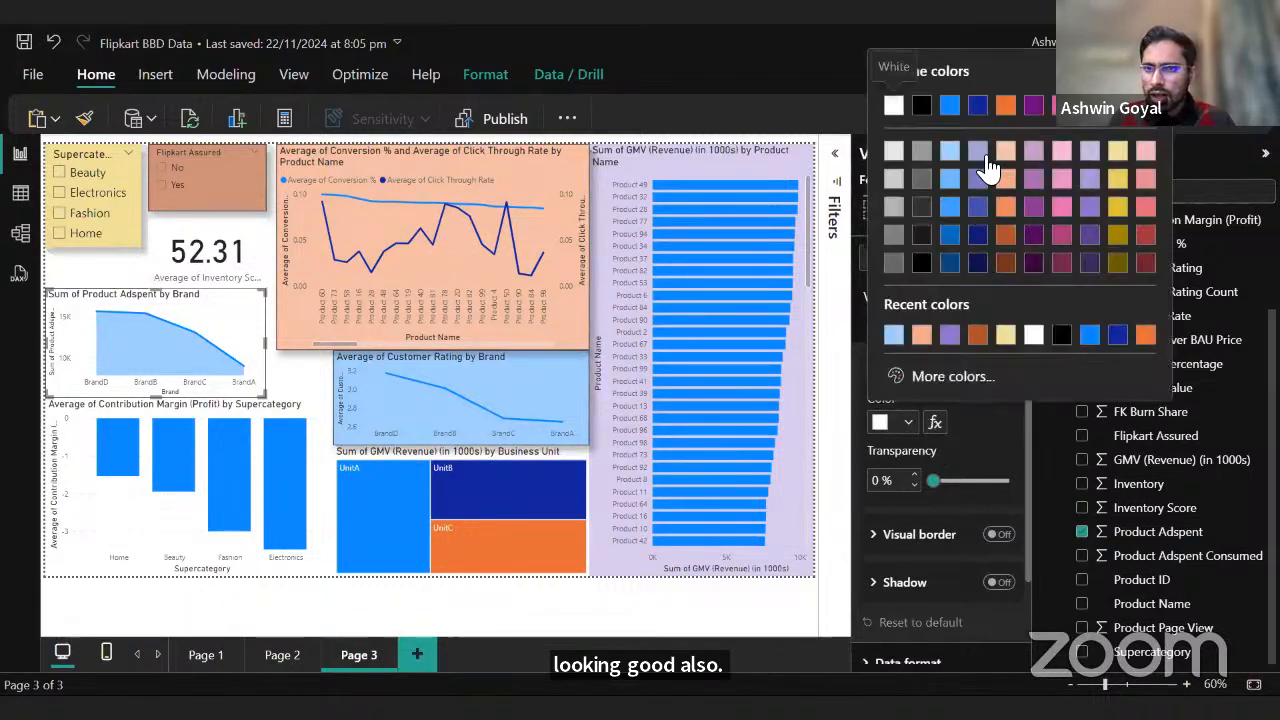
{"action": "left_click", "coordinate": [893, 176]}
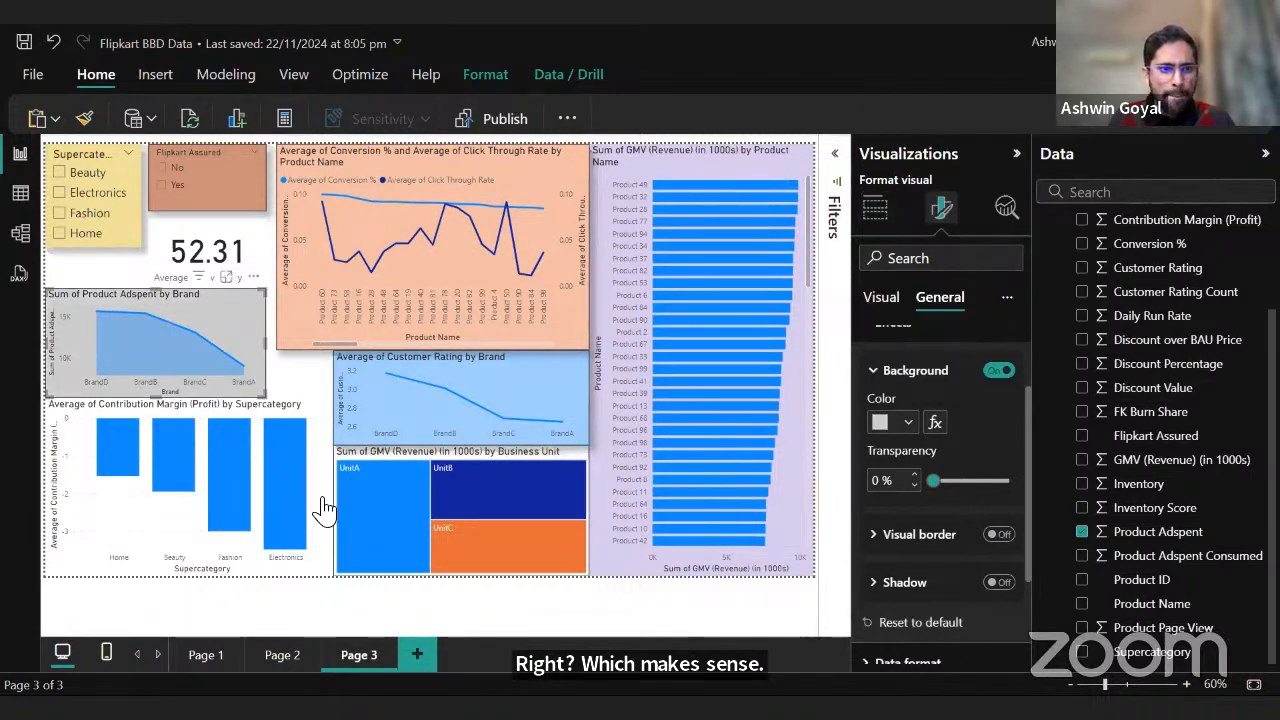
{"action": "left_click_drag", "start_coordinate": [940, 480], "coordinate": [968, 481]}
{"action": "left_click", "coordinate": [997, 535]}
{"action": "left_click", "coordinate": [996, 582]}
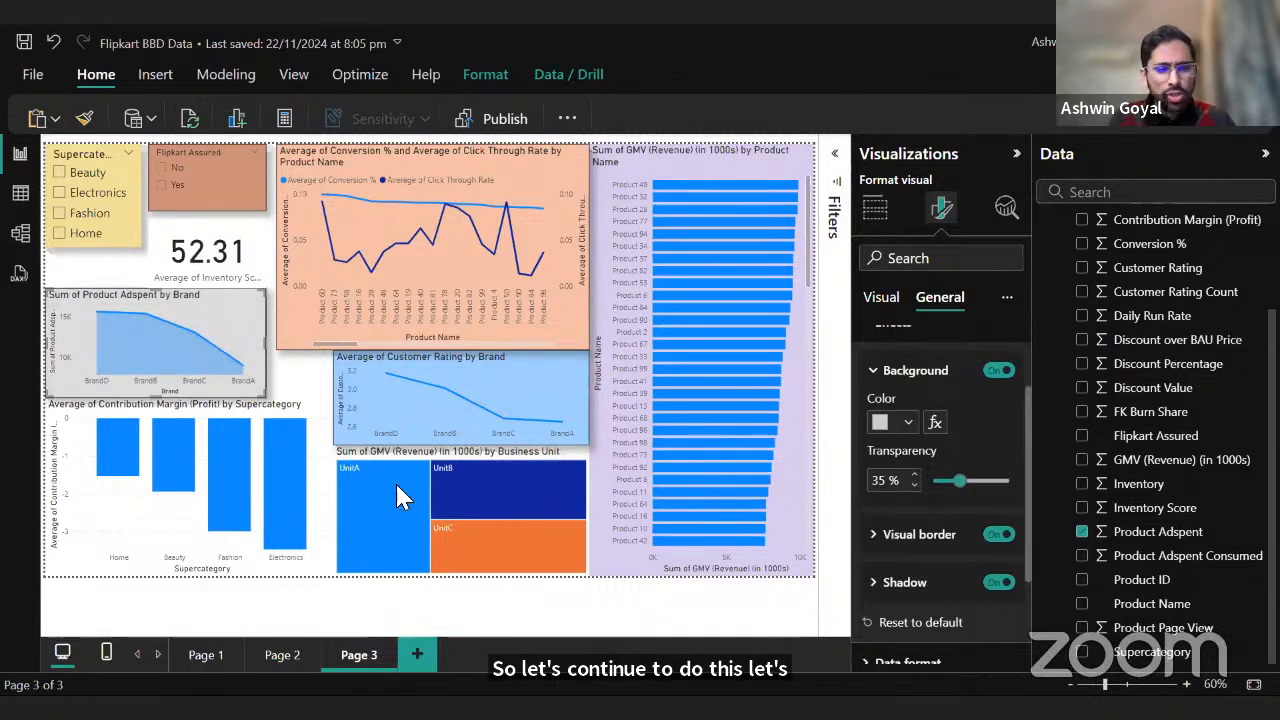
Narrow the profit column chart from its right edge and shorten it slightly from its upper edge.
{"action": "left_click", "coordinate": [336, 485]}
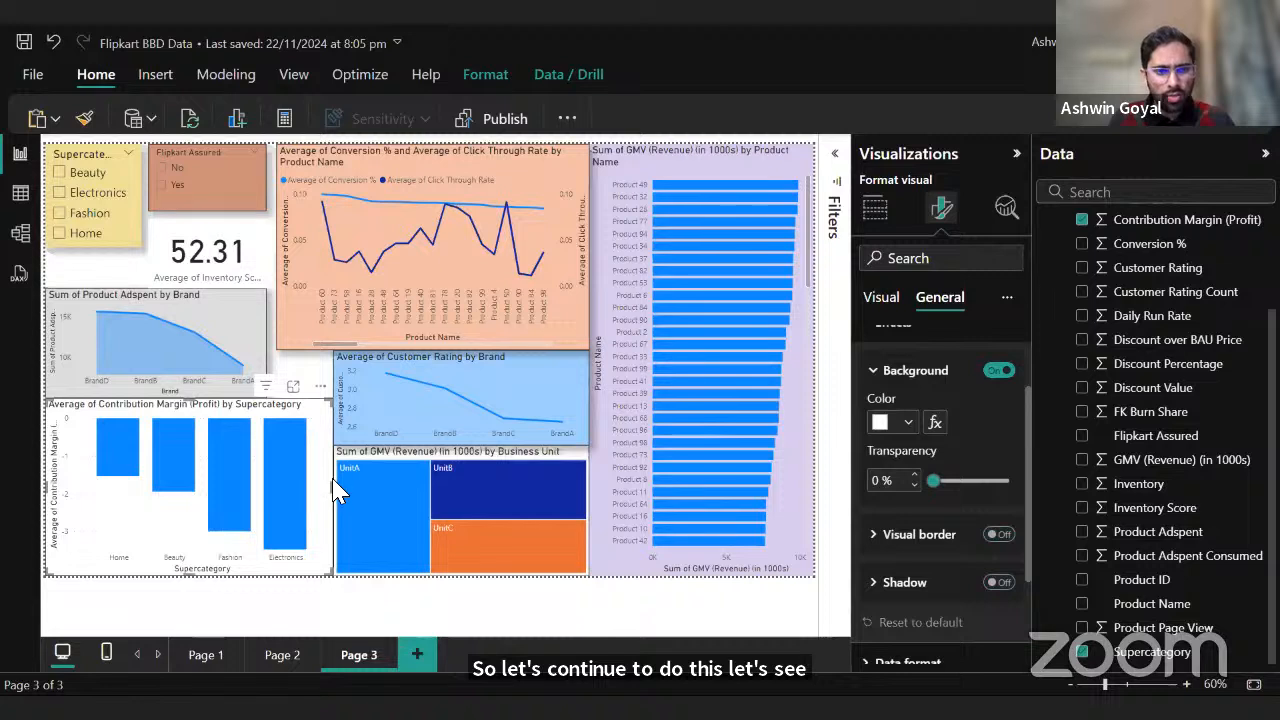
{"action": "left_click_drag", "start_coordinate": [336, 485], "coordinate": [323, 486]}
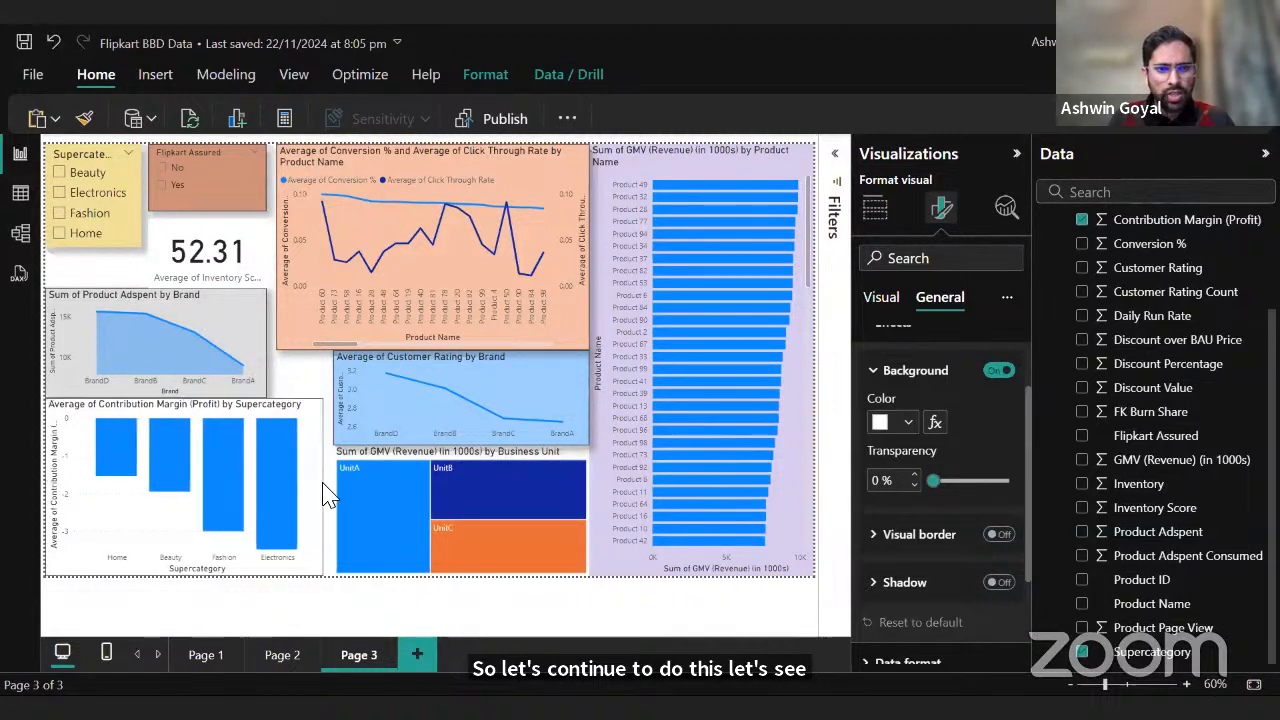
{"action": "left_click_drag", "start_coordinate": [183, 412], "coordinate": [190, 420]}
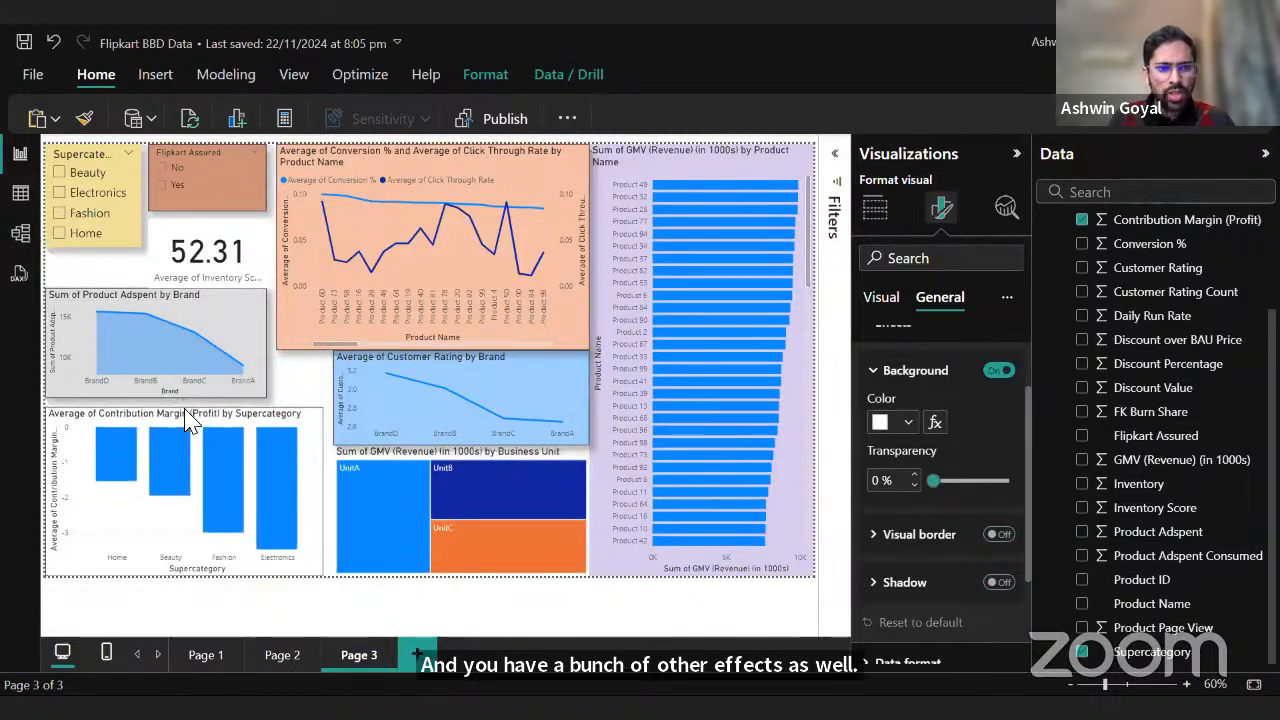
Give the profit column chart a golden yellow background from the theme colors and make it partly transparent.
{"action": "scroll", "coordinate": [961, 490], "scroll_direction": "down", "scroll_amount": 3}
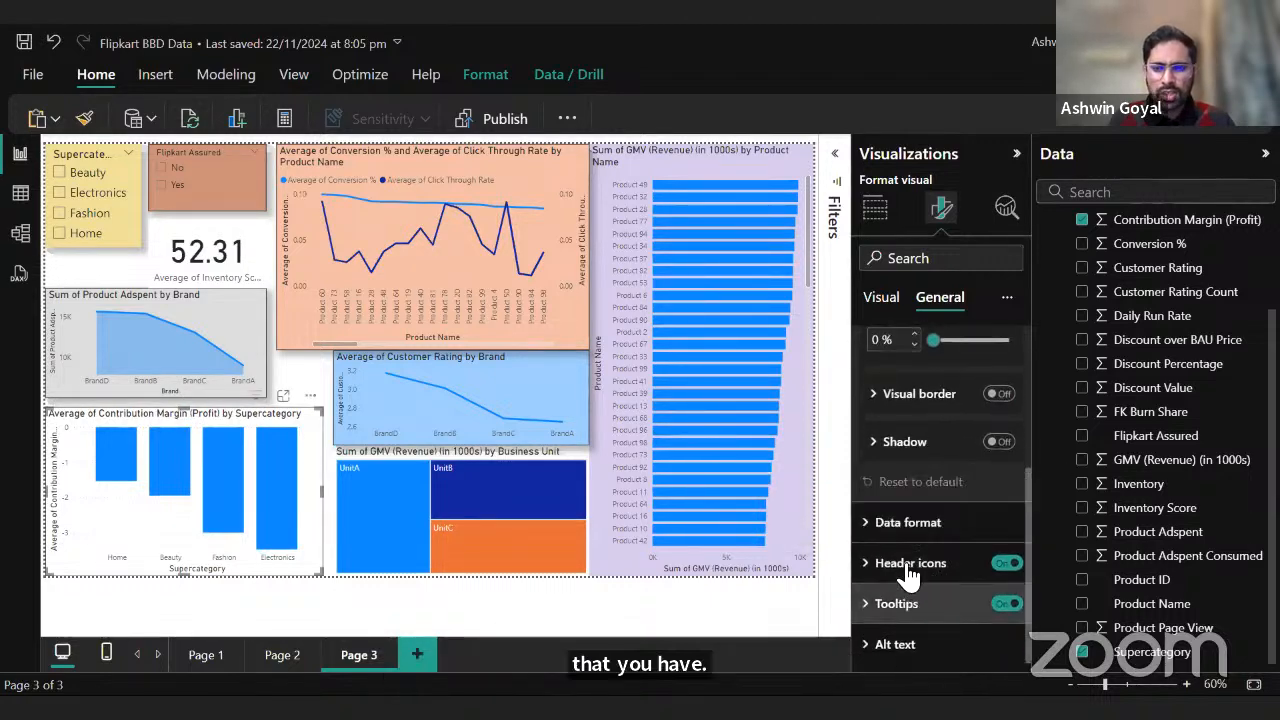
{"action": "scroll", "coordinate": [911, 521], "scroll_direction": "up", "scroll_amount": 5}
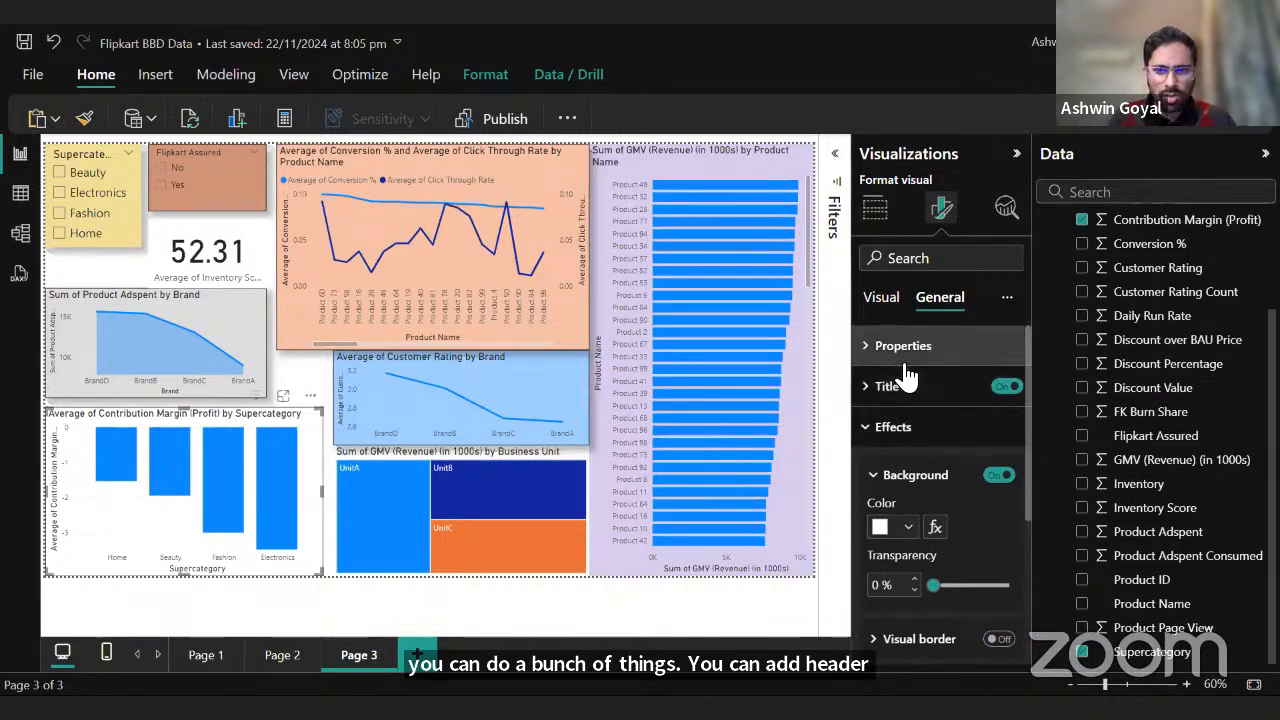
{"action": "scroll", "coordinate": [905, 380], "scroll_direction": "down", "scroll_amount": 2}
{"action": "left_click", "coordinate": [900, 428]}
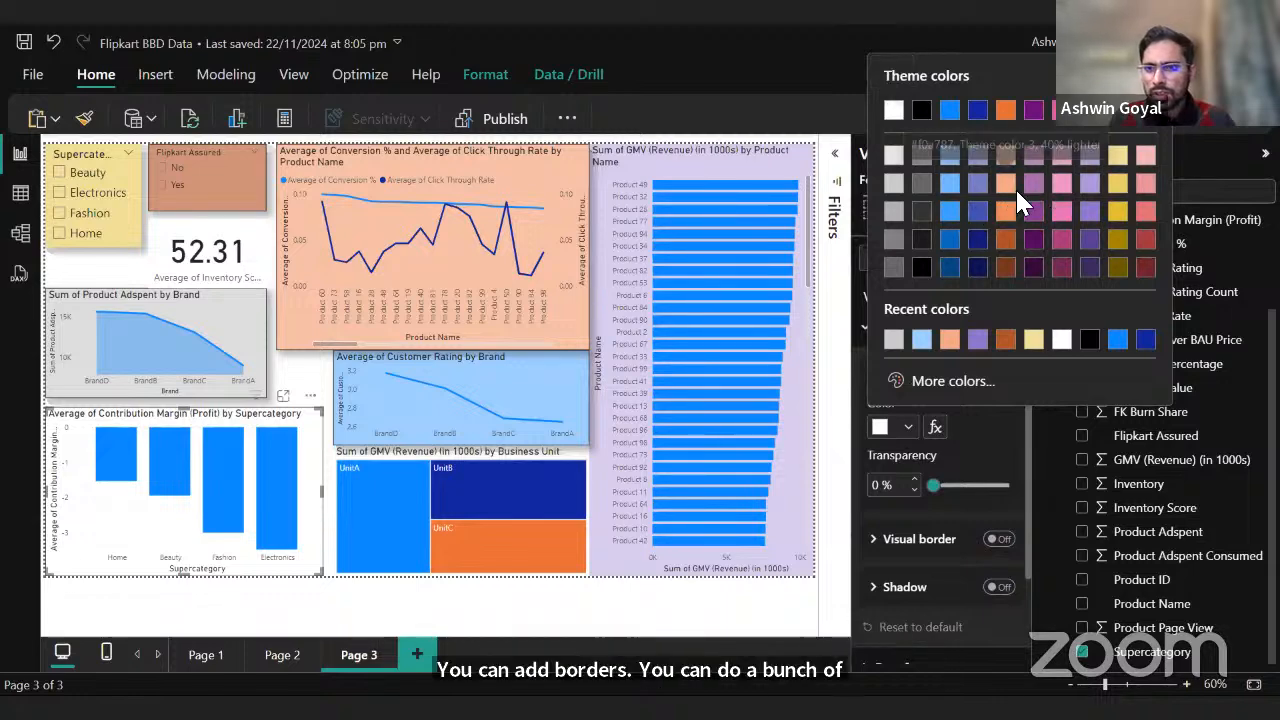
{"action": "left_click", "coordinate": [1120, 205]}
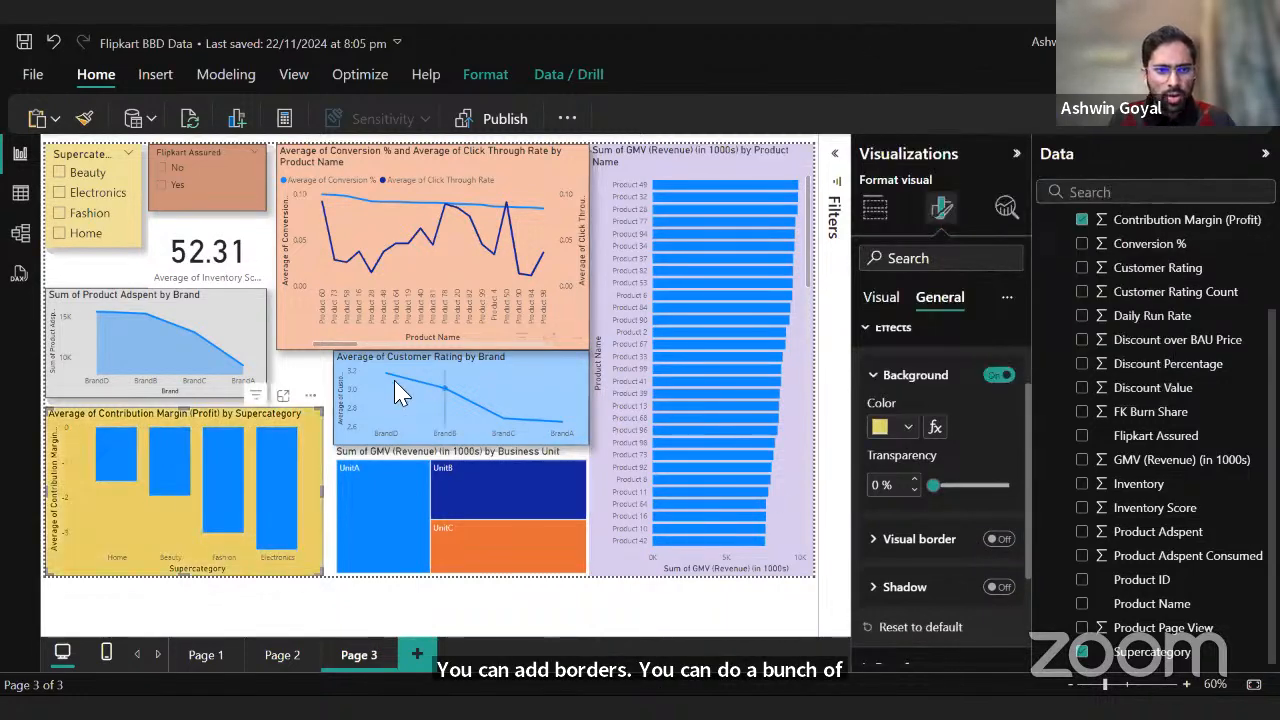
{"action": "left_click", "coordinate": [225, 262]}
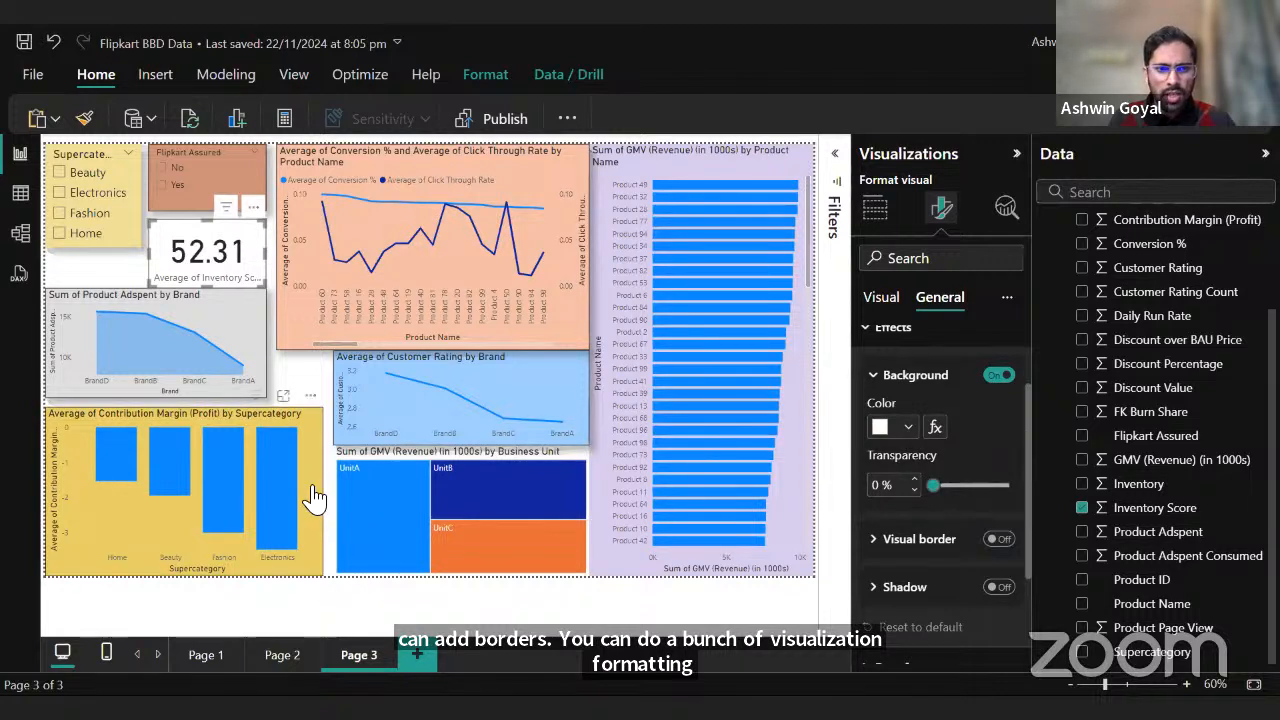
{"action": "left_click_drag", "start_coordinate": [933, 485], "coordinate": [947, 485]}
Give the inventory score card a light red background, raise its transparency above 50%, and deselect the card.
{"action": "left_click", "coordinate": [255, 268]}
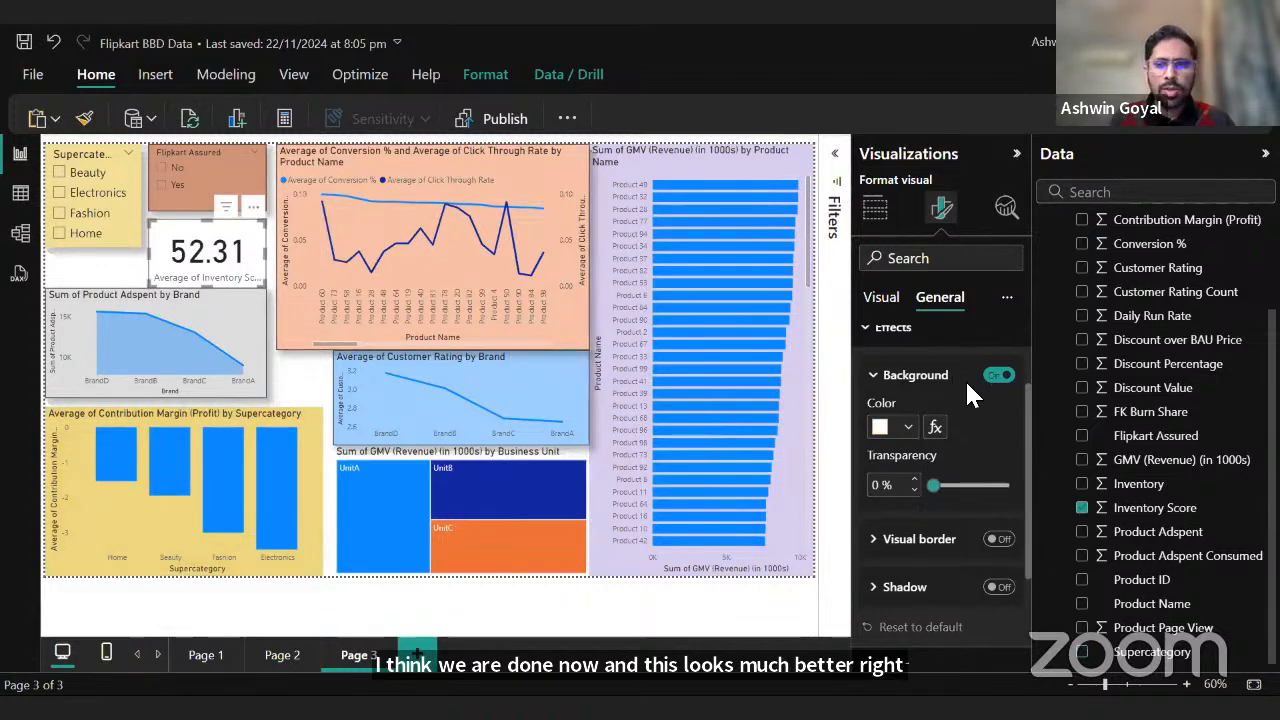
{"action": "left_click", "coordinate": [903, 432]}
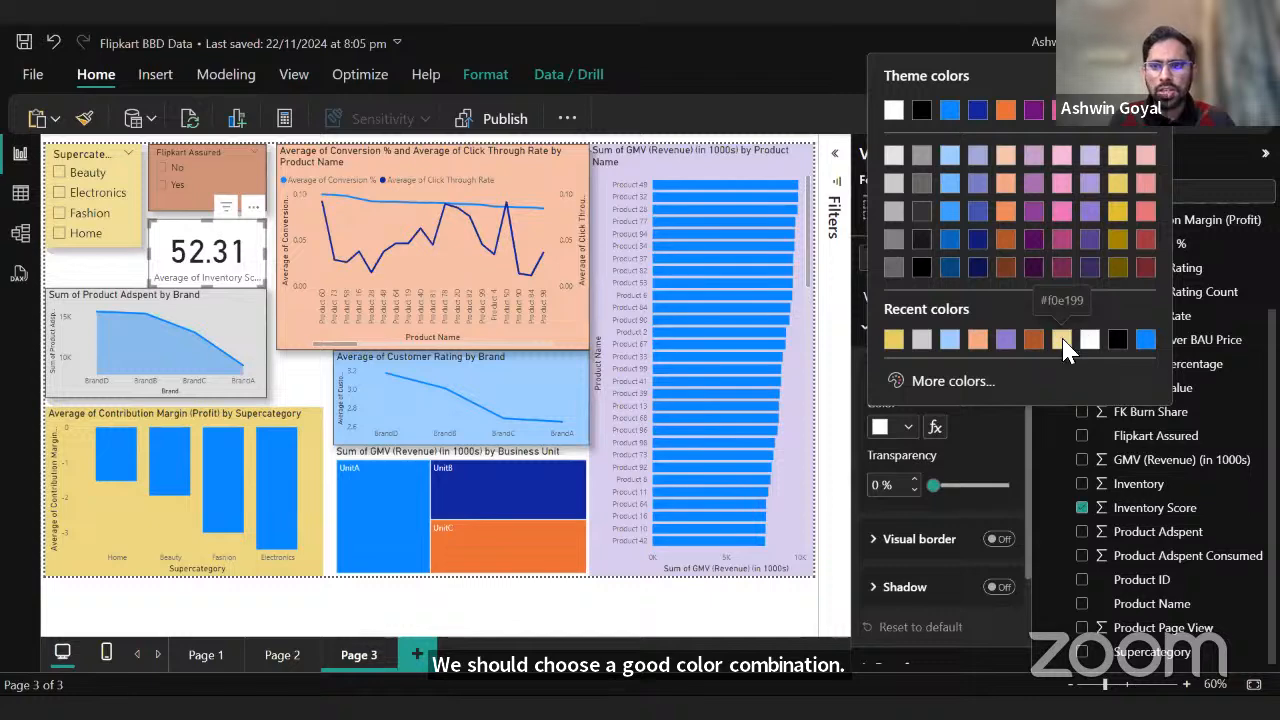
{"action": "left_click", "coordinate": [1145, 183]}
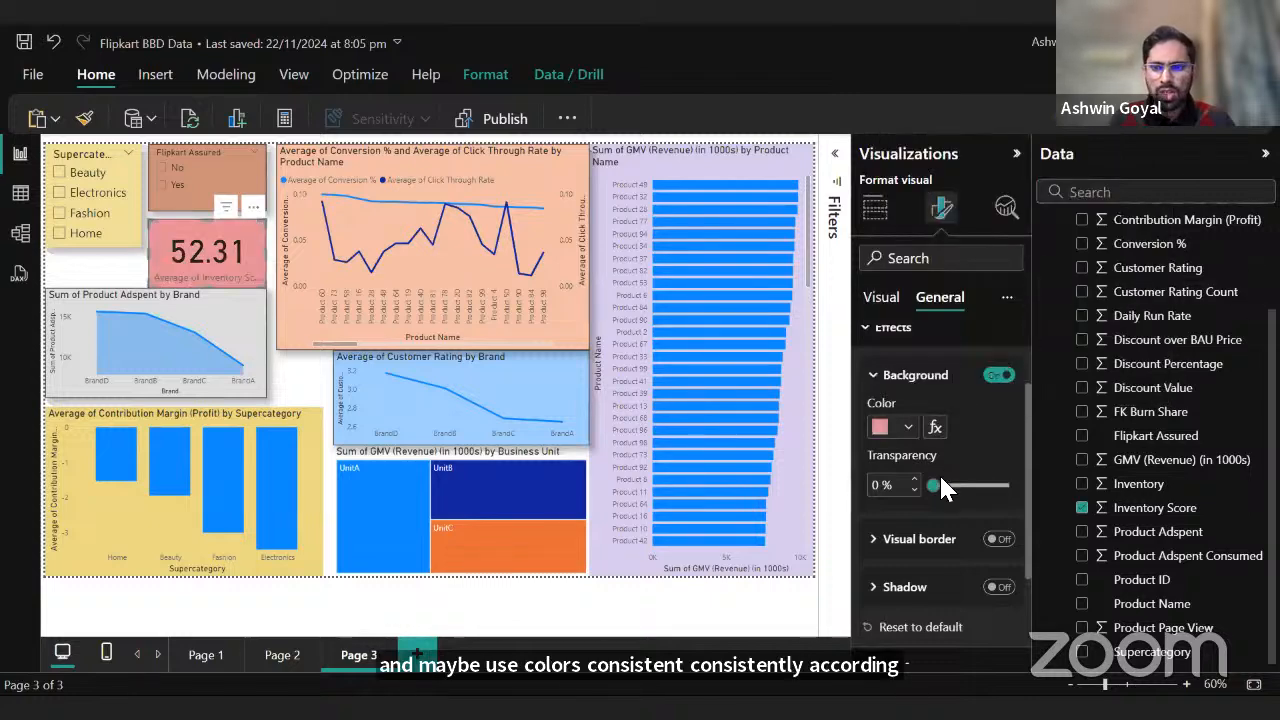
{"action": "left_click_drag", "start_coordinate": [933, 485], "coordinate": [976, 485]}
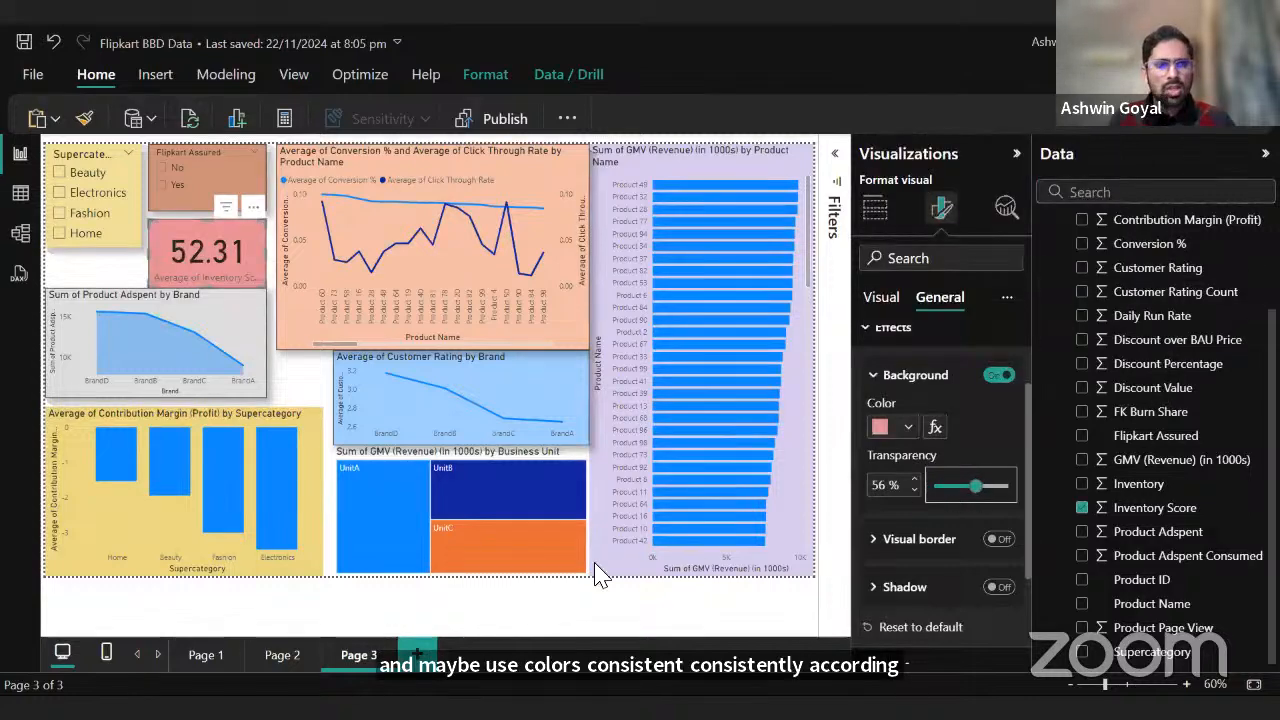
{"action": "left_click", "coordinate": [312, 384]}
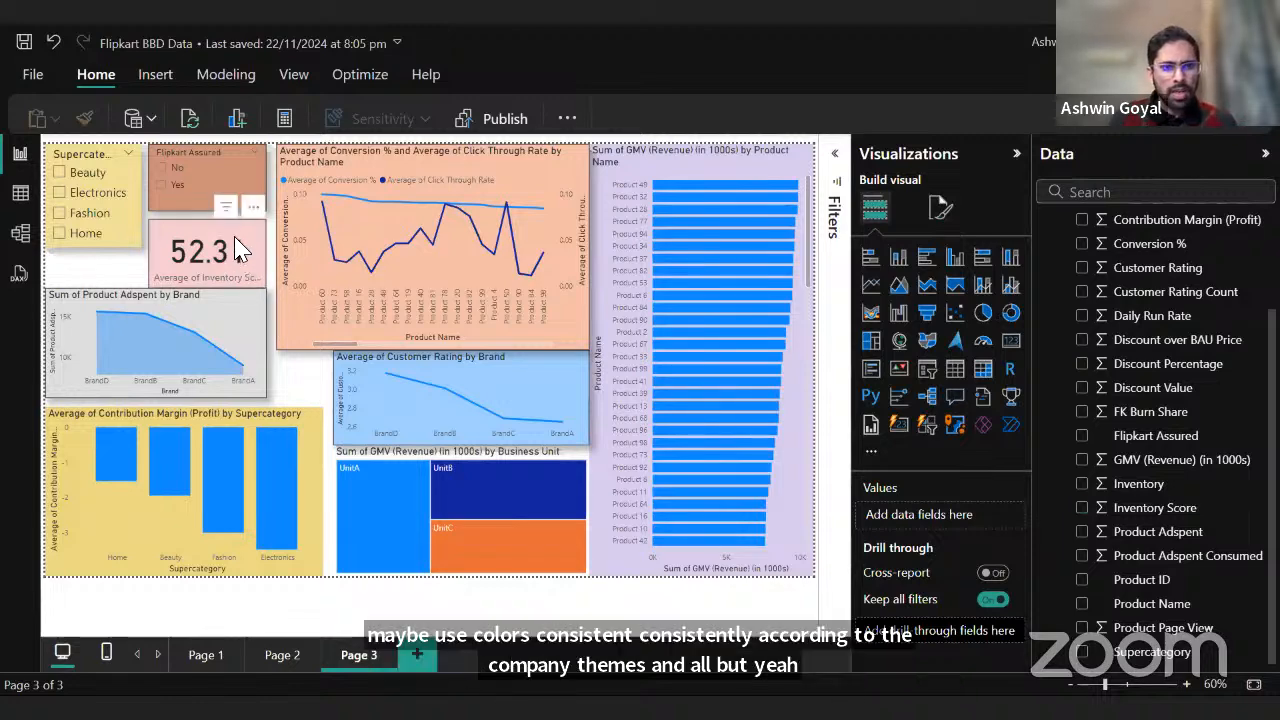
{"action": "left_click", "coordinate": [222, 322]}
{"action": "left_click", "coordinate": [297, 378]}
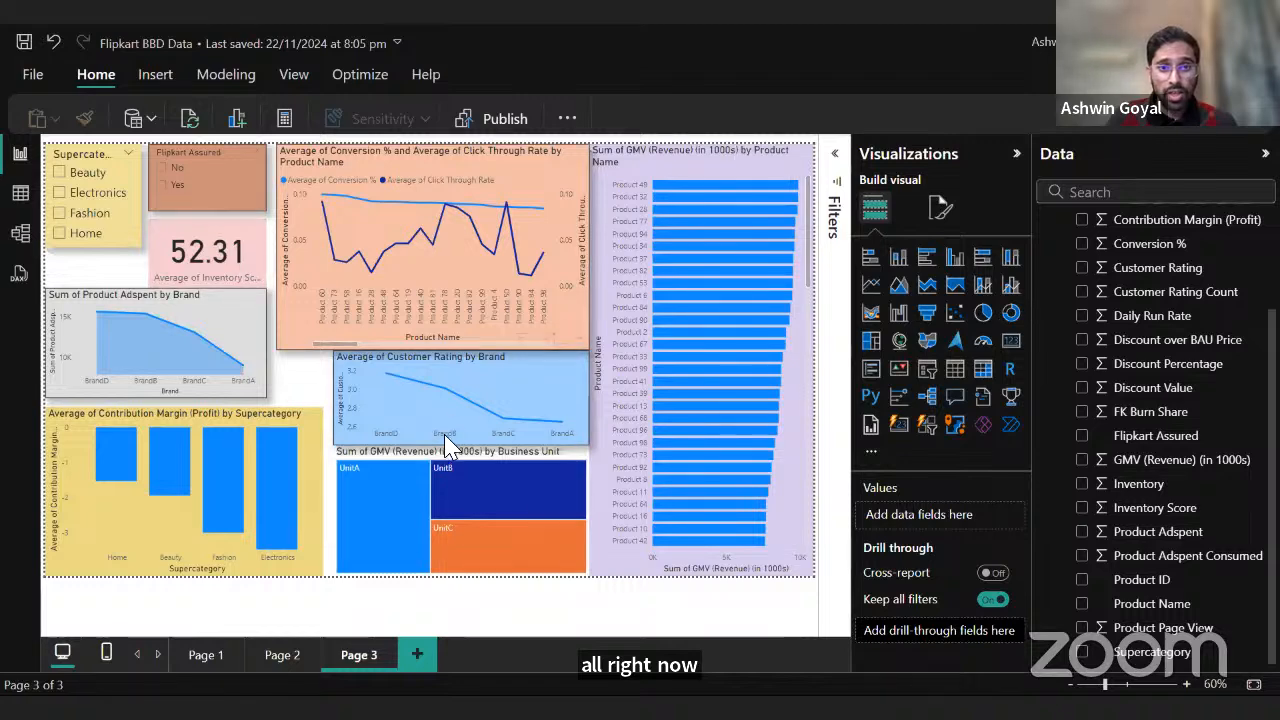
{"action": "left_click", "coordinate": [488, 386]}
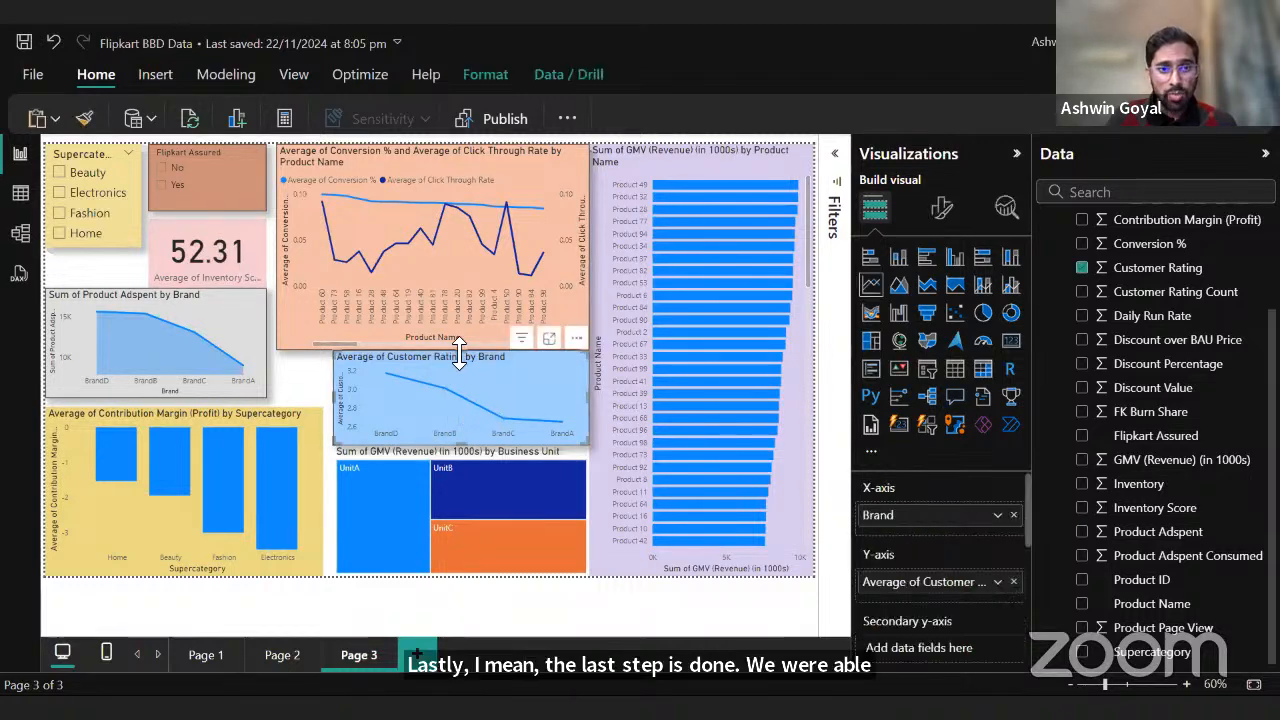
Shorten the customer rating line chart slightly from its upper edge to leave a gap below the conversion chart, and deselect it.
{"action": "left_click_drag", "start_coordinate": [458, 348], "coordinate": [459, 358]}
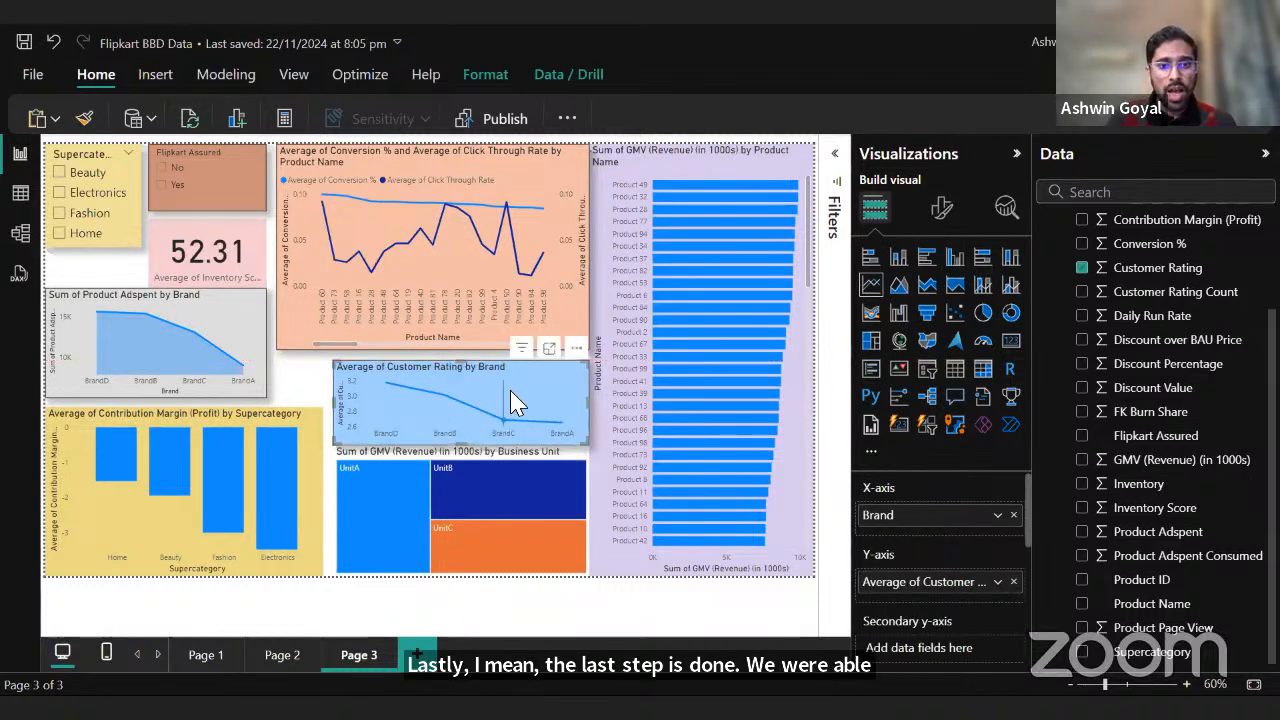
{"action": "left_click", "coordinate": [306, 380]}
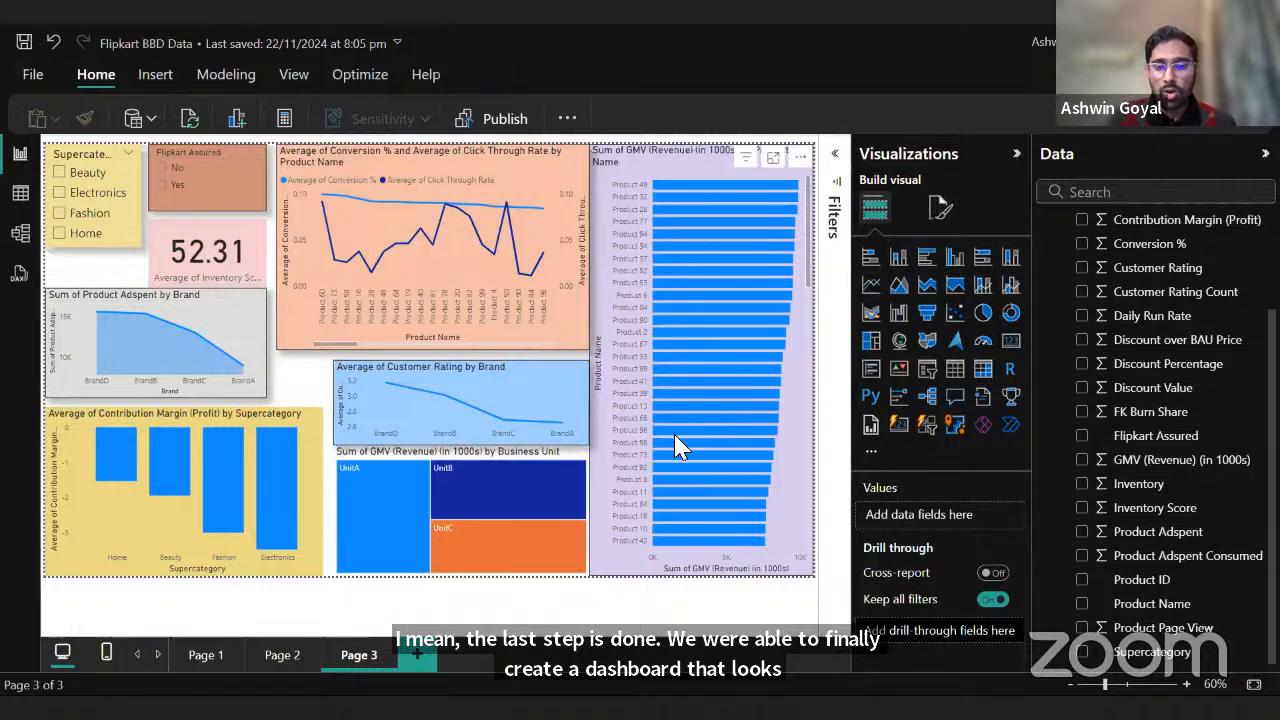
{"action": "mouse_move", "coordinate": [697, 437]}
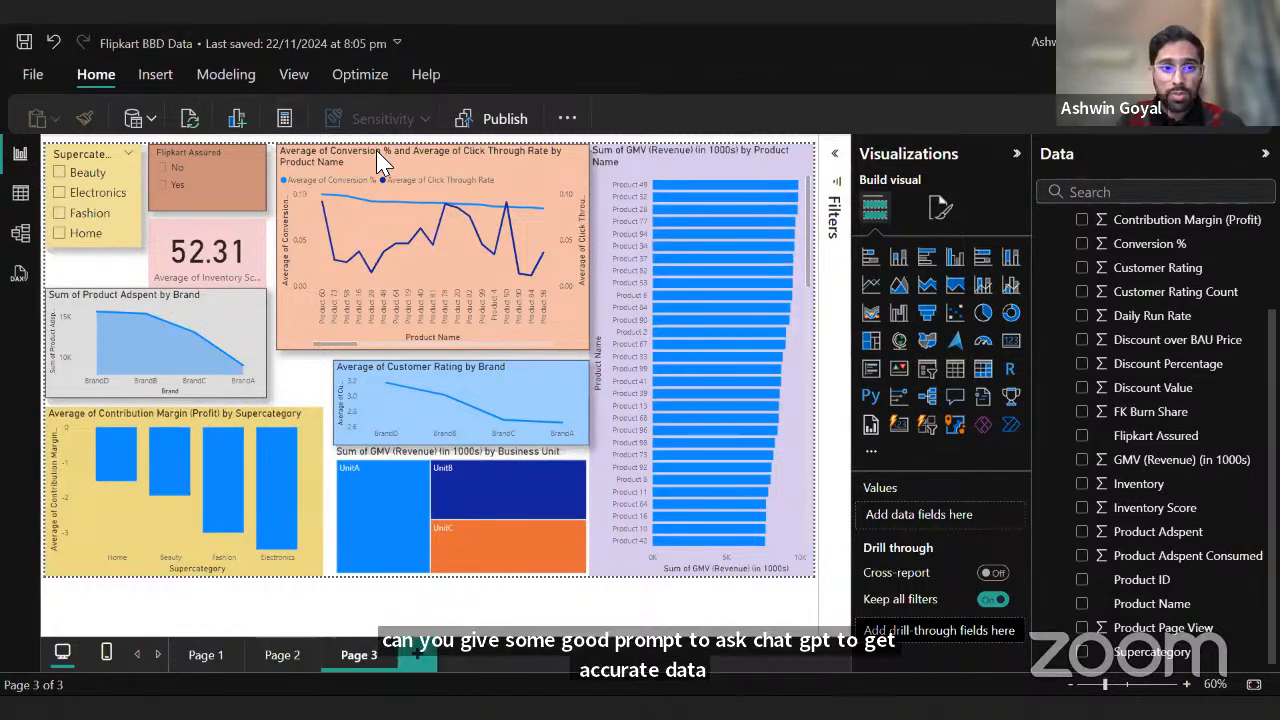
{"action": "scroll", "coordinate": [1143, 323], "scroll_direction": "up", "scroll_amount": 3}
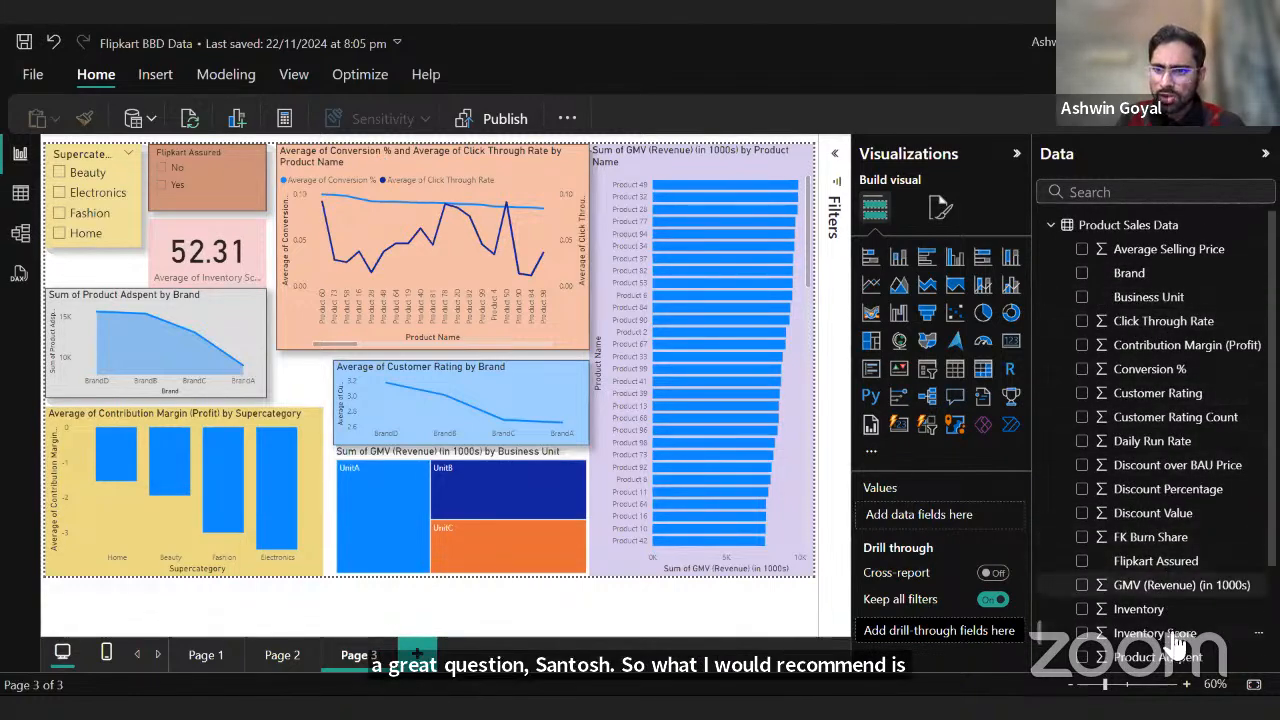
{"action": "scroll", "coordinate": [1152, 532], "scroll_direction": "down", "scroll_amount": 3}
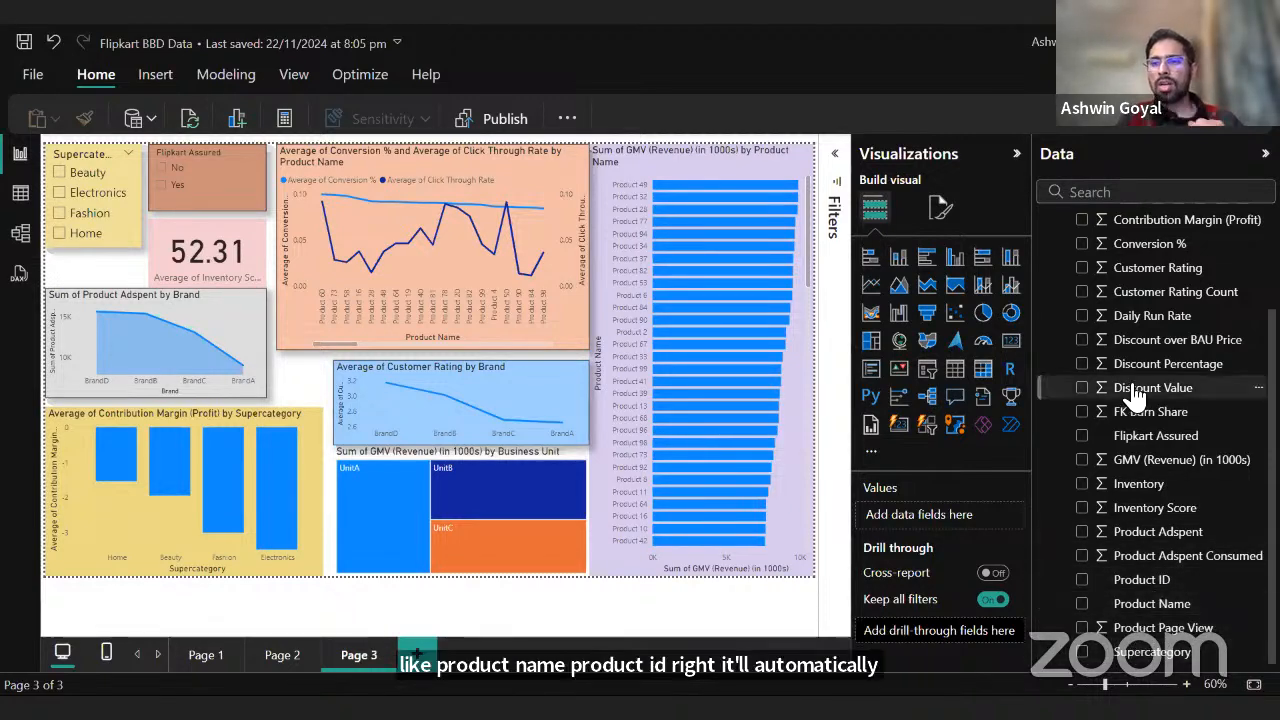
{"action": "scroll", "coordinate": [1155, 390], "scroll_direction": "up", "scroll_amount": 2}
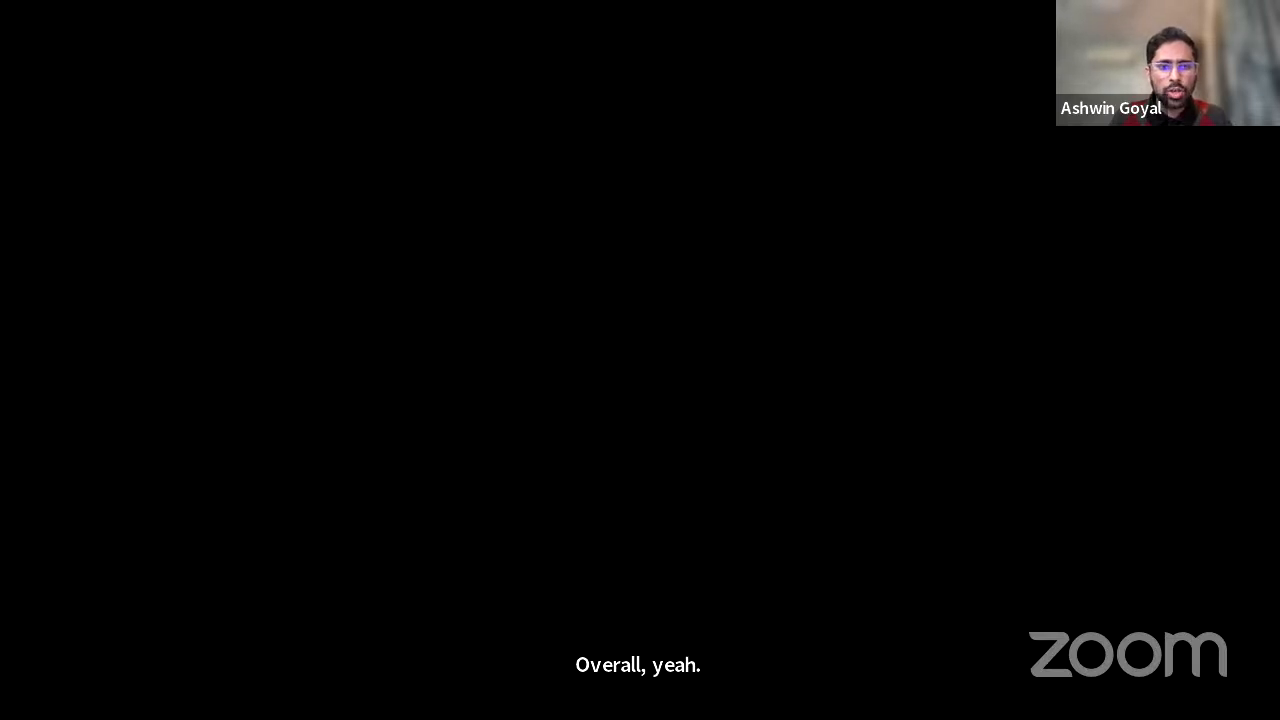
Switch to the "Connect 1:1 for a Faster Career Transition!" form in the browser, enlarge it and highlight the "Job Bootcamp in Data Analytics" program.
{"action": "key", "text": "ctrl+plus"}
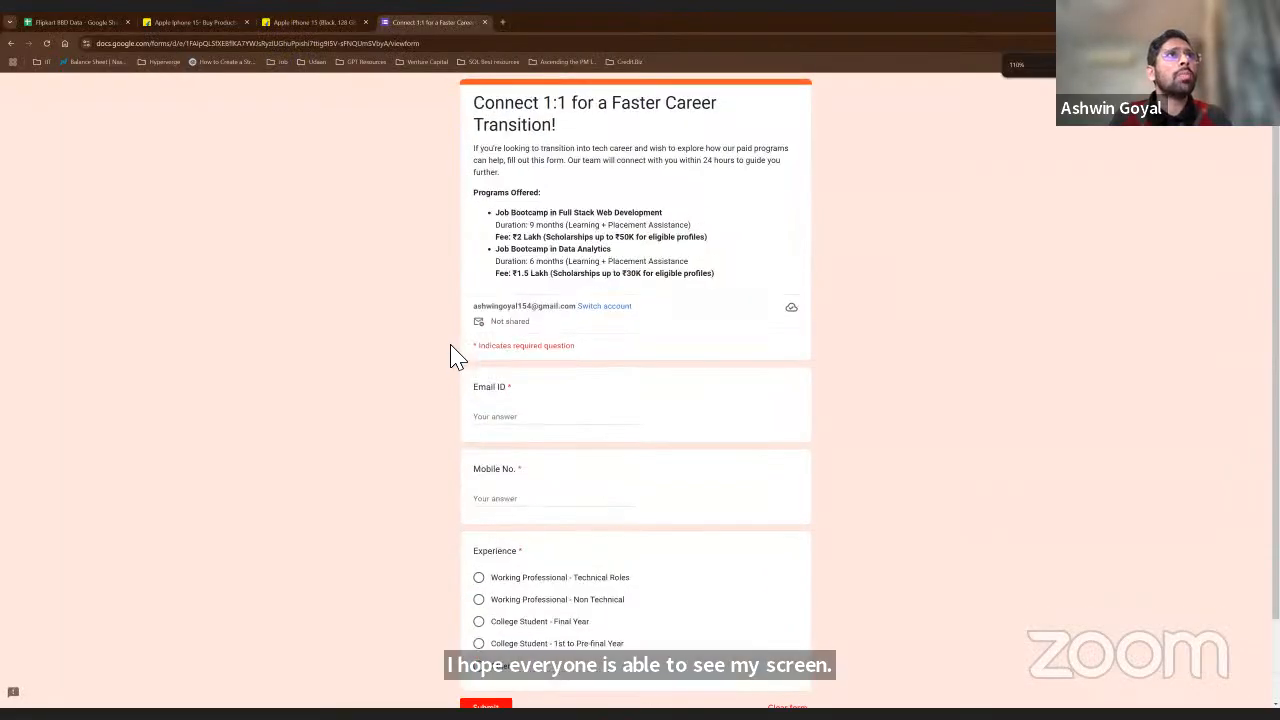
{"action": "key", "text": "ctrl+plus"}
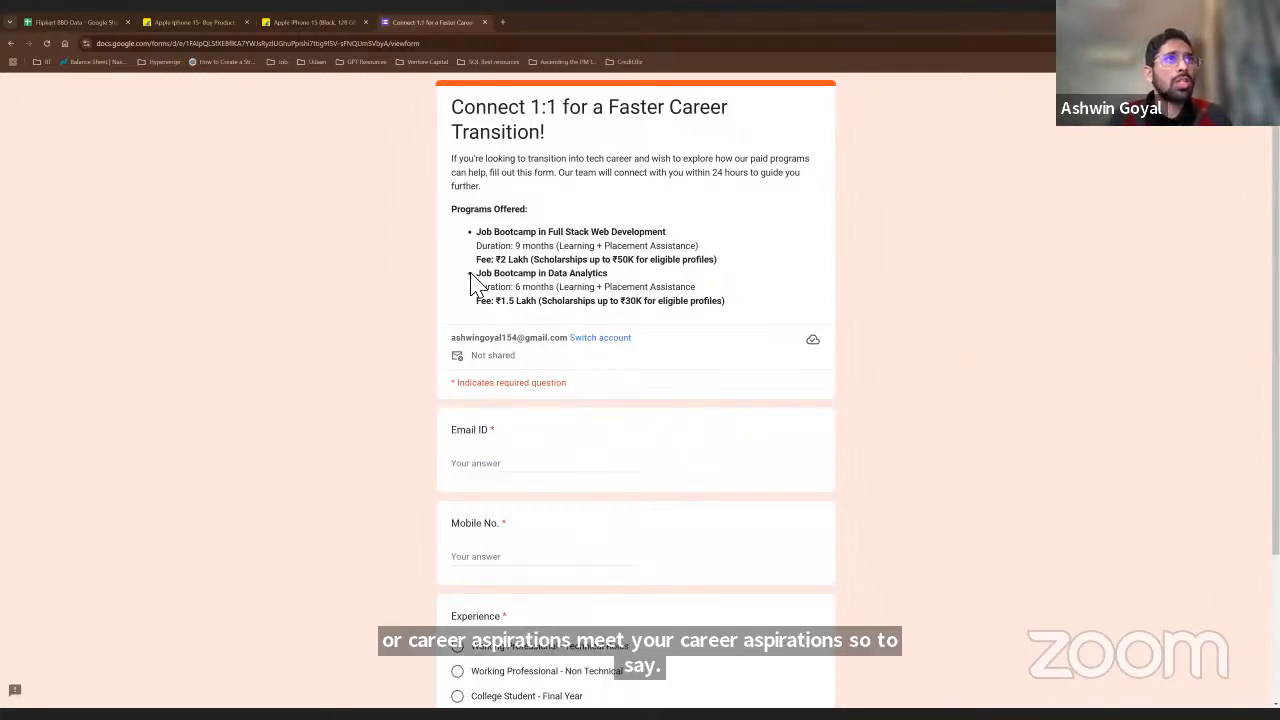
{"action": "left_click_drag", "start_coordinate": [470, 280], "coordinate": [620, 280]}
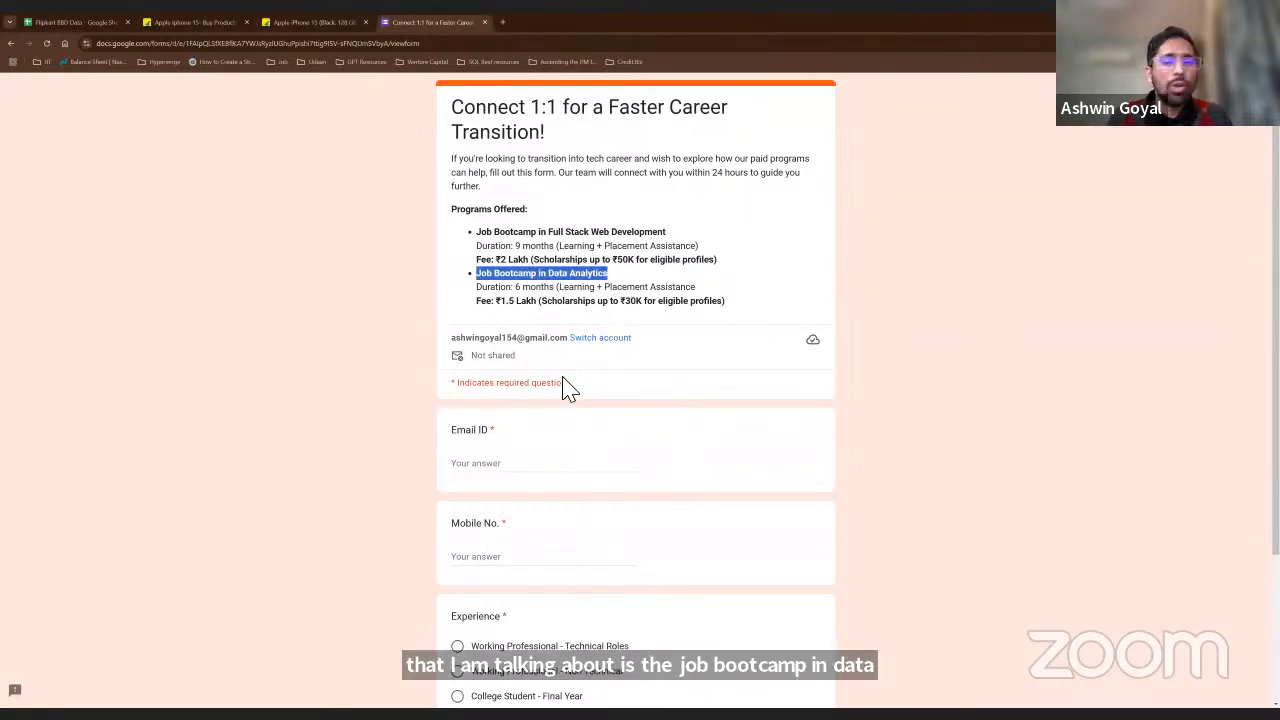
{"action": "key", "text": "ctrl+plus"}
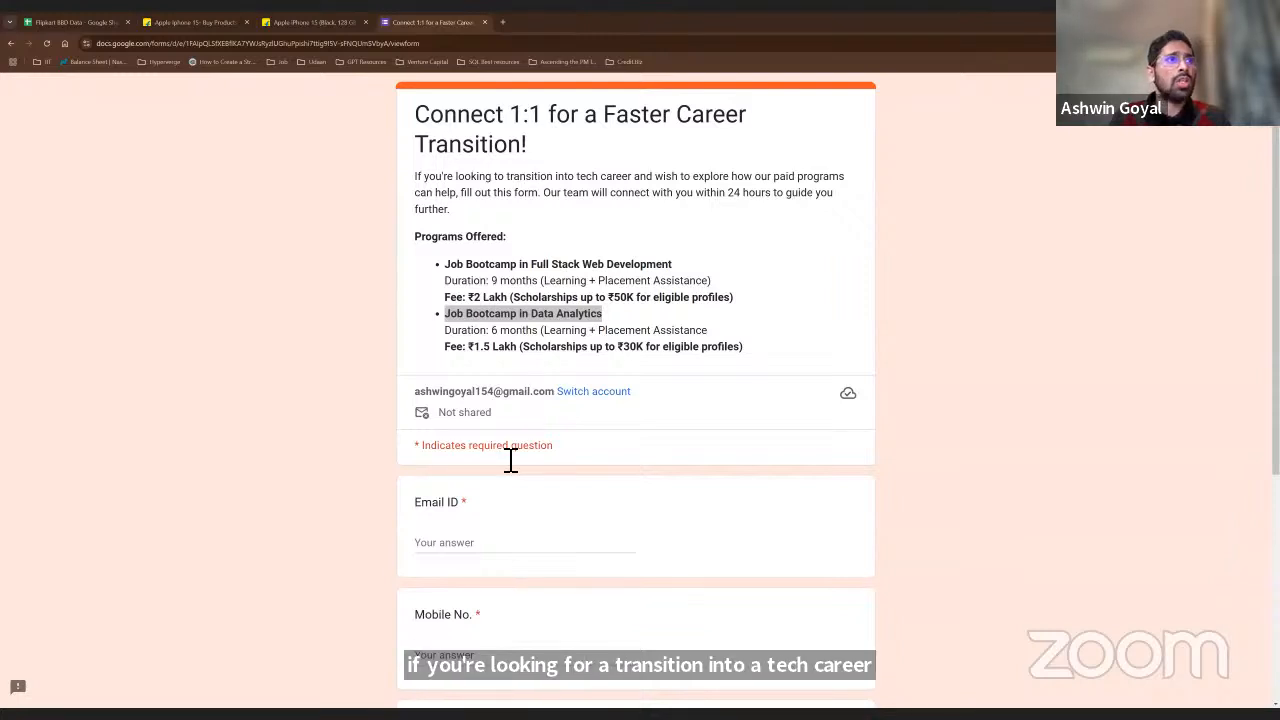
Examine the form's offered programs and its Email ID, Mobile No. and Experience questions without filling in any answers.
{"action": "scroll", "coordinate": [390, 450], "scroll_direction": "down", "scroll_amount": 1}
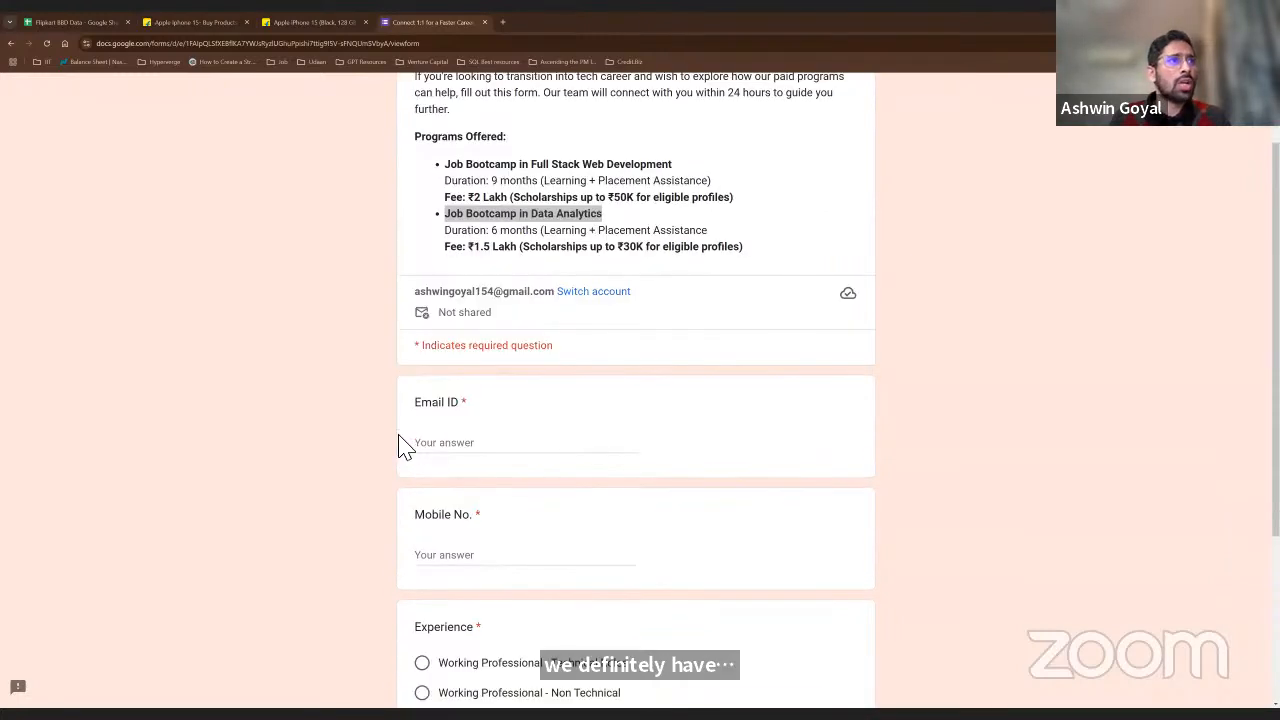
{"action": "left_click", "coordinate": [431, 542]}
{"action": "scroll", "coordinate": [447, 522], "scroll_direction": "down", "scroll_amount": 3}
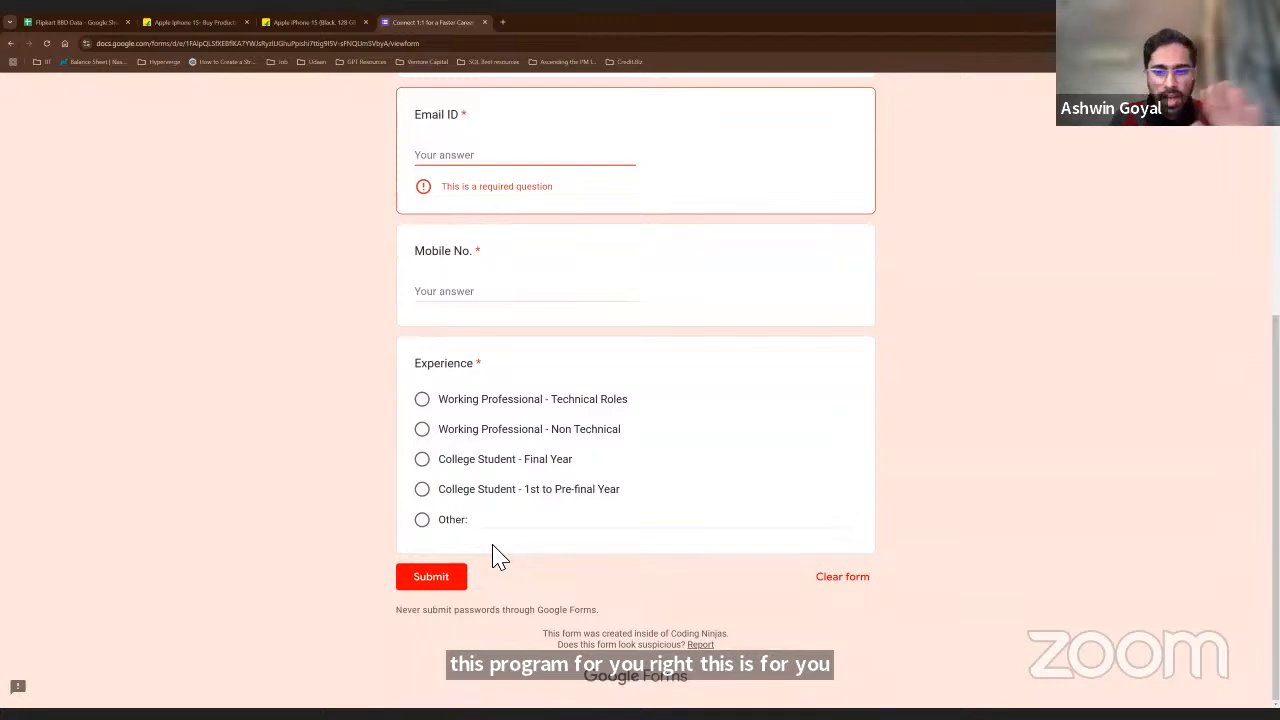
{"action": "scroll", "coordinate": [497, 560], "scroll_direction": "up", "scroll_amount": 2}
{"action": "scroll", "coordinate": [485, 530], "scroll_direction": "up", "scroll_amount": 2}
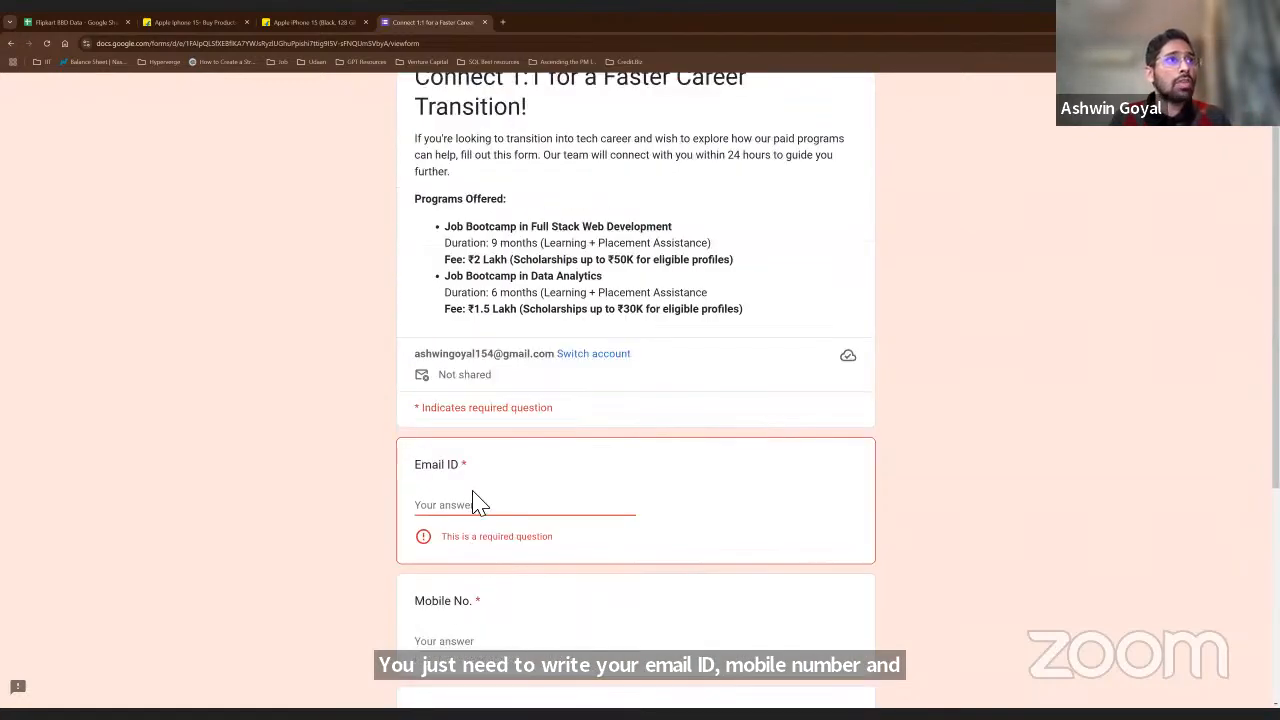
{"action": "scroll", "coordinate": [480, 505], "scroll_direction": "down", "scroll_amount": 1}
{"action": "scroll", "coordinate": [480, 507], "scroll_direction": "down", "scroll_amount": 3}
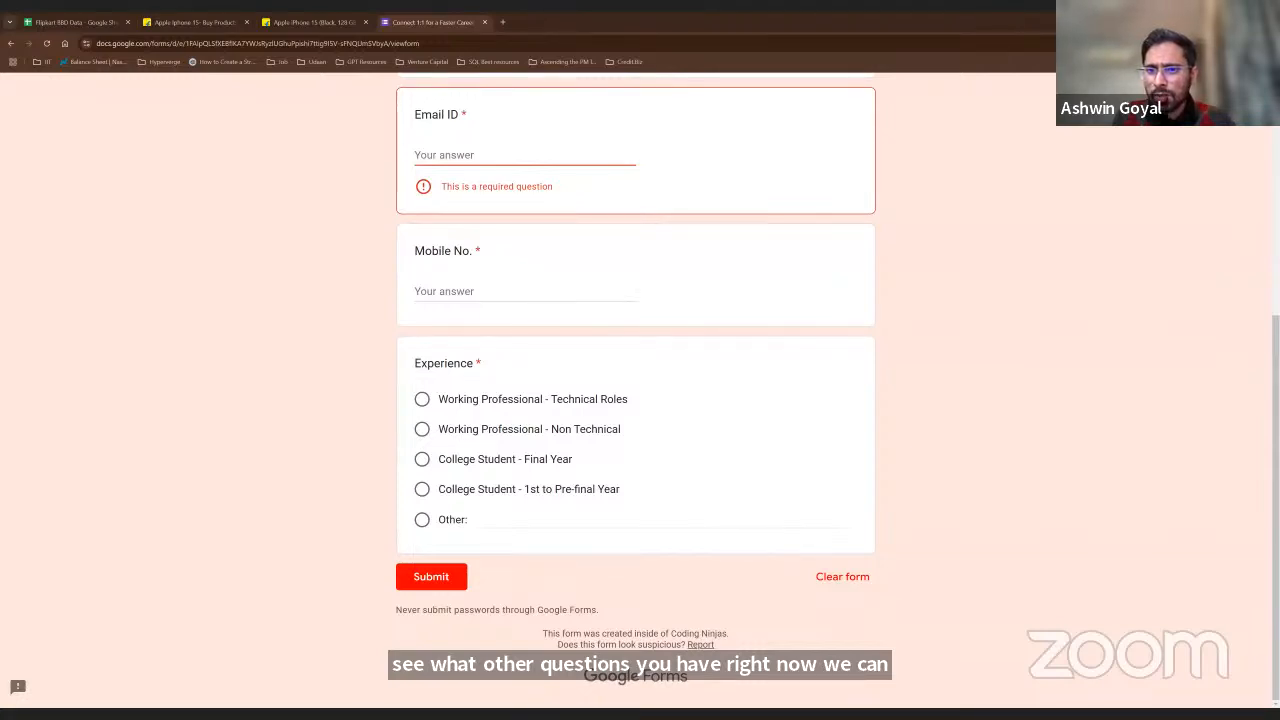
{"action": "left_click", "coordinate": [462, 294]}
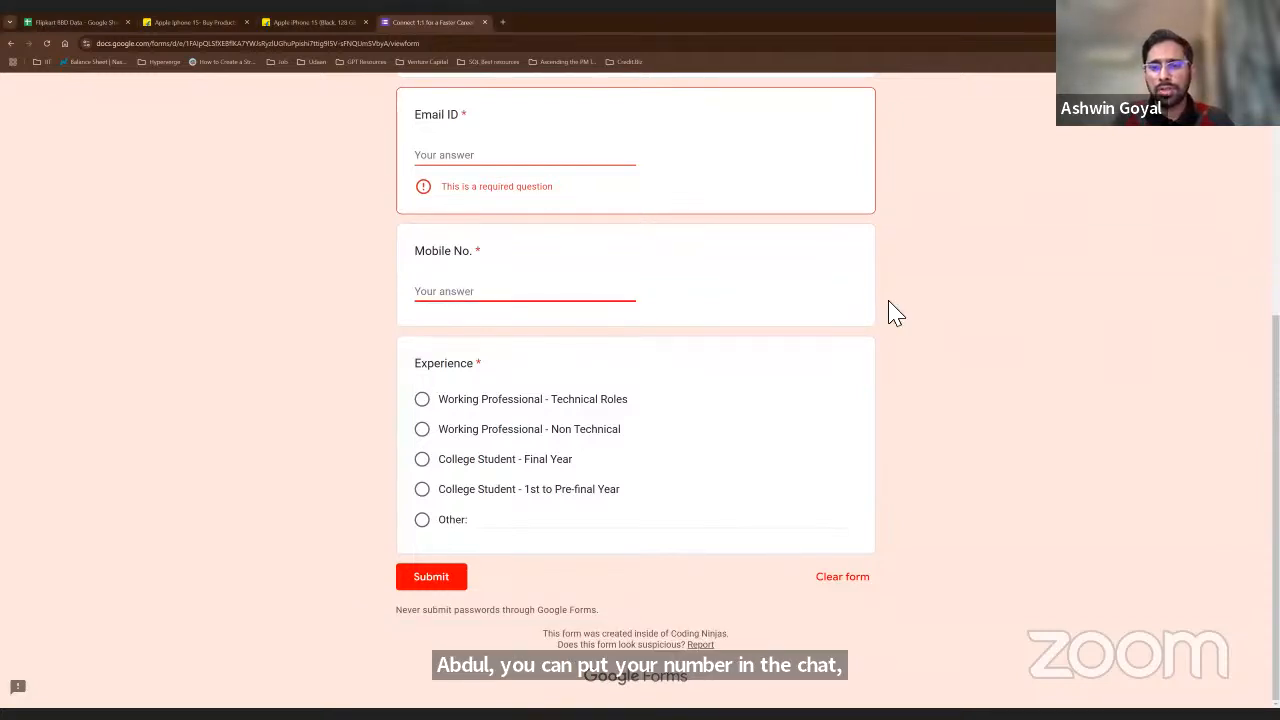
{"action": "left_click", "coordinate": [889, 301]}
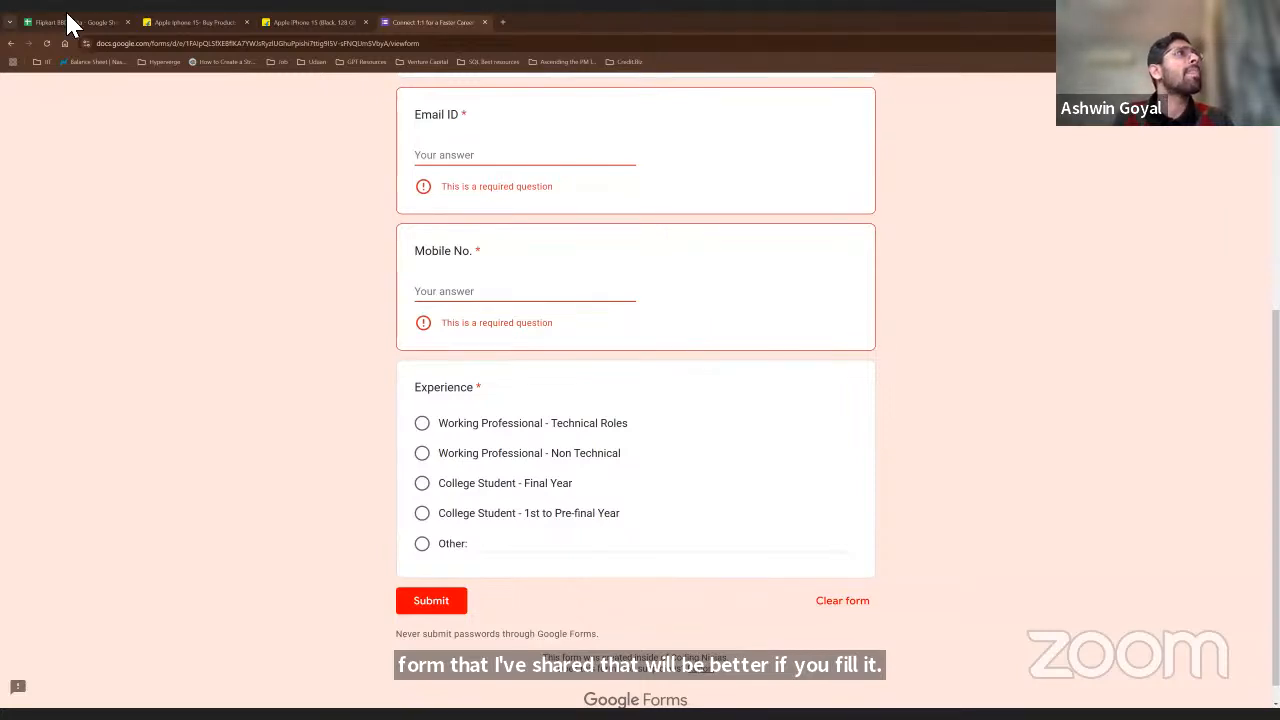
Go to the already open Flipkart search results for "Apple iphone 15".
{"action": "left_click", "coordinate": [153, 28]}
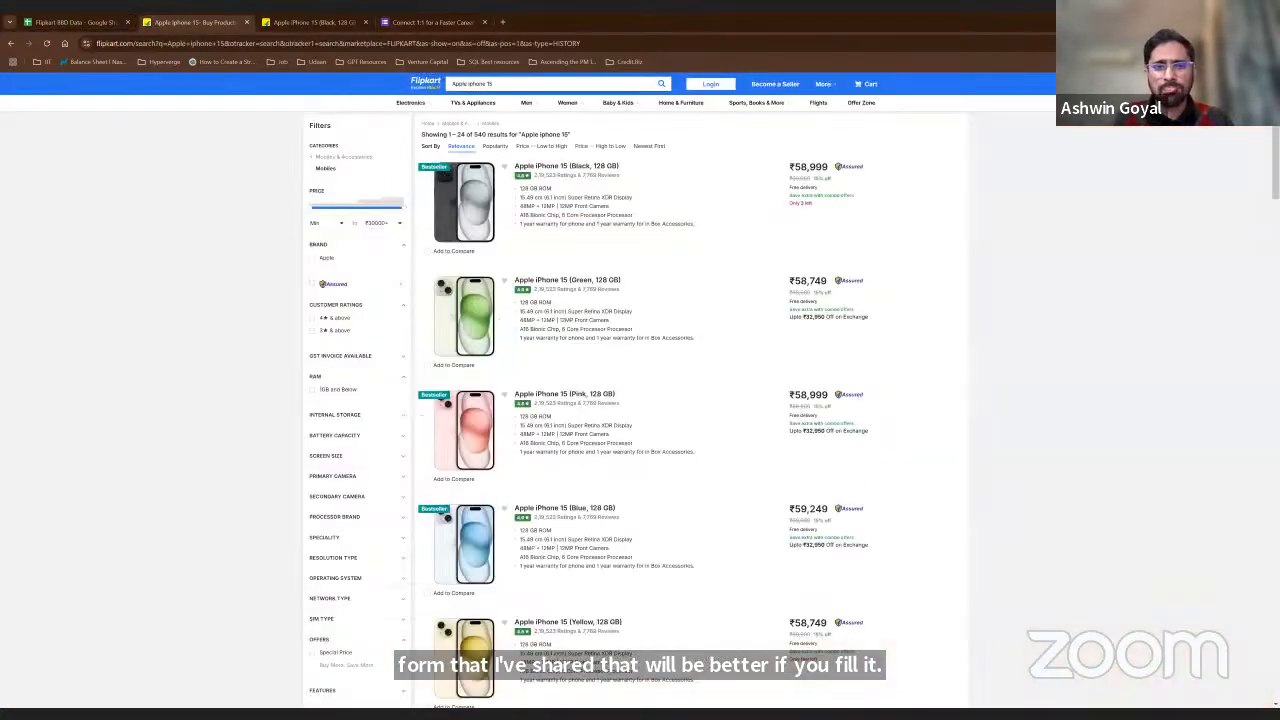